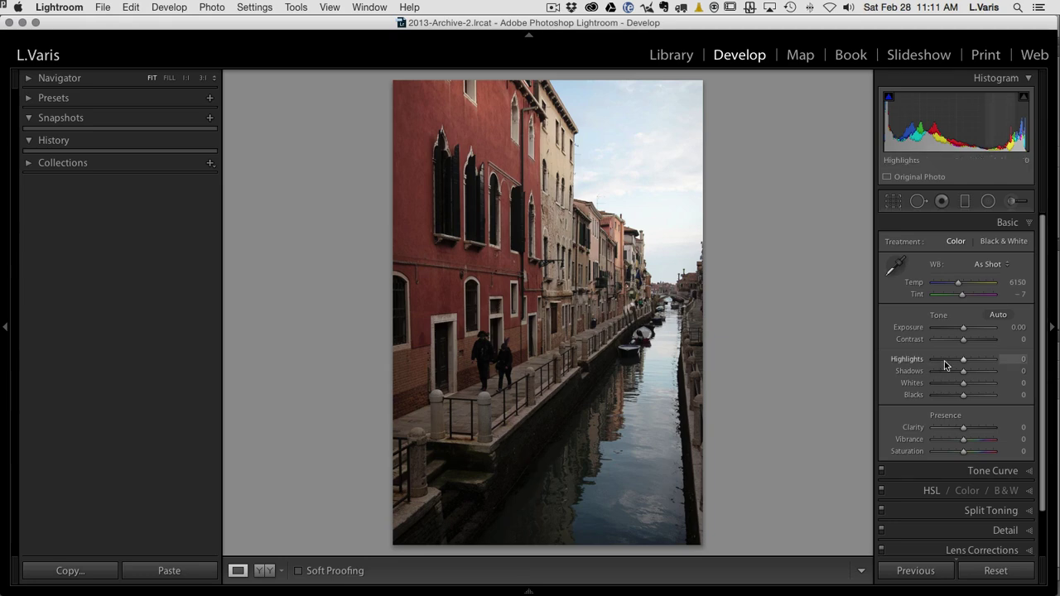
Set the photo's Highlights to -100, Shadows to +100 and Exposure to -0.50.
left_click_drag(964, 365, 894, 369)
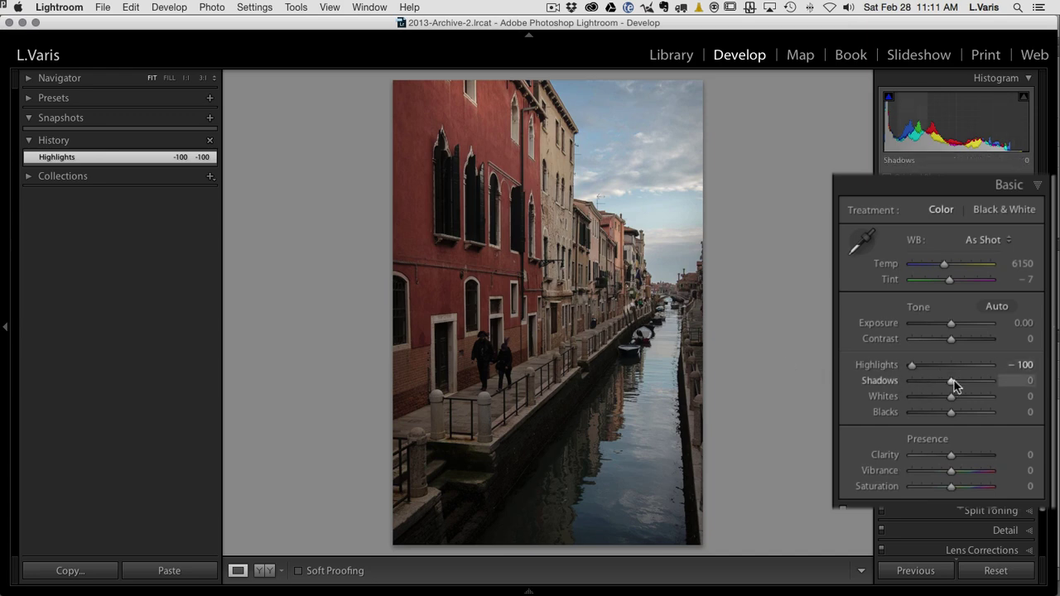
left_click_drag(953, 385, 1027, 383)
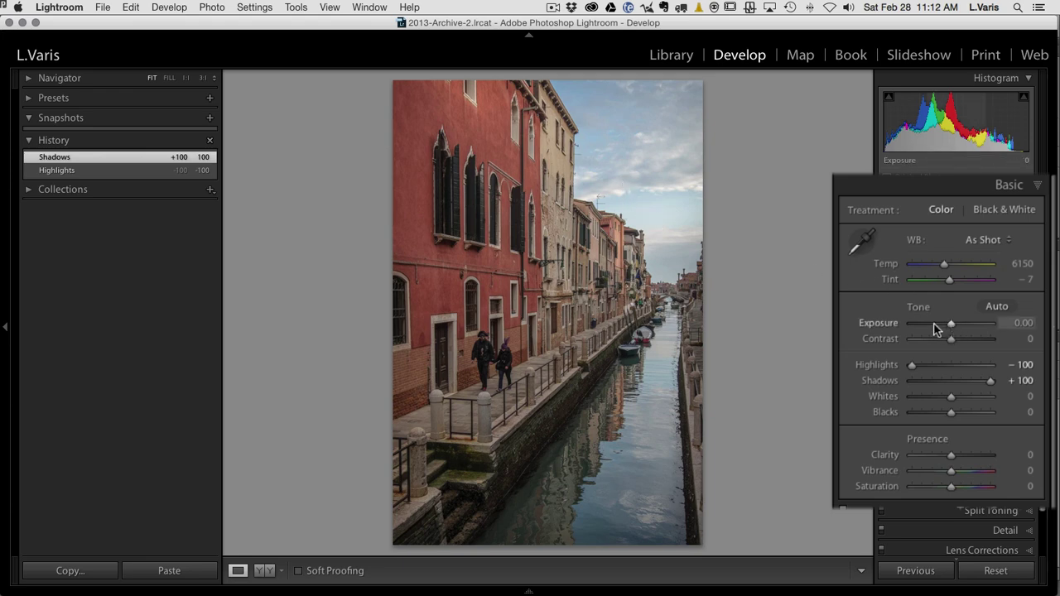
left_click_drag(951, 328, 946, 330)
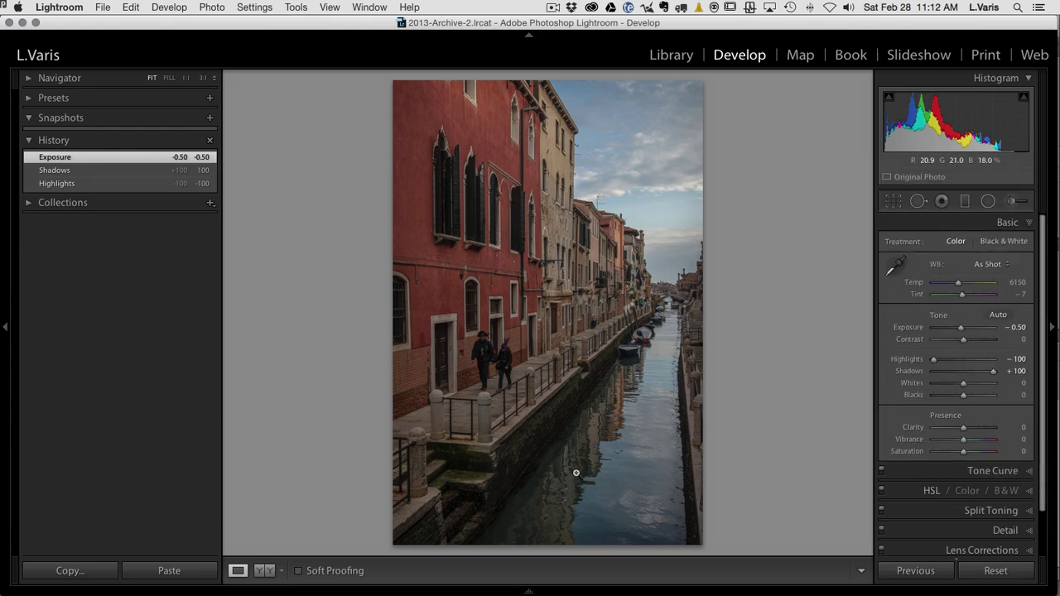
Check the rooftops and sky at full magnification and lower the overall Exposure to -0.75.
left_click(620, 203)
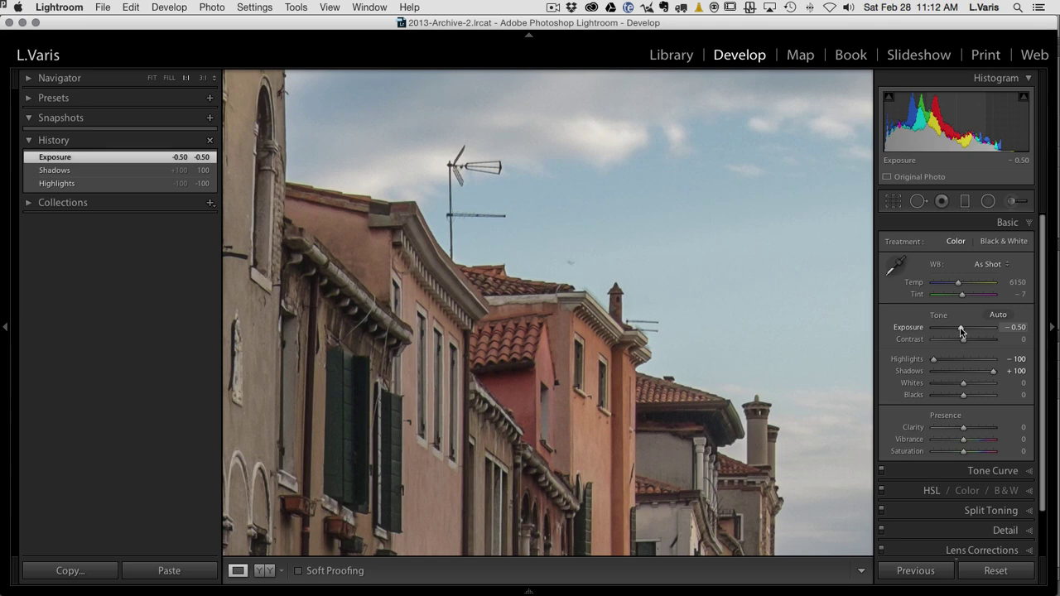
left_click_drag(960, 329, 959, 328)
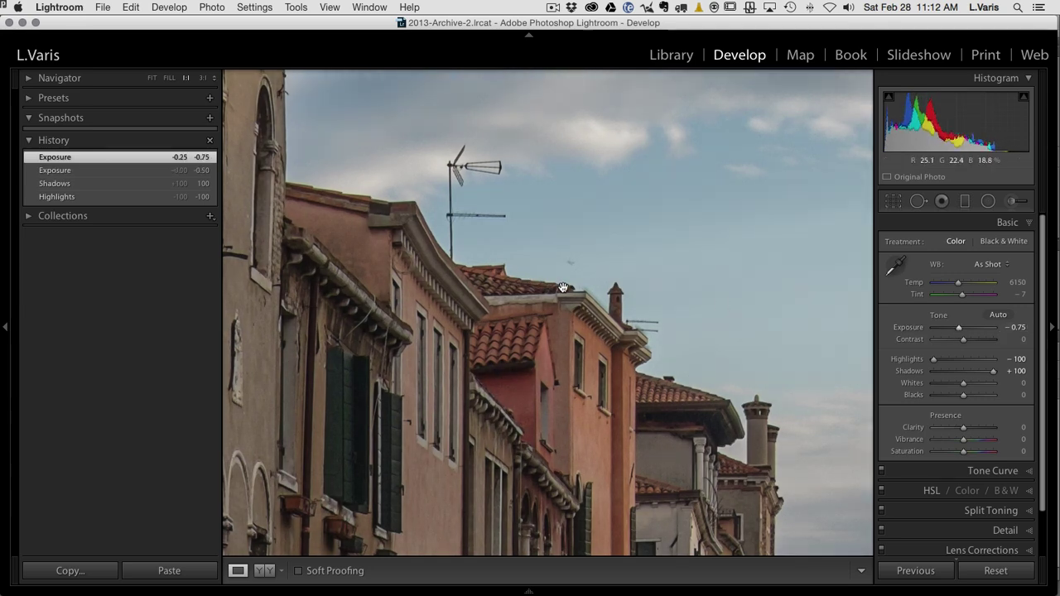
left_click(152, 77)
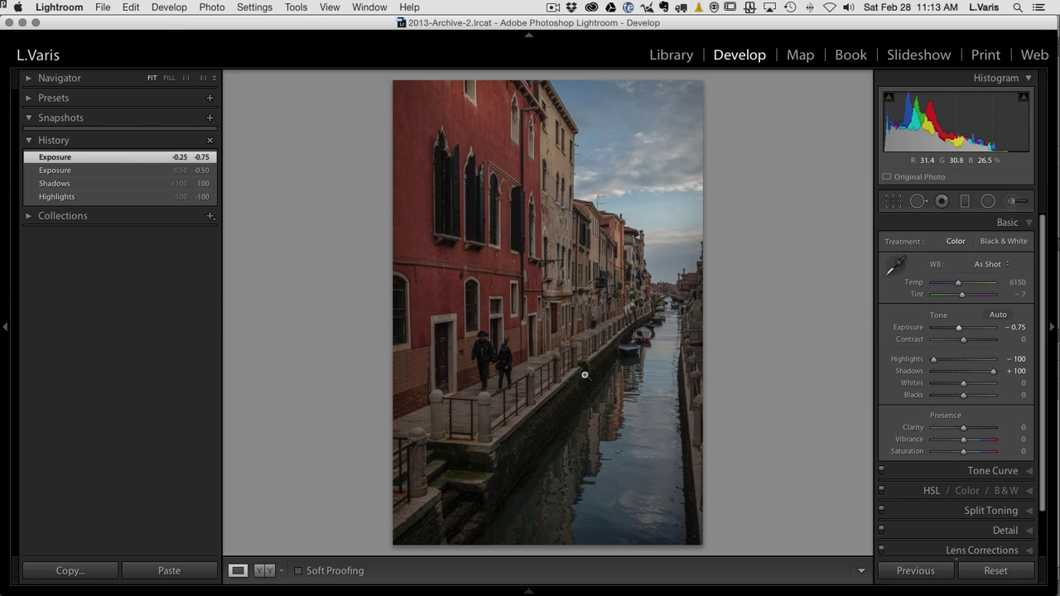
Start a new Adjustment Brush with its Shadows effect reset to 0 and the selected mask overlay shown.
left_click(1012, 203)
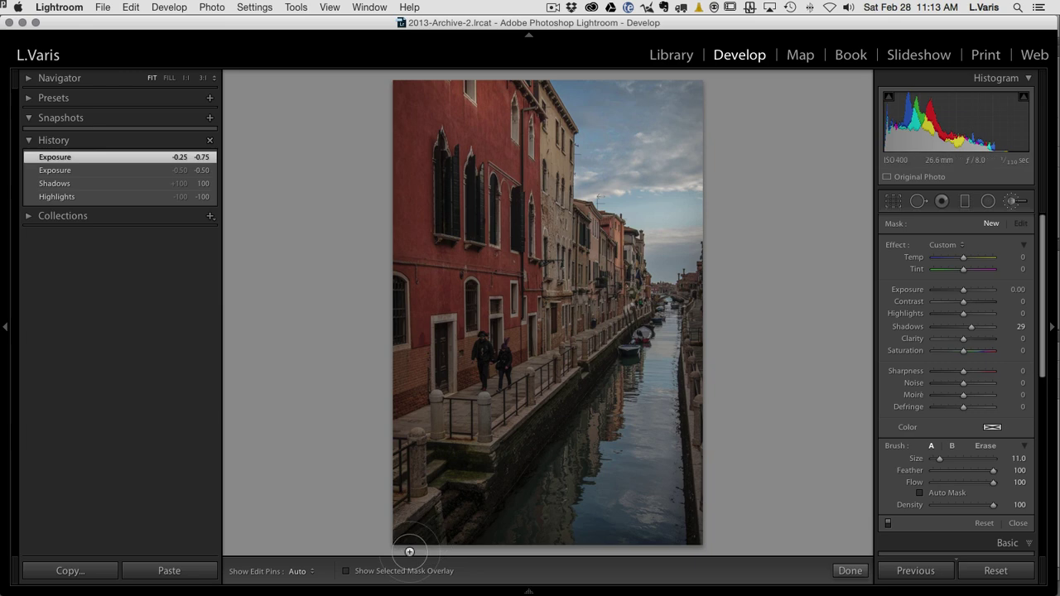
double_click(909, 329)
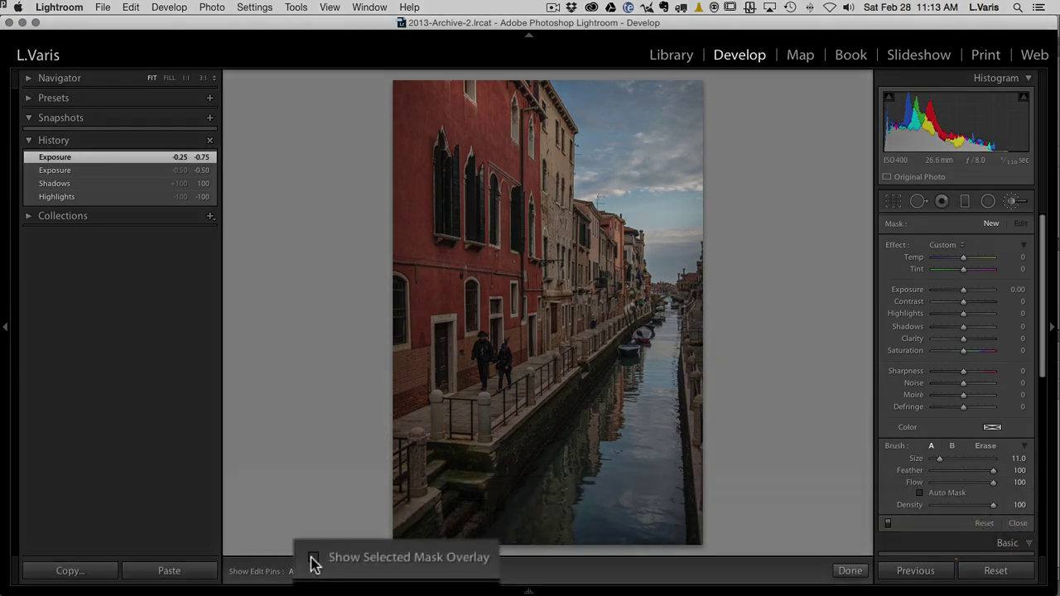
left_click(343, 571)
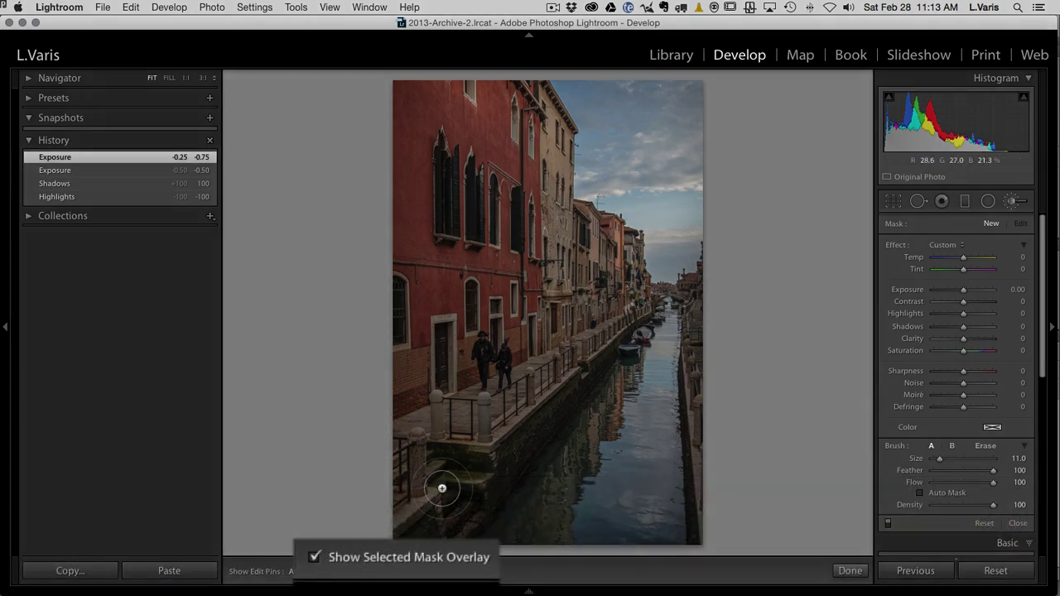
Reduce the brush size to about 7 and paint the mask over the dark foreground steps and adjoining canal wall.
key("bracketleft")
key("bracketleft")
key("bracketleft")
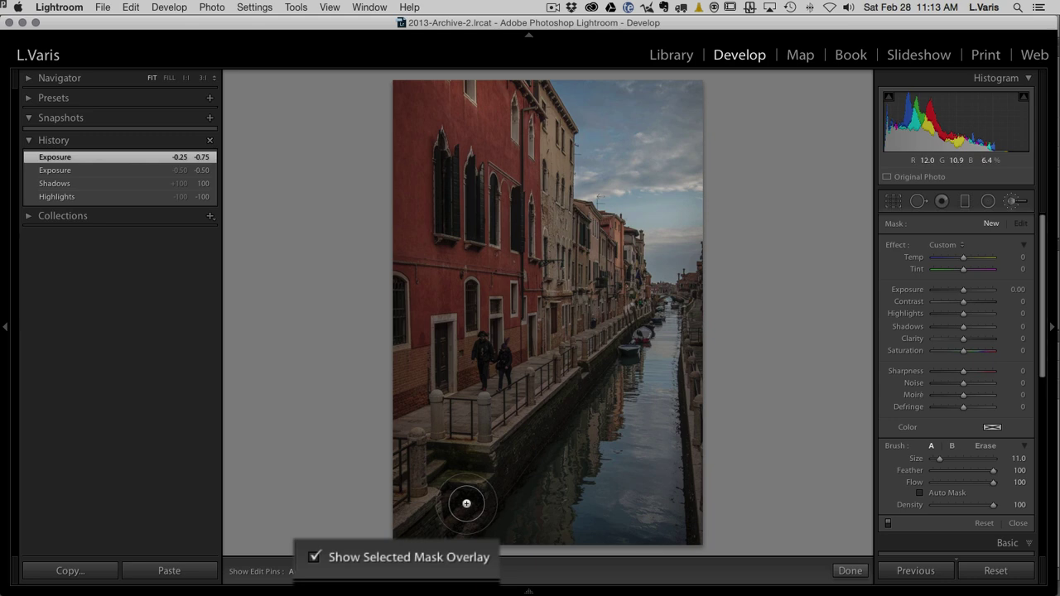
key("bracketleft")
mouse_move(450, 505)
left_mouse_down()
mouse_move(399, 543)
mouse_move(455, 525)
mouse_move(442, 537)
mouse_move(483, 506)
mouse_move(457, 533)
mouse_move(504, 472)
mouse_move(460, 486)
mouse_move(451, 482)
mouse_move(466, 470)
mouse_move(441, 459)
mouse_move(506, 466)
mouse_move(527, 455)
mouse_move(510, 468)
mouse_move(531, 440)
mouse_move(507, 455)
left_mouse_up()
scroll(453, 507, "down", 3)
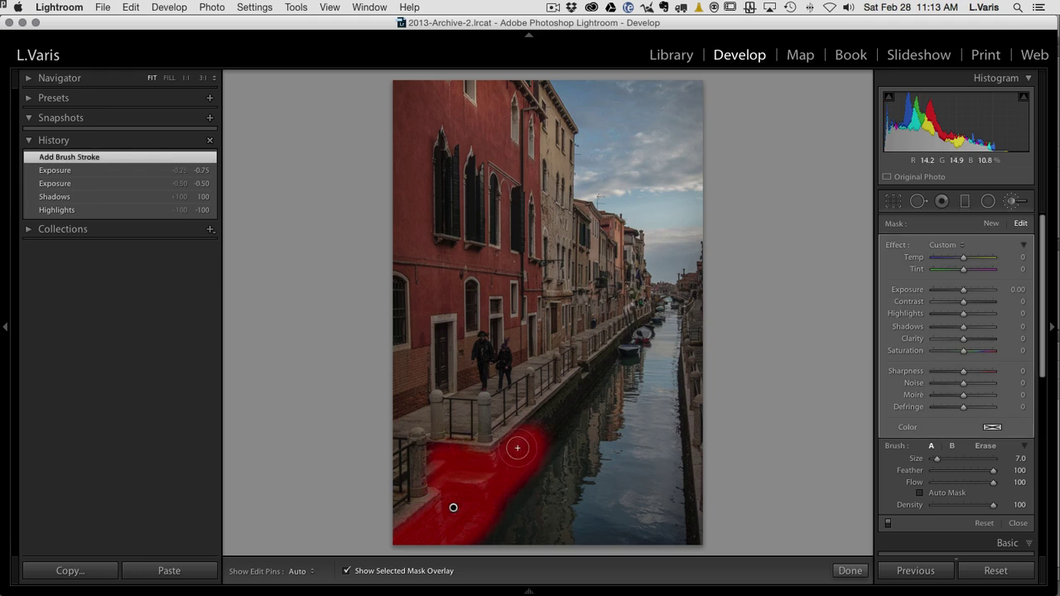
key("h")
mouse_move(452, 506)
left_mouse_down()
mouse_move(539, 433)
mouse_move(520, 435)
left_mouse_up()
key("h")
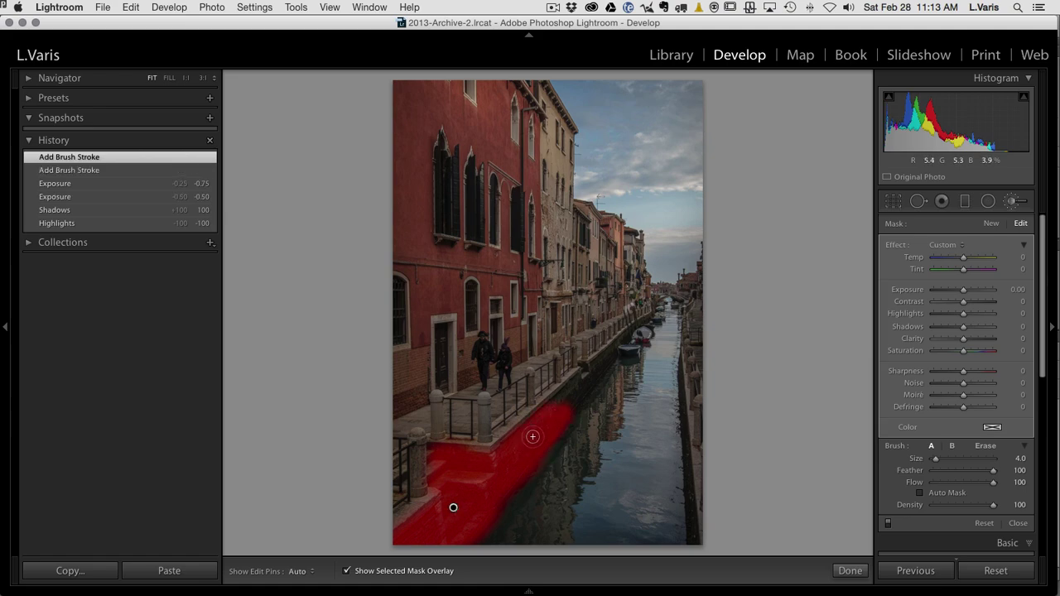
Extend the mask close-up along the canal wall below the railing, using a brush size of 10 to 11.
left_click(572, 408)
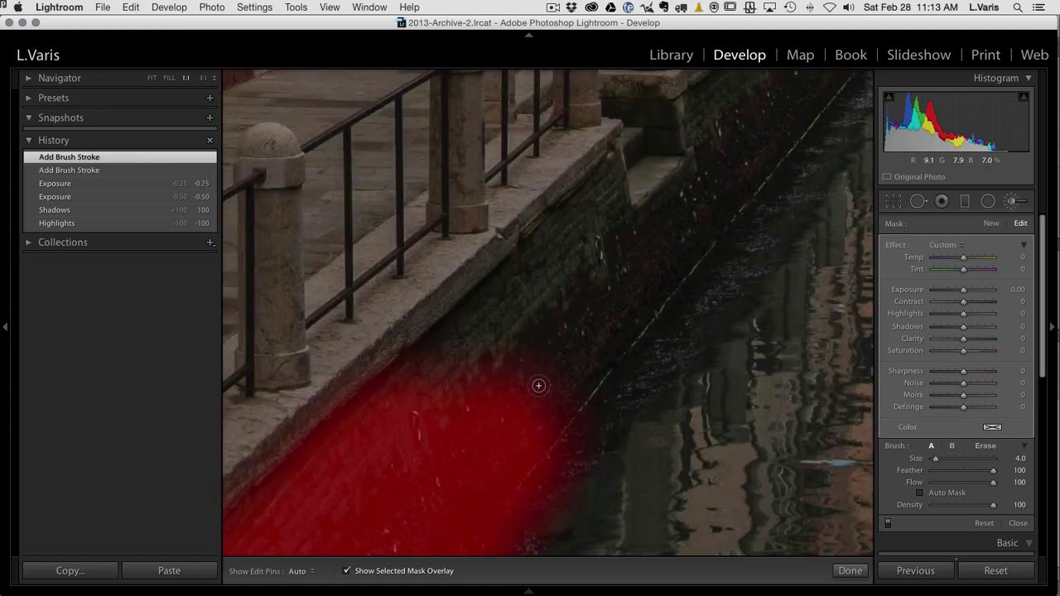
key("h")
scroll(532, 412, "up", 6)
mouse_move(467, 352)
left_mouse_down()
mouse_move(442, 355)
mouse_move(379, 417)
left_mouse_up()
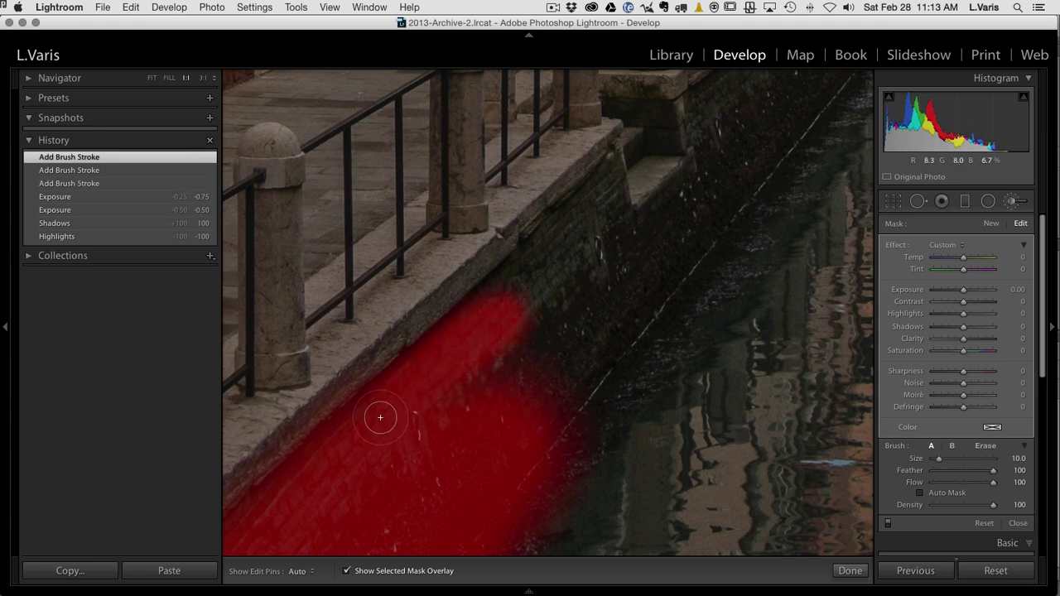
scroll(386, 417, "up", 1)
mouse_move(502, 310)
left_mouse_down()
mouse_move(604, 210)
mouse_move(450, 373)
mouse_move(551, 289)
mouse_move(607, 227)
mouse_move(574, 260)
mouse_move(627, 181)
mouse_move(543, 299)
mouse_move(502, 379)
mouse_move(652, 224)
mouse_move(494, 431)
mouse_move(633, 267)
mouse_move(545, 403)
mouse_move(619, 299)
mouse_move(496, 465)
mouse_move(737, 177)
mouse_move(613, 317)
mouse_move(721, 161)
left_mouse_up()
key("h")
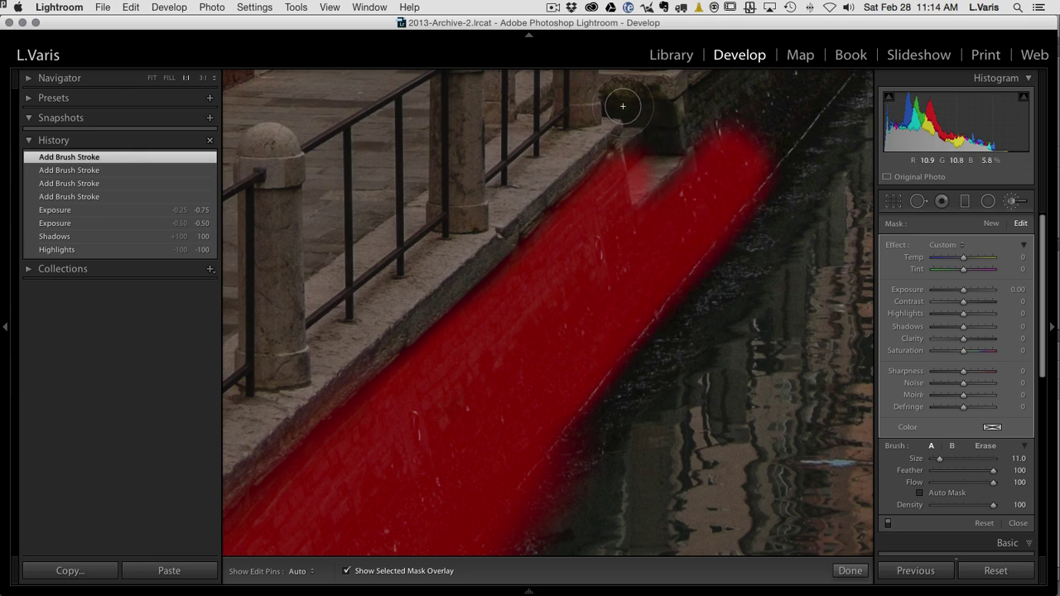
Paint the mask into the recess behind the stone ledge and onward along the canal wall toward the boats.
key("h")
mouse_move(621, 104)
left_mouse_down()
mouse_move(648, 107)
mouse_move(672, 142)
left_mouse_up()
left_click_drag(722, 189, 474, 456)
key("h")
key("h")
mouse_move(487, 377)
left_mouse_down()
mouse_move(485, 390)
mouse_move(531, 336)
mouse_move(550, 373)
left_mouse_up()
key("h")
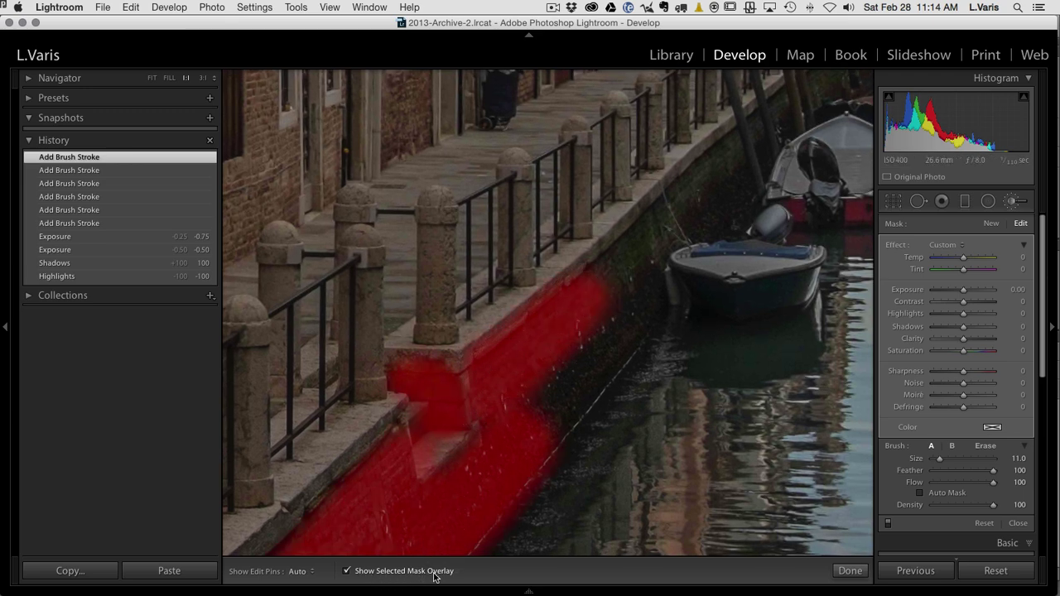
Extend the brush mask along the remaining canal wall past the moored boats to its far end.
key("h")
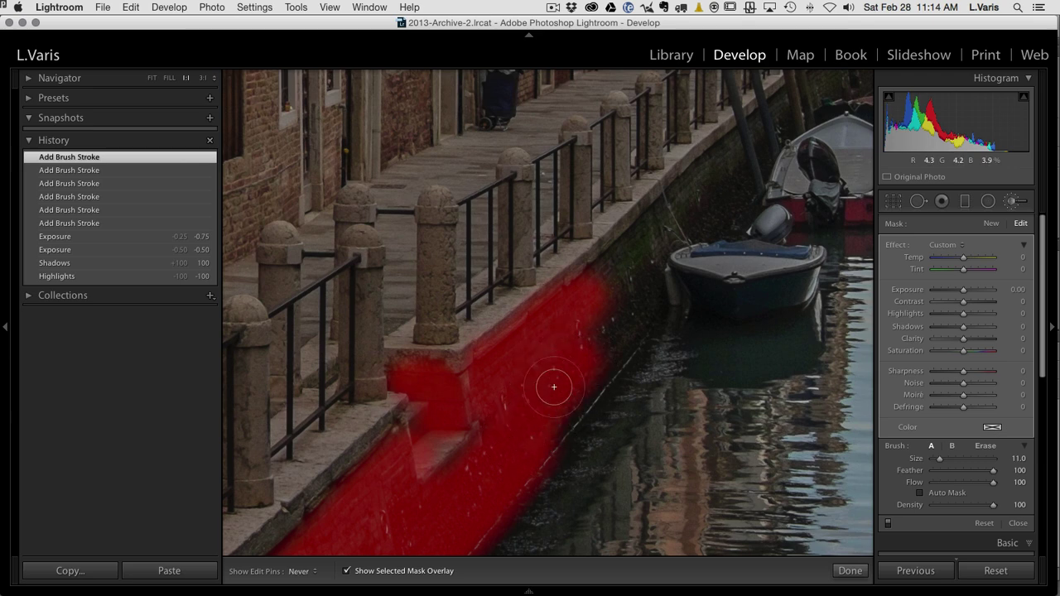
mouse_move(539, 423)
left_mouse_down()
mouse_move(648, 291)
mouse_move(592, 332)
mouse_move(645, 252)
mouse_move(591, 295)
mouse_move(693, 204)
mouse_move(652, 241)
mouse_move(447, 344)
mouse_move(490, 292)
mouse_move(450, 328)
mouse_move(533, 250)
mouse_move(433, 407)
mouse_move(493, 427)
mouse_move(562, 416)
mouse_move(424, 453)
mouse_move(381, 447)
mouse_move(354, 472)
left_mouse_up()
key("h")
key("h")
key("h")
key("h")
mouse_move(552, 232)
left_mouse_down()
mouse_move(659, 163)
mouse_move(521, 265)
left_mouse_up()
key("h")
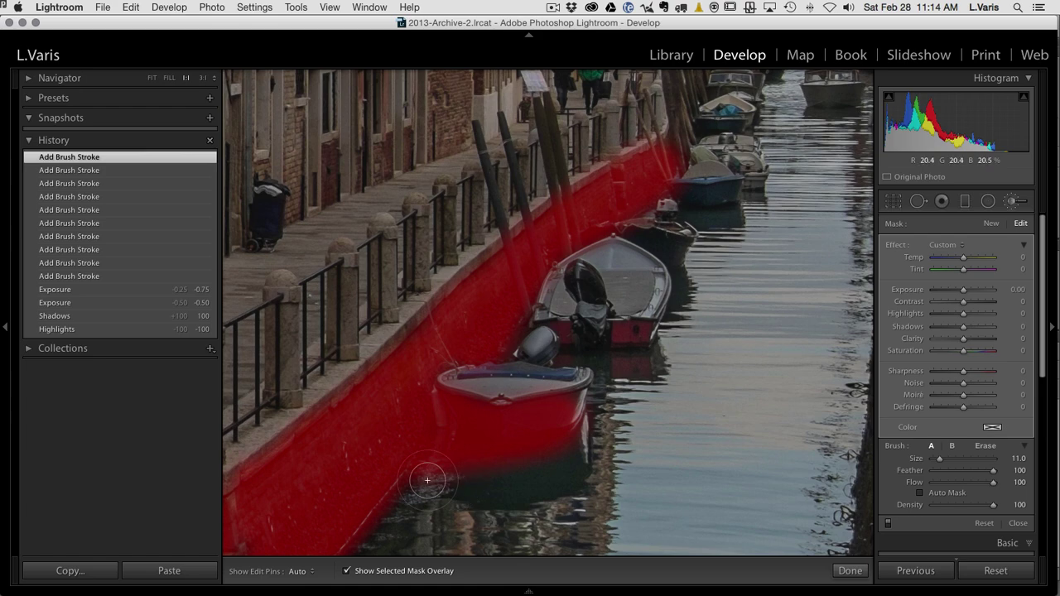
left_click(153, 77)
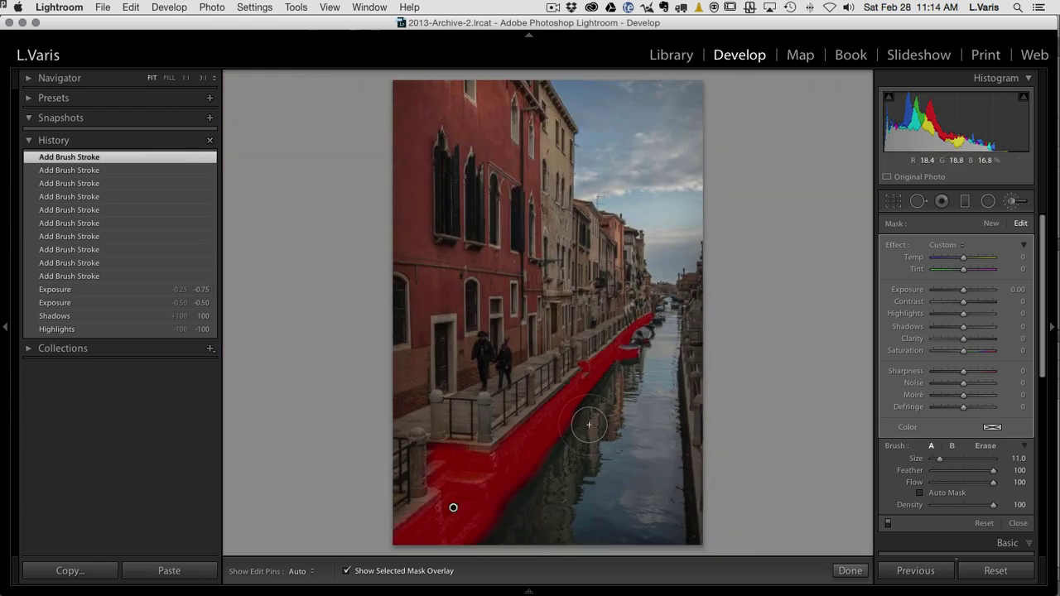
Hide the mask overlay and set the brushed canal wall's Shadows to 100 and Exposure to 0.42.
left_click(347, 571)
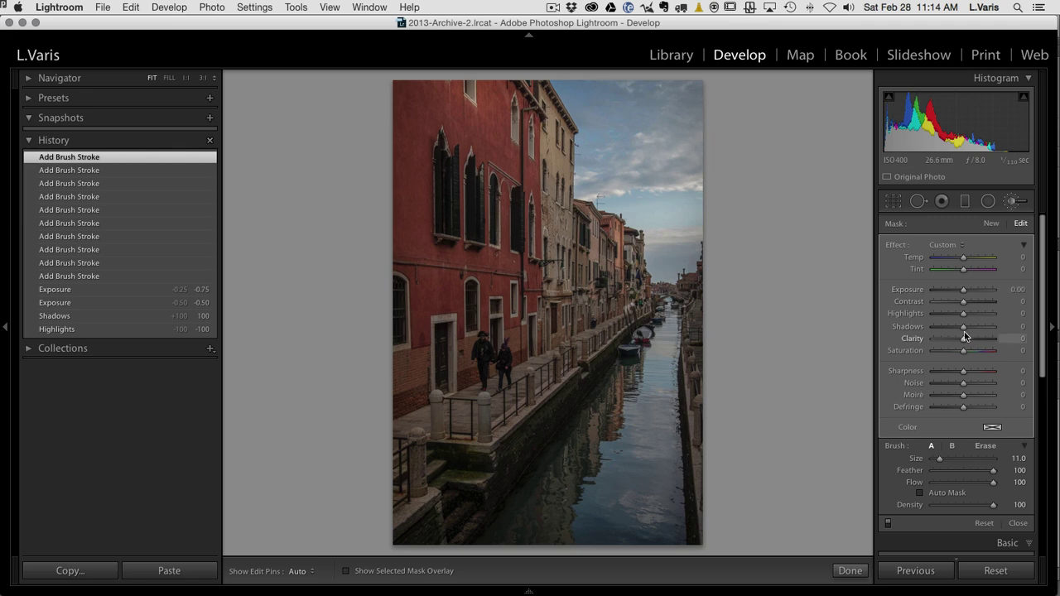
left_click_drag(964, 328, 1018, 332)
left_click_drag(964, 290, 965, 294)
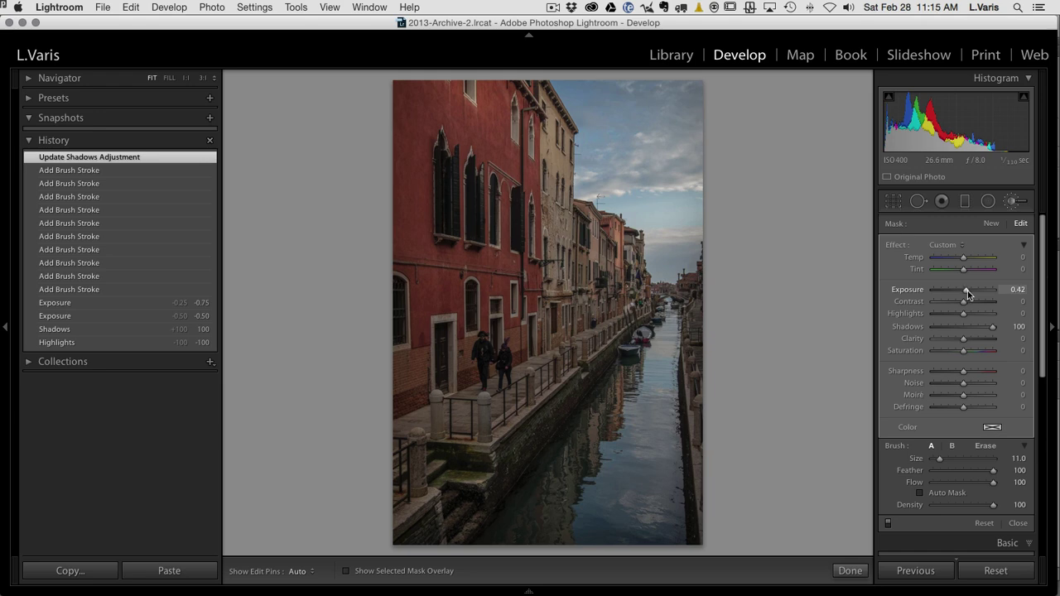
left_click_drag(967, 292, 967, 292)
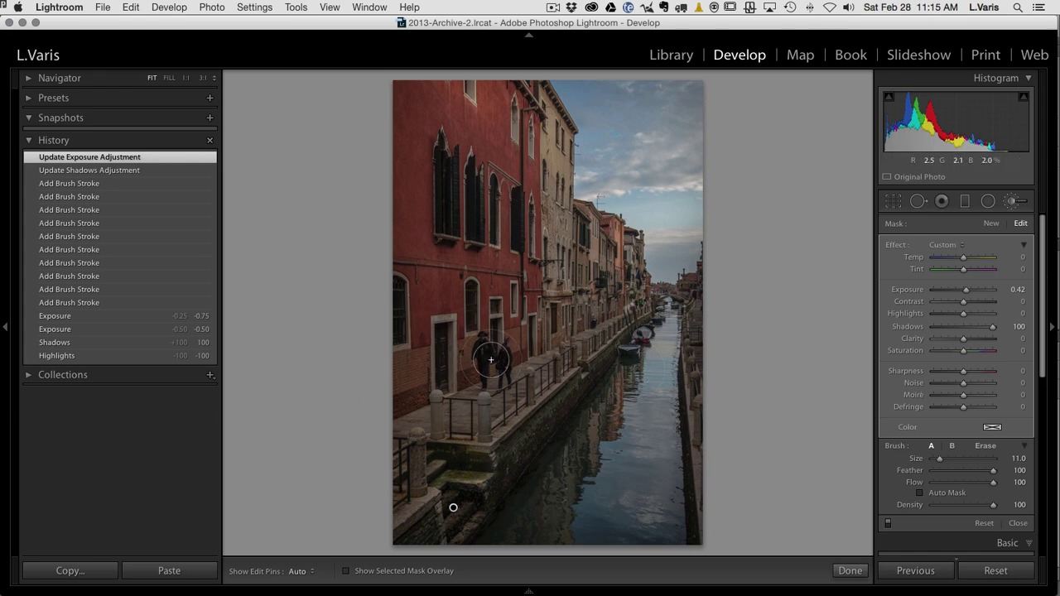
Add a radial filter with an inverted mask around the two people walking on the canal path.
left_click(988, 202)
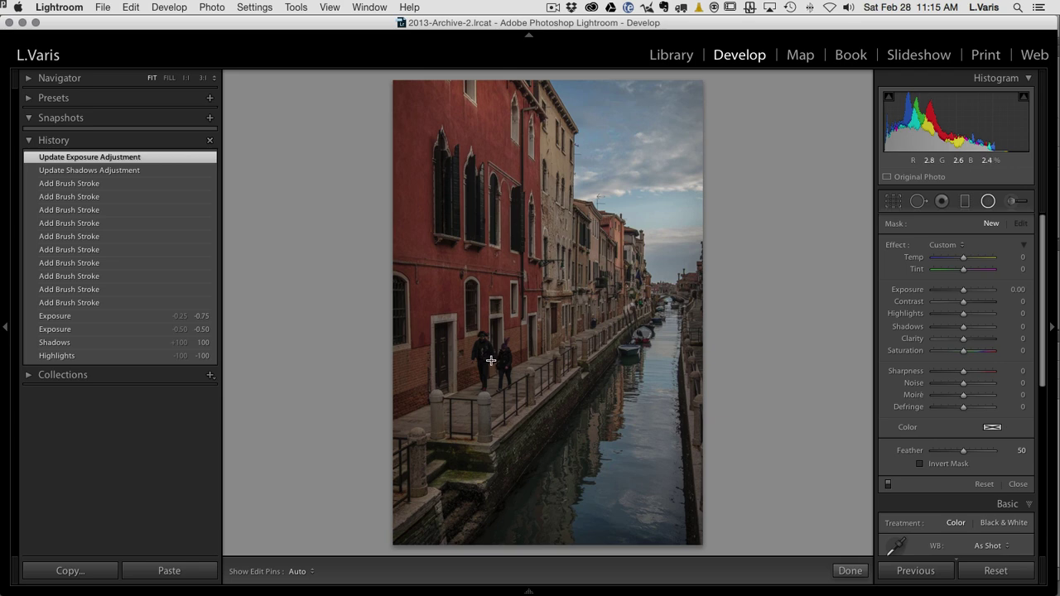
left_click(921, 464)
left_click_drag(490, 364, 452, 406)
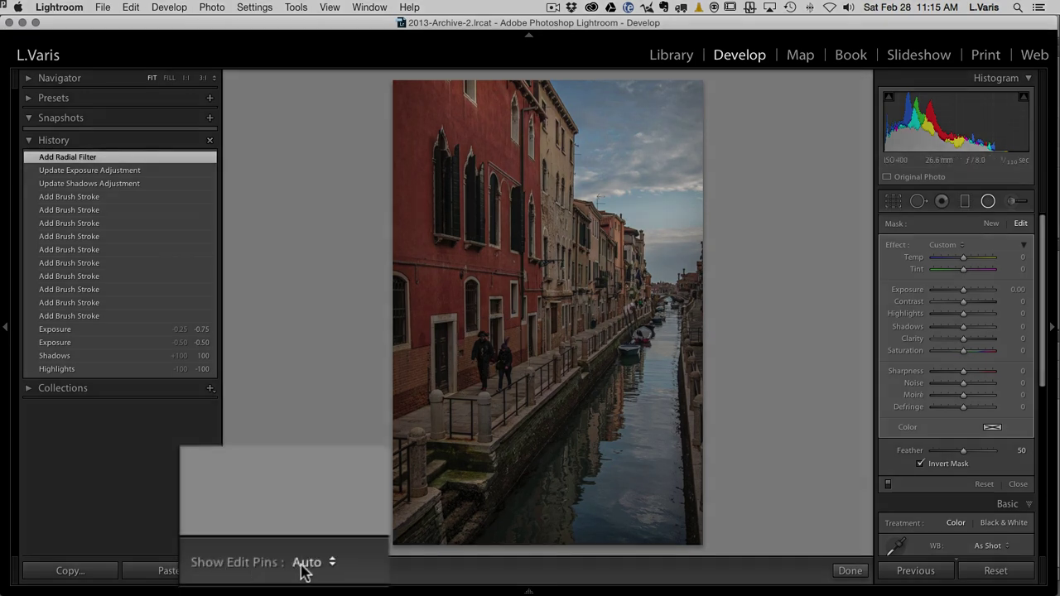
left_click(334, 564)
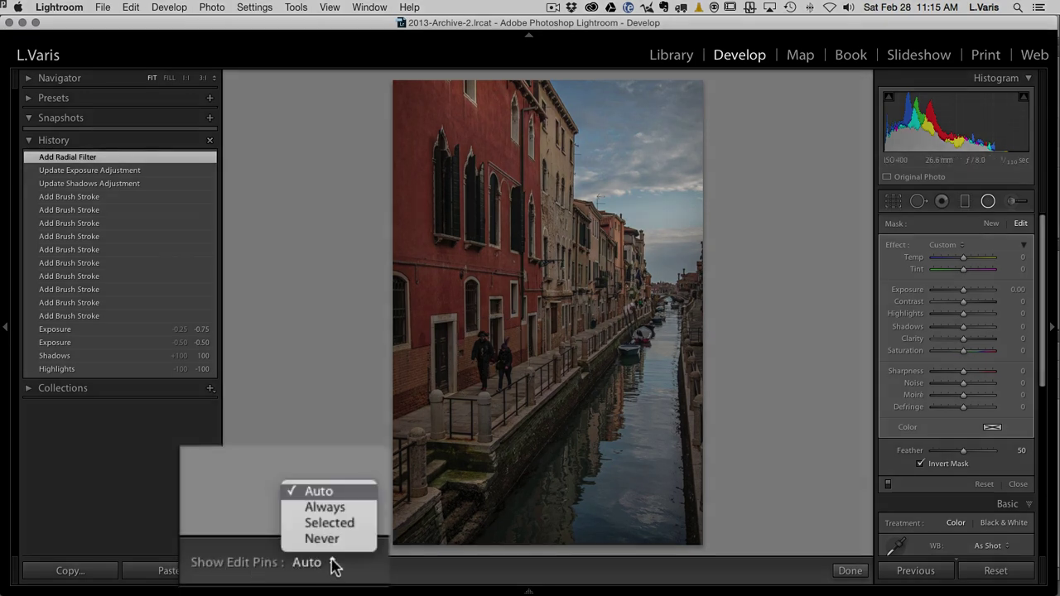
left_click(377, 568)
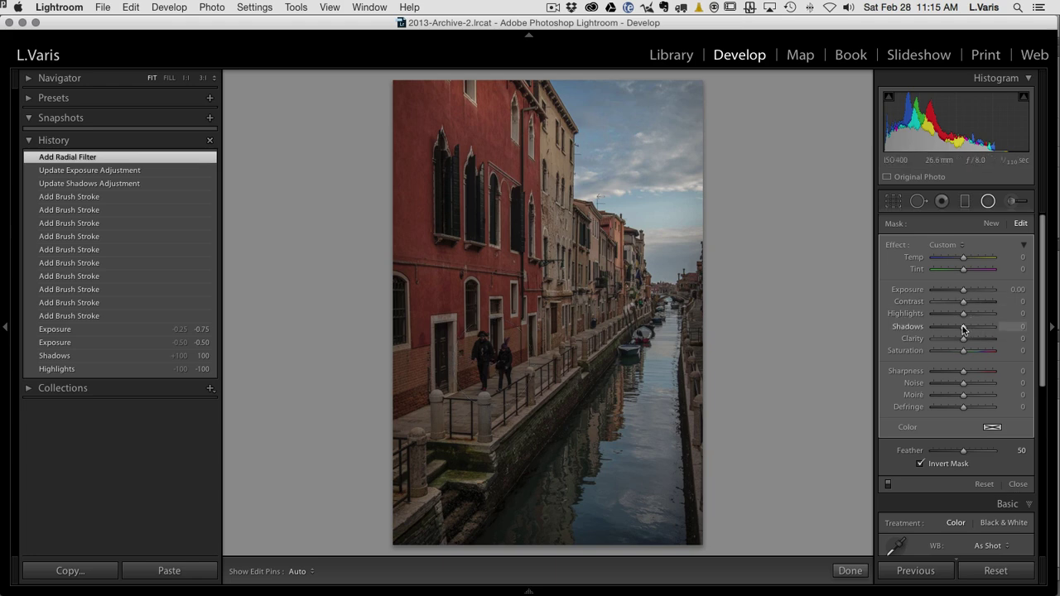
Set the radial filter's Shadows to 100 and Exposure to 0.47 to brighten the two walkers.
left_click_drag(964, 328, 1002, 328)
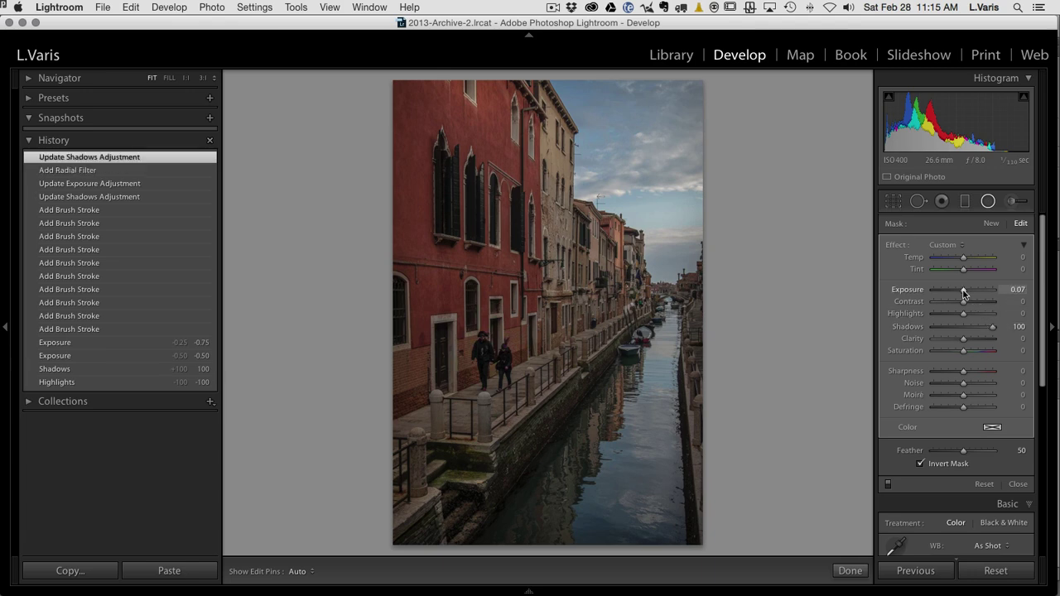
left_click_drag(963, 293, 966, 294)
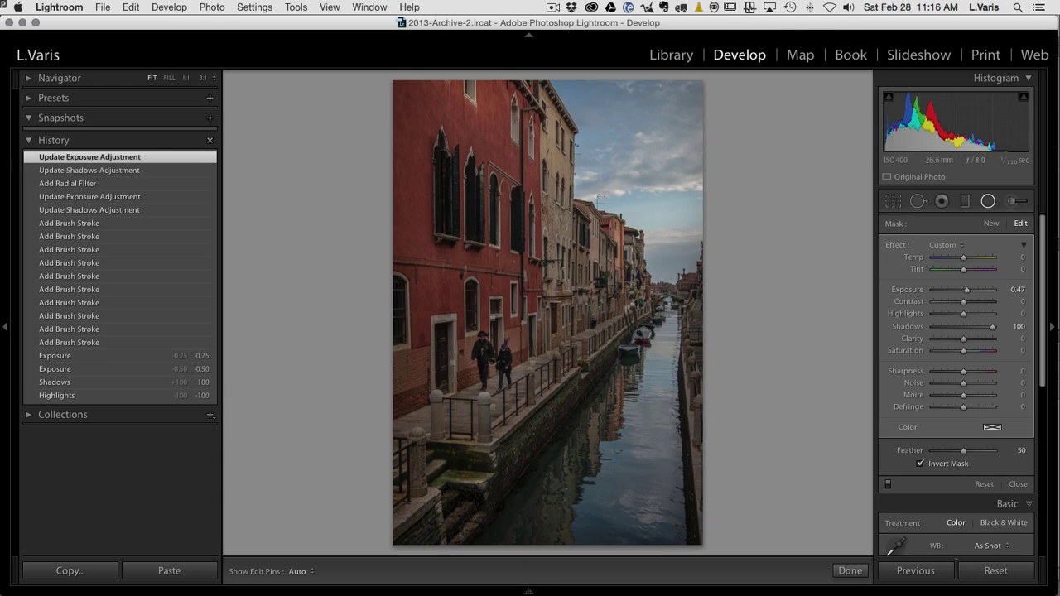
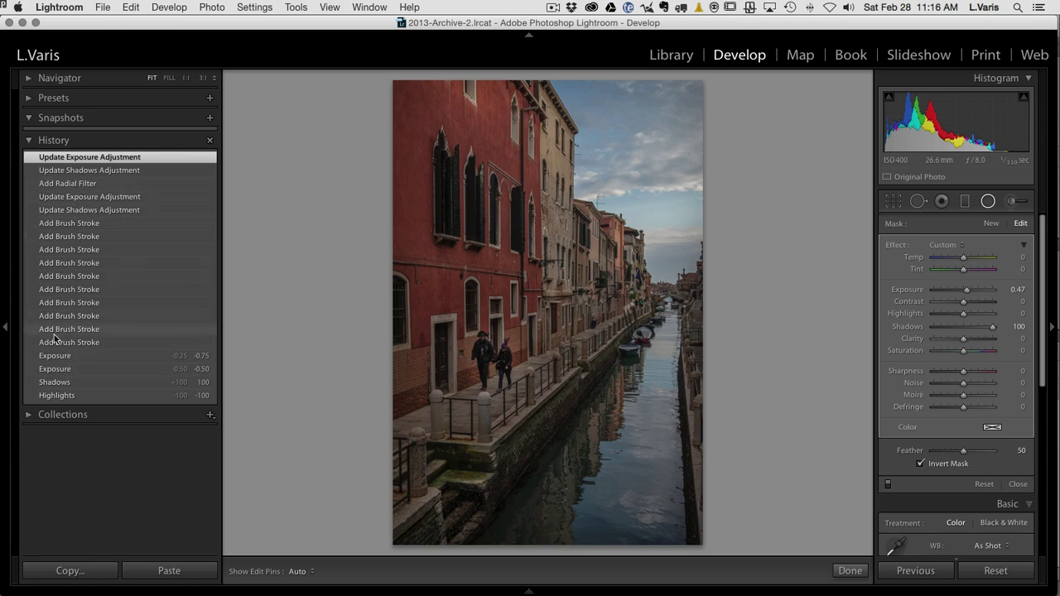
Compare the photo before and after the radial filter's exposure adjustment using the edit history.
left_click(72, 173)
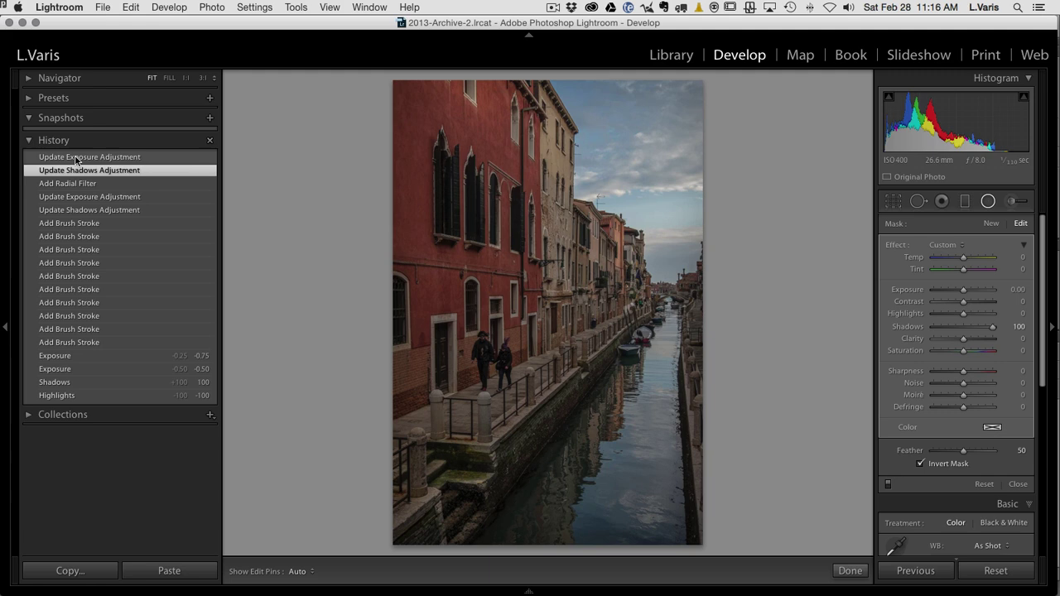
left_click(77, 159)
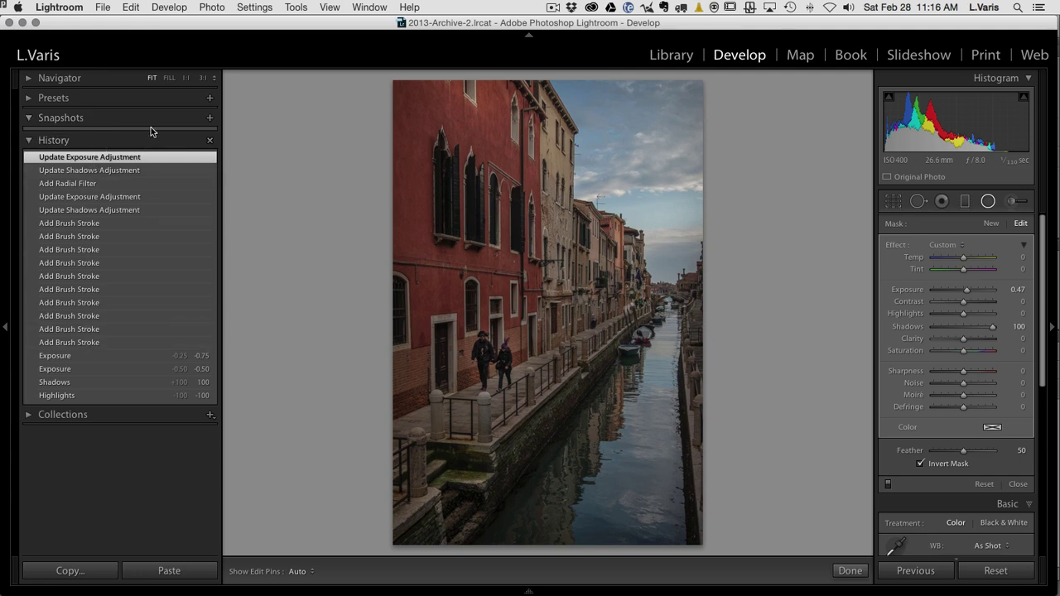
Save the current edit as a snapshot, keeping the suggested date-and-time name.
left_click(209, 118)
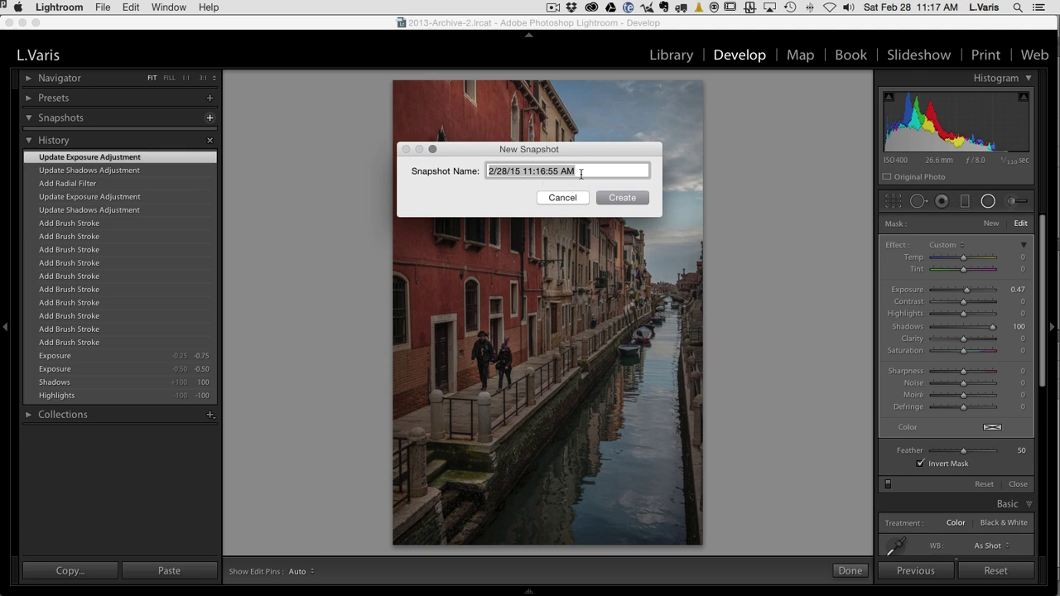
left_click(622, 198)
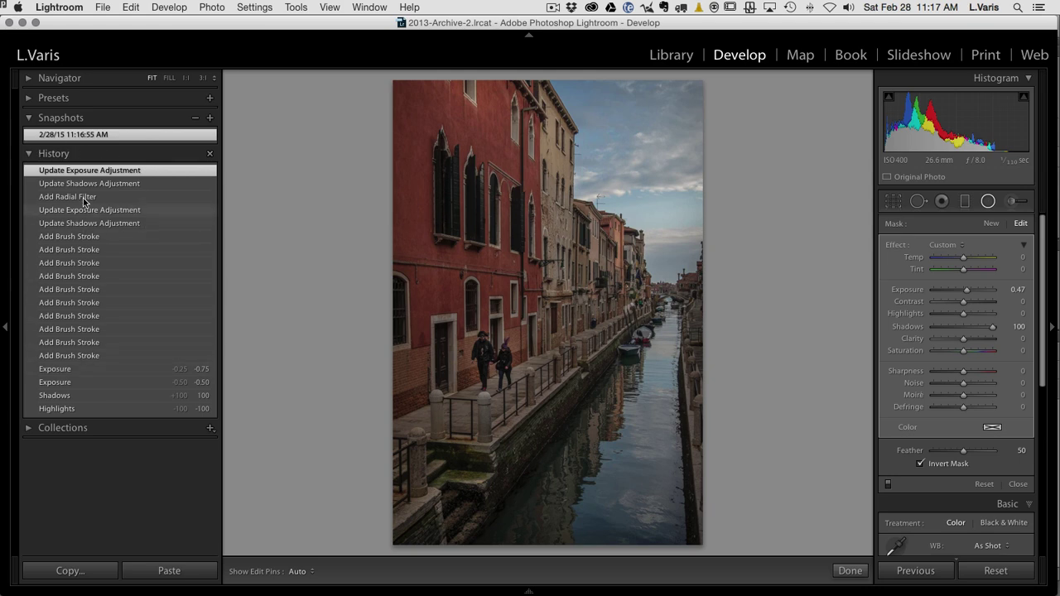
Step through earlier brush stroke states in the history, ending on the most recent brush stroke.
left_click(71, 249)
left_click(73, 263)
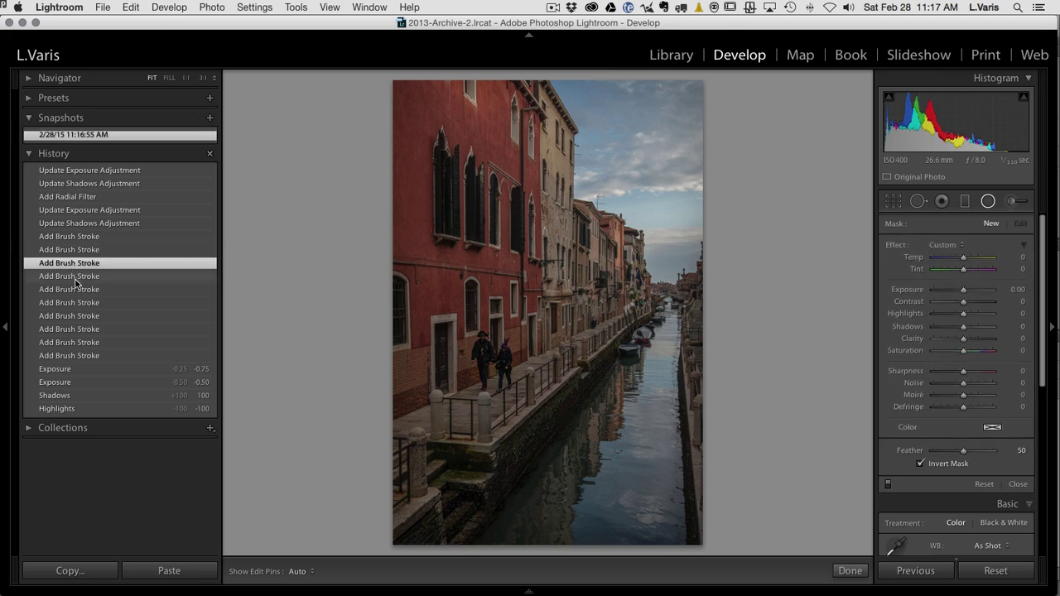
left_click(78, 237)
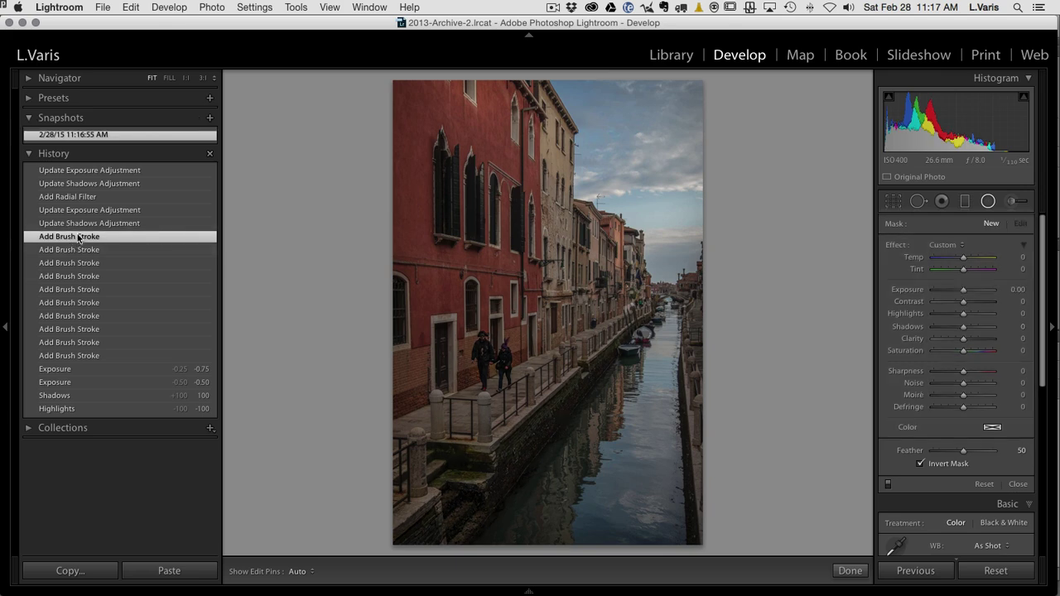
Restore the saved snapshot, close the radial filter, and open the photo as a Smart Object in Photoshop.
left_click(70, 135)
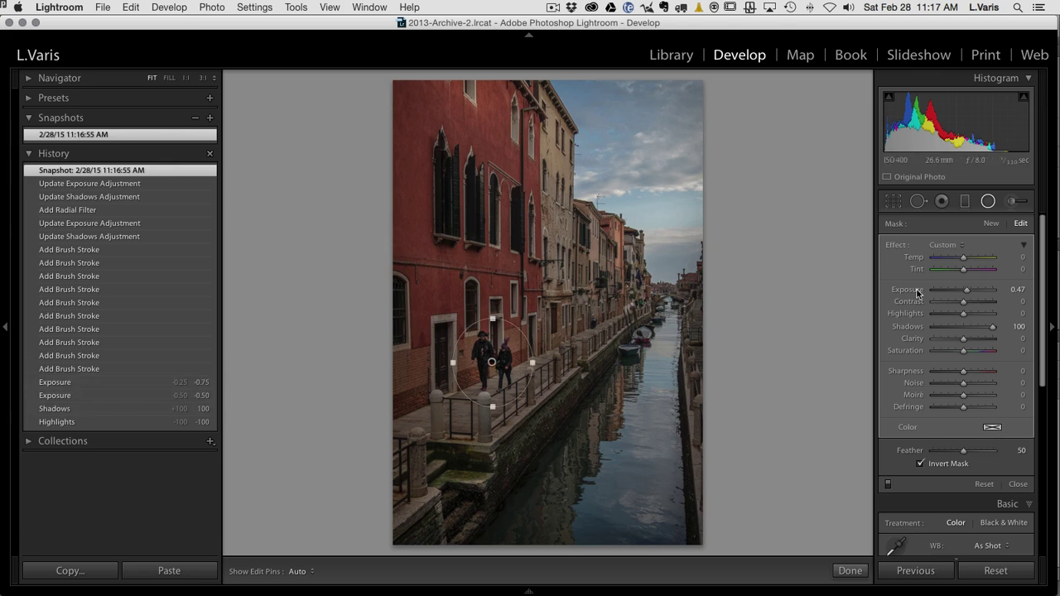
left_click(988, 203)
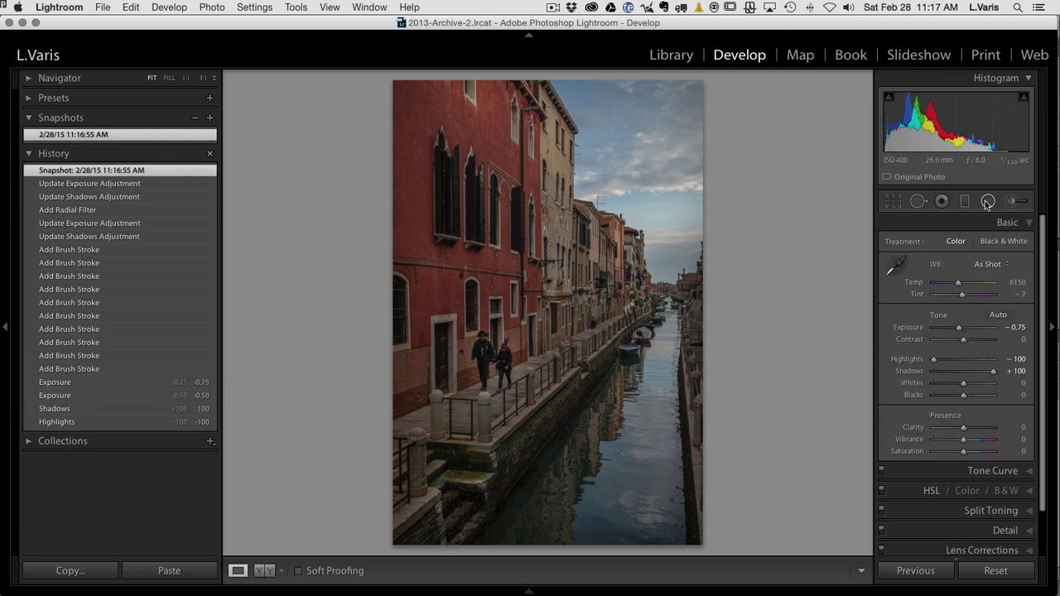
left_click(213, 8)
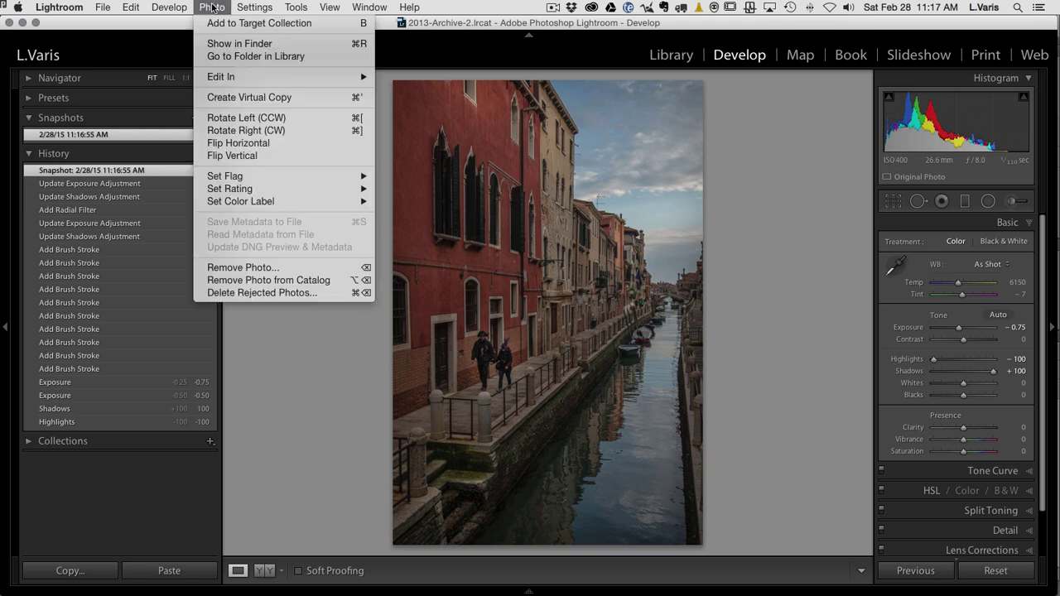
mouse_move(217, 78)
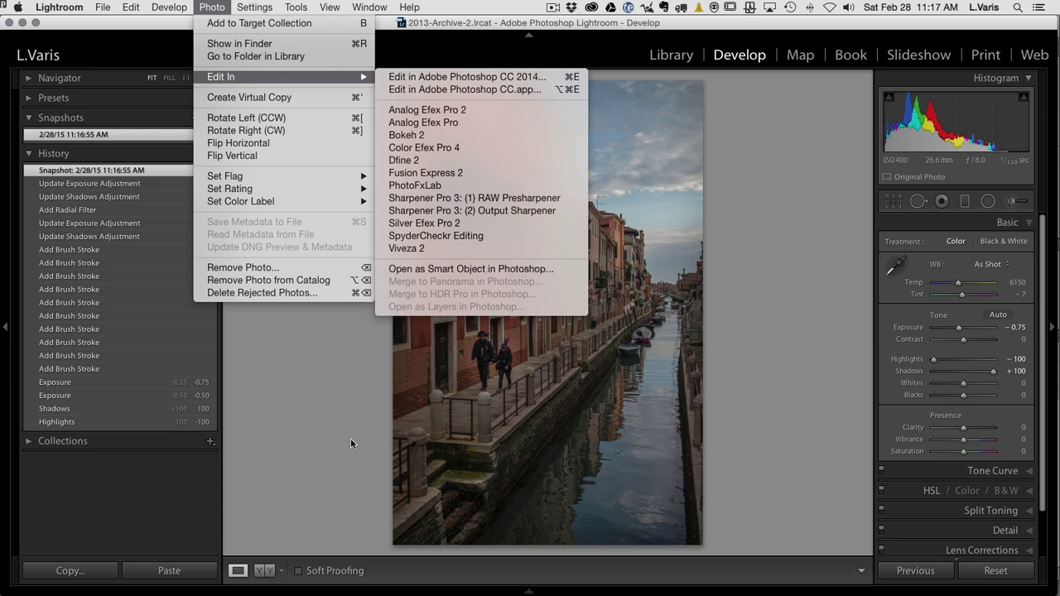
left_click(444, 269)
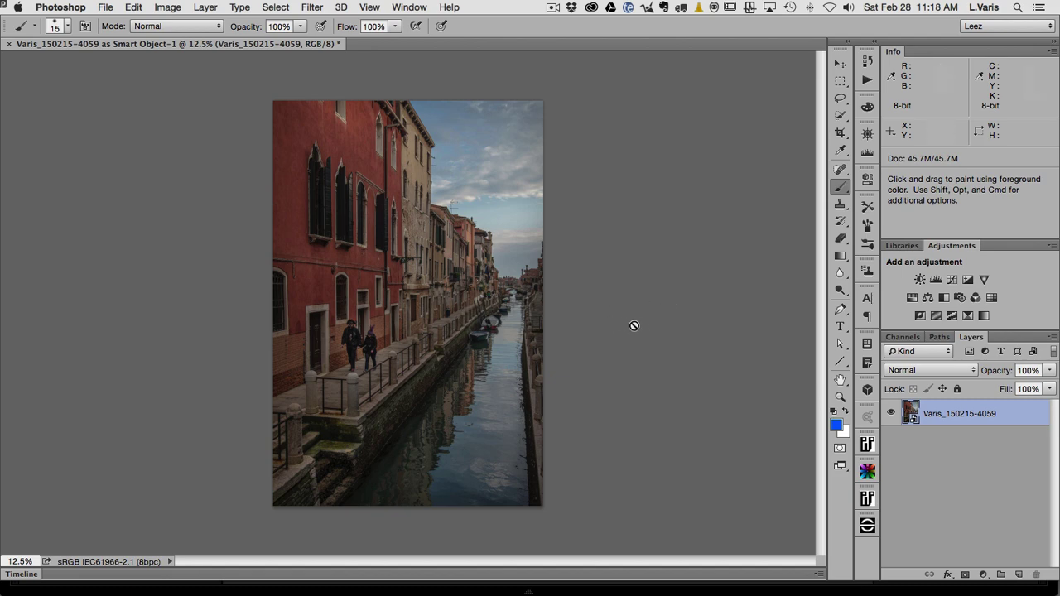
Examine the Red, Green and Blue channels one at a time, recheck Red, and return to the RGB composite.
left_click(905, 337)
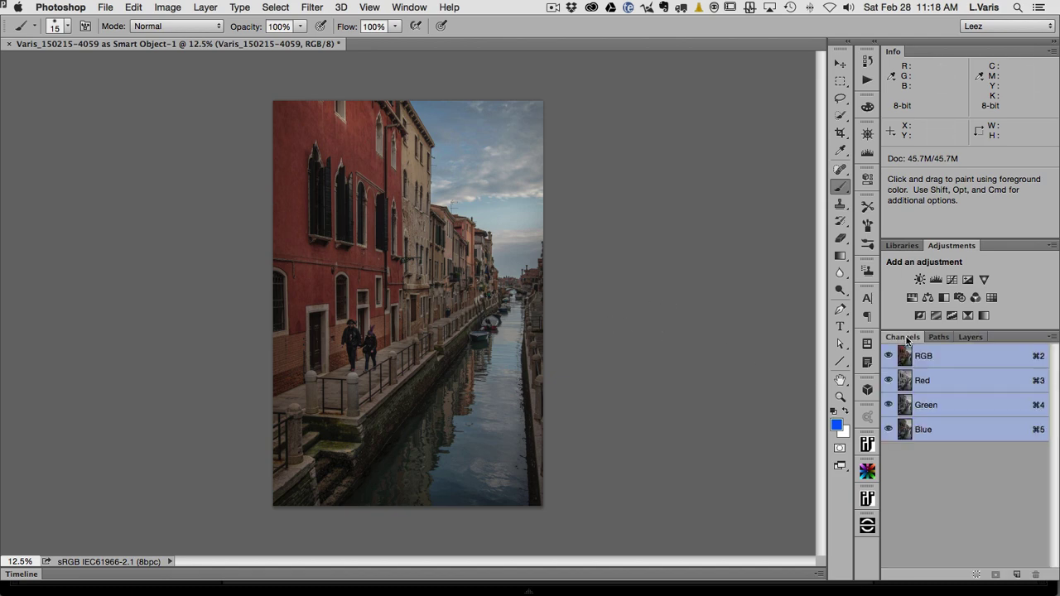
left_click(906, 382)
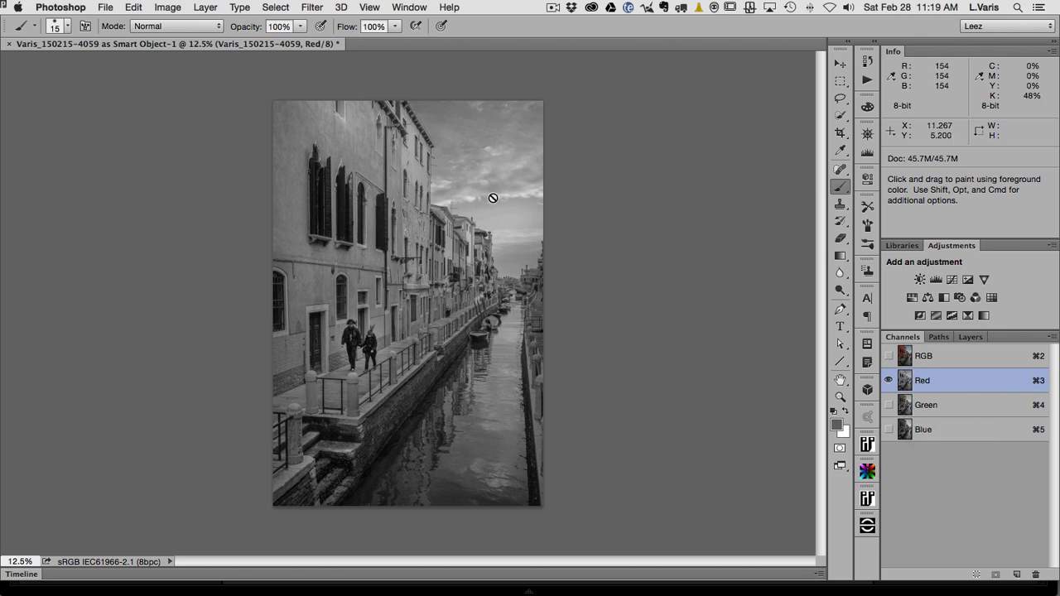
left_click(905, 406)
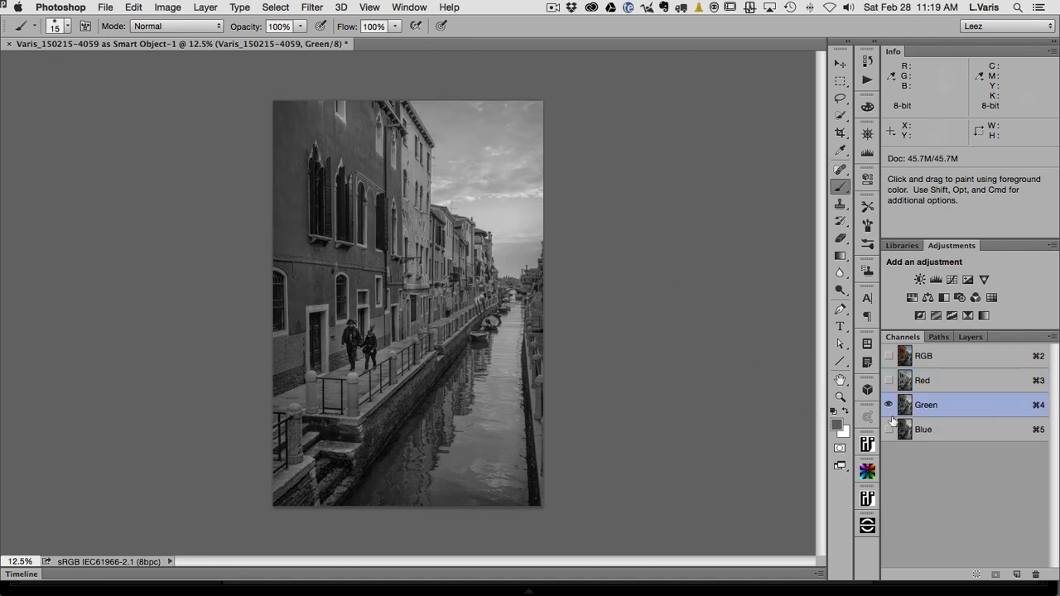
left_click(906, 429)
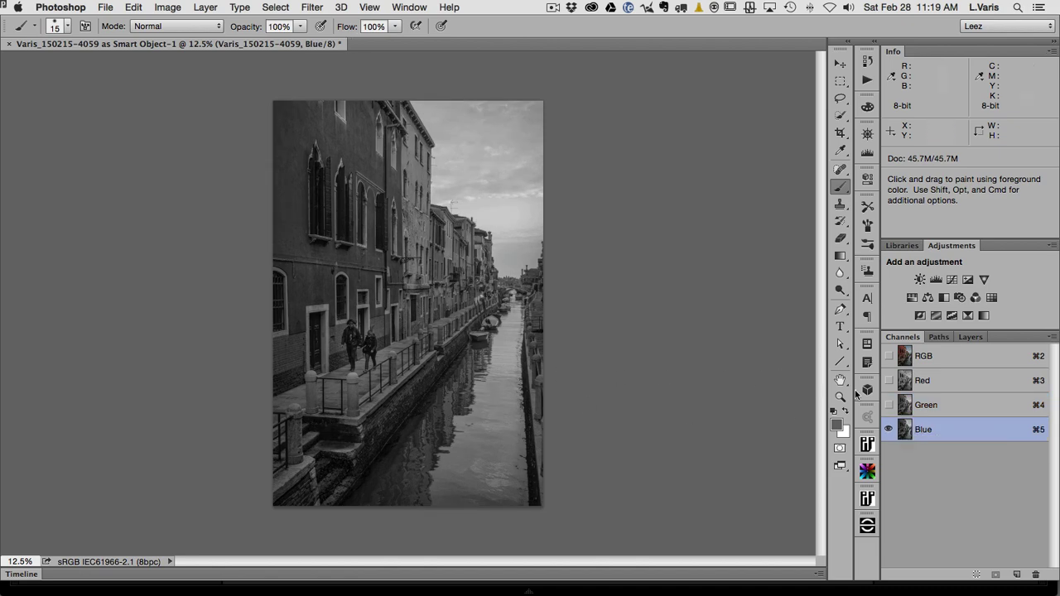
left_click(905, 381)
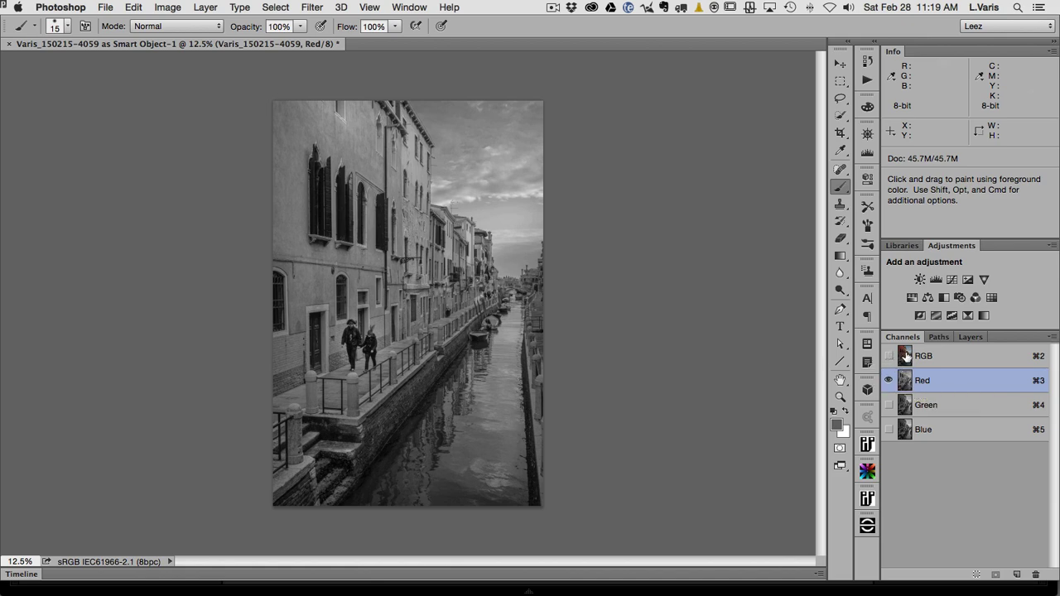
left_click(905, 356)
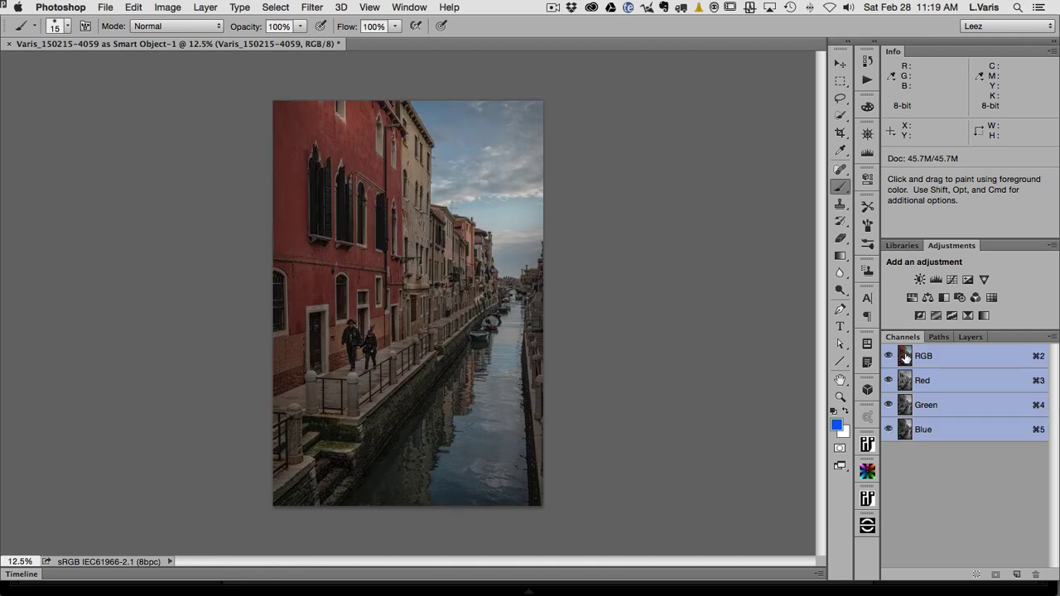
Create a new layer above the Smart Object and name it red.
left_click(971, 338)
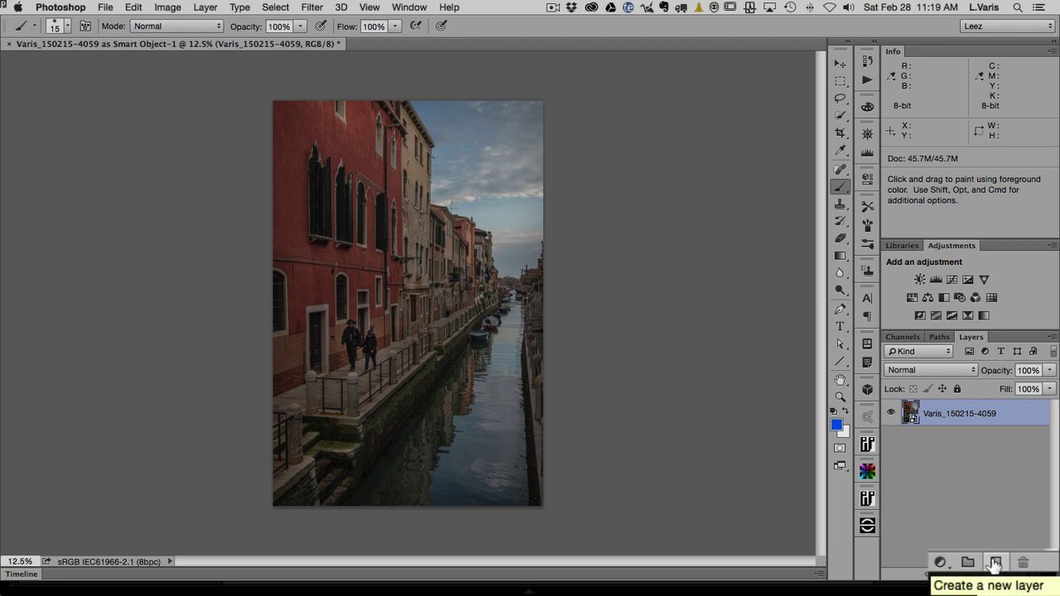
left_click(995, 563)
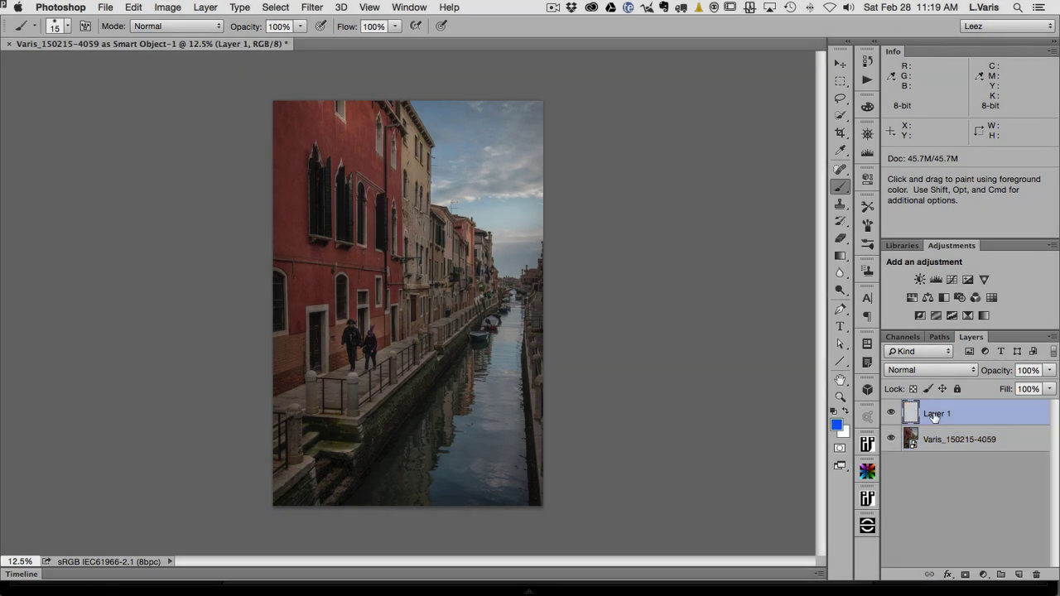
double_click(934, 414)
type("red")
left_click(911, 412)
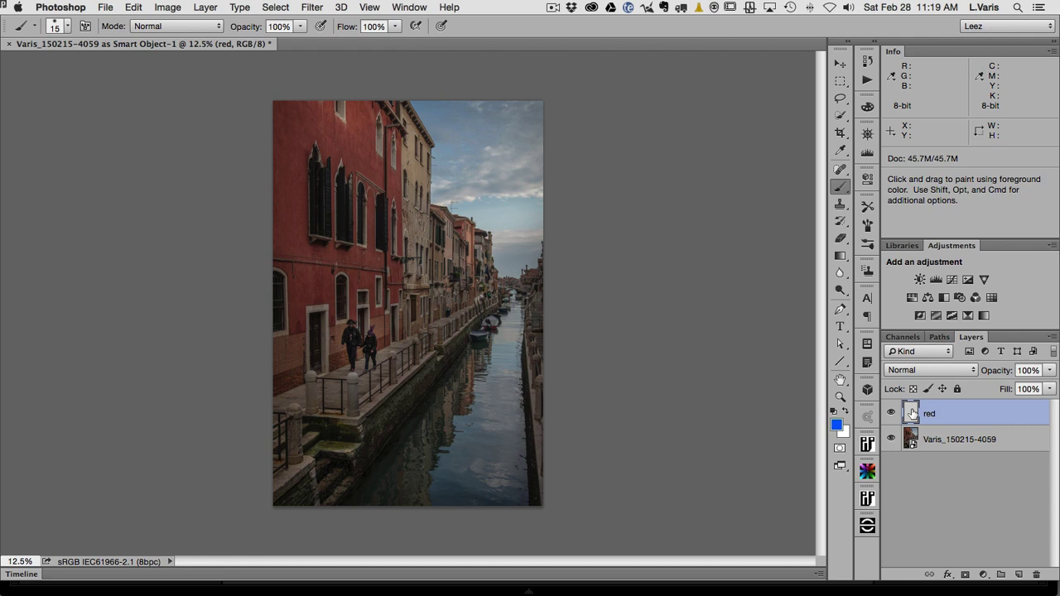
Use Apply Image to fill the red layer with the merged image's Red channel, Multiply blending and 100% opacity.
left_click(167, 8)
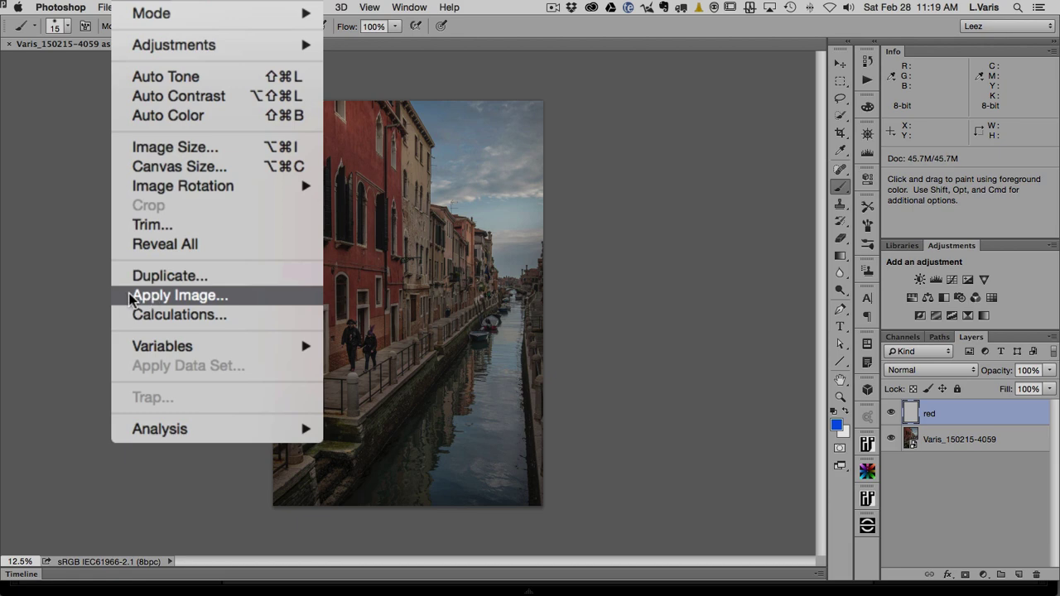
left_click(245, 295)
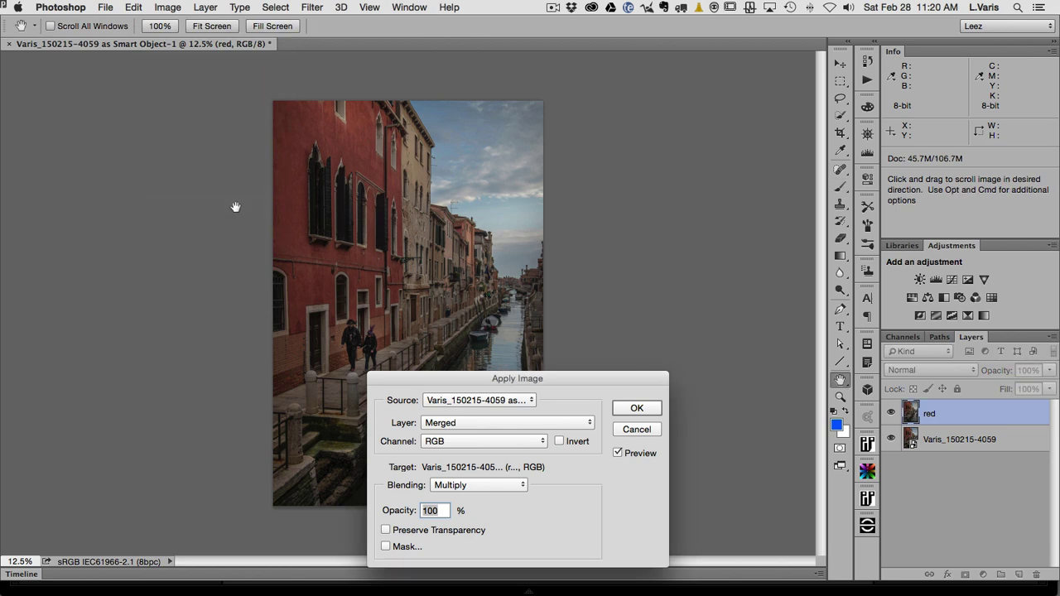
left_click_drag(592, 388, 762, 108)
left_click(709, 114)
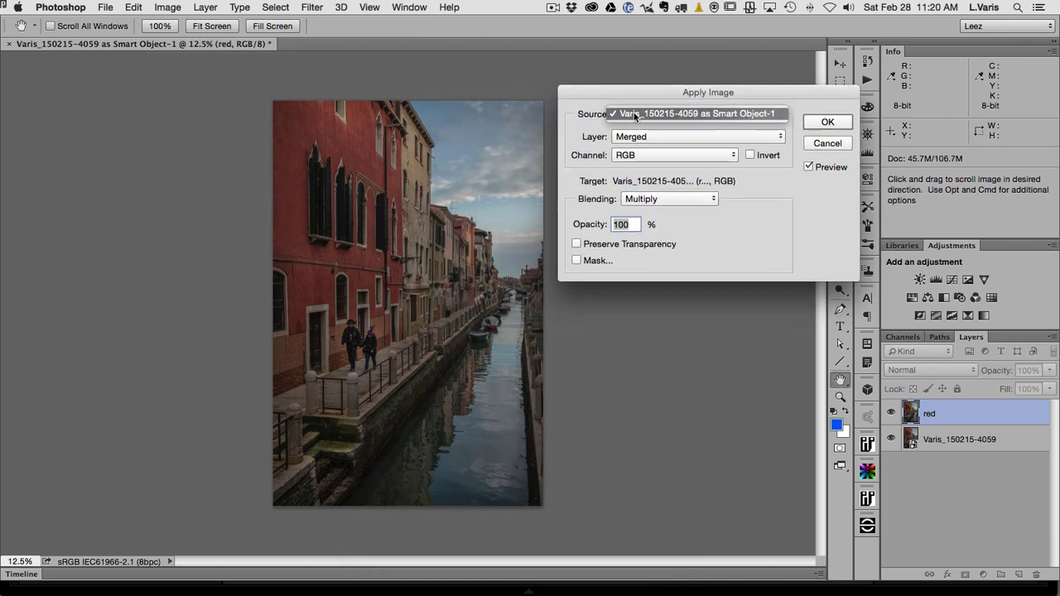
left_click(739, 113)
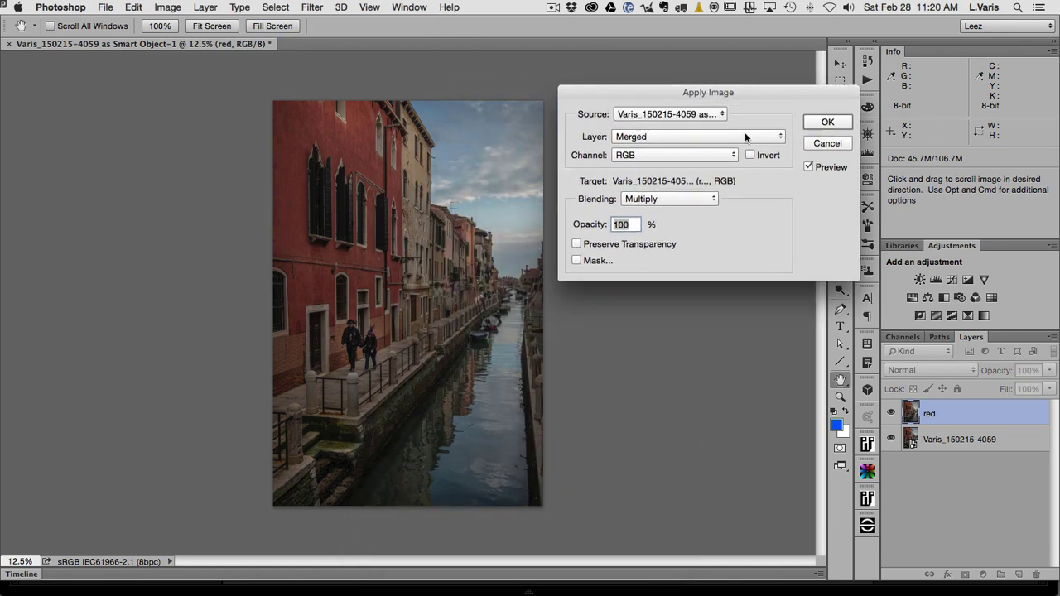
left_click(660, 141)
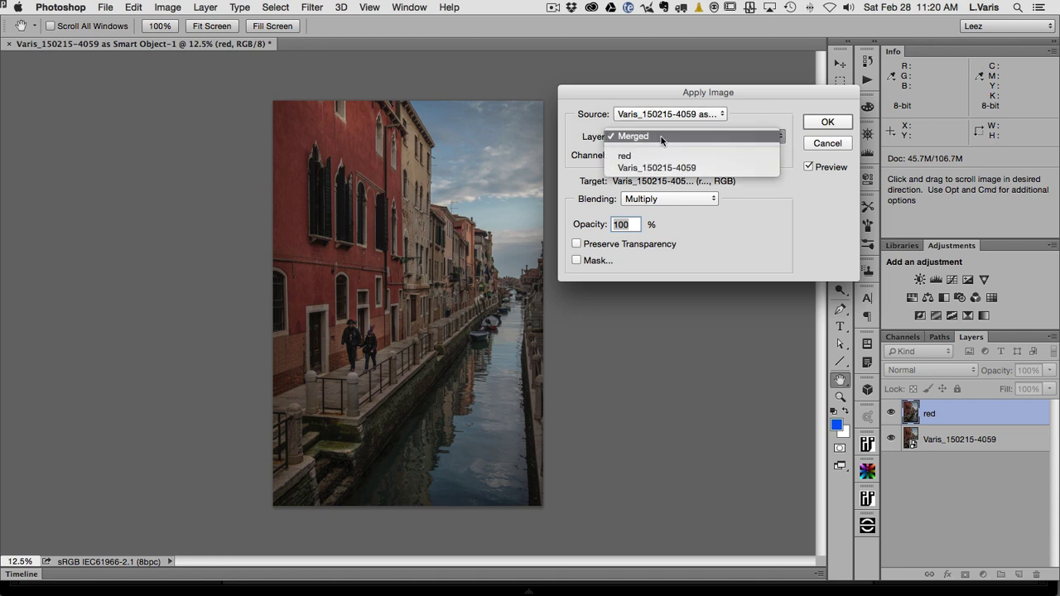
left_click(676, 135)
left_click(671, 156)
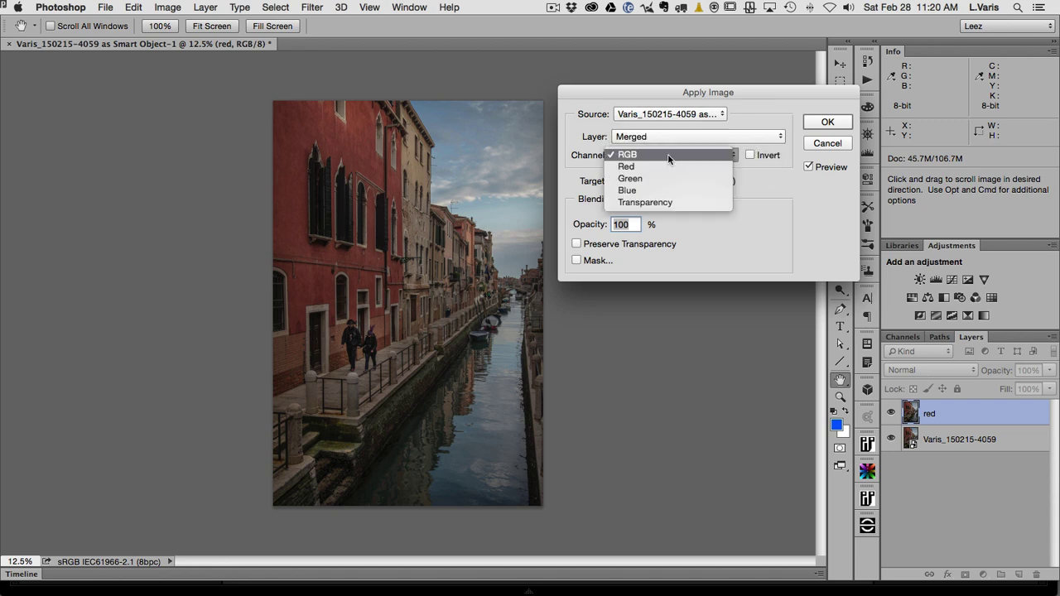
left_click(657, 166)
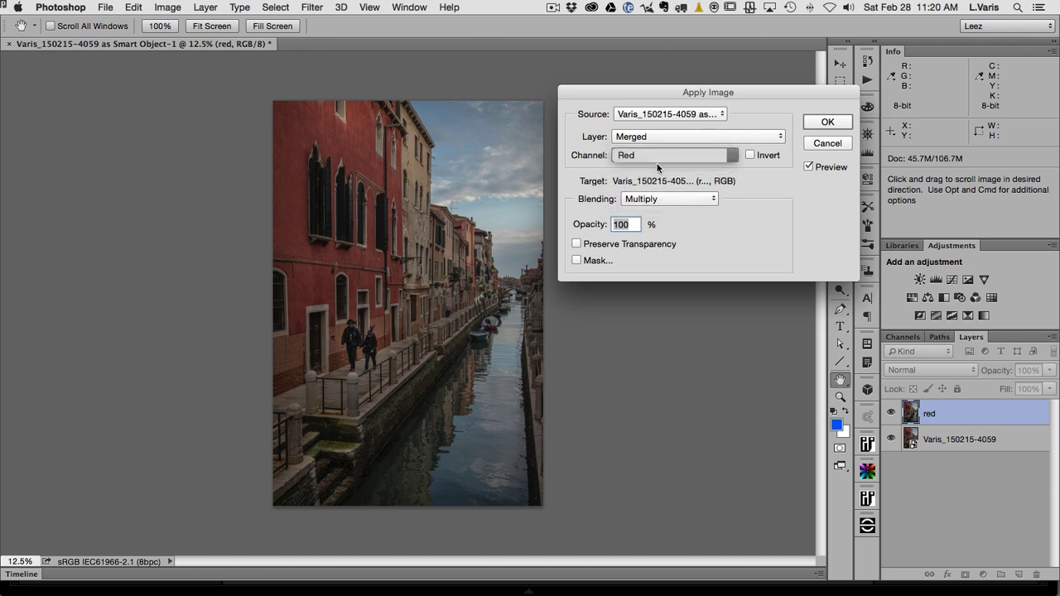
left_click(701, 199)
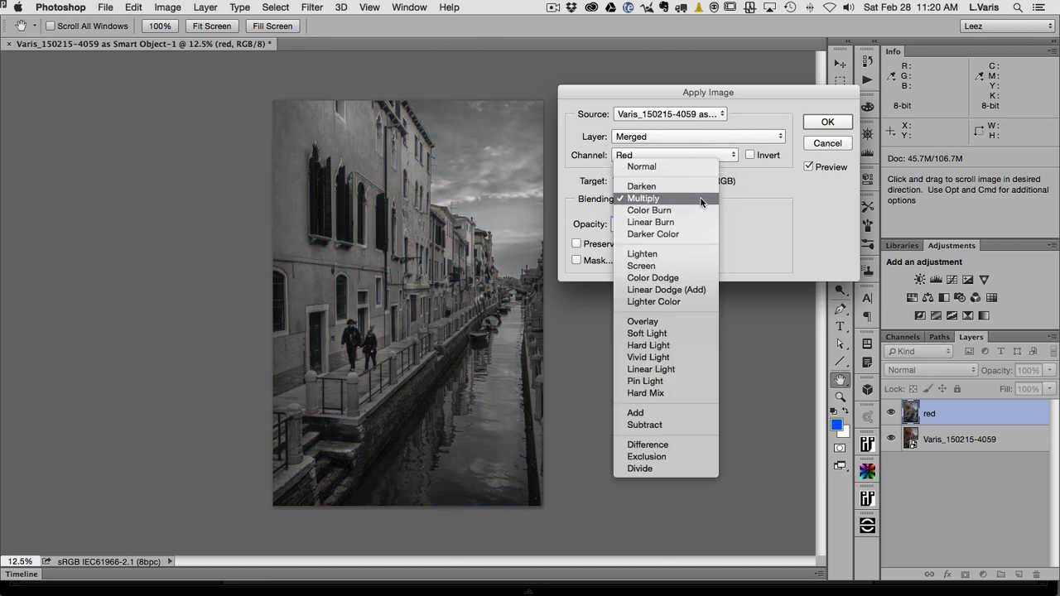
left_click(753, 199)
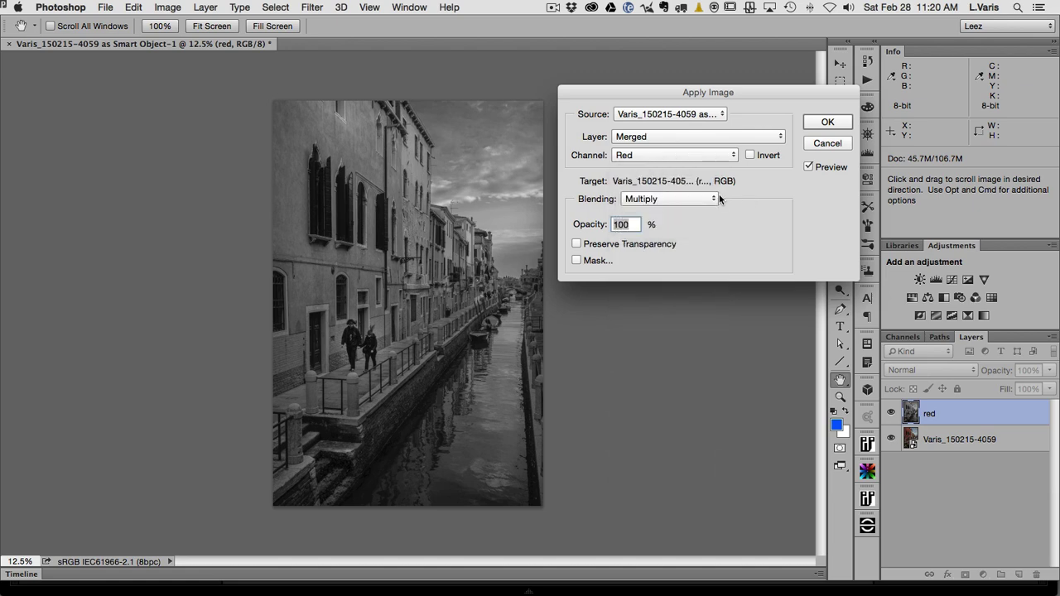
left_click(815, 123)
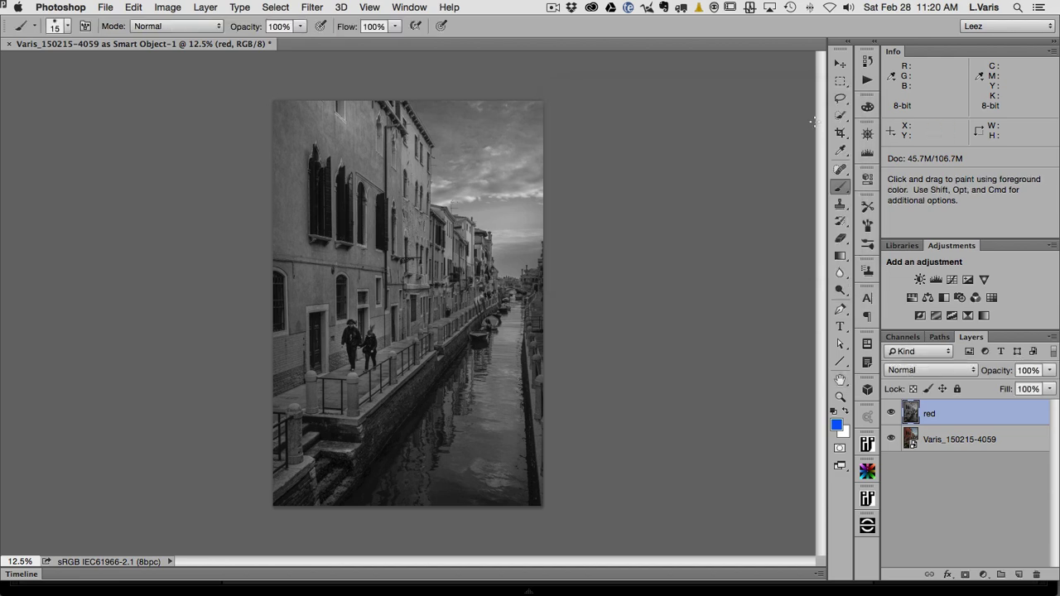
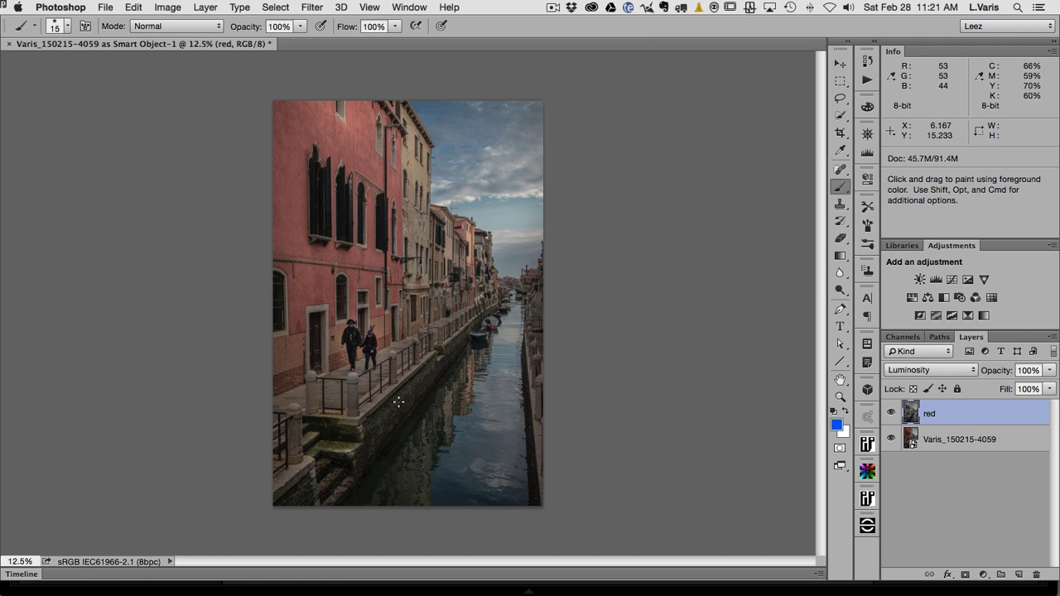
Compare the lower canal and the two walkers at 25% zoom with the red layer hidden and shown.
key("z")
left_click(421, 401)
left_click(419, 292)
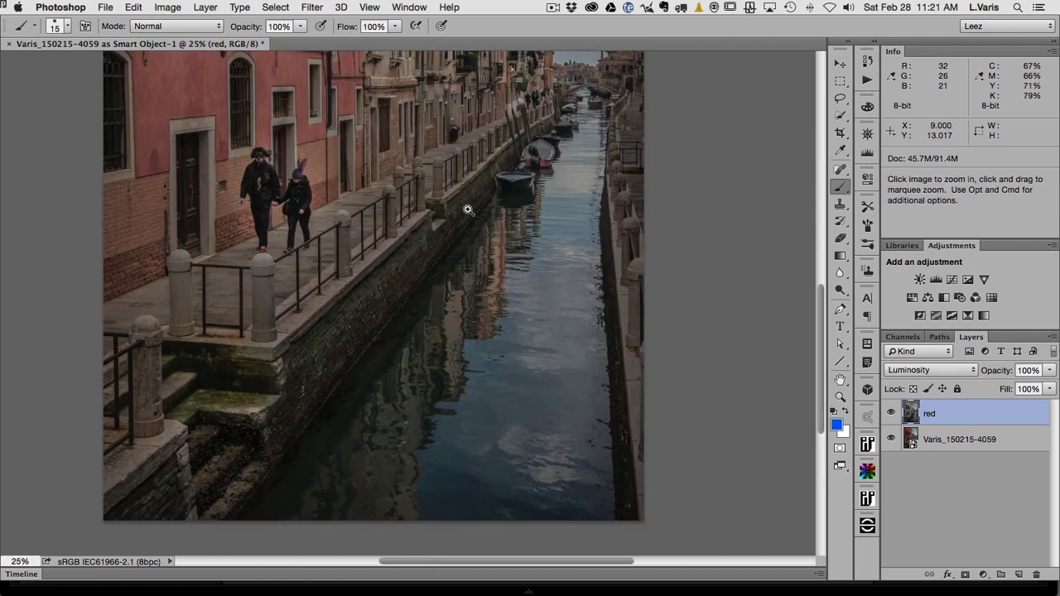
left_click(892, 413)
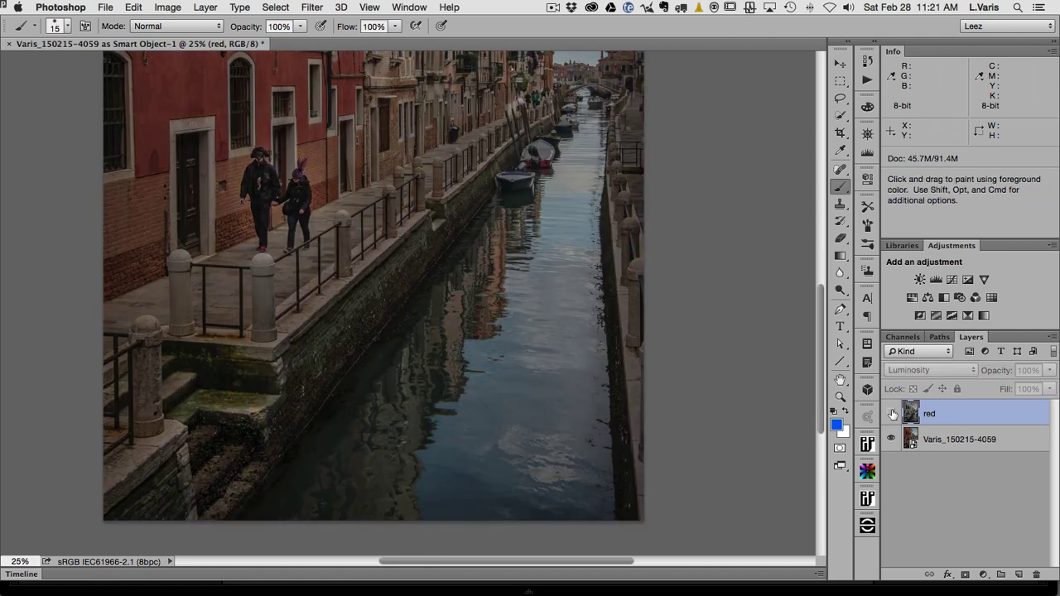
left_click(892, 414)
left_click(891, 413)
left_click(892, 413)
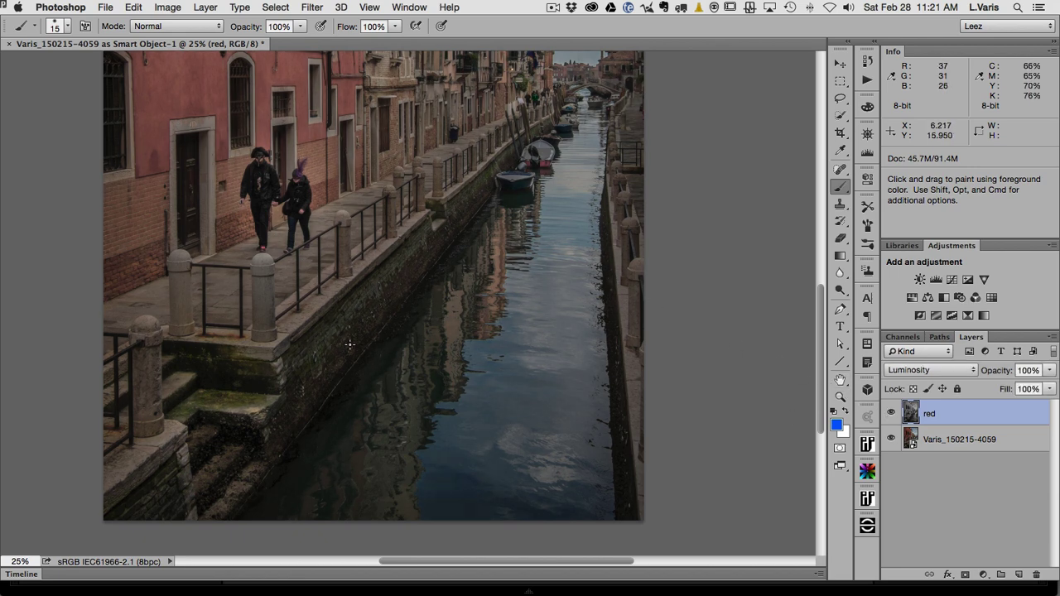
Compare the whole photo with and without the red layer, ending with that layer hidden.
key("super+minus")
key("super+minus")
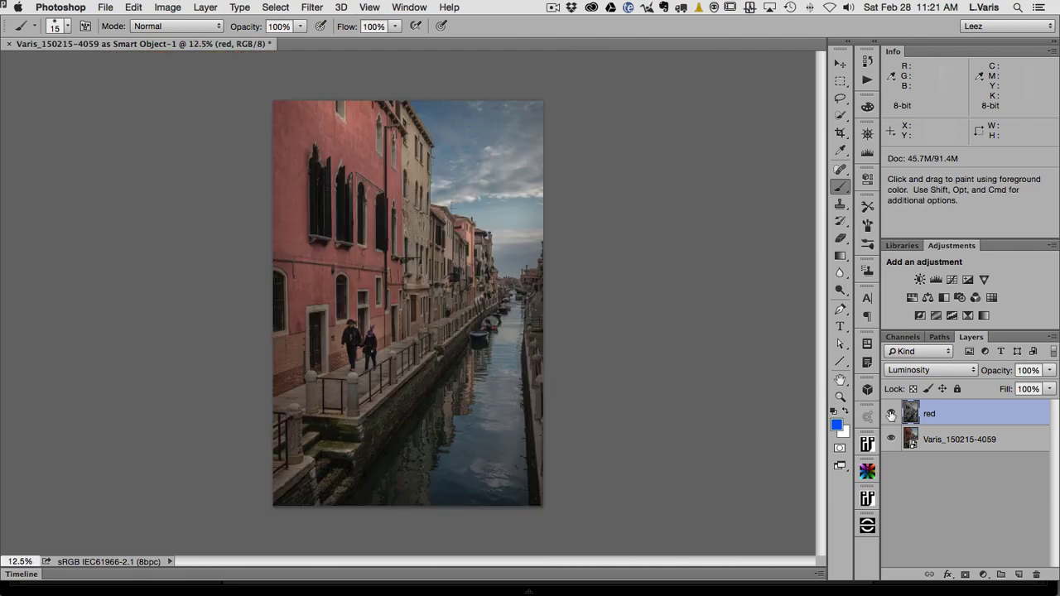
left_click(891, 413)
left_click(891, 413)
left_click(891, 414)
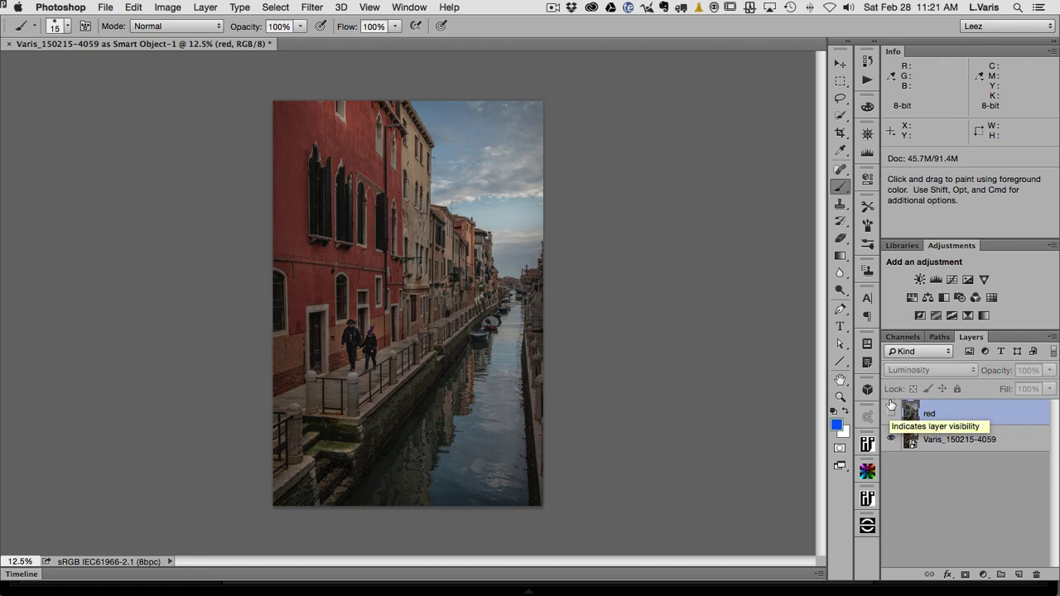
Examine the canal wall and water up close in the Red, Green and Blue channels in turn.
left_click(903, 338)
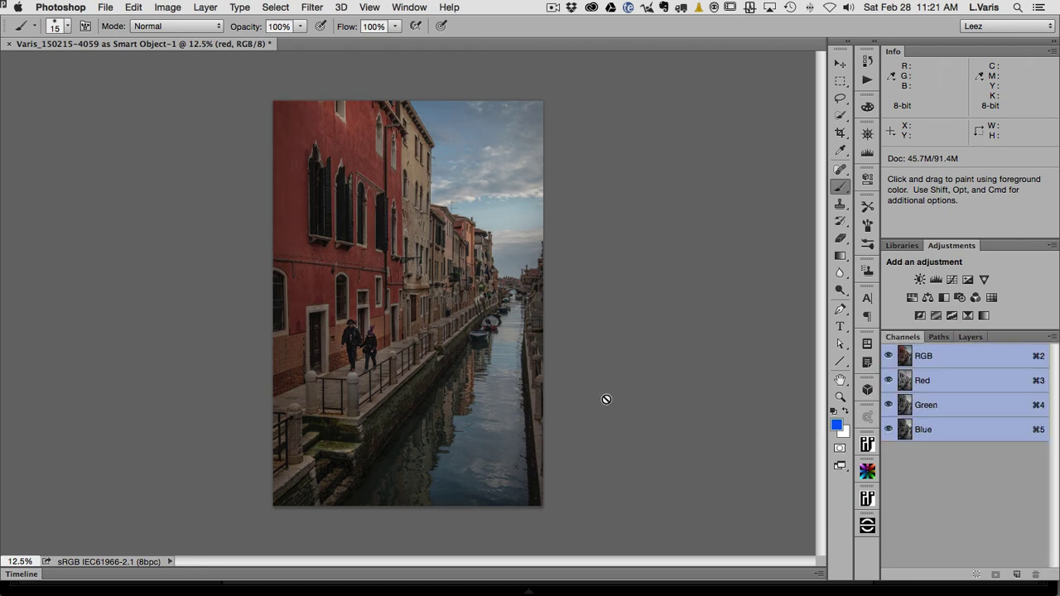
left_click(905, 383)
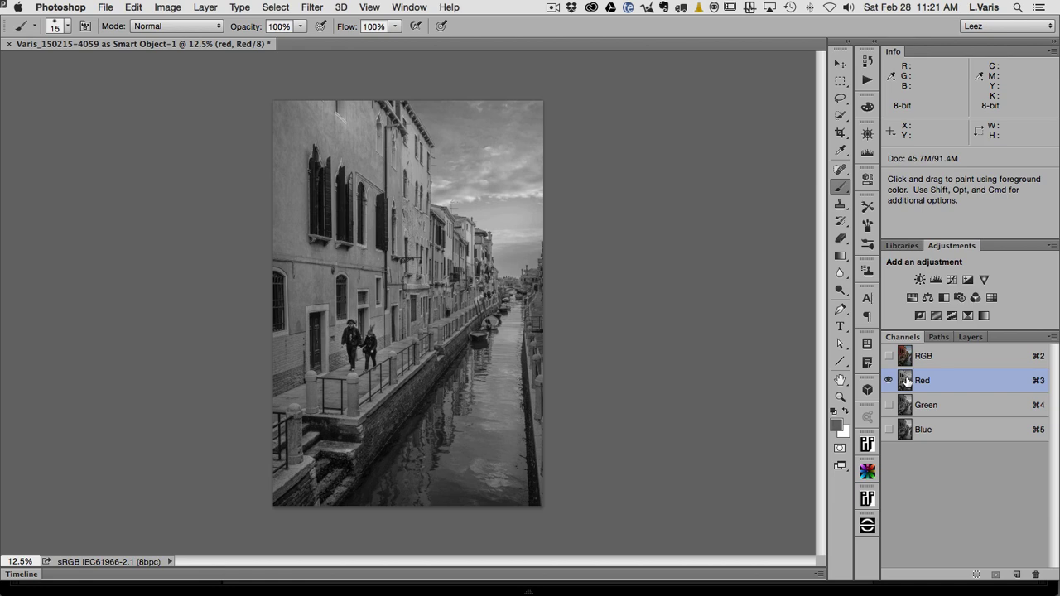
key("z")
left_click(414, 402)
left_click(412, 295)
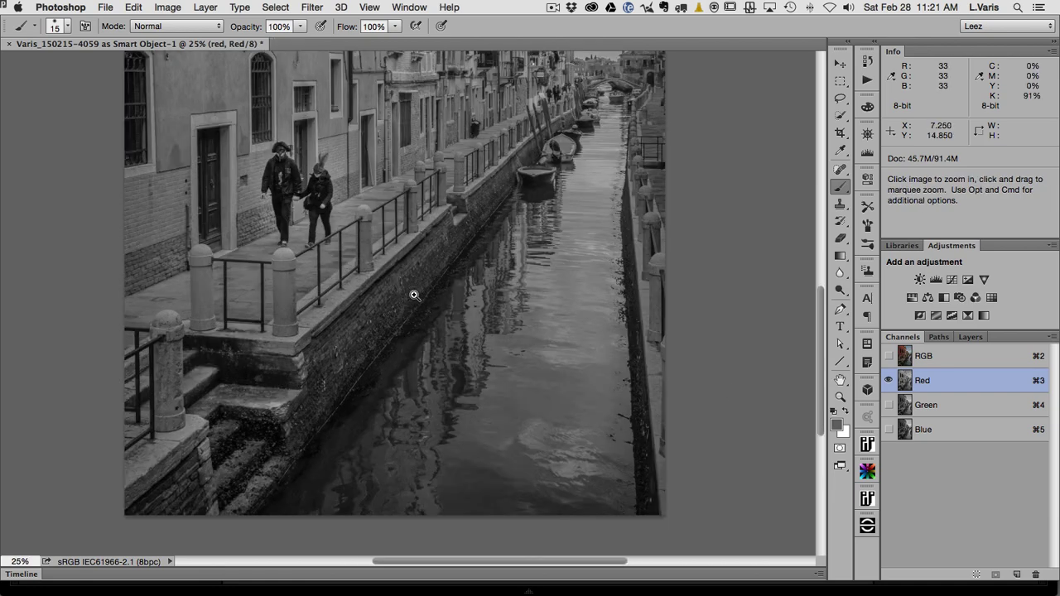
left_click(905, 404)
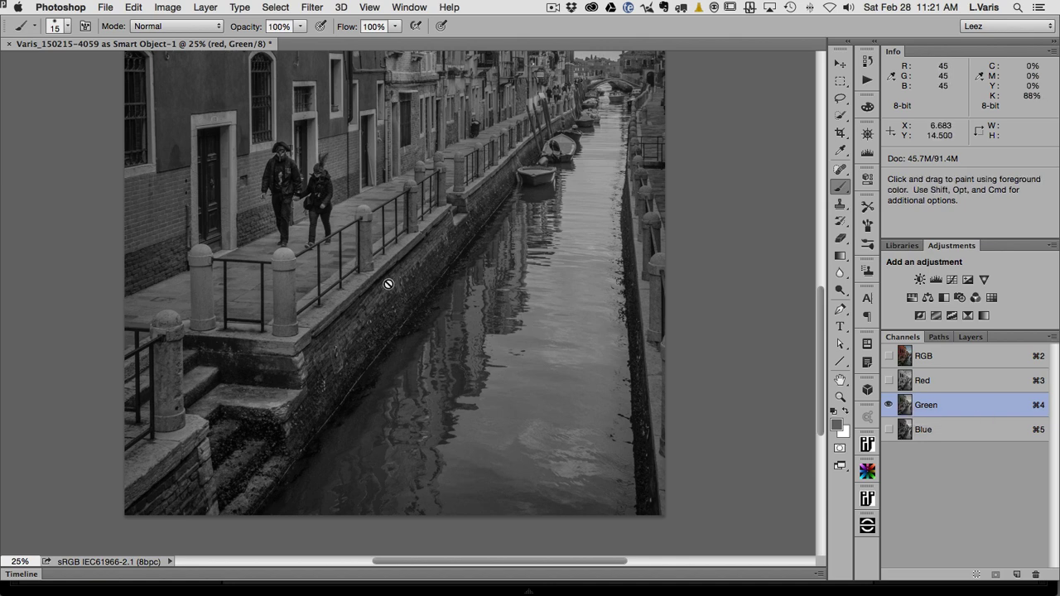
left_click(903, 429)
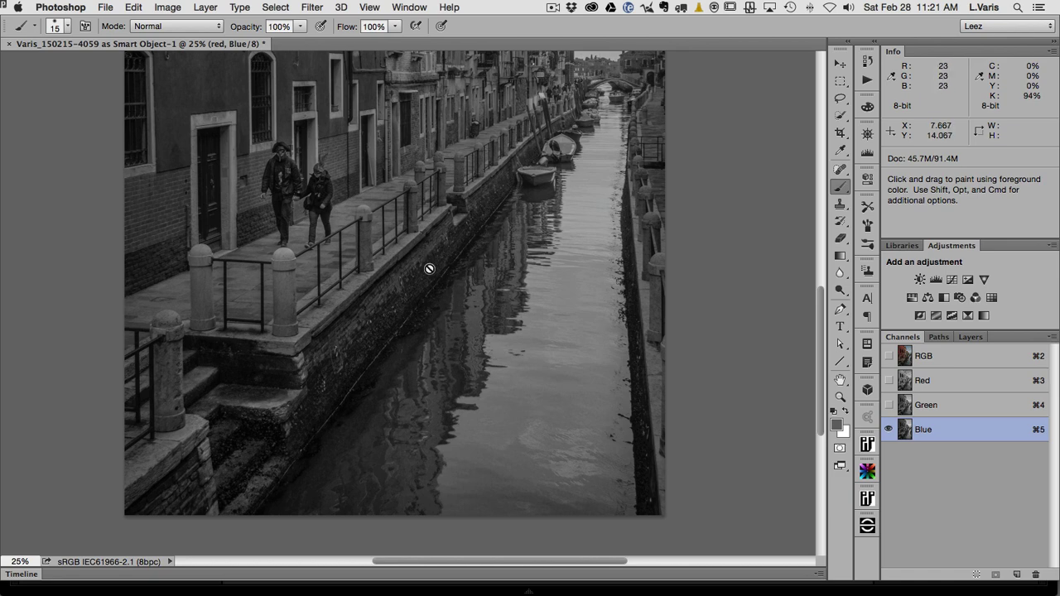
View the Green channel, return to the full-color composite, and compare the photo with the red layer shown and hidden.
left_click(905, 404)
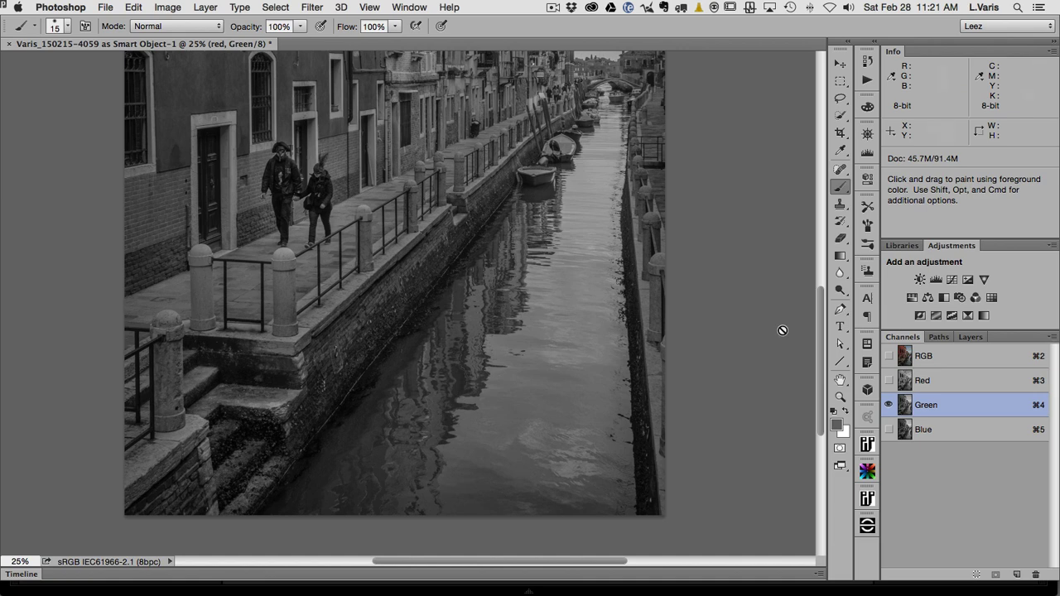
left_click(905, 354)
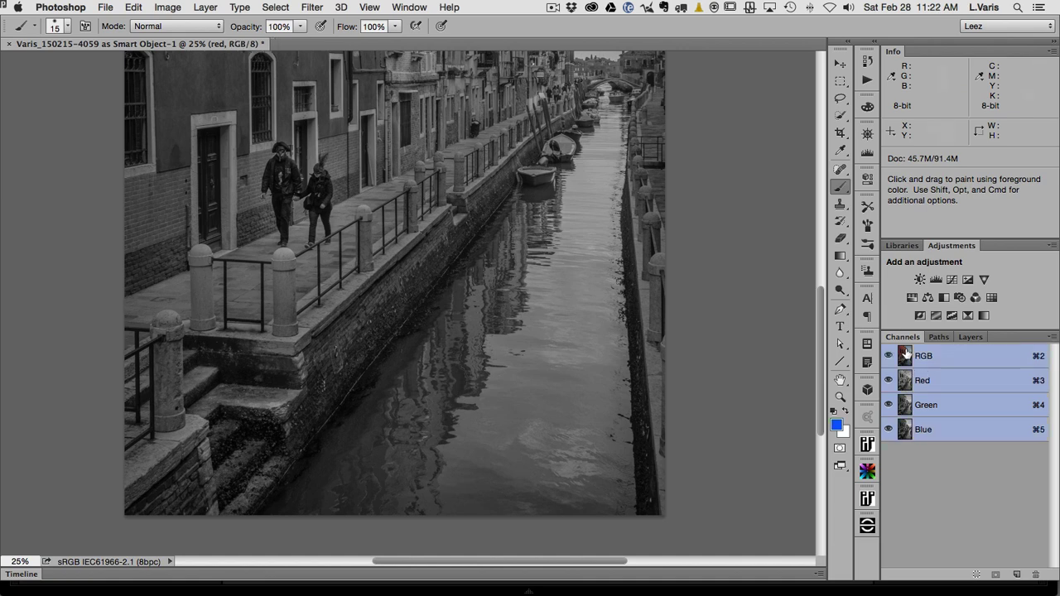
left_click(977, 338)
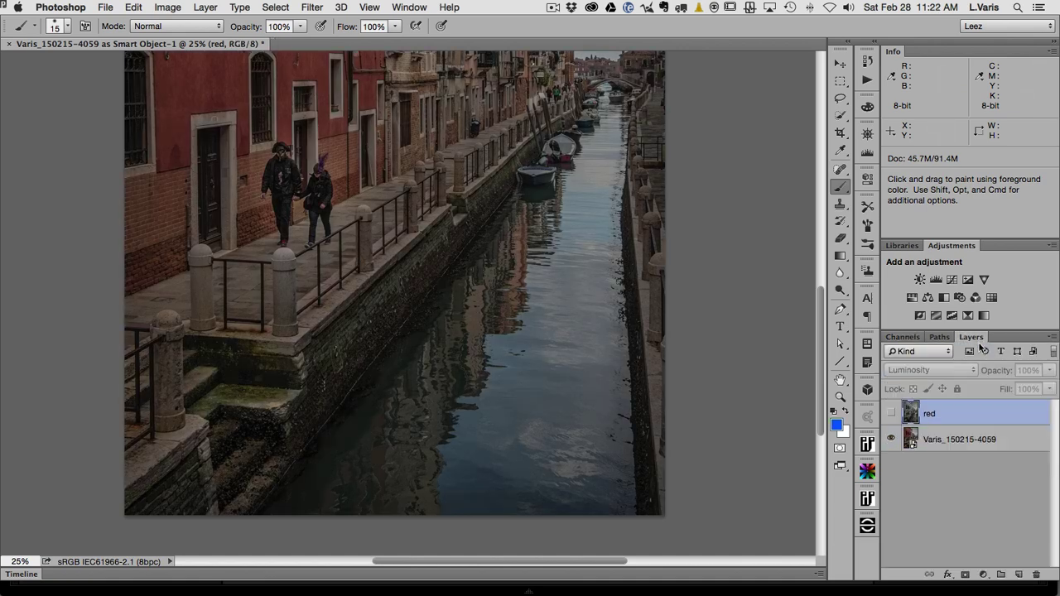
left_click(891, 415)
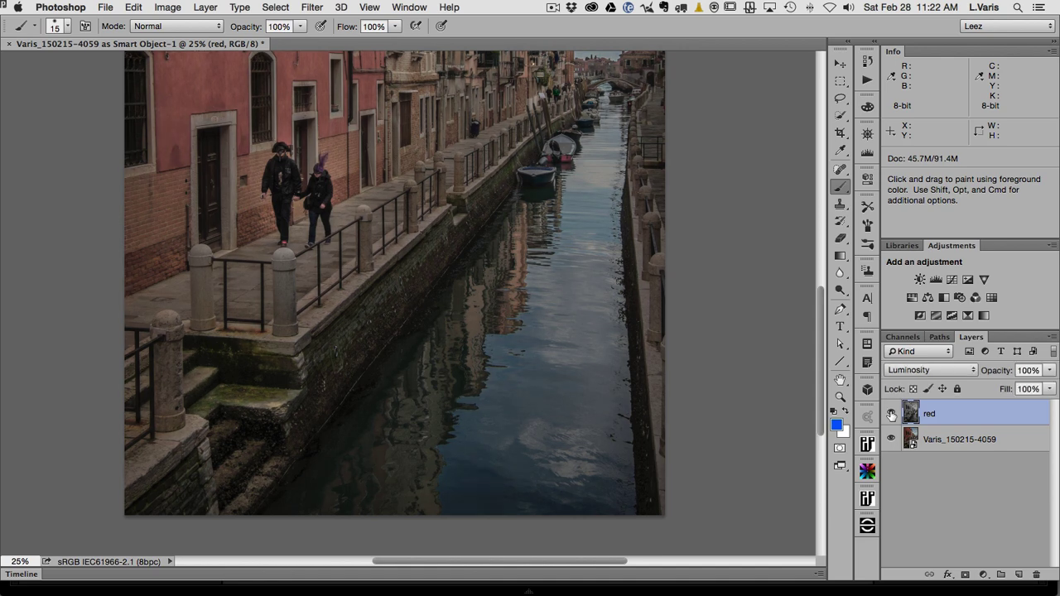
left_click(891, 415)
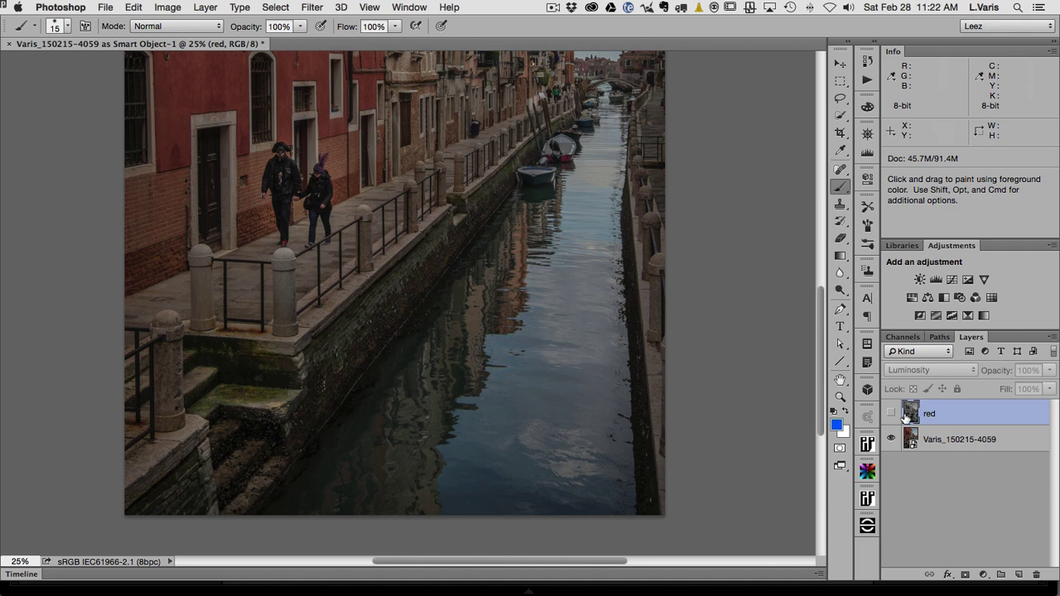
Add a new empty layer above the red layer and name it green.
left_click(1017, 575)
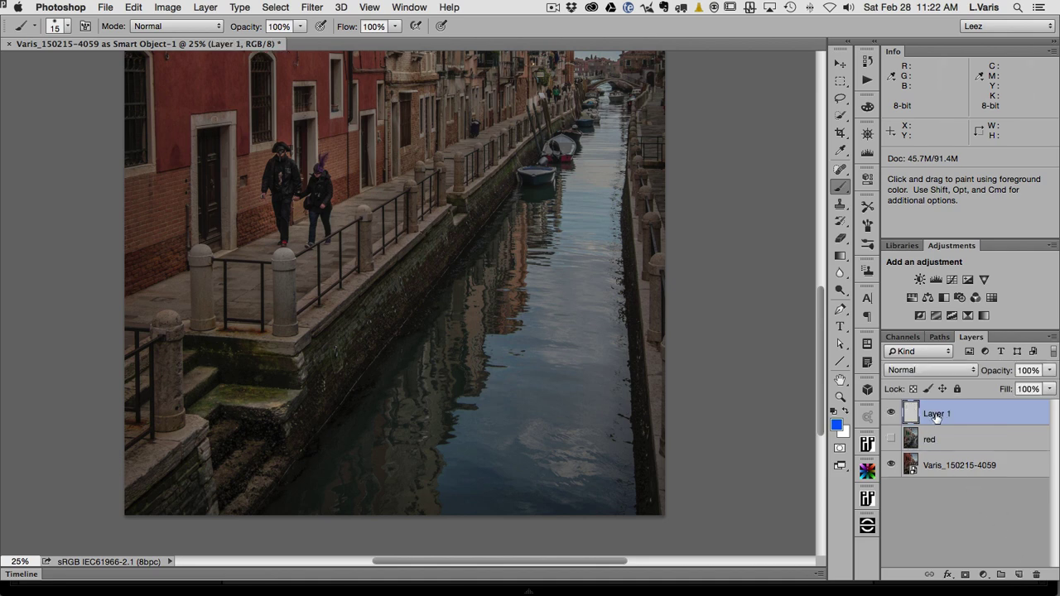
double_click(937, 414)
type("green")
left_click(993, 418)
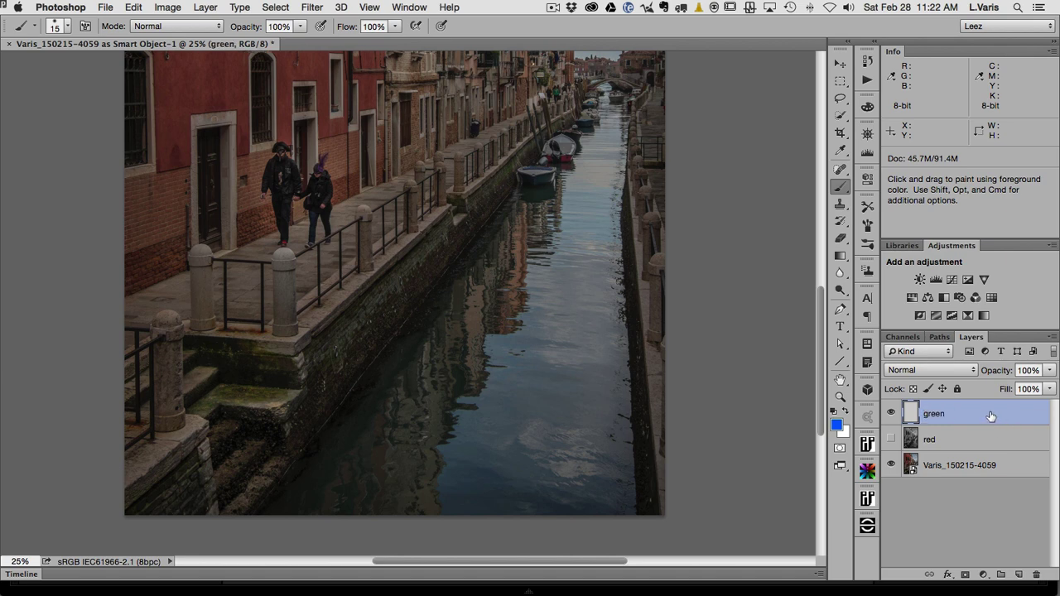
Use Apply Image to fill the green layer with the merged image's Green channel, Multiply blending and 100% opacity.
left_click(165, 8)
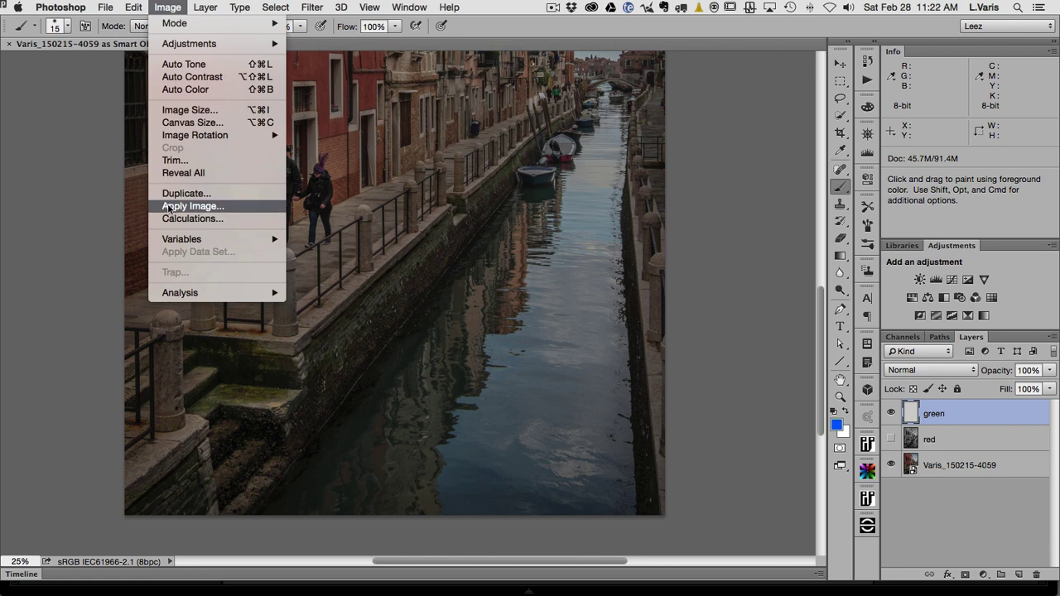
left_click(247, 207)
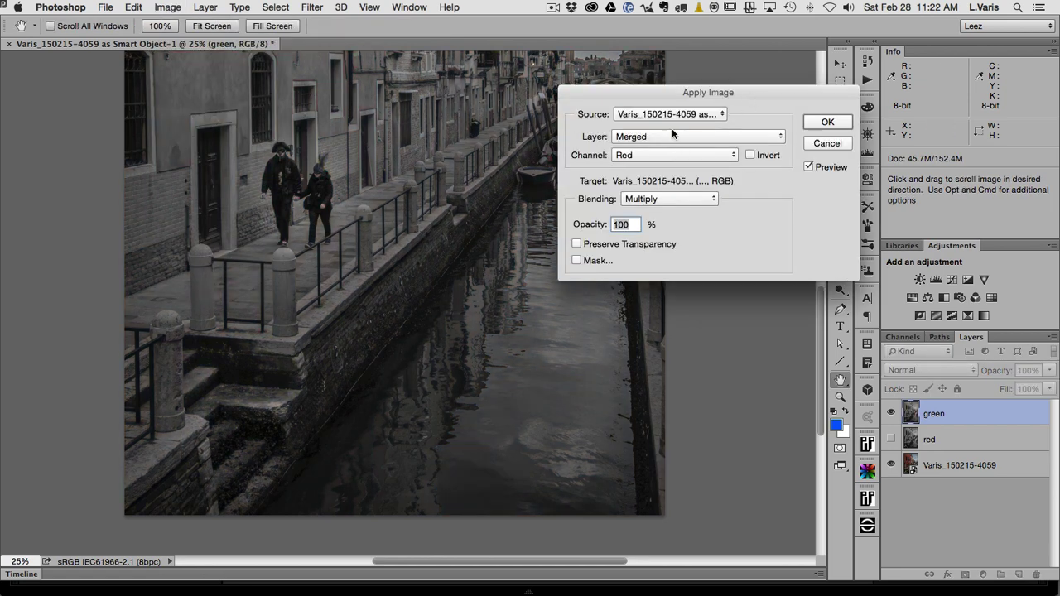
left_click(660, 154)
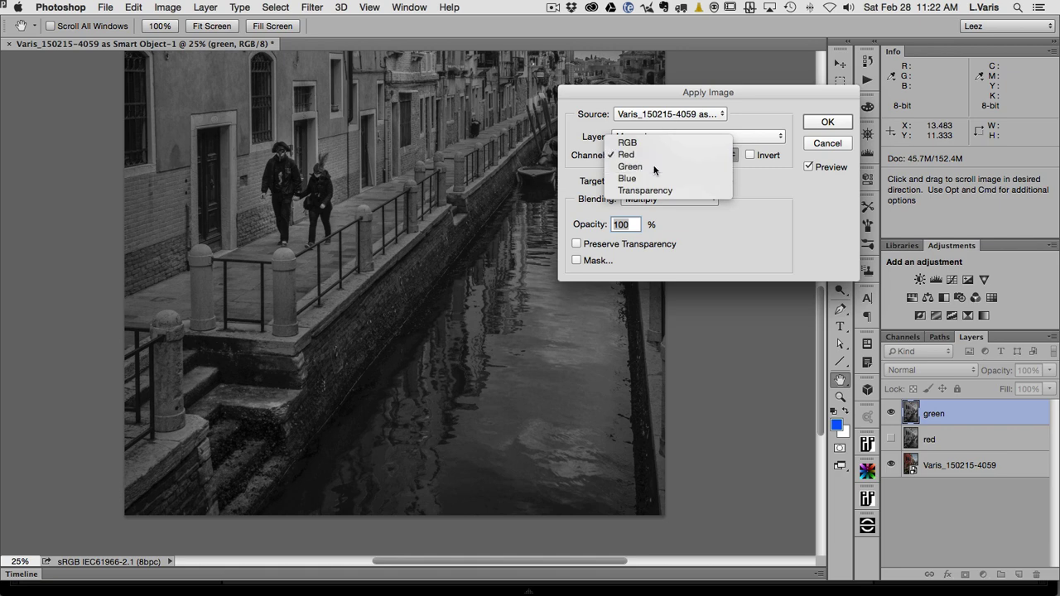
left_click(654, 167)
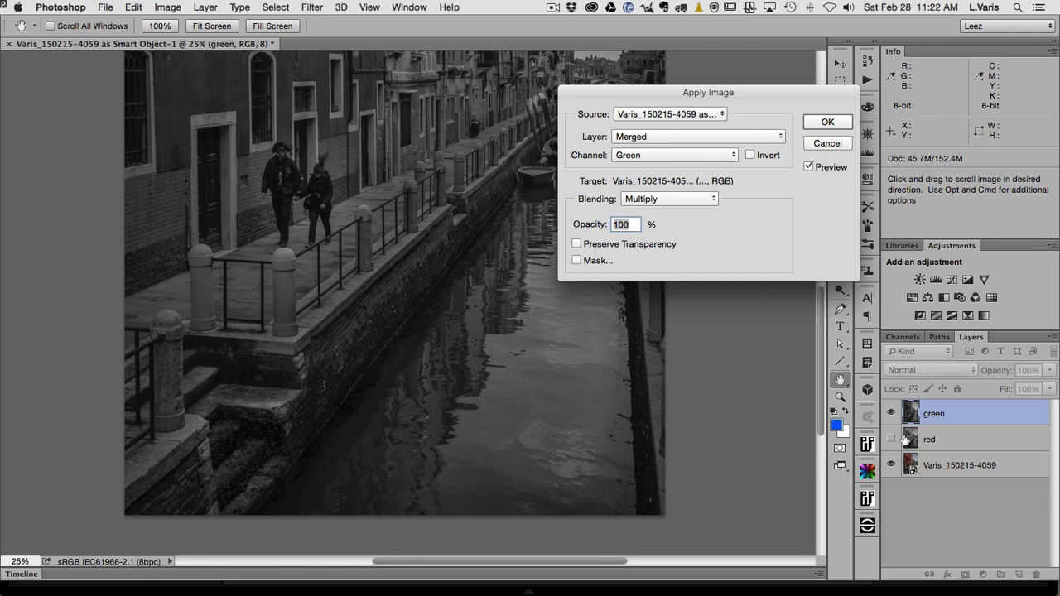
left_click(812, 124)
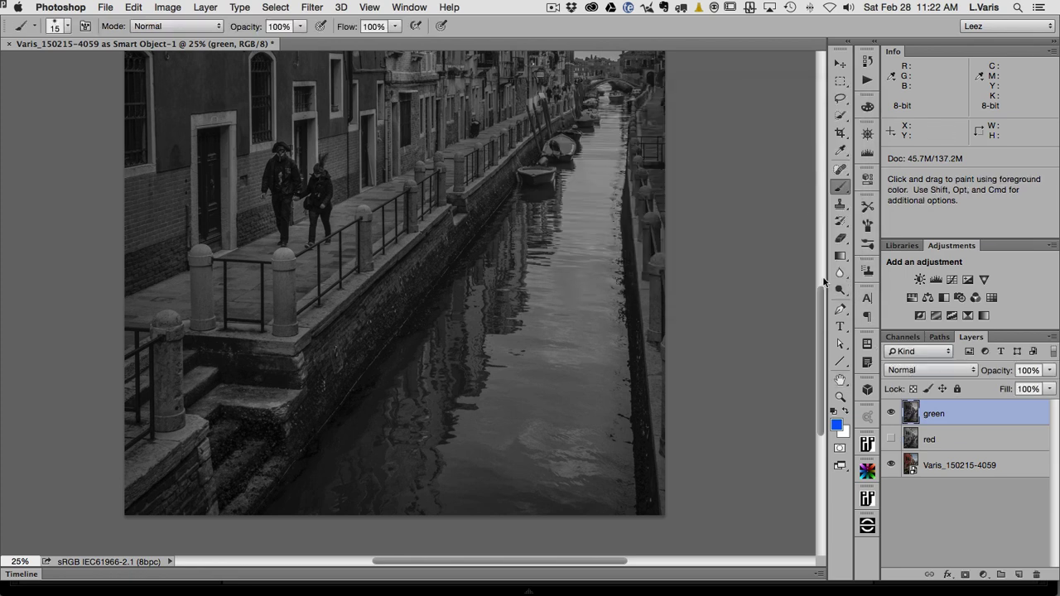
Compare the photo with and without the green layer, ending with that layer hidden.
left_click(892, 414)
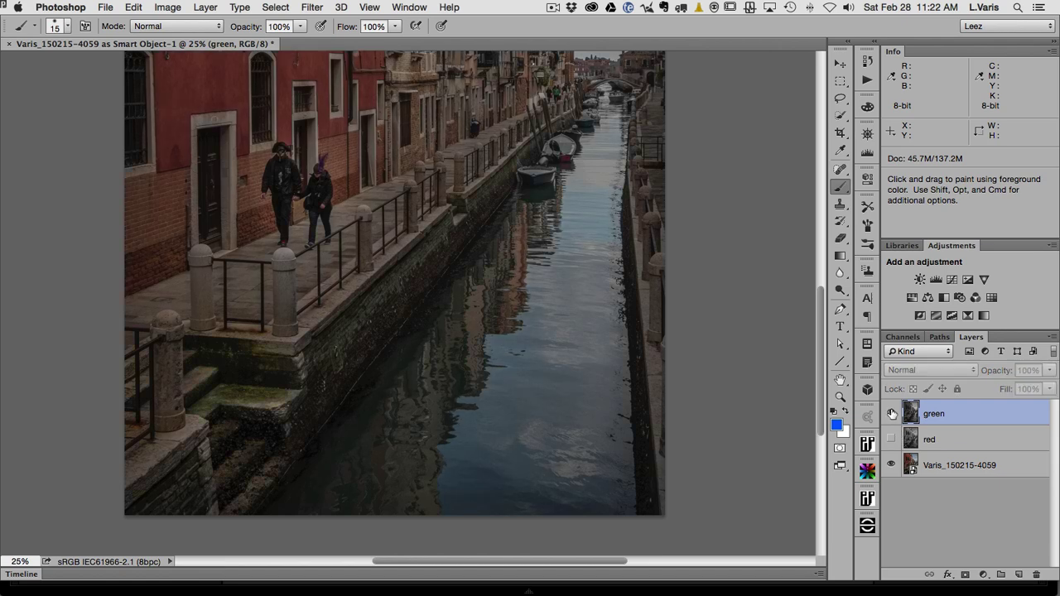
left_click(892, 413)
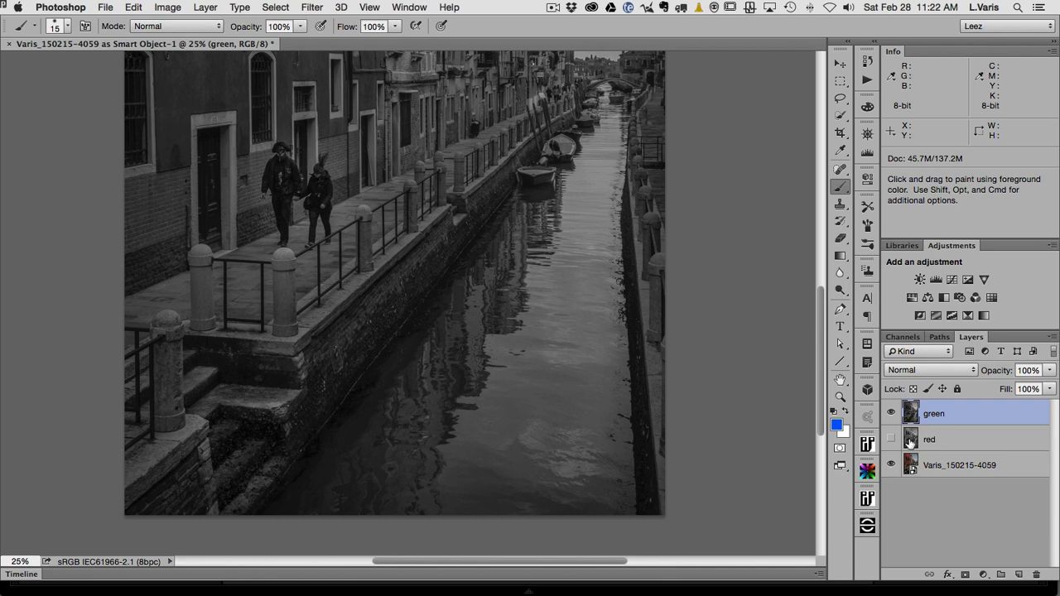
left_click(891, 413)
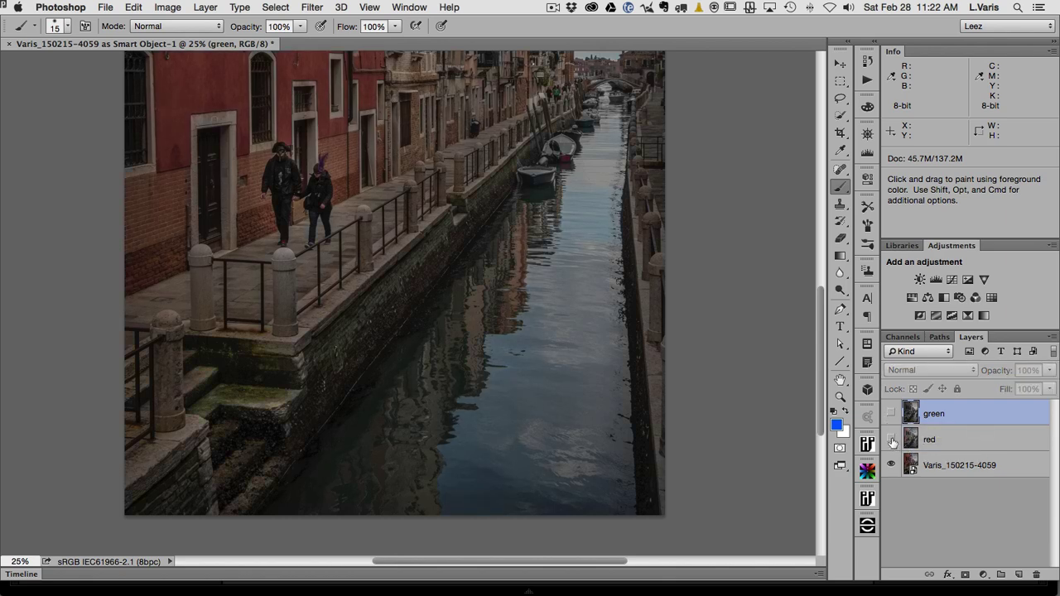
Show the red layer with the green layer clipped to it, and set the red layer's blend mode to Normal.
left_click(891, 440)
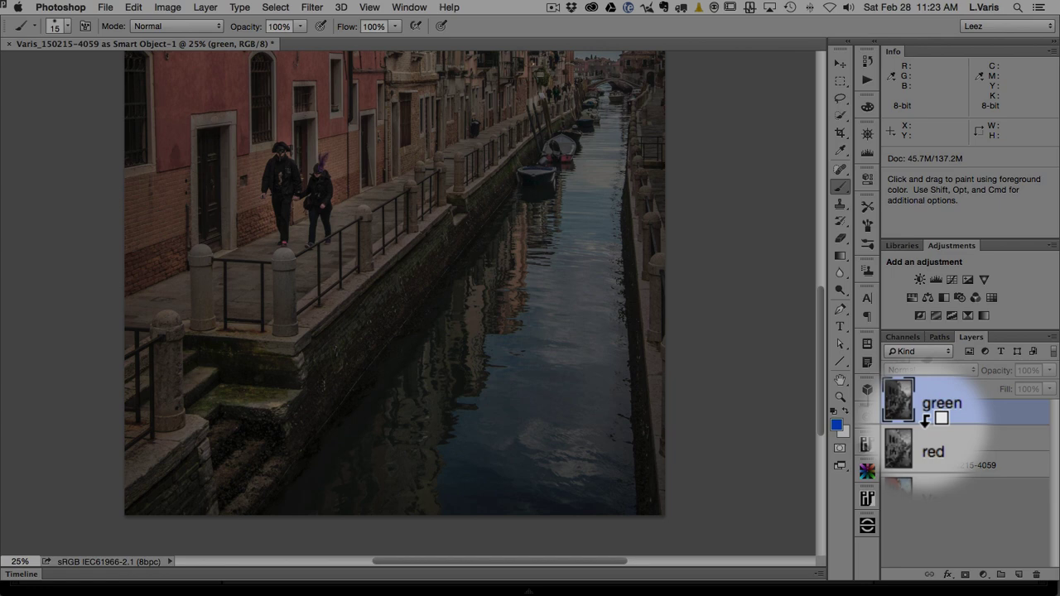
left_click(926, 420, "alt")
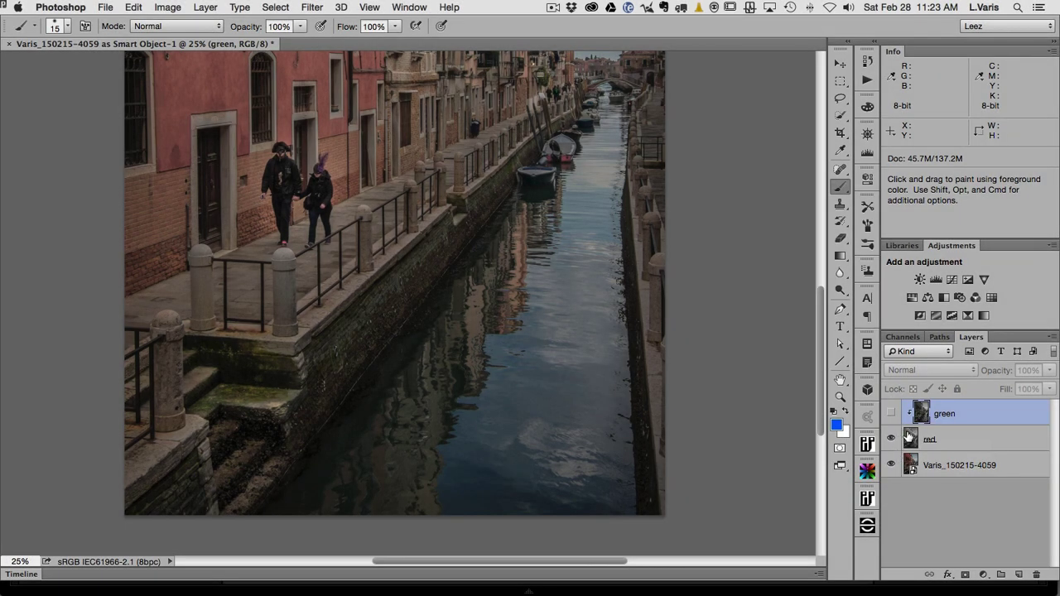
left_click(910, 440)
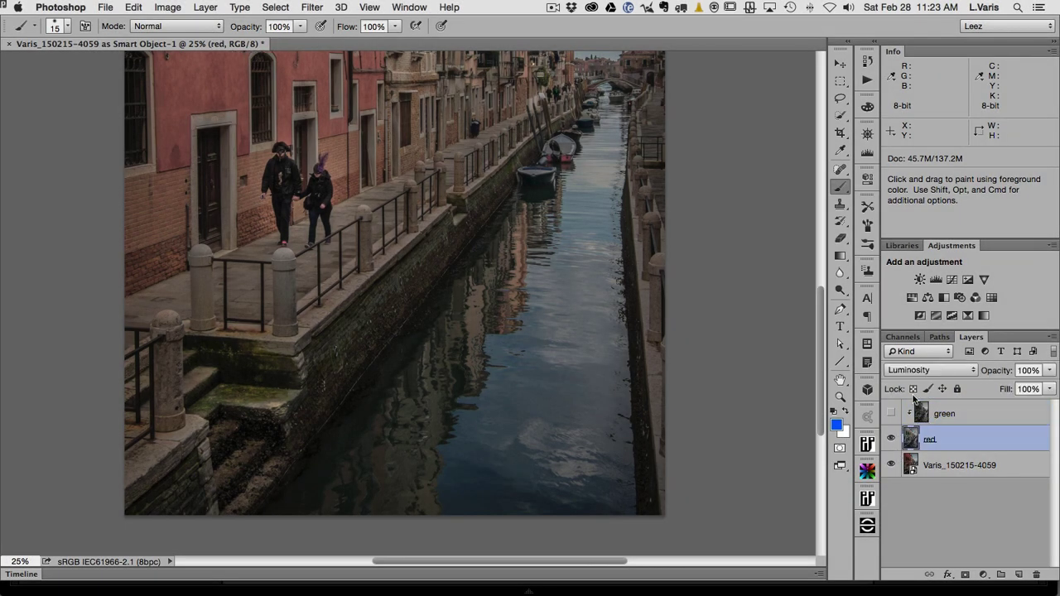
left_click(931, 371)
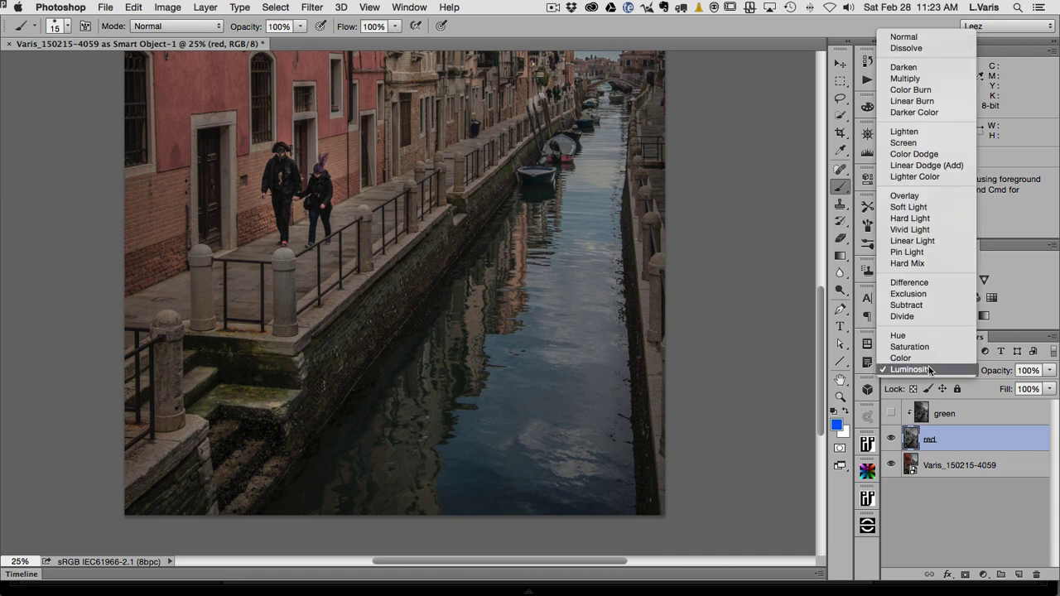
left_click(902, 42)
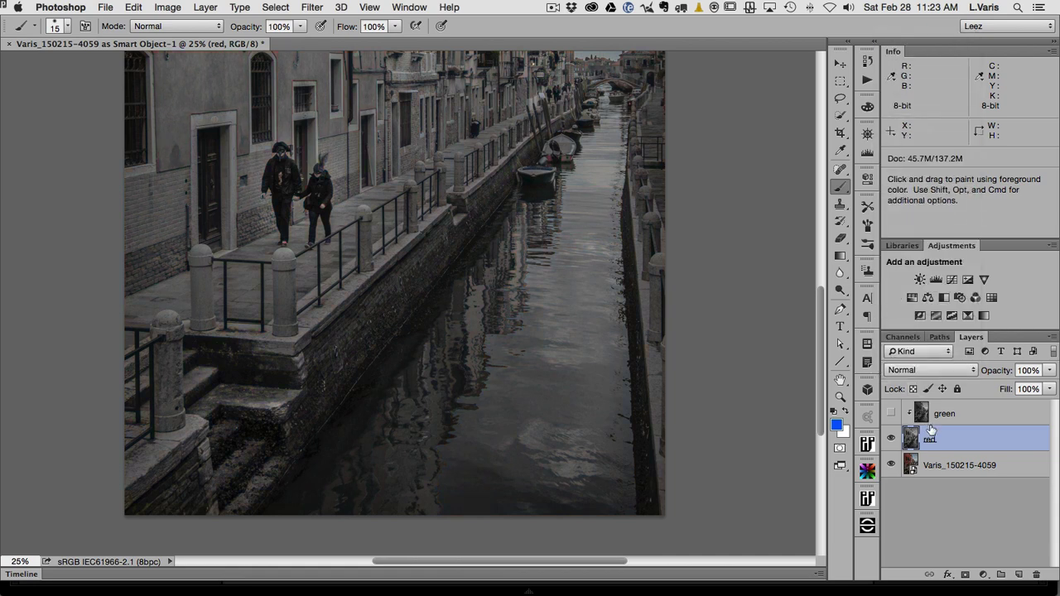
Compare the grayscale image with the clipped green layer shown and hidden, ending with it shown.
left_click(892, 414)
left_click(891, 414)
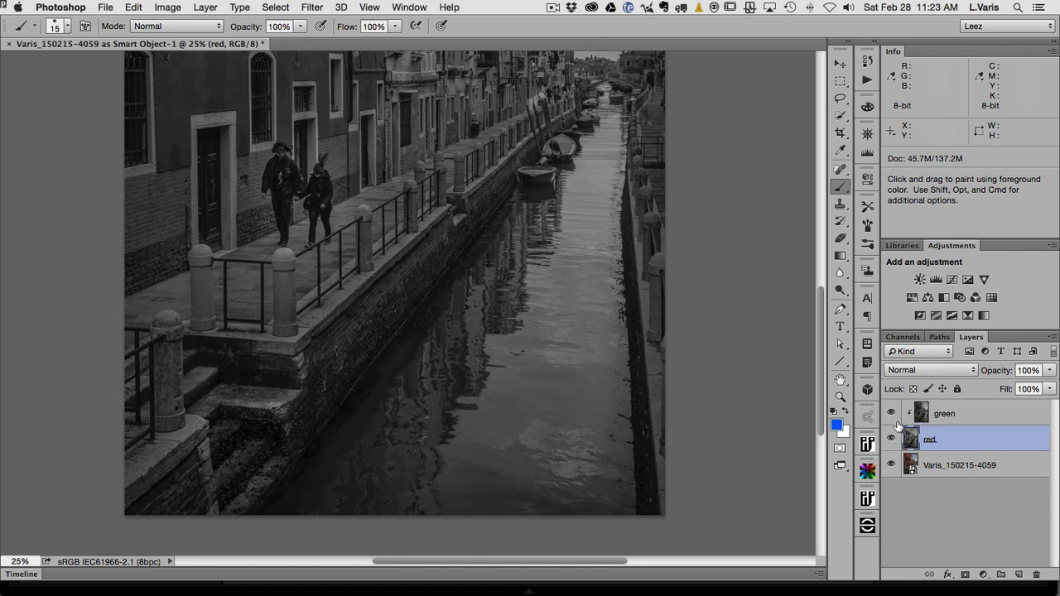
left_click(891, 414)
left_click(892, 414)
left_click(891, 414)
left_click(891, 414)
Set the green layer's blend mode to Lighten.
left_click(919, 414)
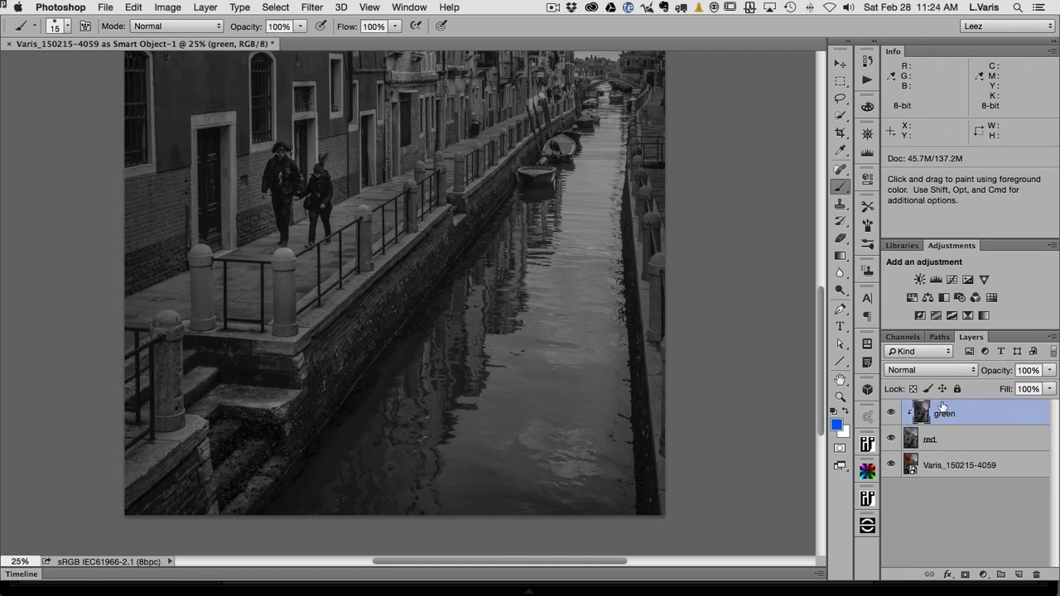
left_click(925, 371)
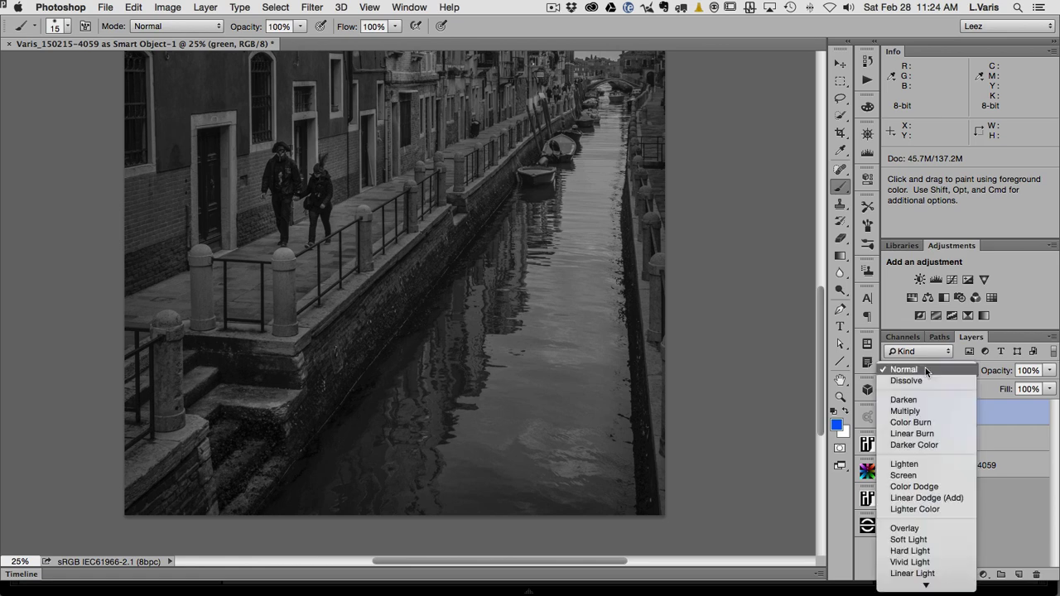
scroll(925, 460, "down", 2)
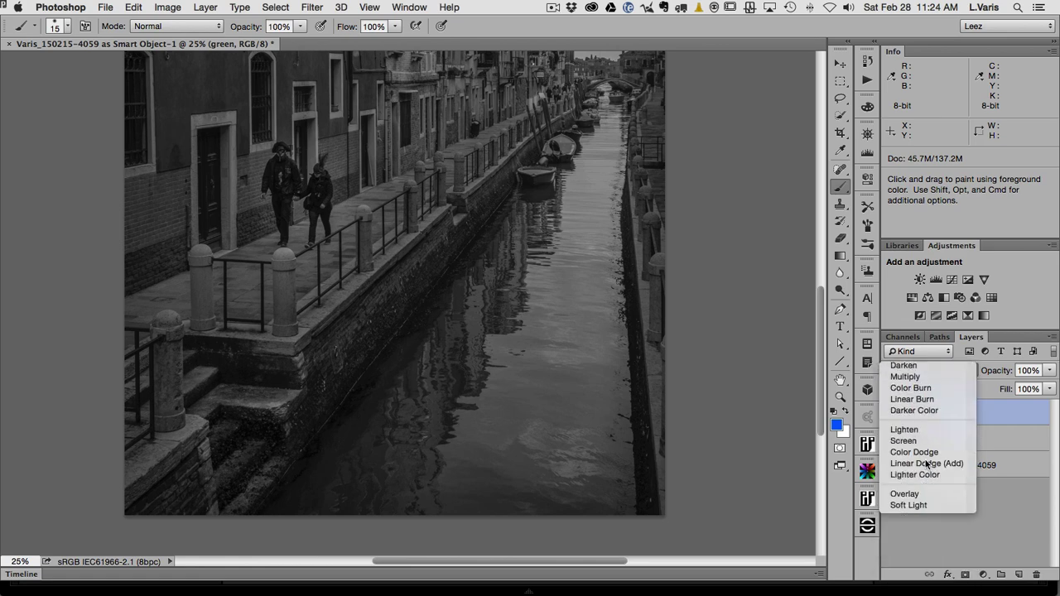
left_click(926, 463)
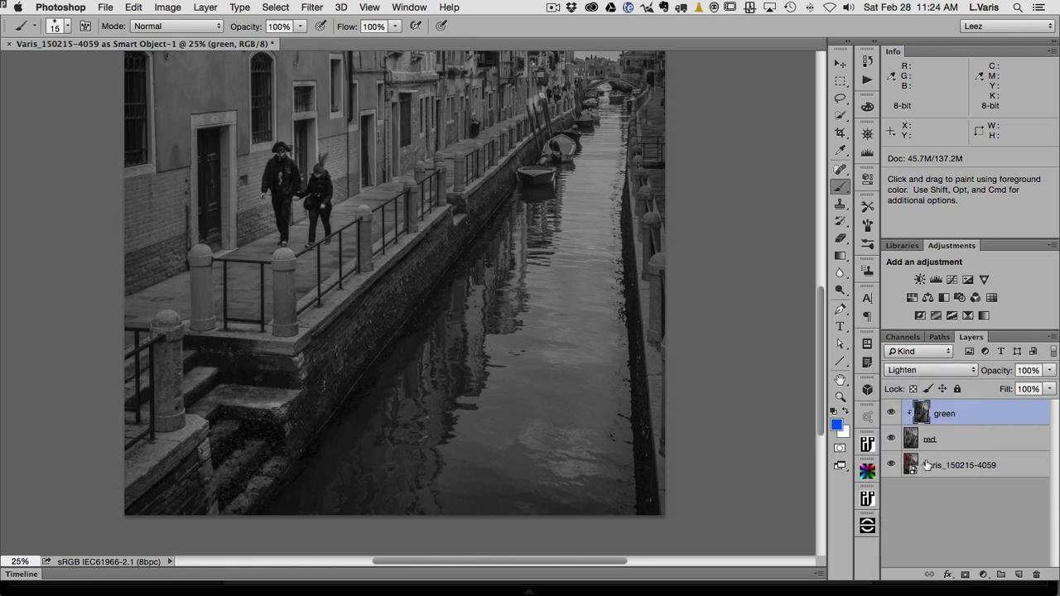
Compare the canal wall, steps and water with the Lighten-mode green layer repeatedly hidden and shown, ending with it shown.
left_click(891, 414)
left_click(892, 414)
left_click(891, 414)
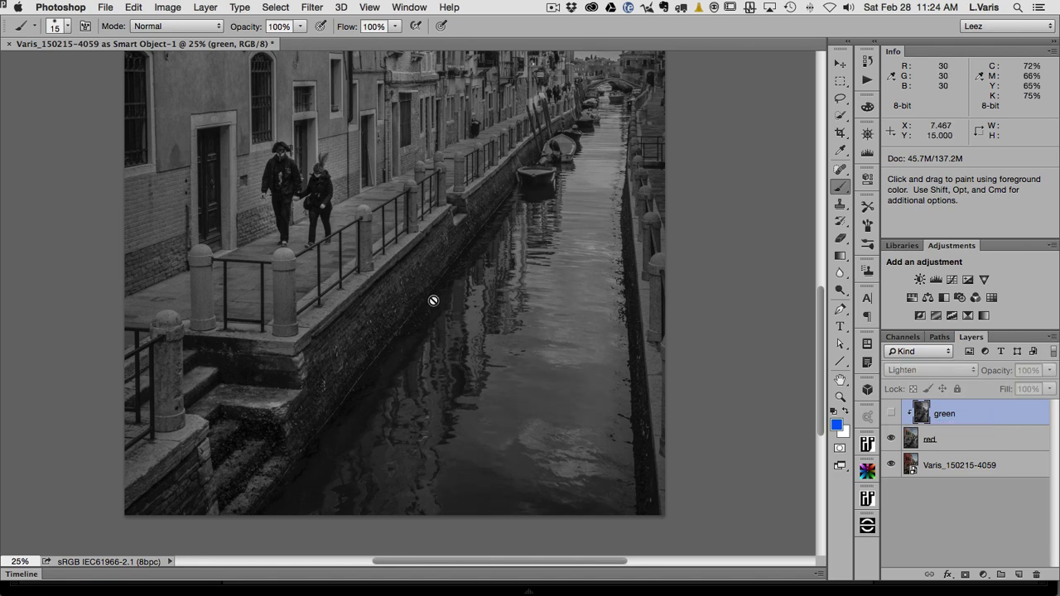
left_click(891, 414)
left_click(891, 414)
left_click(891, 415)
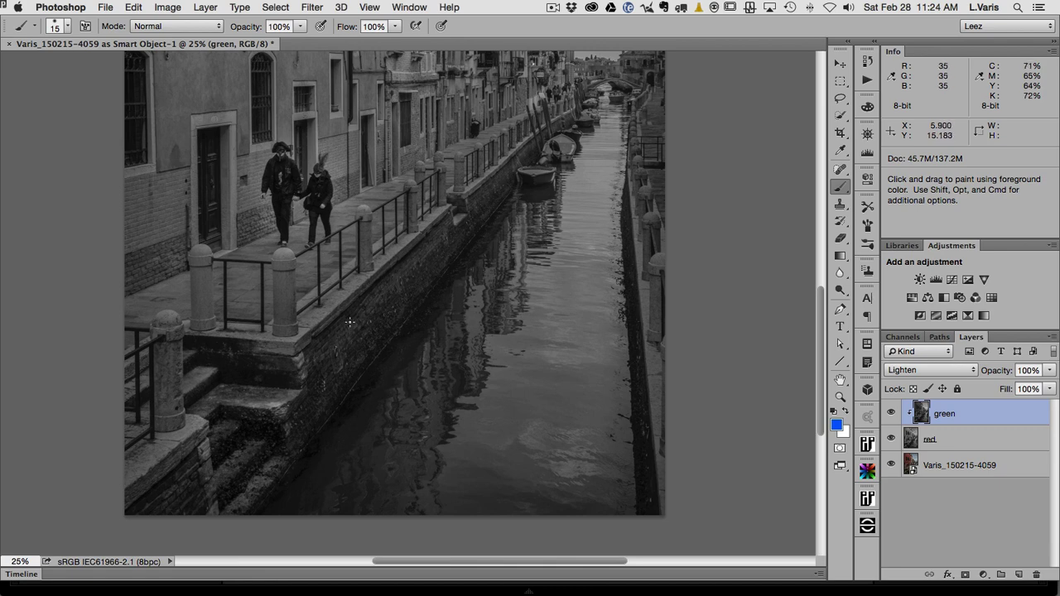
left_click(891, 415)
left_click(892, 415)
left_click(891, 416)
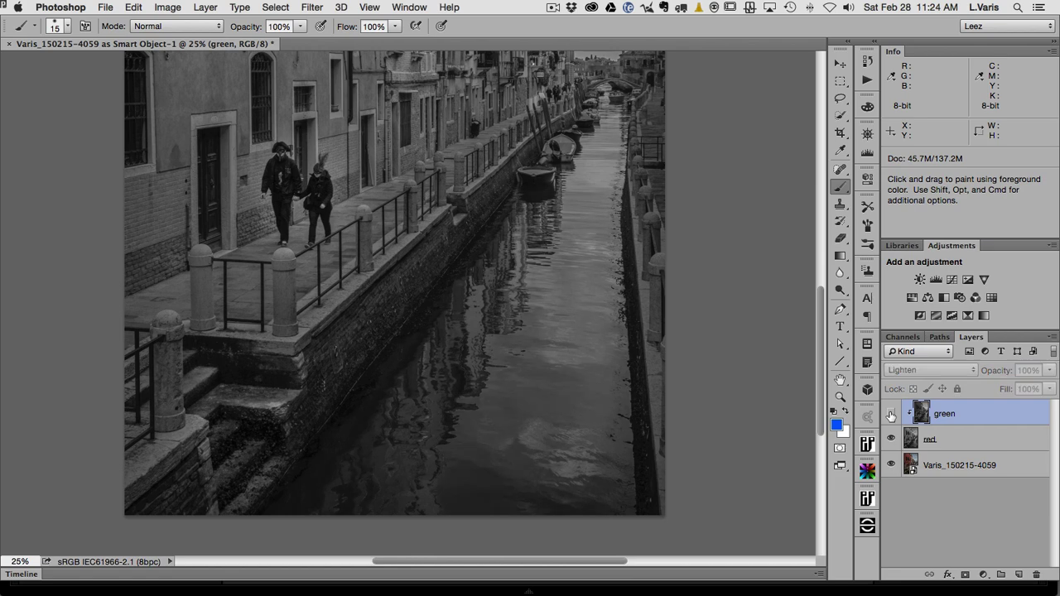
left_click(891, 416)
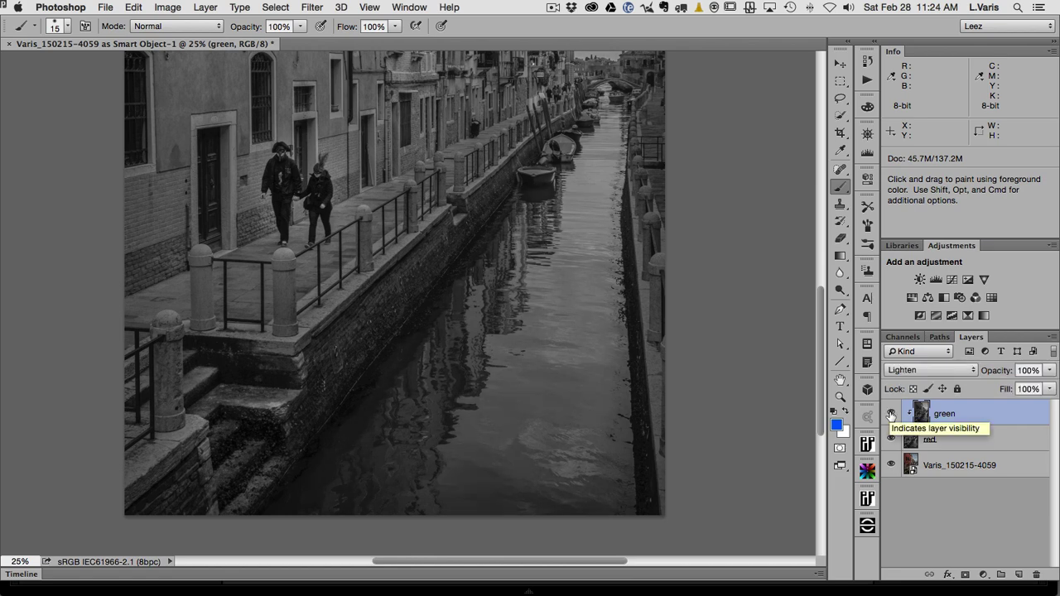
left_click(891, 414)
left_click(891, 414)
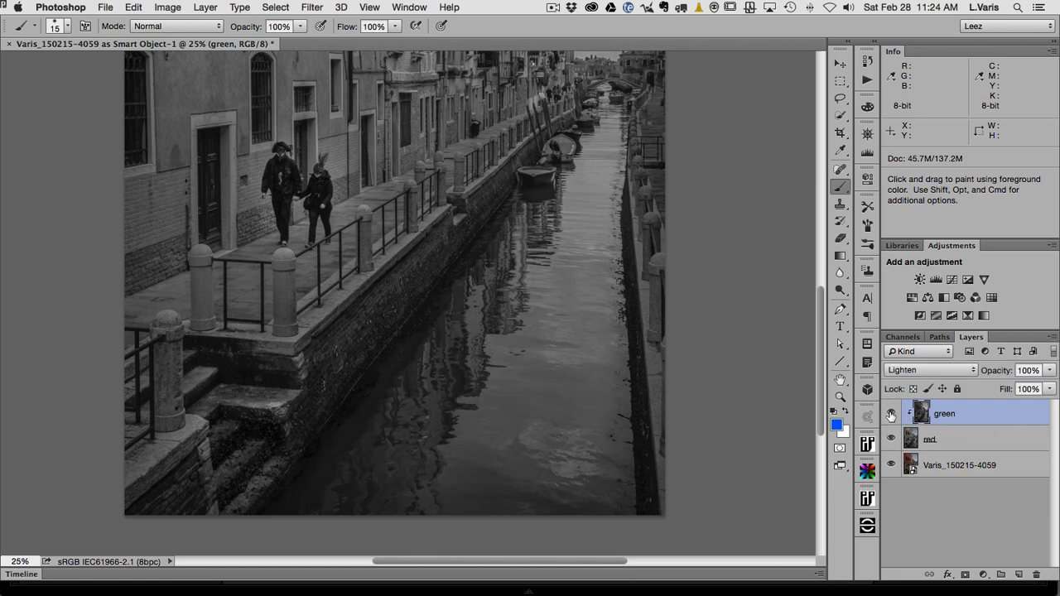
left_click(891, 414)
left_click(891, 414)
left_click(891, 414)
left_click(891, 414)
left_click(891, 414)
left_click(891, 414)
left_click(891, 414)
left_click(891, 414)
left_click(891, 414)
left_click(891, 414)
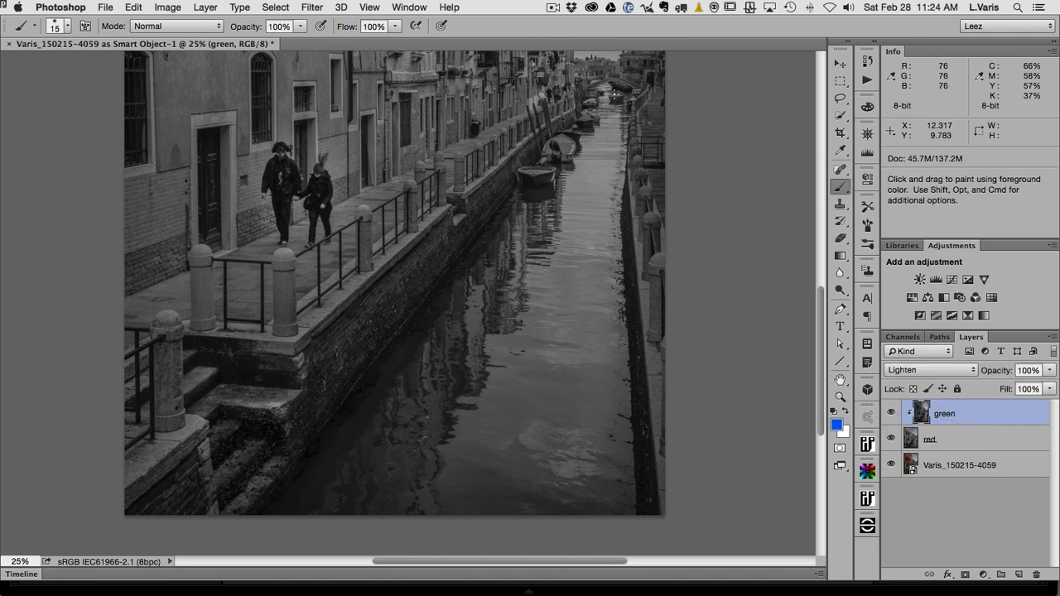
Add a layer mask to the green layer and paint black over the canal water with a 282-pixel brush.
left_click(966, 574)
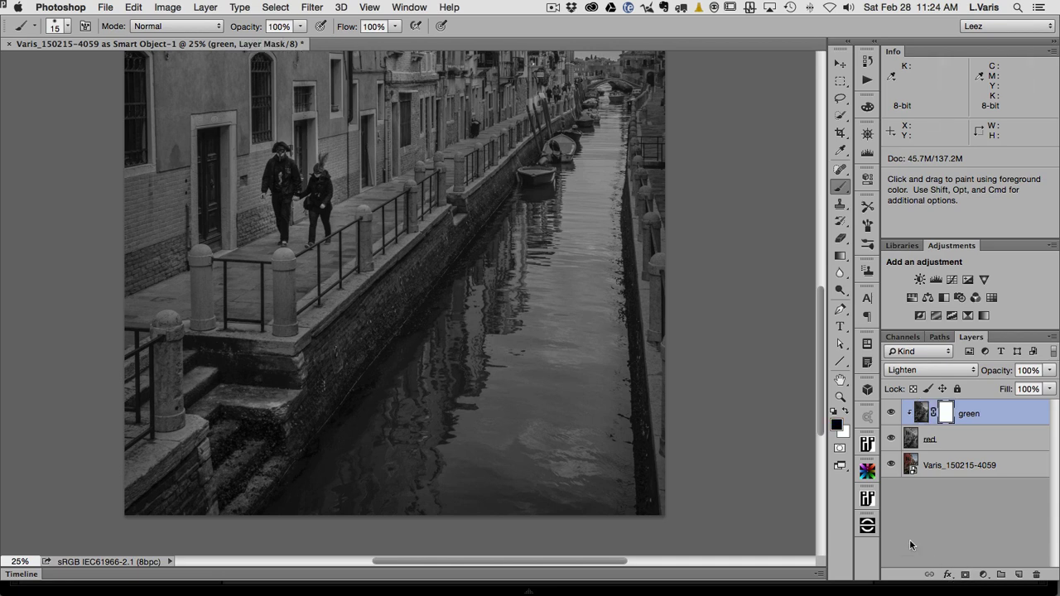
left_click(840, 188)
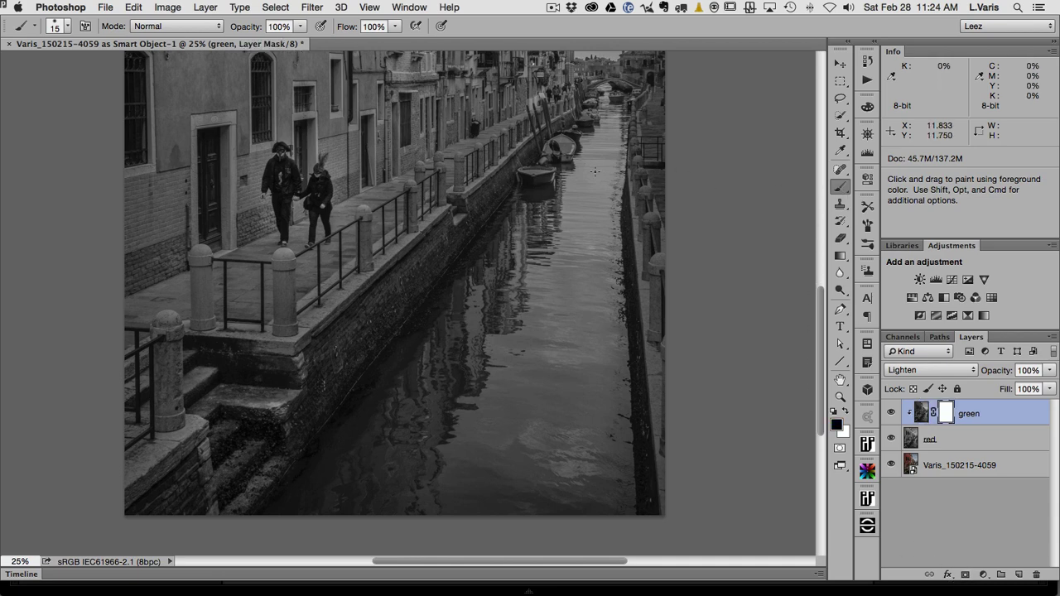
left_click_drag(593, 172, 592, 171)
mouse_move(605, 111)
left_mouse_down()
mouse_move(572, 268)
mouse_move(593, 206)
mouse_move(603, 266)
mouse_move(589, 335)
left_mouse_up()
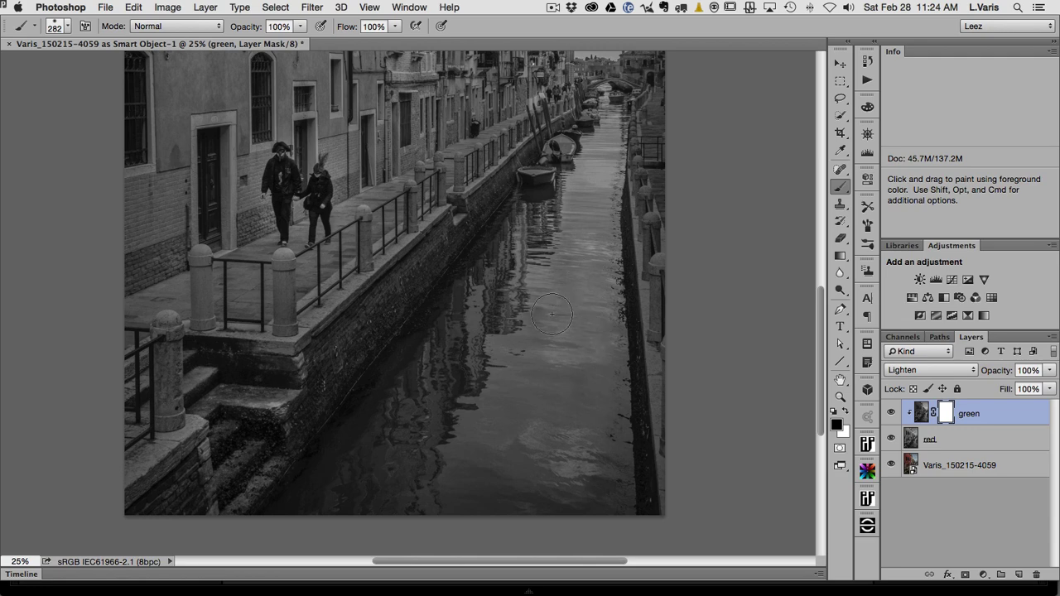
mouse_move(509, 352)
left_mouse_down()
mouse_move(601, 367)
mouse_move(505, 386)
mouse_move(507, 377)
mouse_move(465, 434)
mouse_move(453, 500)
mouse_move(495, 481)
mouse_move(502, 446)
mouse_move(524, 508)
mouse_move(543, 409)
mouse_move(517, 487)
mouse_move(568, 340)
mouse_move(582, 516)
mouse_move(581, 359)
mouse_move(615, 432)
mouse_move(613, 505)
mouse_move(616, 315)
mouse_move(602, 329)
mouse_move(578, 310)
mouse_move(614, 112)
left_mouse_up()
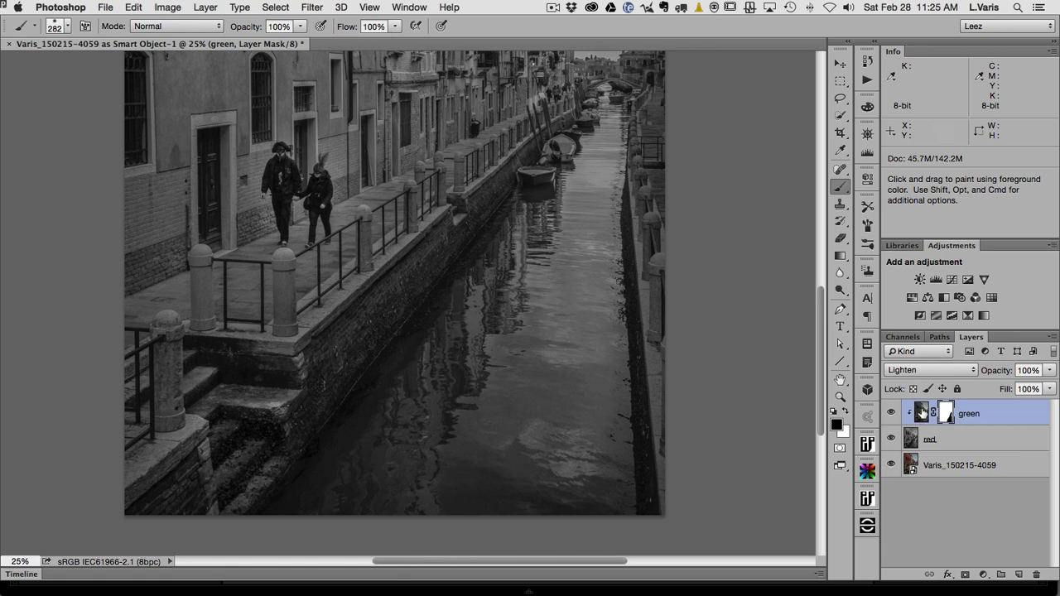
Add a Curves adjustment layer above the green layer and clip it to the layers below.
left_click(952, 278)
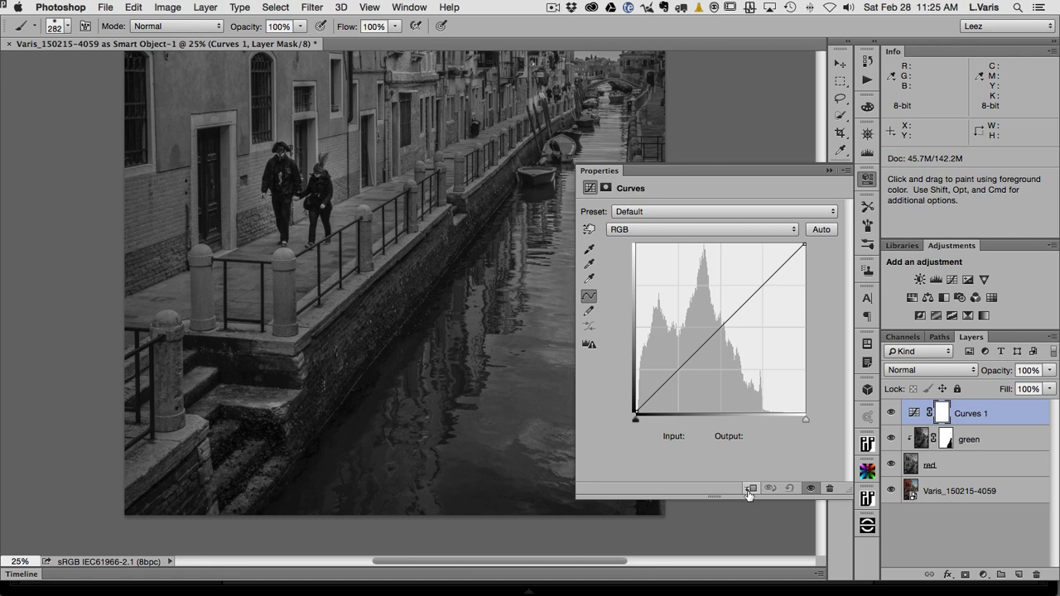
left_click(750, 489)
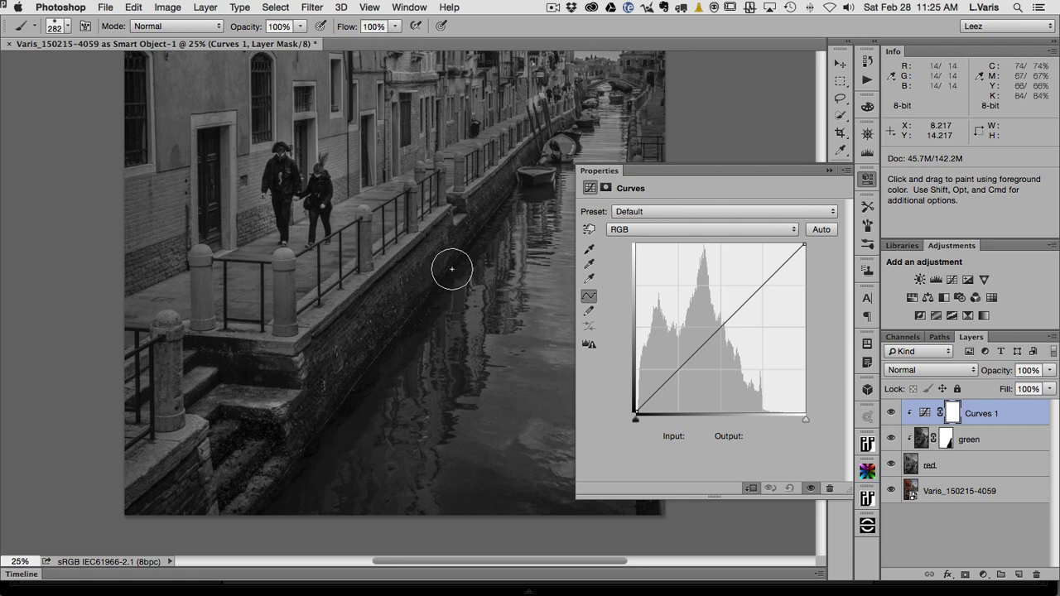
key("super+minus")
left_click_drag(450, 279, 440, 372)
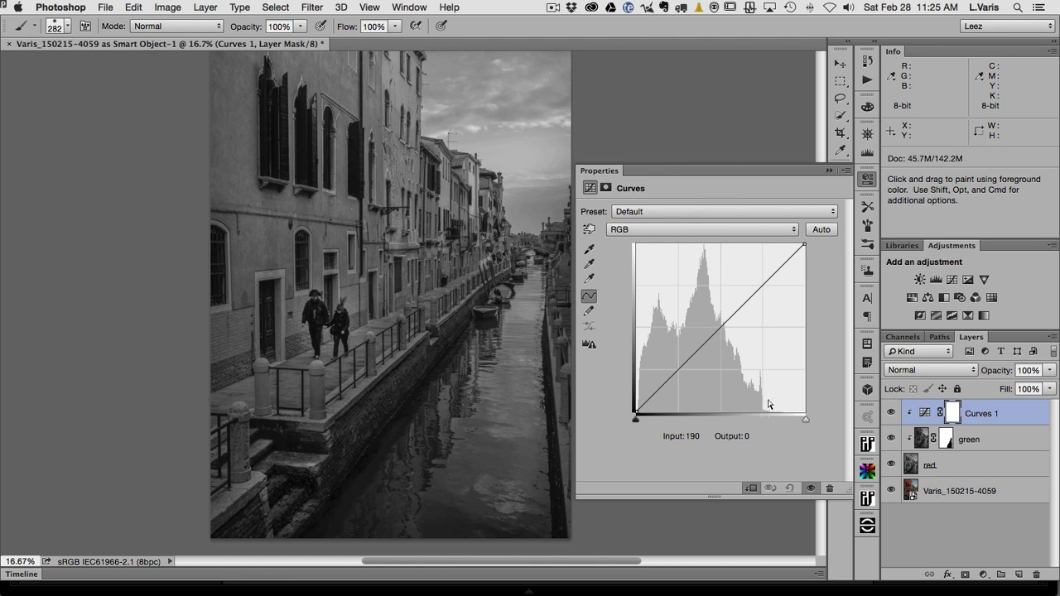
Brighten the image by moving the curve's white point to input 182 and adding points at 34/45 and 129/194.
left_click_drag(804, 243, 756, 232)
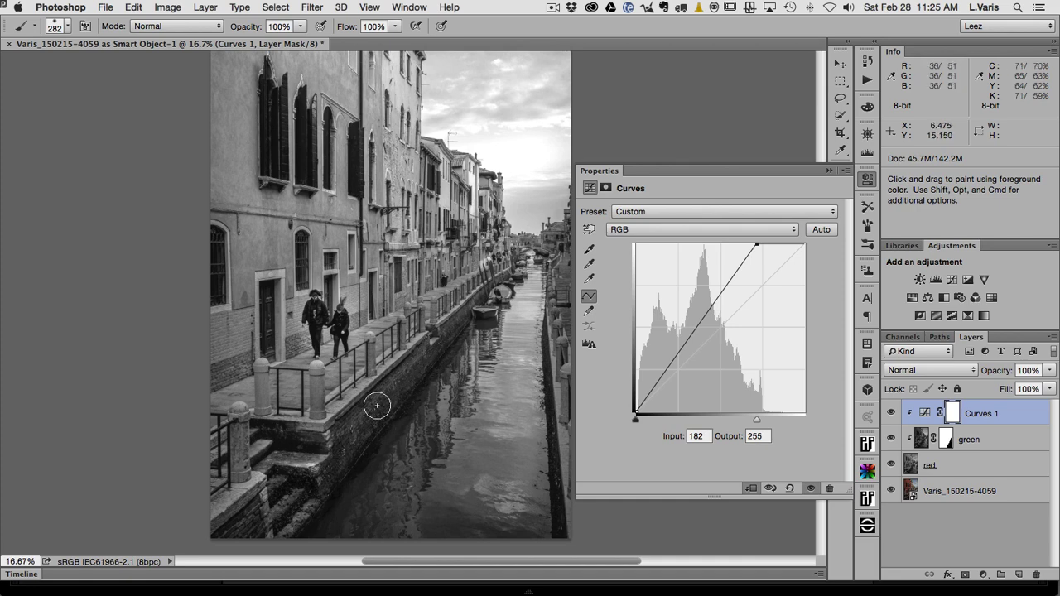
left_click(659, 381)
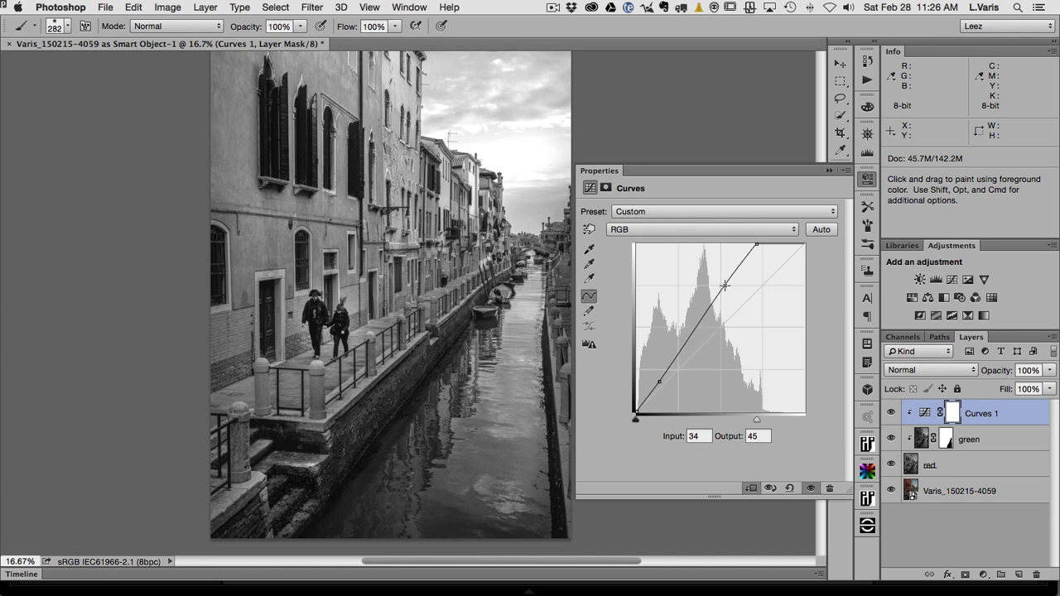
left_click(724, 284)
left_click_drag(724, 284, 723, 283)
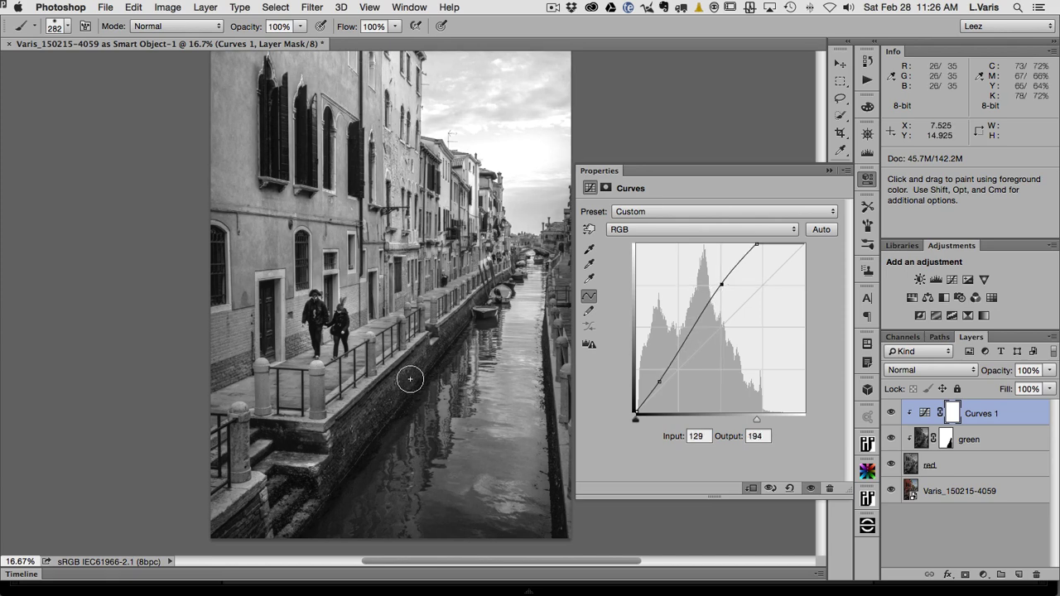
Compare the grayscale image with the Curves layer repeatedly hidden and shown, ending with it shown.
left_click(891, 414)
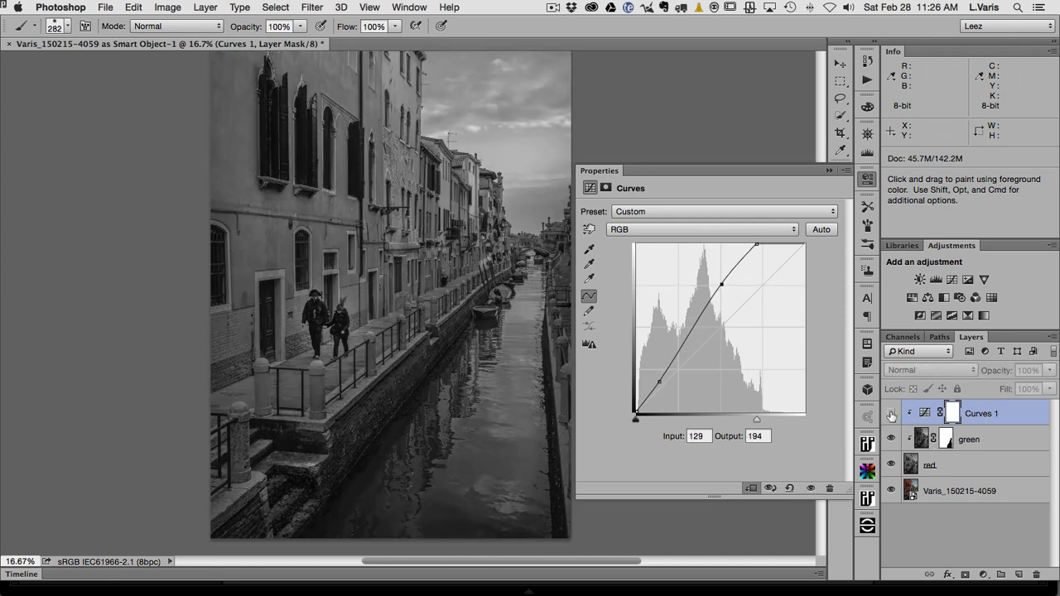
left_click(891, 413)
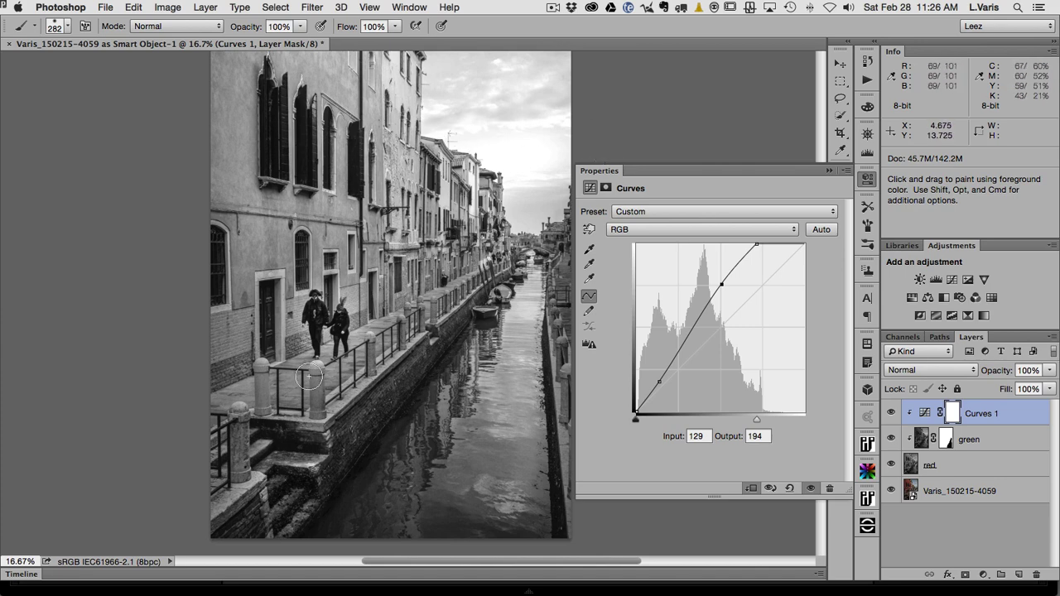
left_click(892, 414)
left_click(892, 413)
left_click(892, 413)
left_click(892, 413)
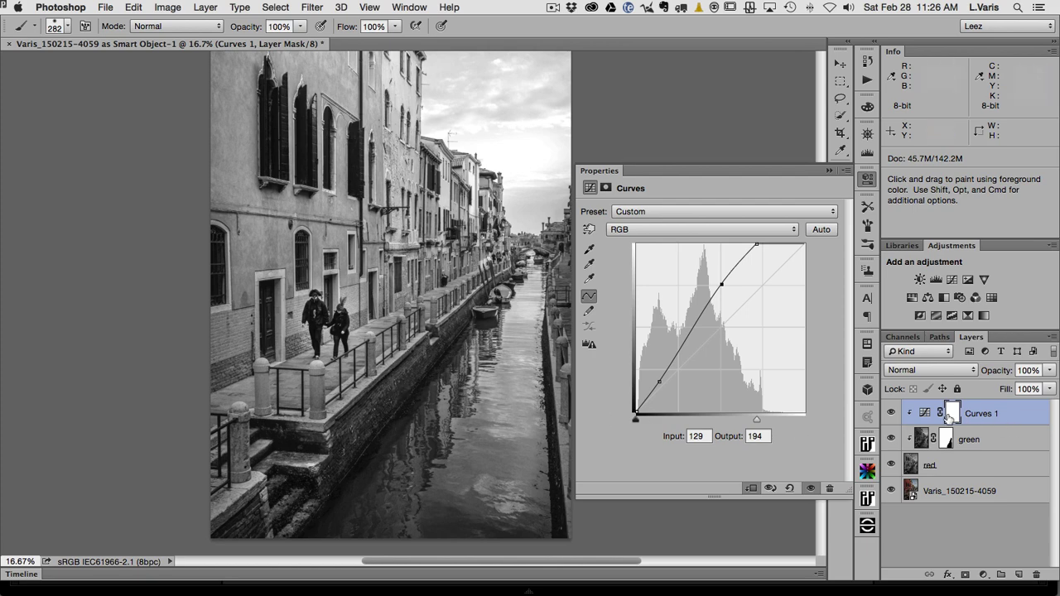
Invert the Curves layer mask to black and paint white along the canal wall with a 282-pixel brush.
key("super+i")
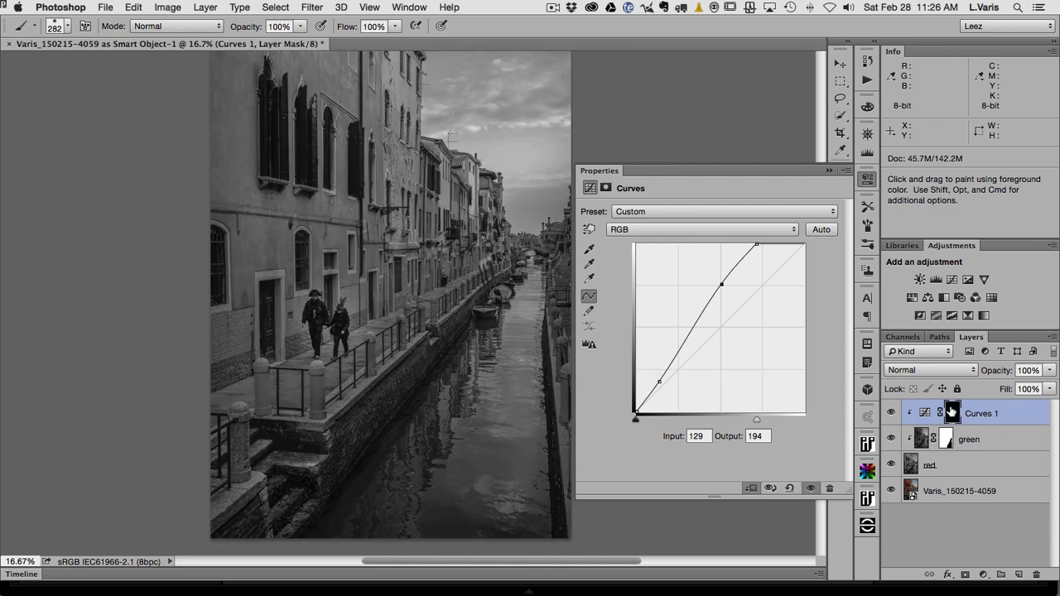
left_click(867, 178)
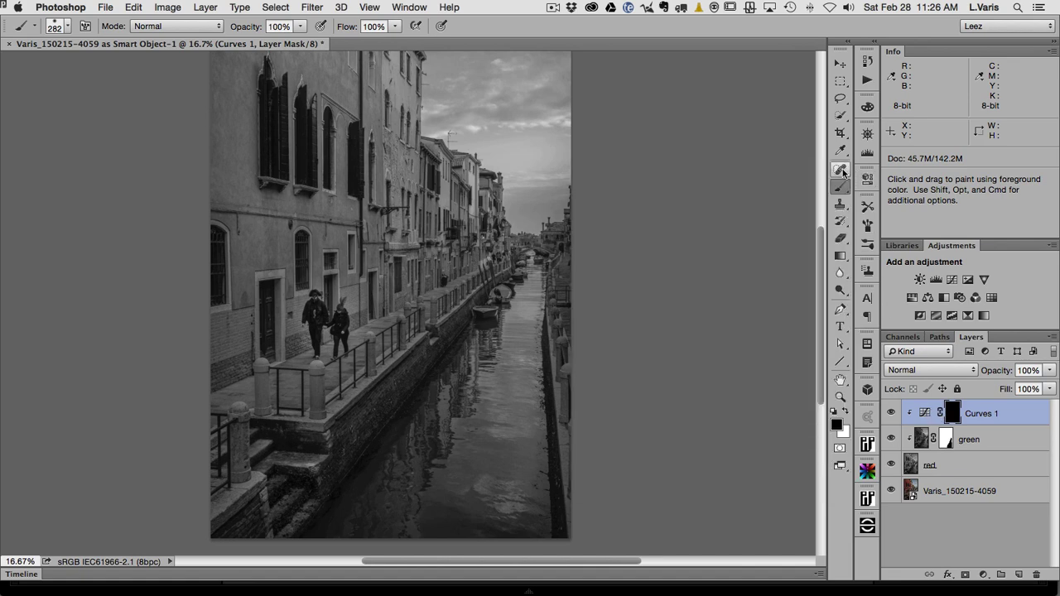
left_click(845, 411)
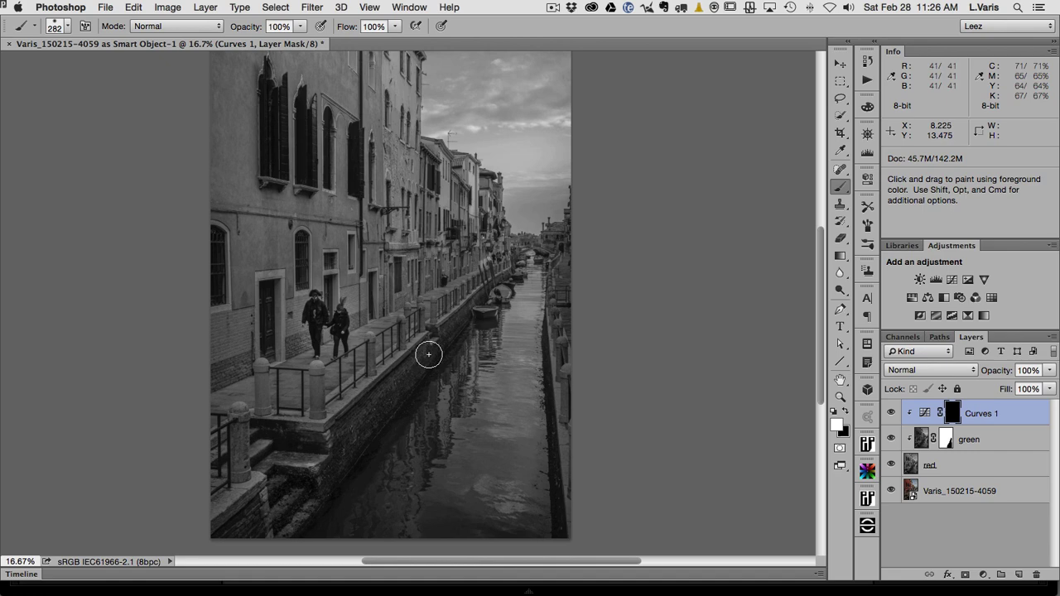
key("super+space")
left_click(363, 413, "super")
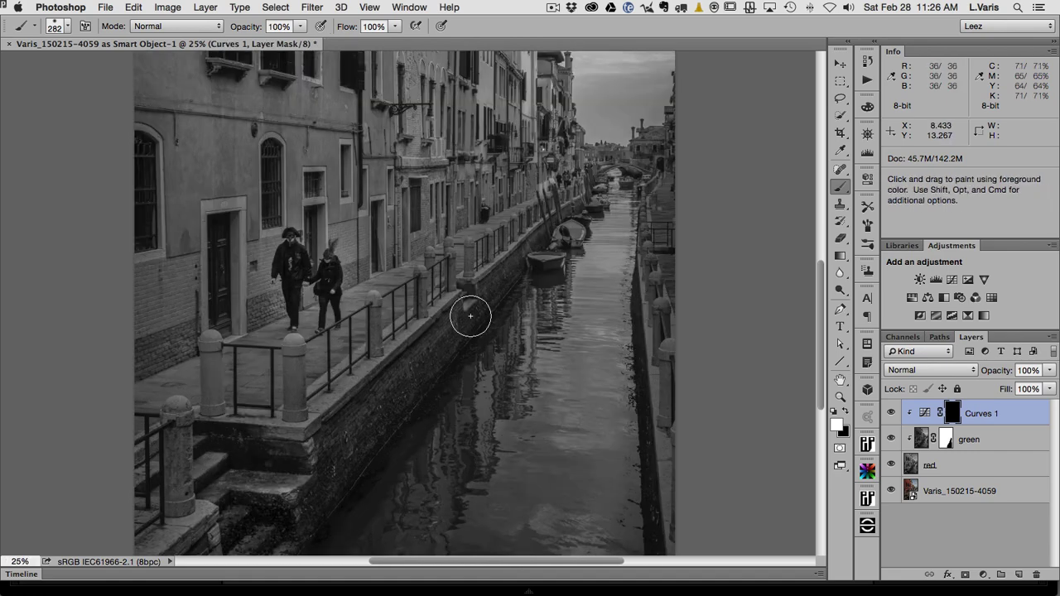
mouse_move(396, 399)
left_mouse_down()
mouse_move(320, 467)
mouse_move(301, 511)
left_mouse_up()
key("space")
mouse_move(325, 477)
left_mouse_down()
mouse_move(383, 408)
mouse_move(312, 419)
mouse_move(343, 455)
mouse_move(355, 428)
left_mouse_up()
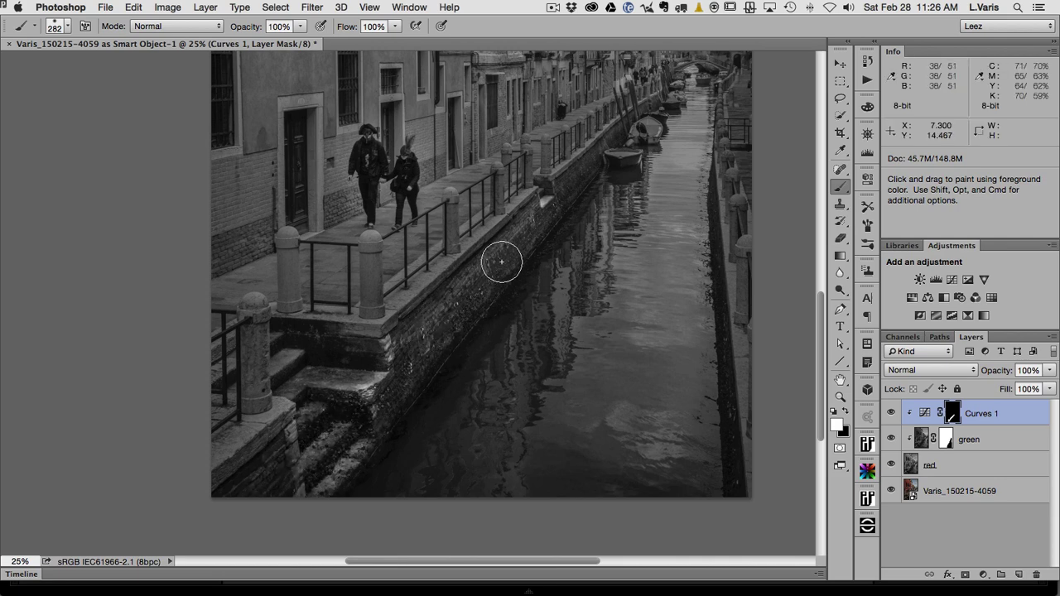
Refine the Curves mask around the wall ledge and stone steps with a 100-pixel brush, painting in white and touching up in black.
key("bracketleft")
key("bracketleft")
key("bracketleft")
key("bracketleft")
key("bracketleft")
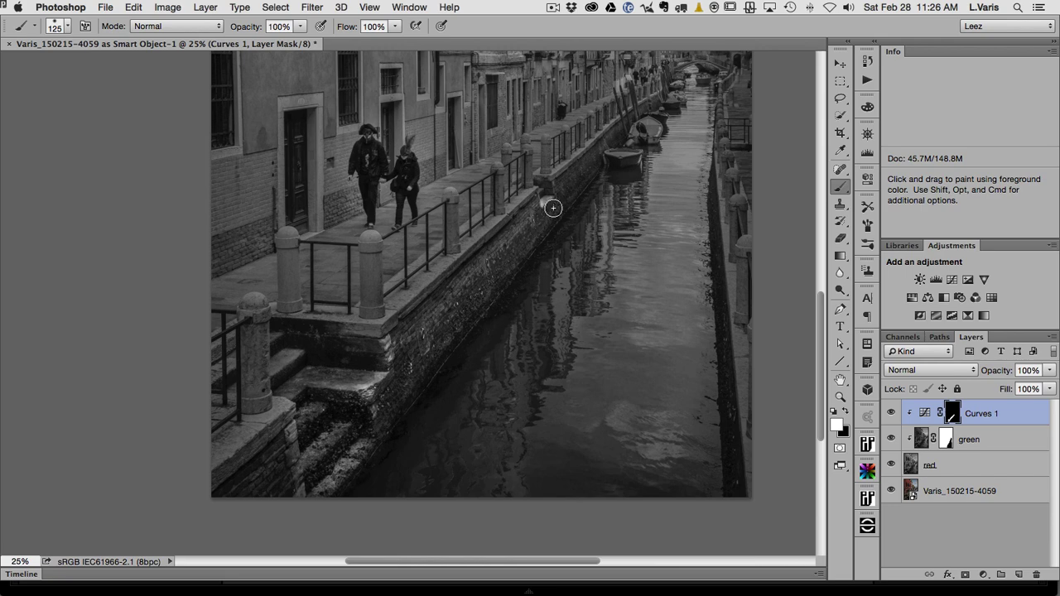
key("bracketleft")
key("bracketleft")
key("bracketleft")
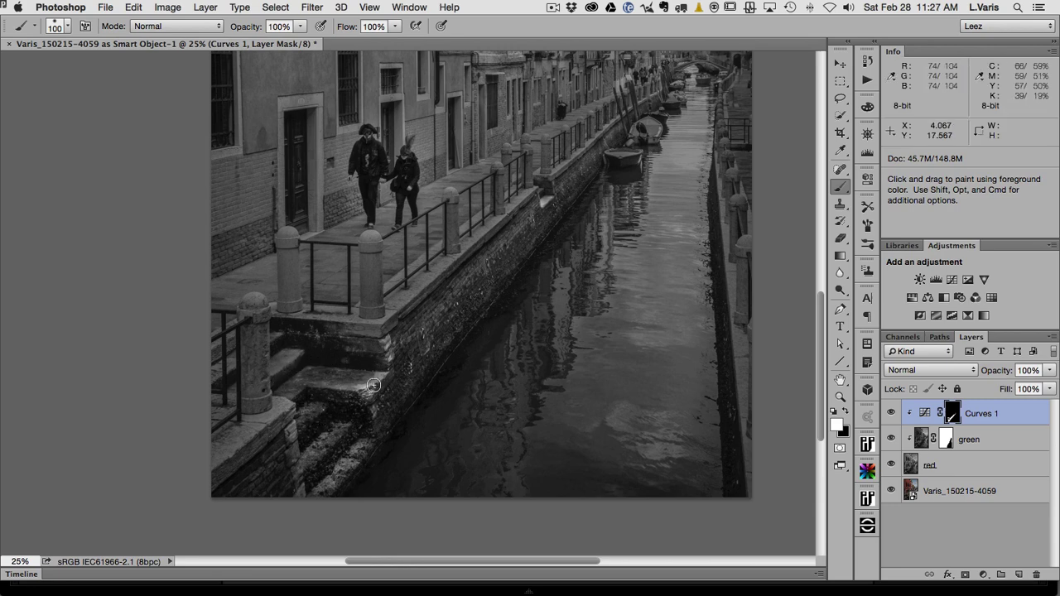
key("x")
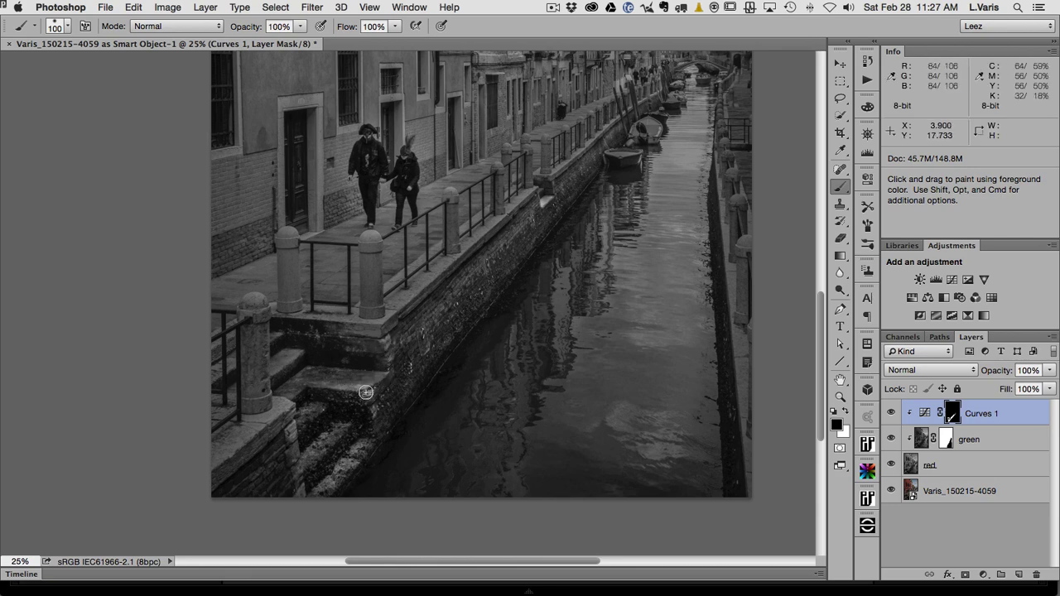
Compare the canal wall and steps with the masked Curves layer repeatedly hidden and shown, ending with it shown.
left_click(892, 414)
left_click(893, 414)
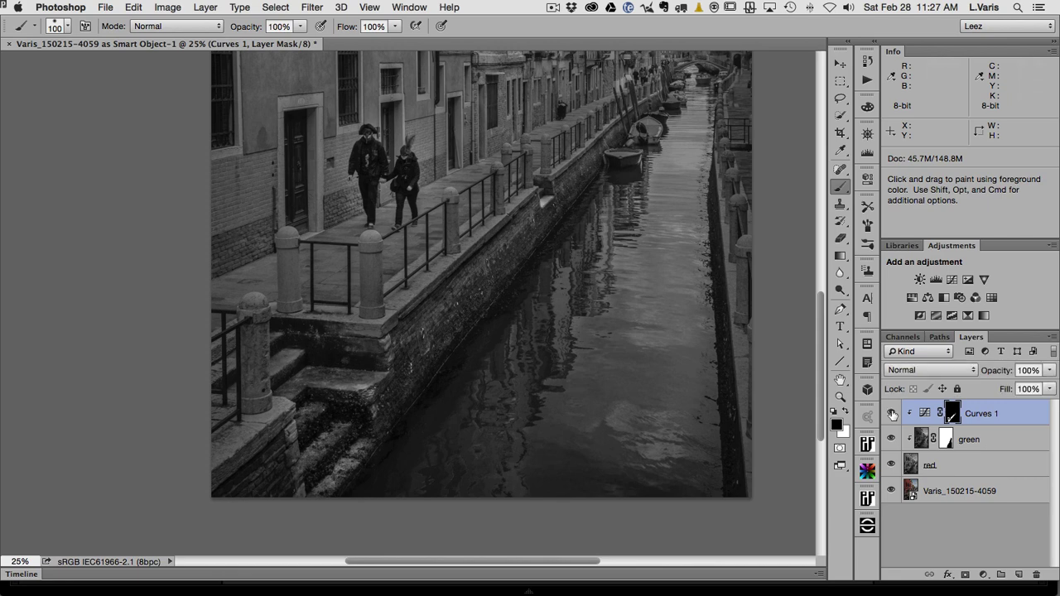
left_click(893, 414)
left_click(893, 414)
left_click(892, 414)
left_click(893, 415)
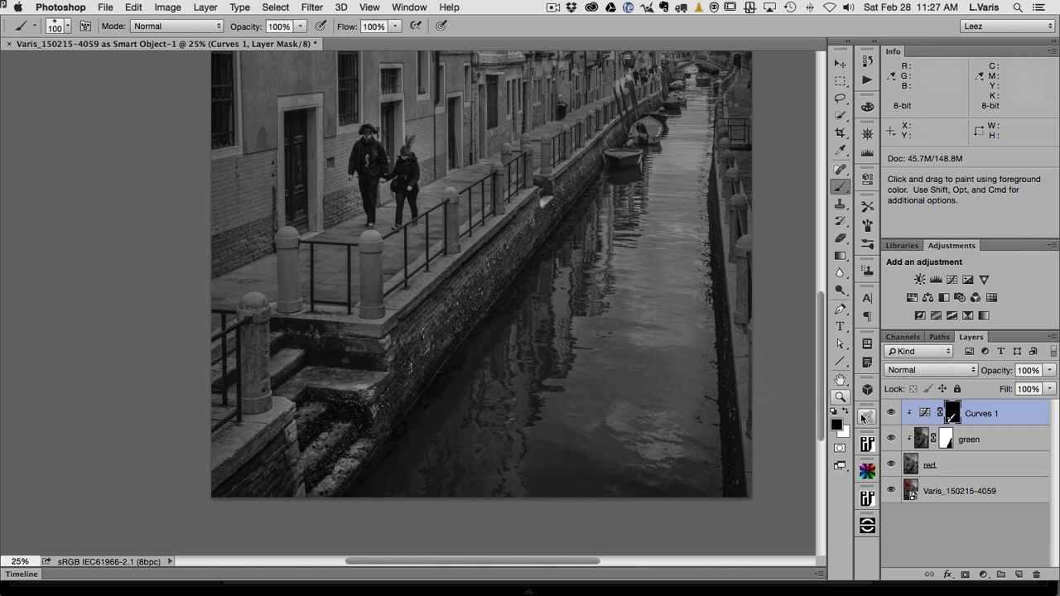
left_click(892, 414)
left_click(891, 414)
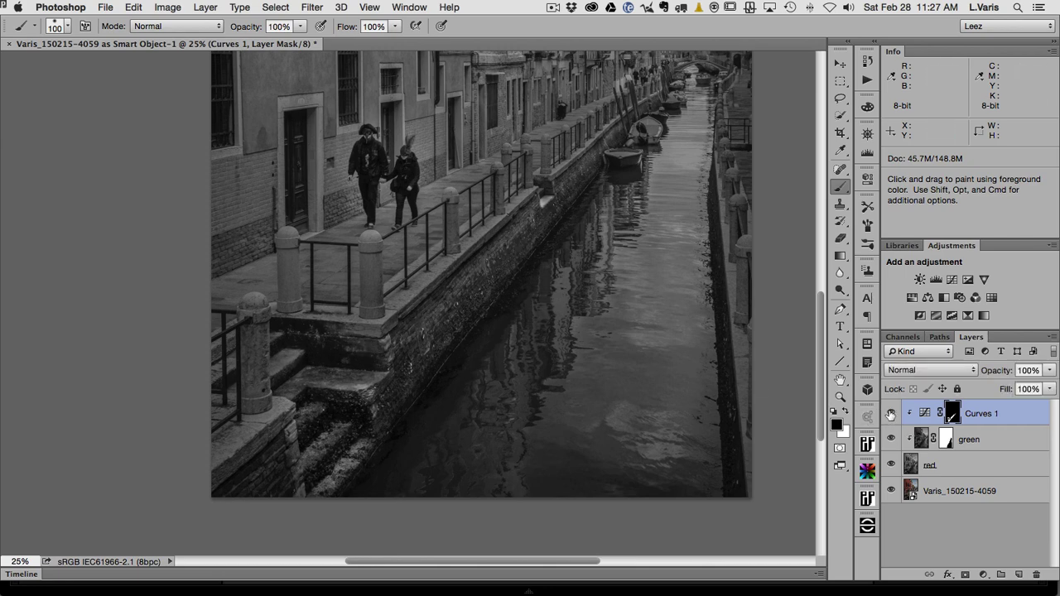
Set the red layer's blend mode to Luminosity.
key("super+minus")
key("super+minus")
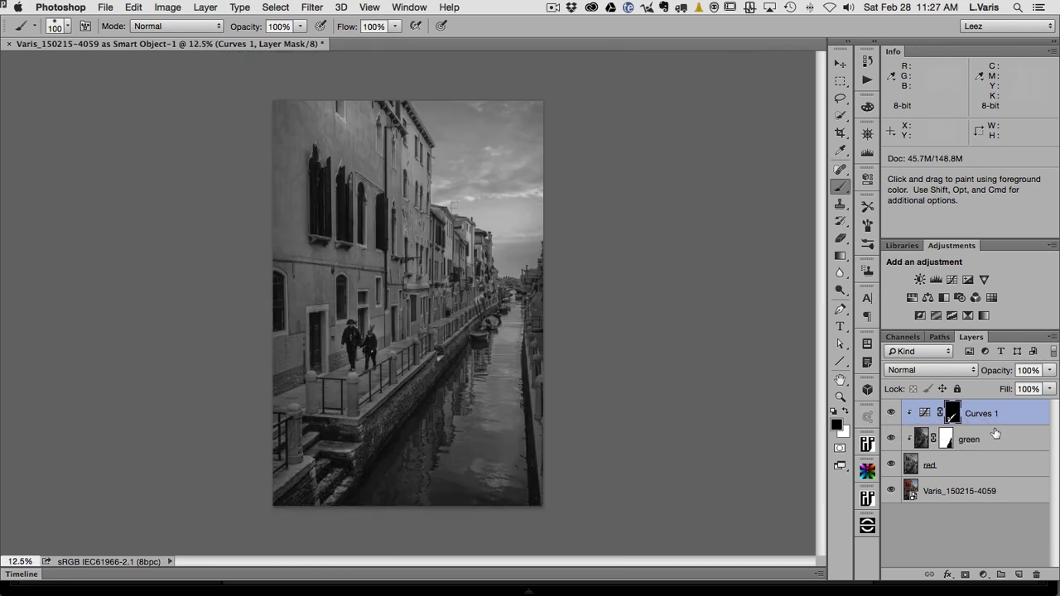
left_click(911, 466)
left_click(936, 370)
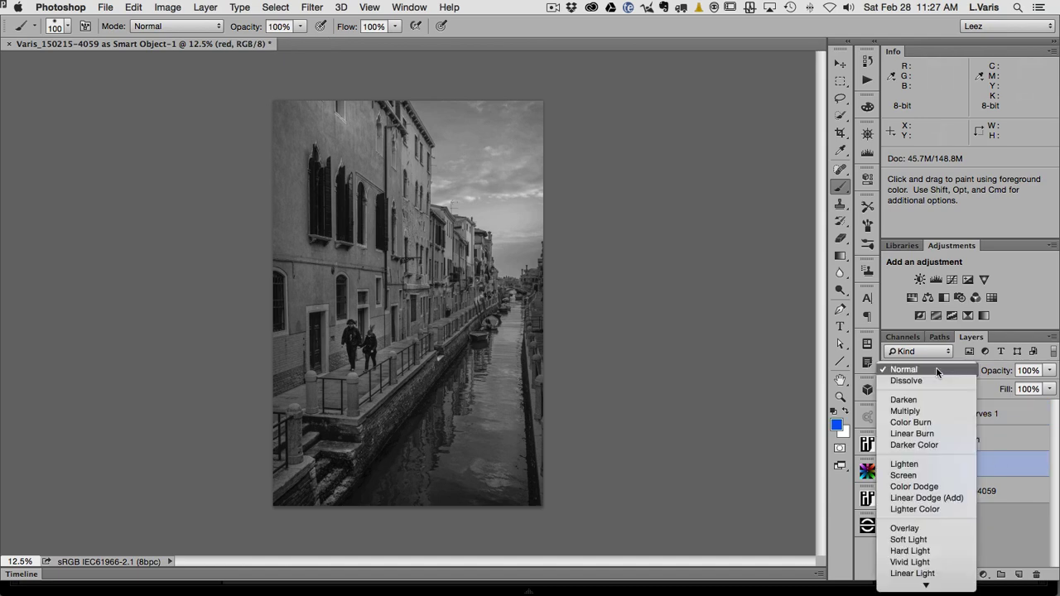
mouse_move(926, 585)
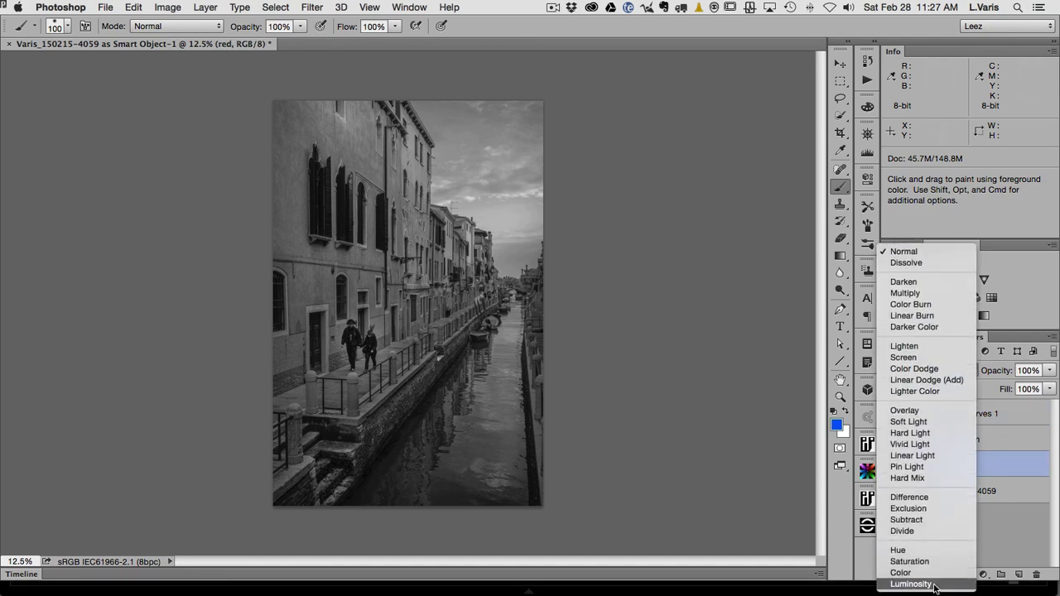
left_click(934, 585)
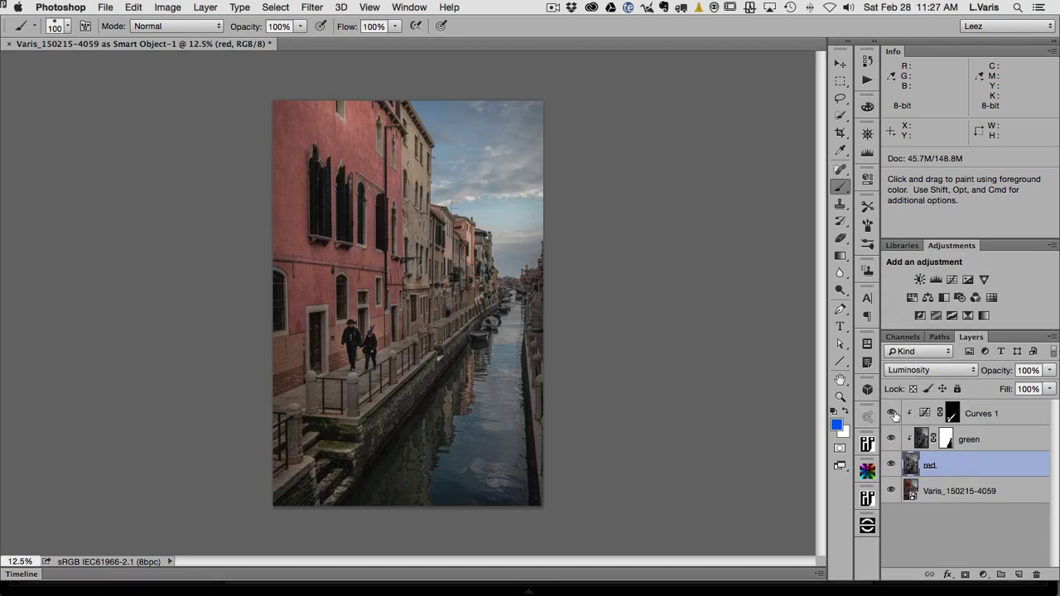
Compare the color image with the Curves layer hidden and shown, and set that layer's opacity to 65%.
left_click(892, 414)
left_click(892, 414)
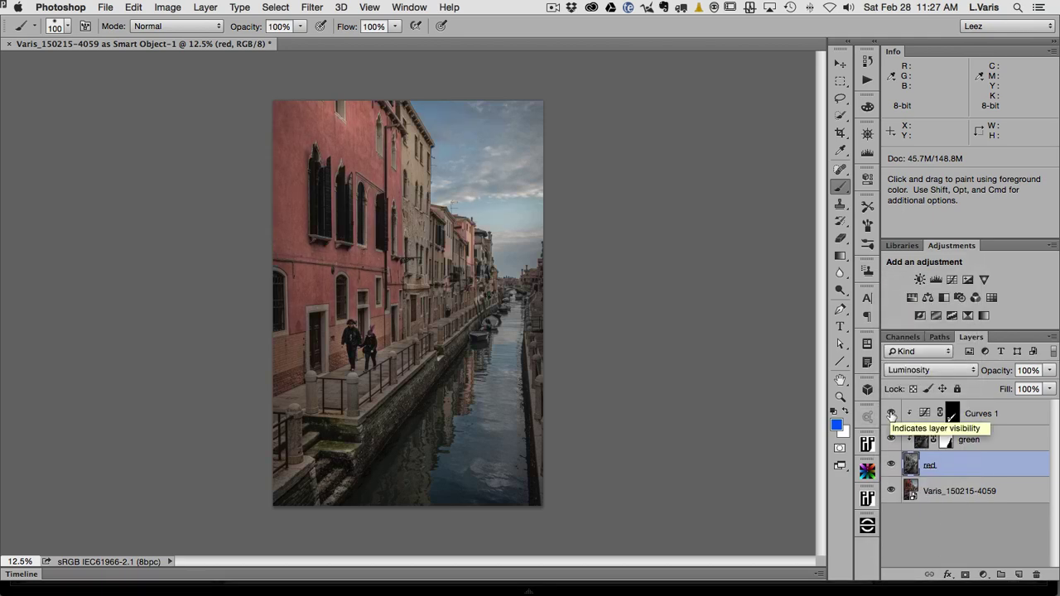
left_click(892, 414)
left_click(892, 414)
left_click(1018, 414)
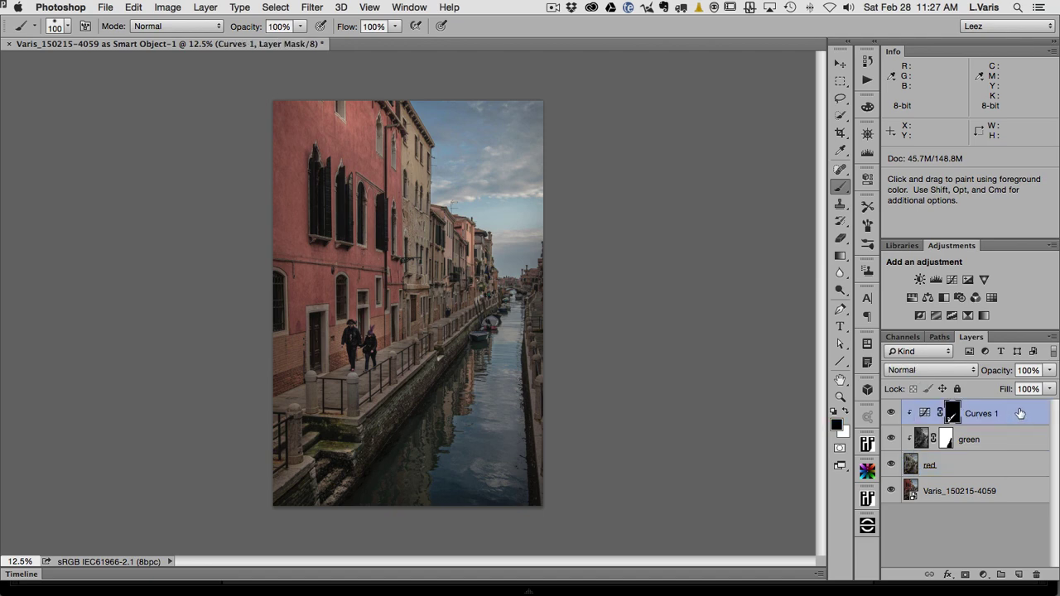
left_click(1050, 371)
left_click_drag(1041, 389, 1031, 389)
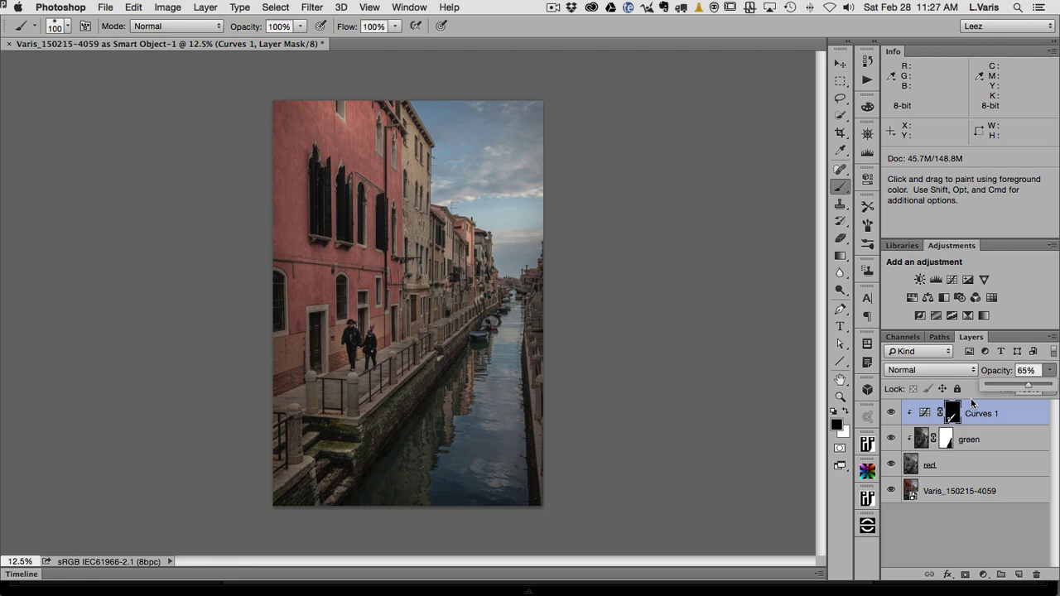
Compare the color image with the green layer repeatedly hidden and shown, ending with it shown.
left_click(891, 414)
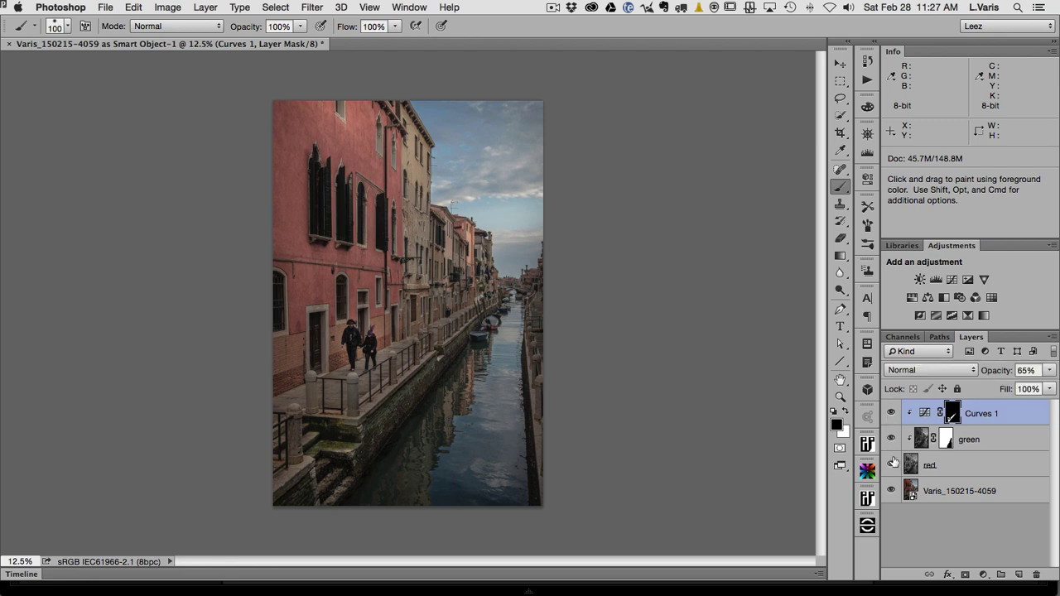
left_click(891, 439)
left_click(891, 440)
left_click(891, 440)
left_click(891, 440)
left_click(892, 440)
left_click(891, 440)
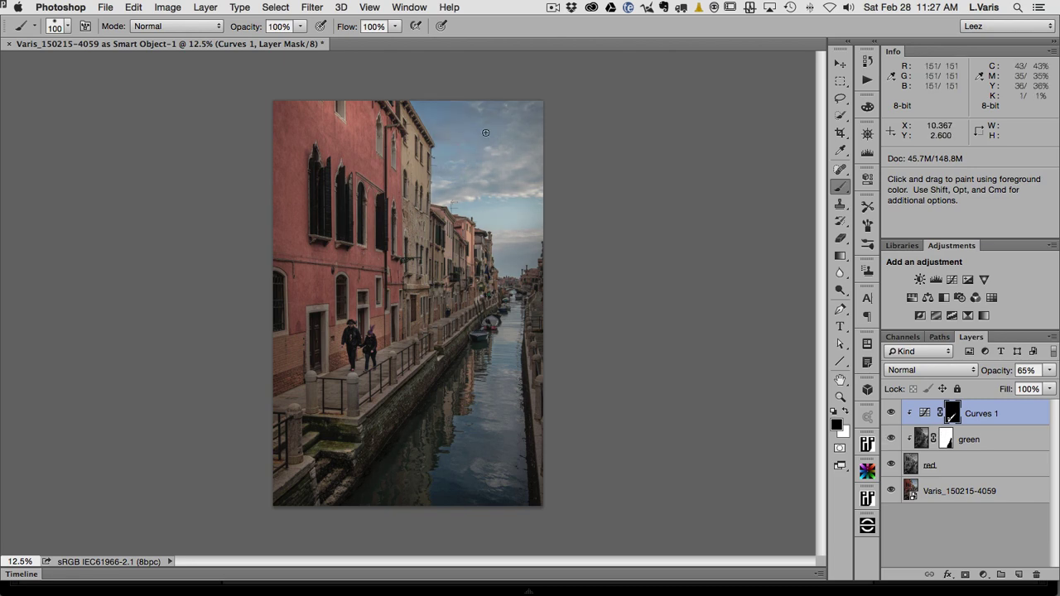
Paint black over the sky on the green layer's mask with a 700-pixel brush.
left_click(946, 439)
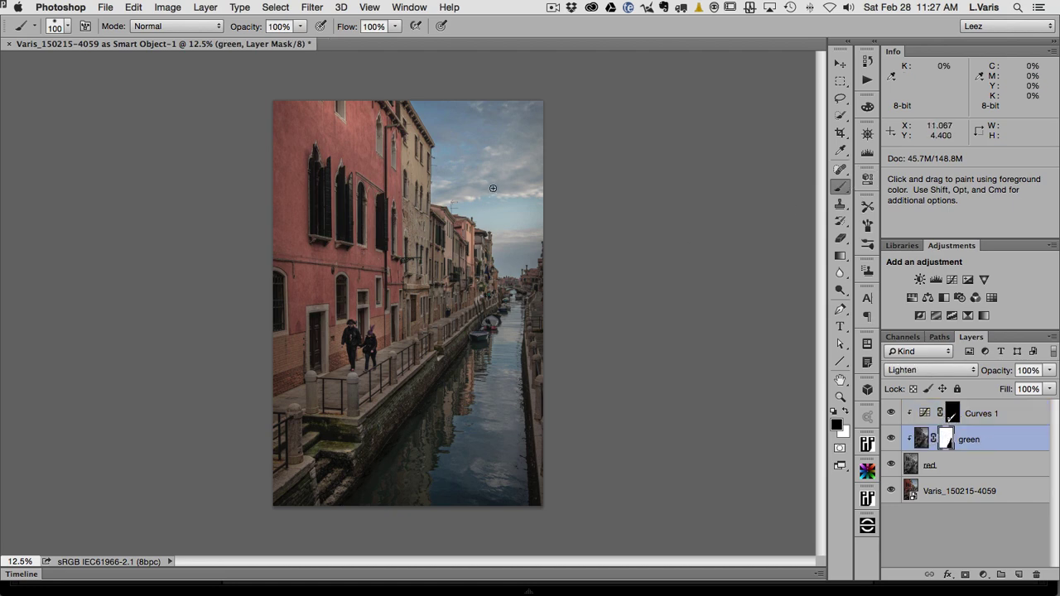
key("bracketright")
key("bracketright")
key("bracketright")
key("bracketright")
key("bracketright")
key("bracketright")
key("bracketright")
key("bracketright")
mouse_move(430, 111)
left_mouse_down()
mouse_move(519, 130)
mouse_move(530, 123)
mouse_move(491, 108)
mouse_move(455, 143)
mouse_move(451, 172)
mouse_move(453, 195)
mouse_move(494, 217)
mouse_move(512, 259)
mouse_move(519, 194)
left_mouse_up()
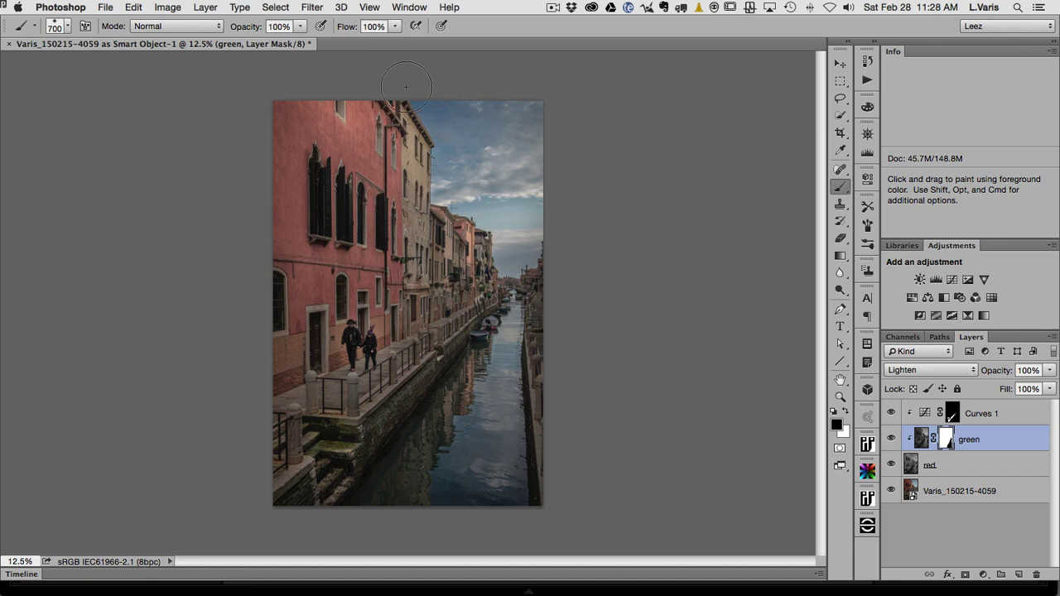
mouse_move(481, 153)
left_mouse_down()
mouse_move(508, 209)
mouse_move(522, 248)
left_mouse_up()
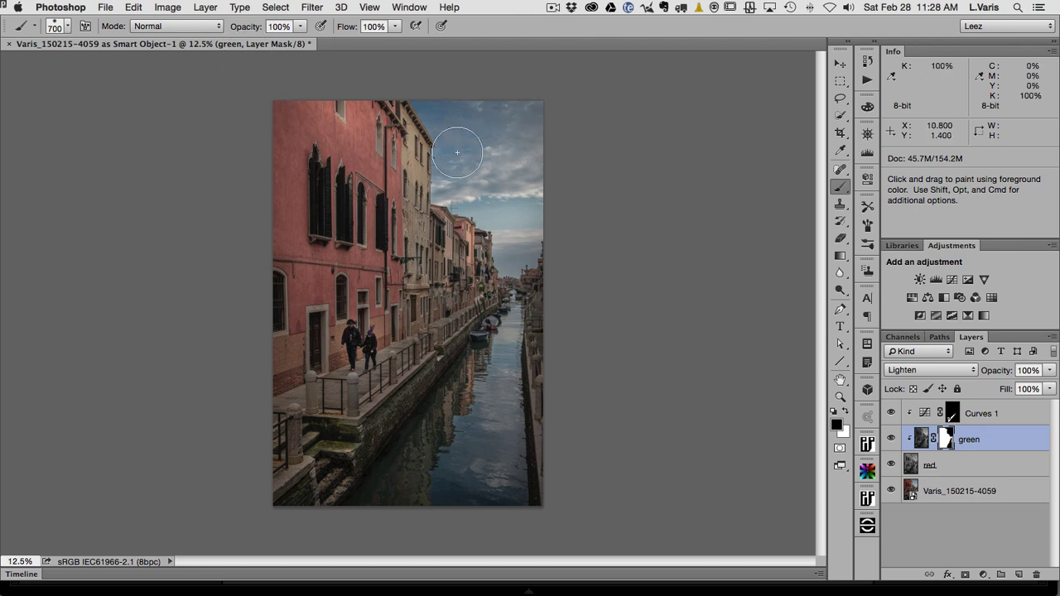
Duplicate the image with merged layers only, replacing "copy" at the end of the new file's name with "_Lab".
left_click(165, 9)
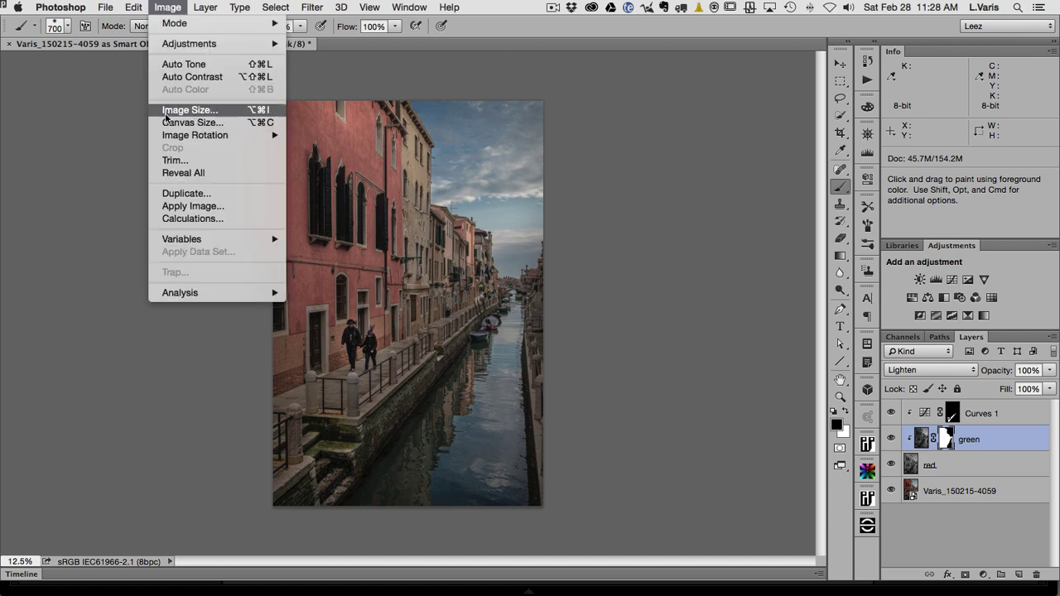
left_click(165, 193)
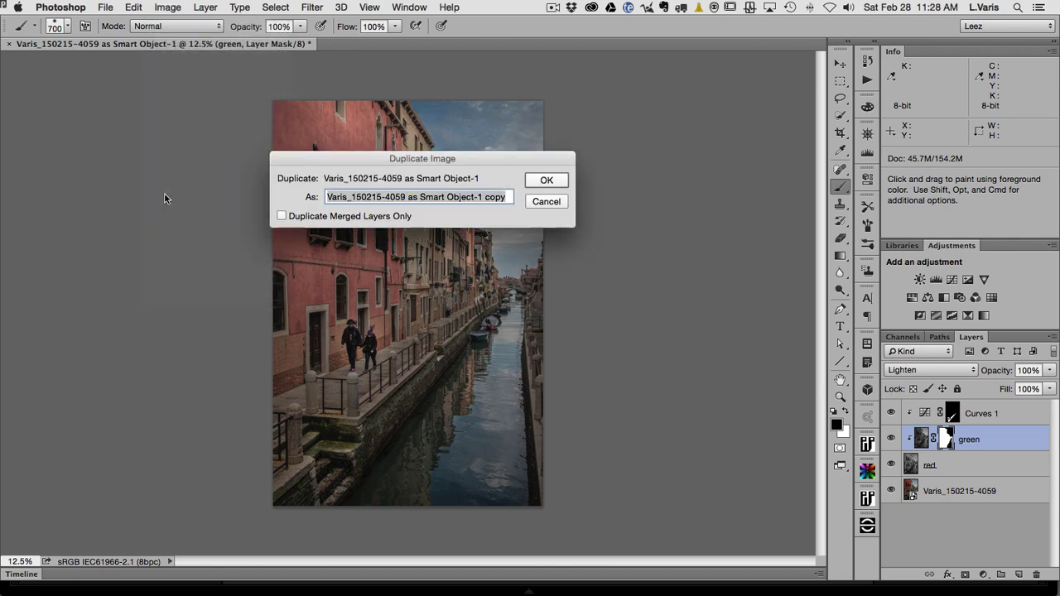
left_click(482, 198)
left_click_drag(481, 197, 510, 197)
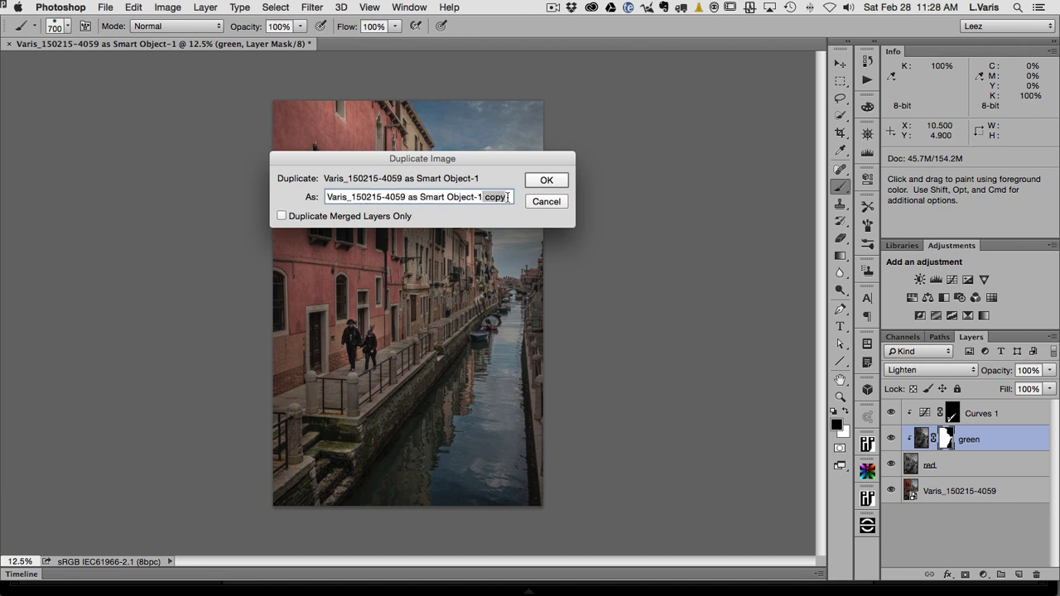
type("_Lab")
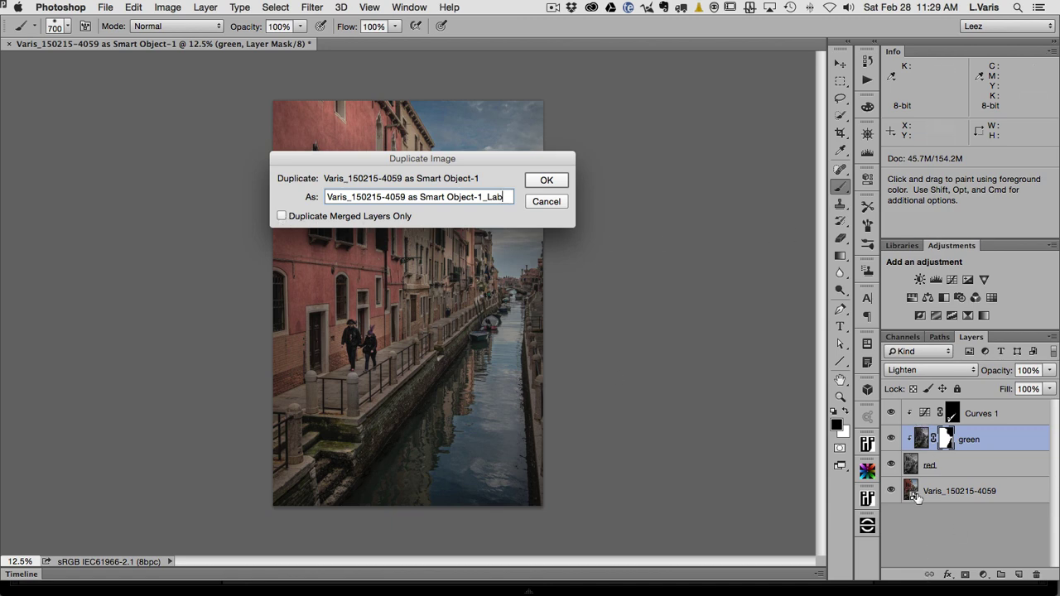
left_click(281, 216)
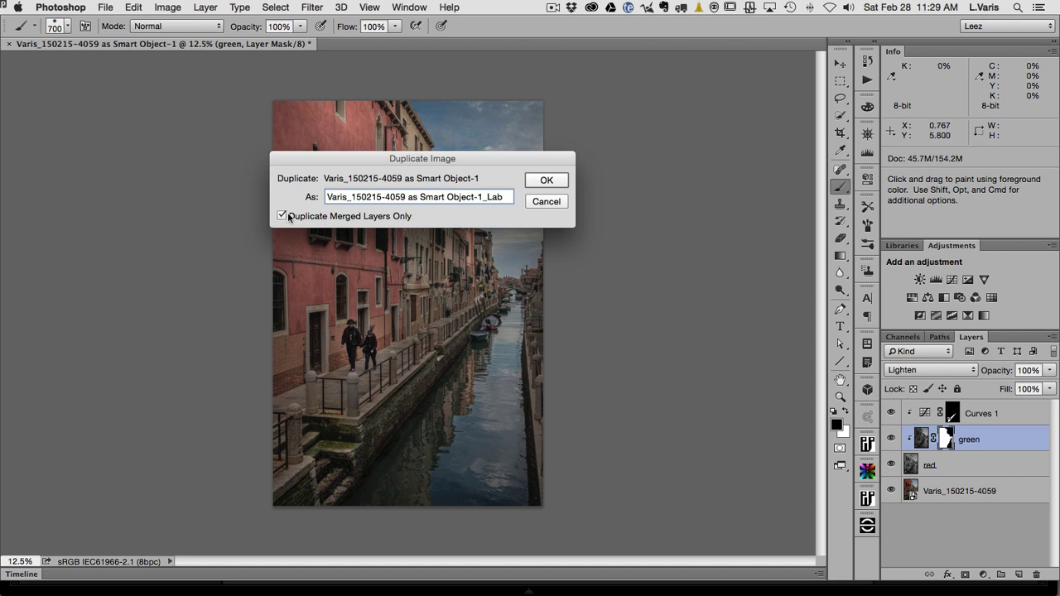
left_click(544, 181)
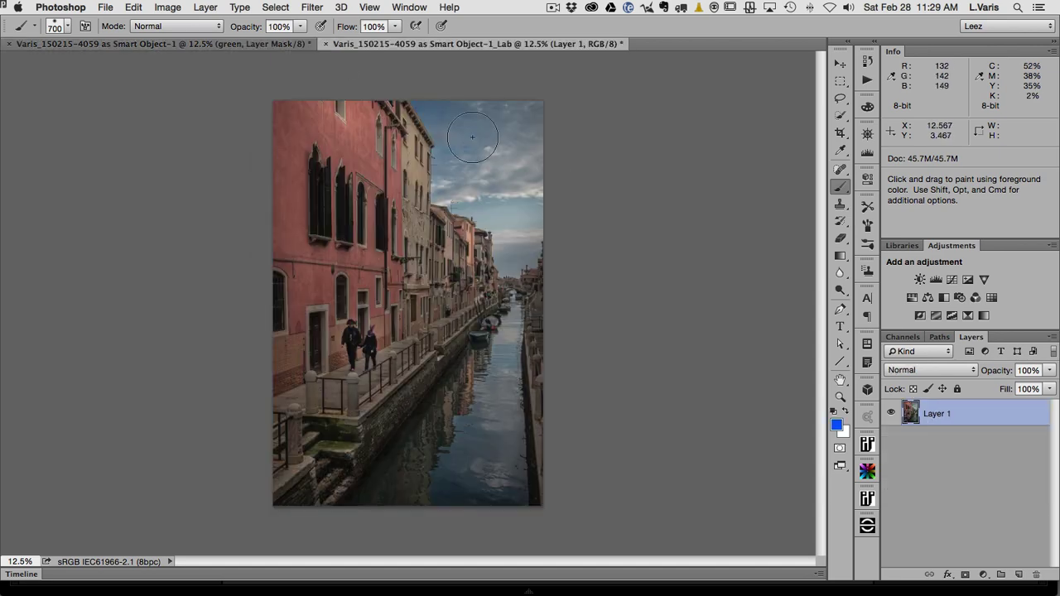
Convert the merged duplicate to Lab Color mode and compare it with the original layered document.
left_click(166, 7)
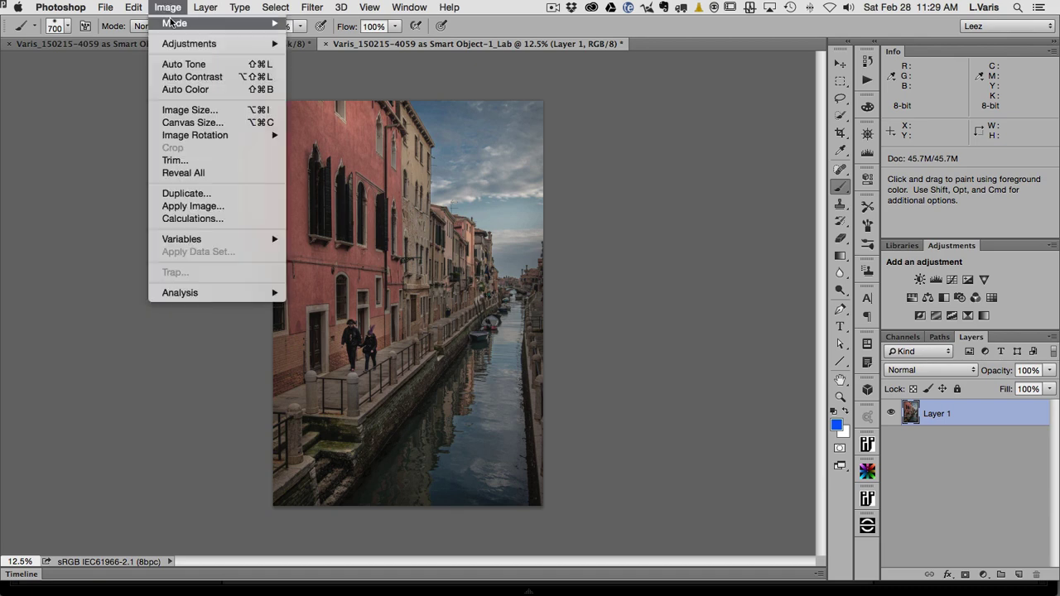
mouse_move(171, 24)
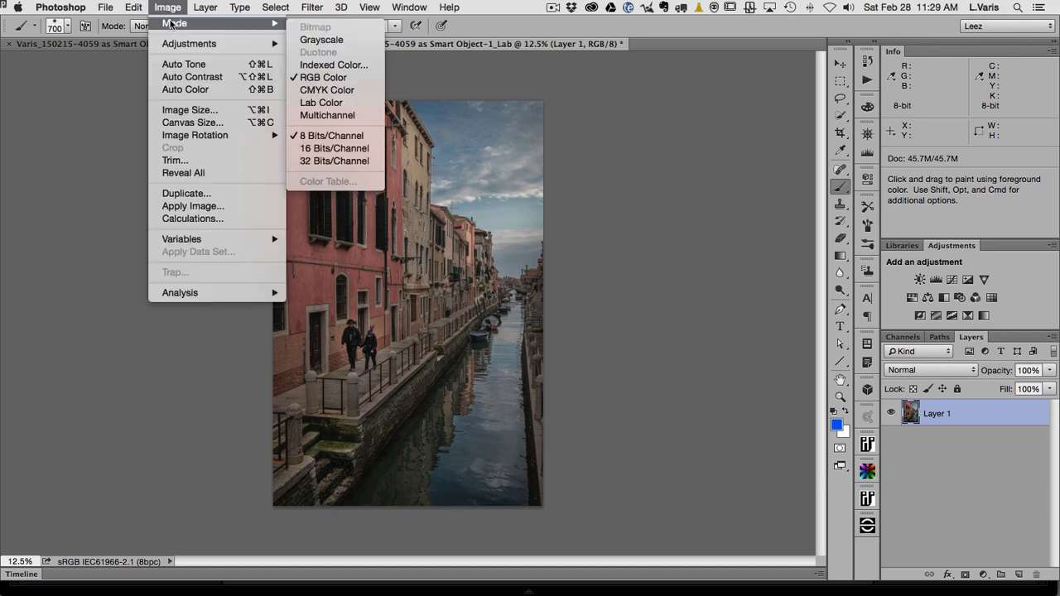
left_click(339, 103)
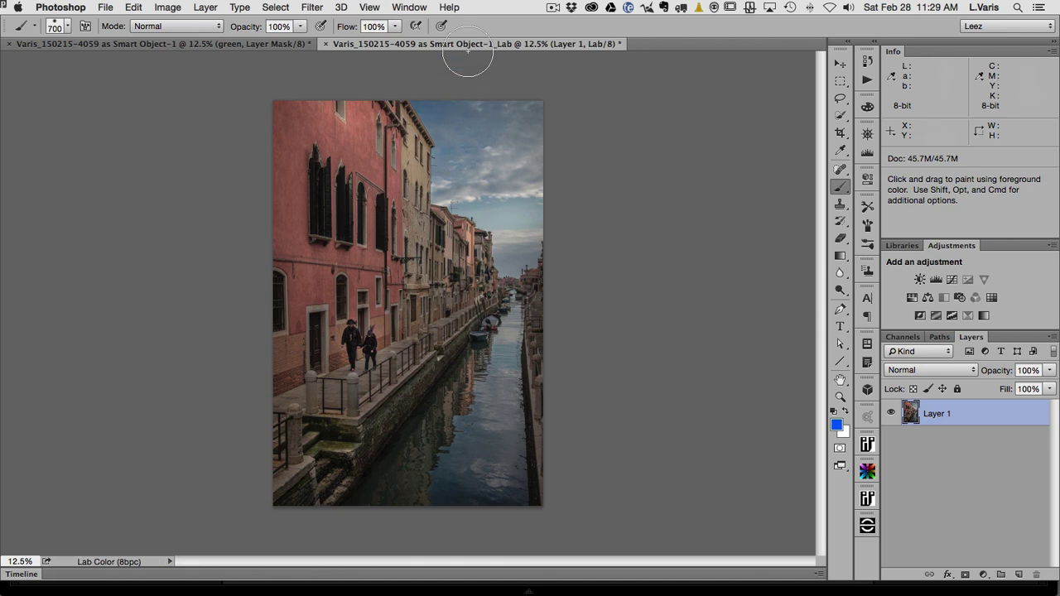
left_click(232, 48)
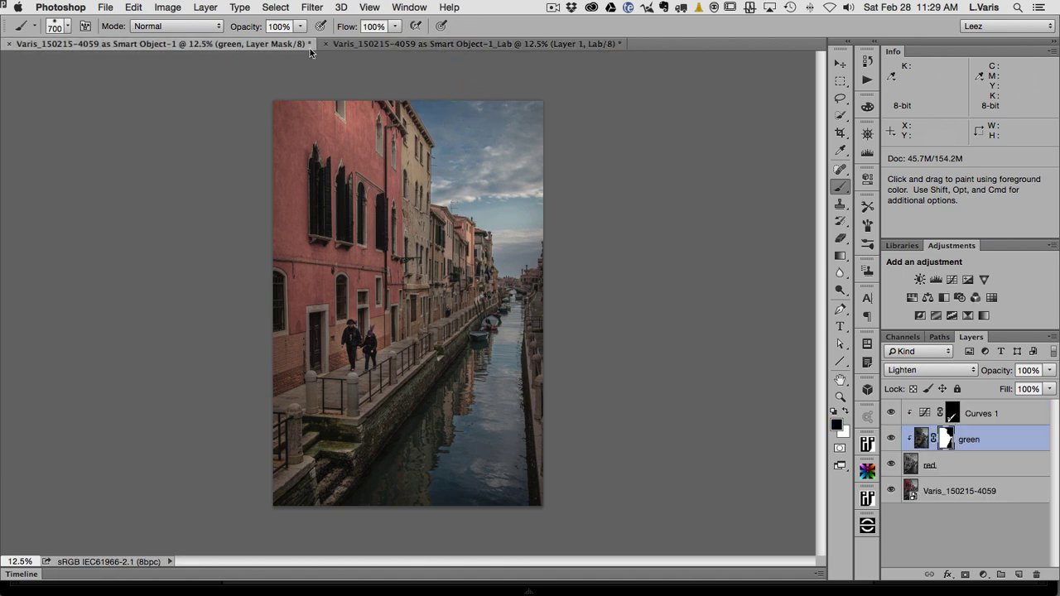
left_click(455, 47)
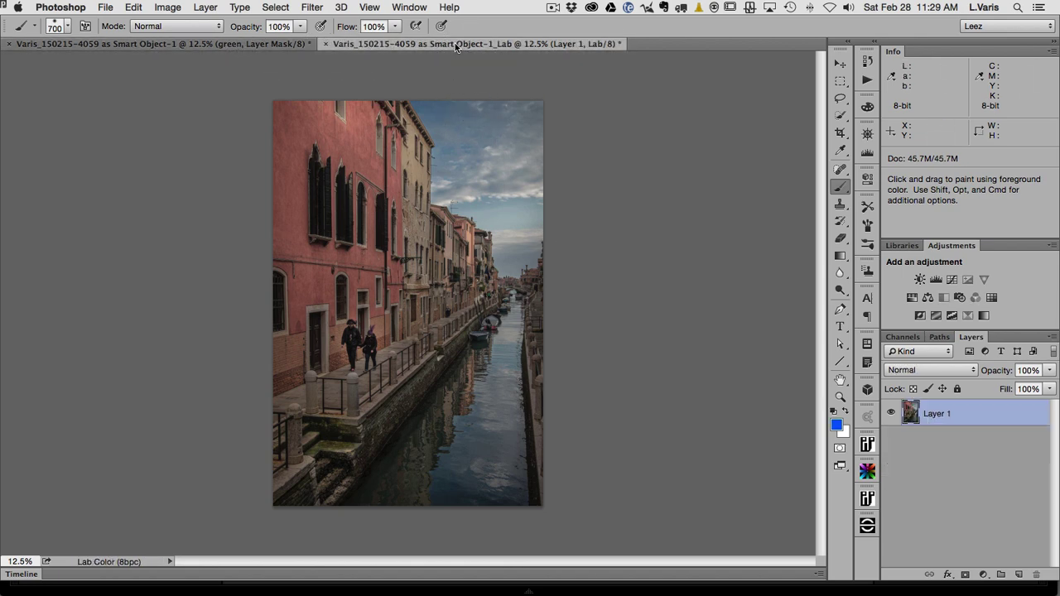
Examine the Lightness, a and b channels of the Lab duplicate one by one, ending on the composite Lab view.
left_click(903, 337)
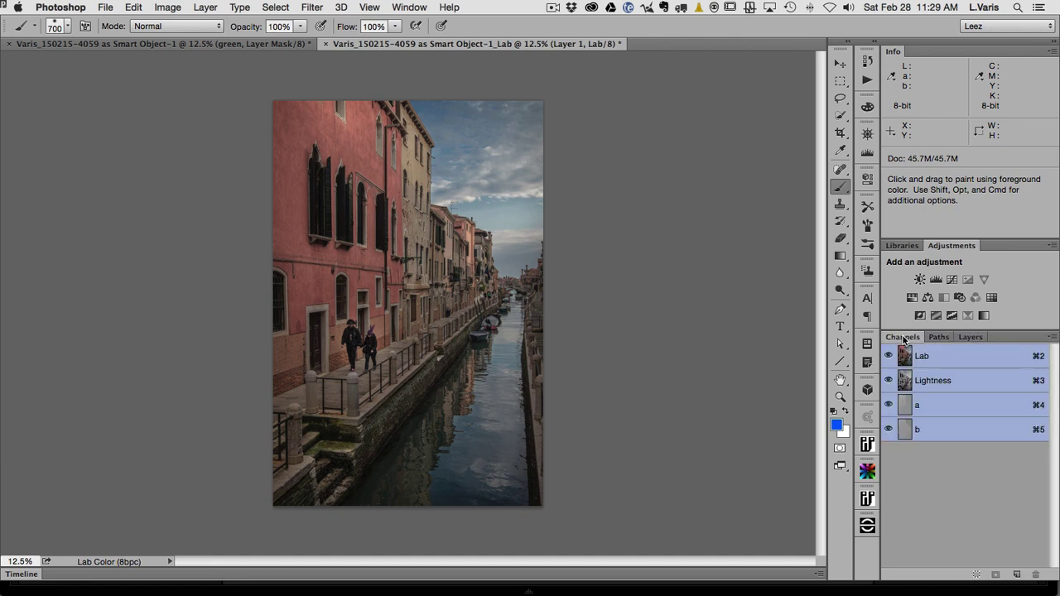
left_click(907, 387)
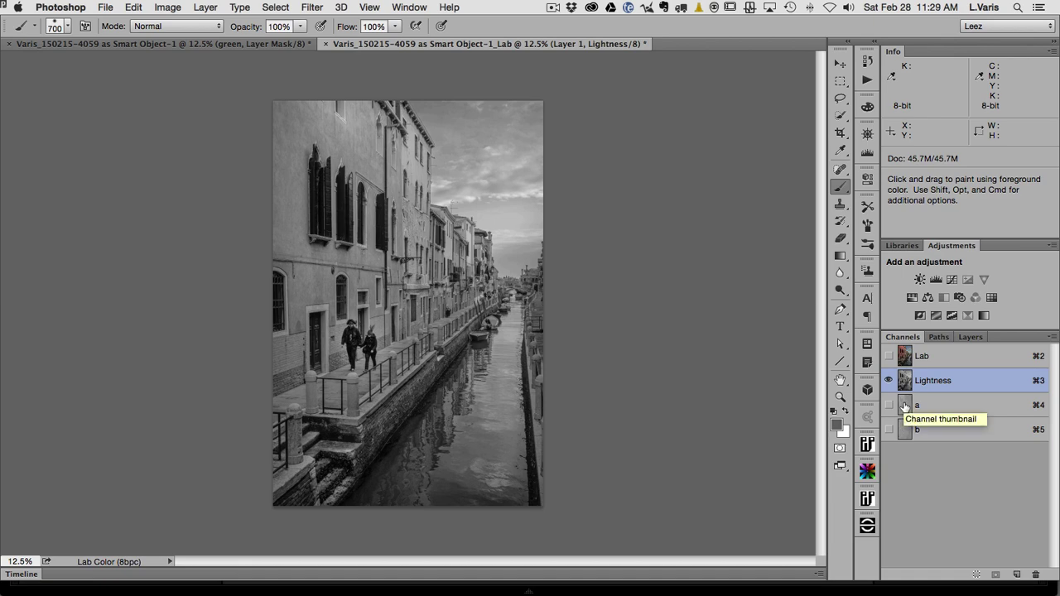
left_click(904, 405)
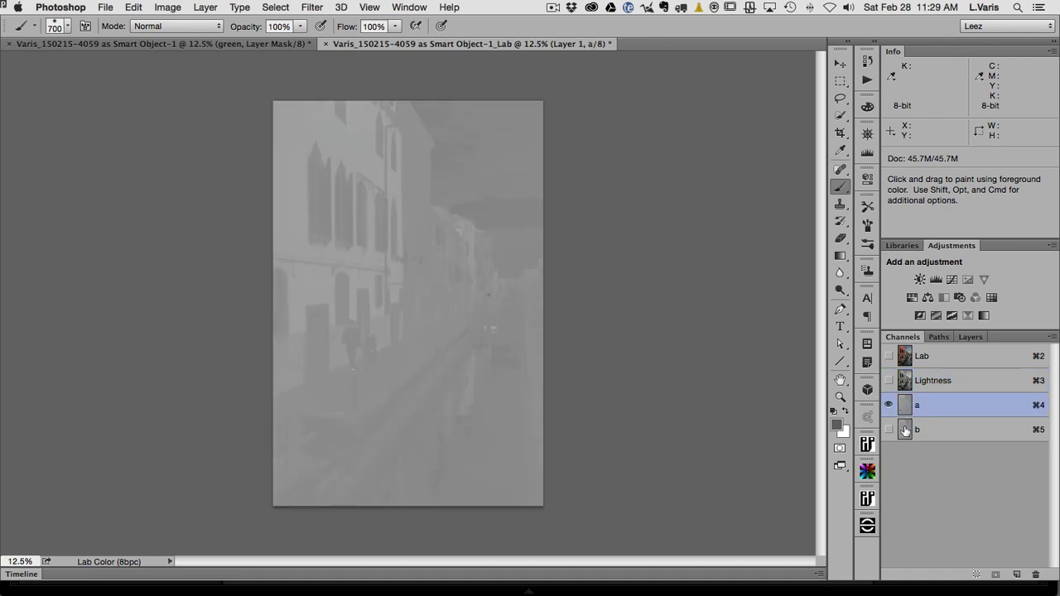
left_click(905, 431)
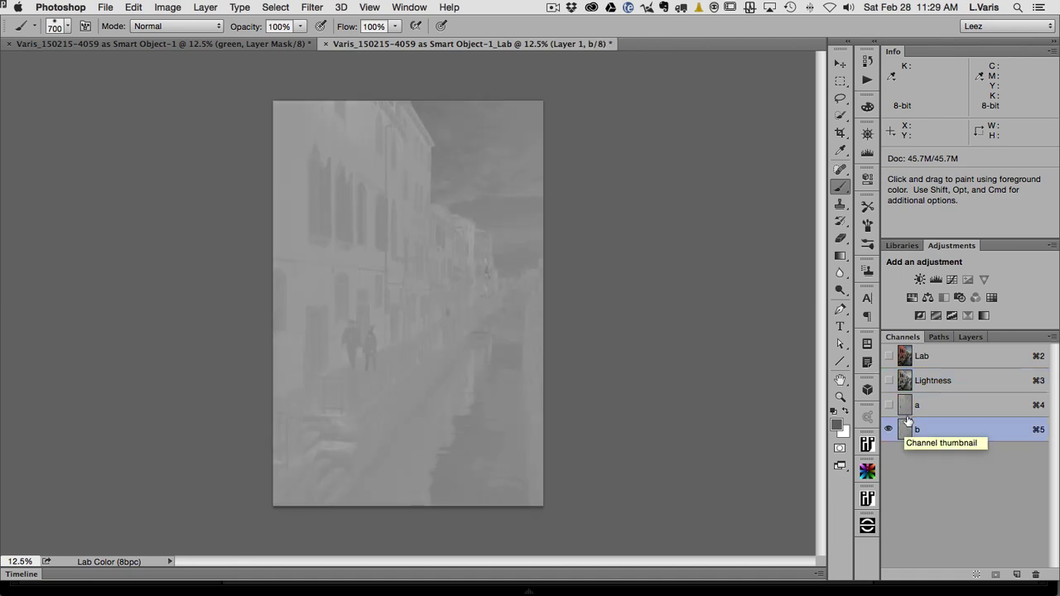
left_click(906, 406)
left_click(905, 429)
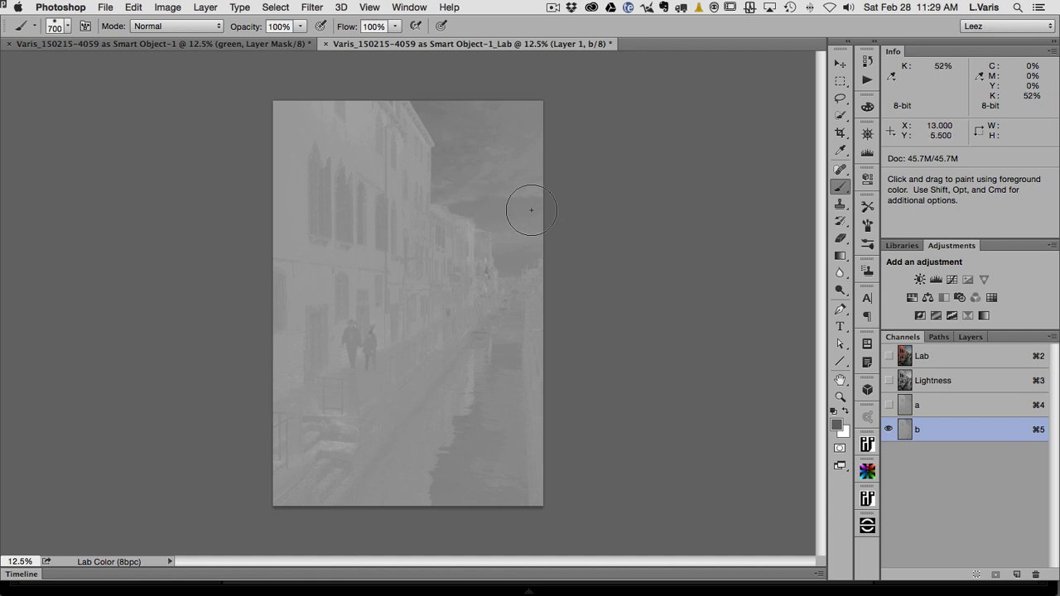
left_click(907, 355)
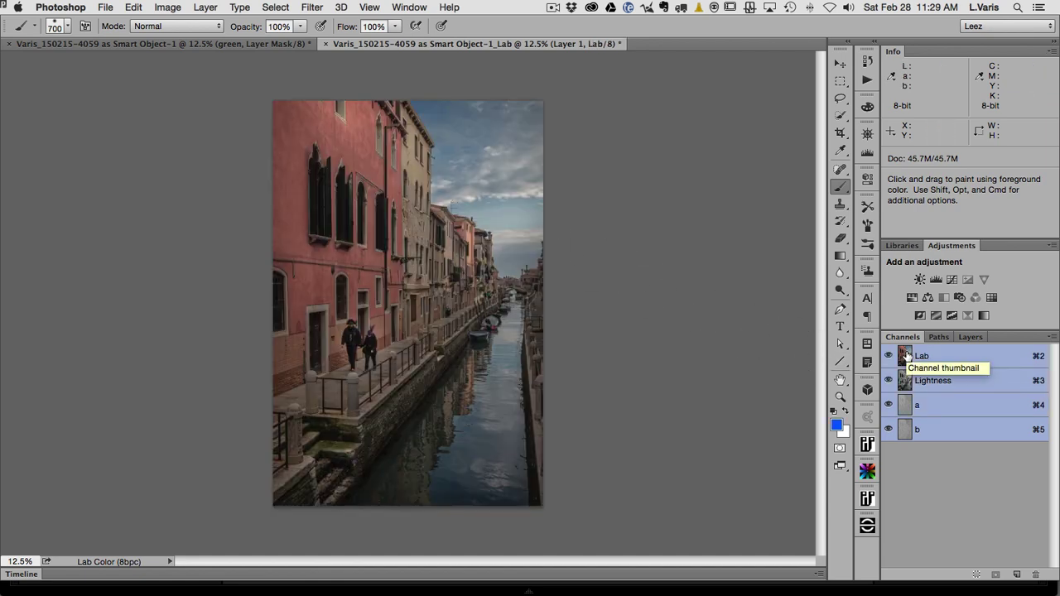
Add a Curves adjustment layer above Layer 1 and set its blend mode to Overlay.
left_click(969, 338)
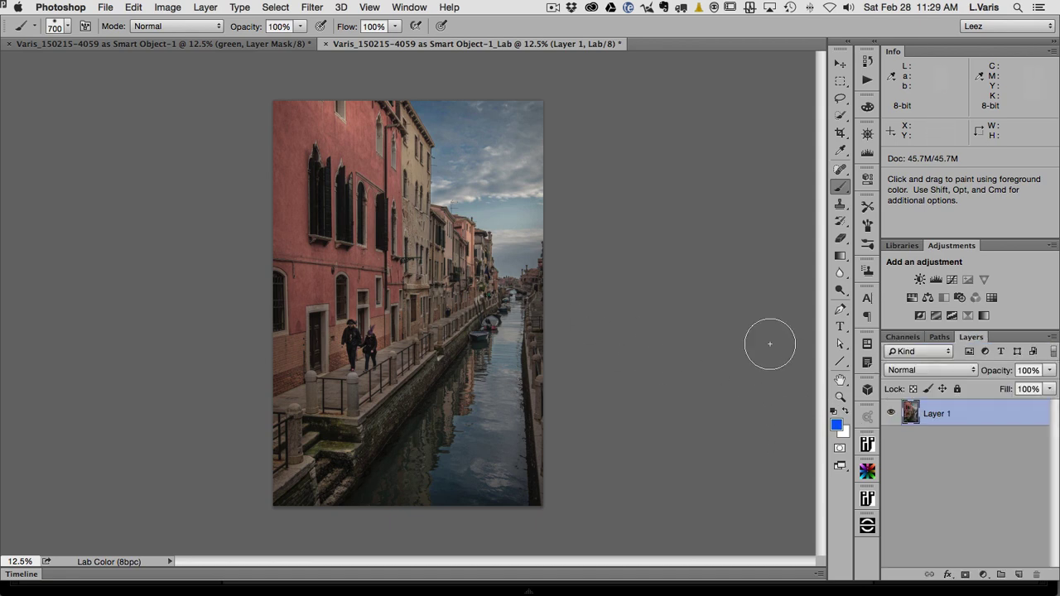
left_click(953, 282)
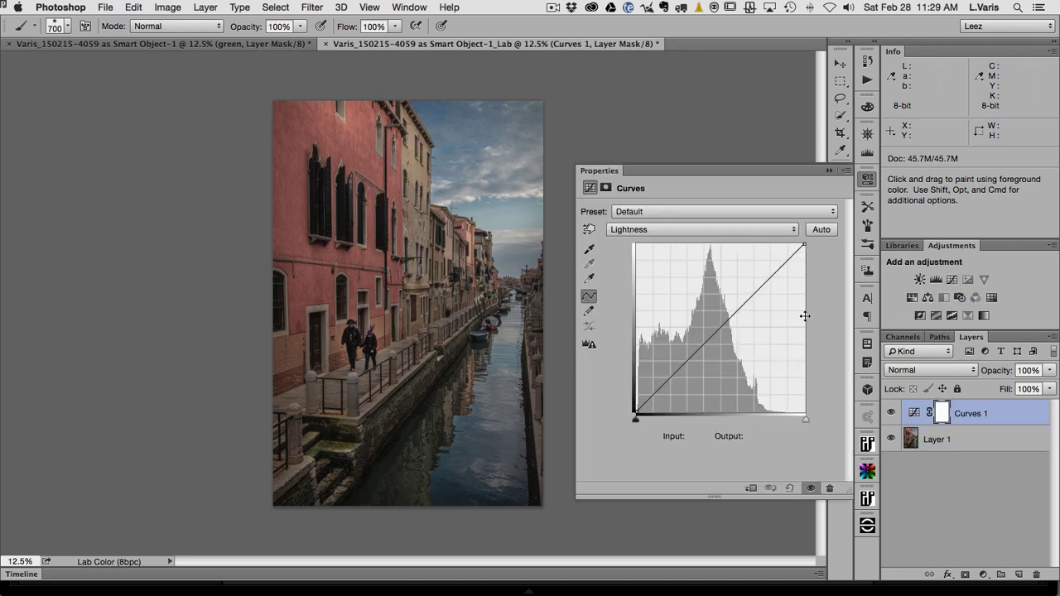
left_click(928, 371)
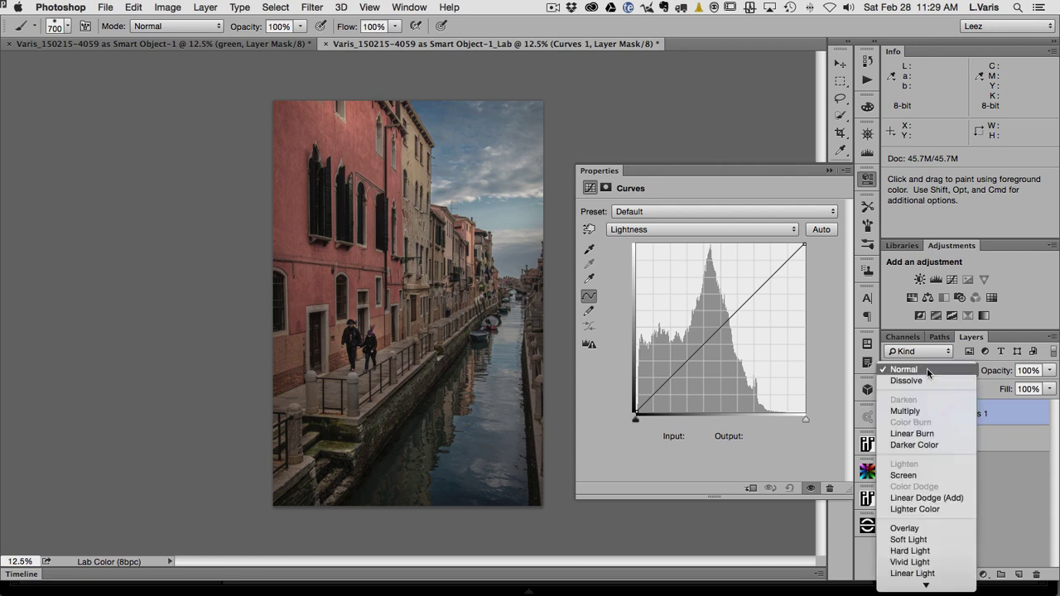
left_click(928, 528)
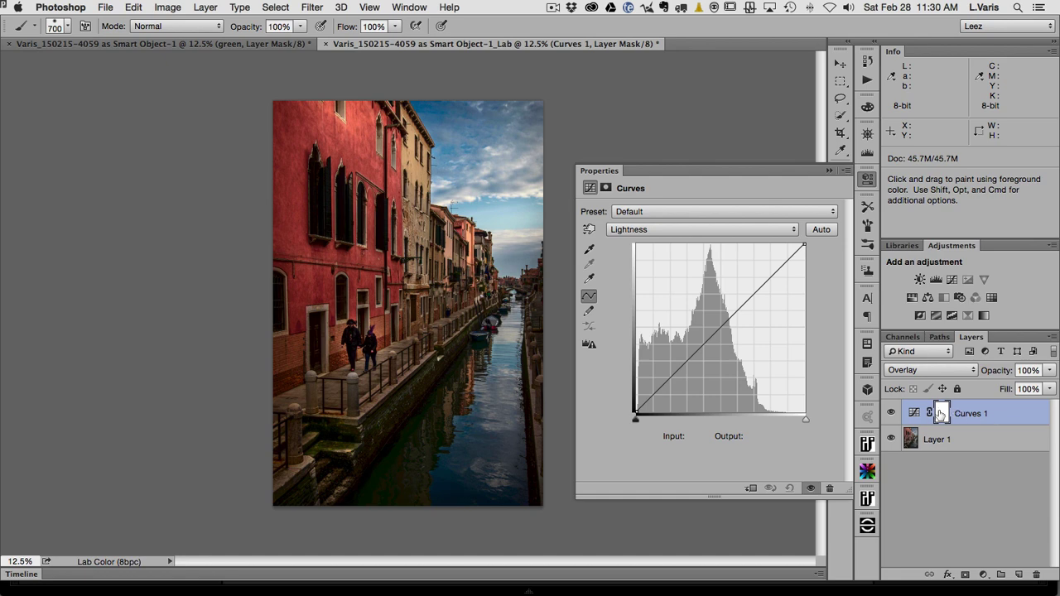
left_click(1052, 339)
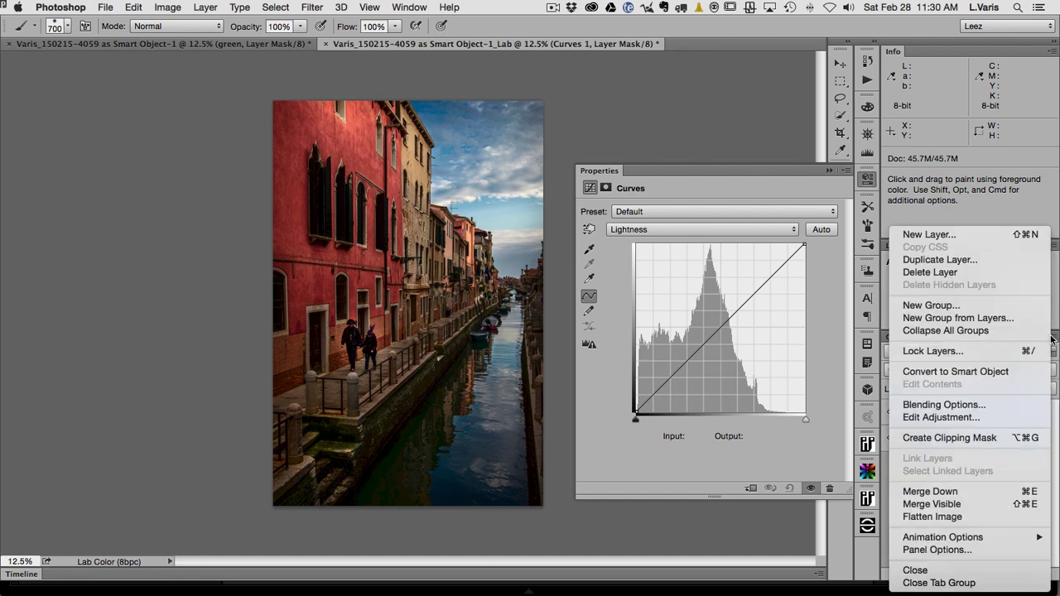
left_click(994, 406)
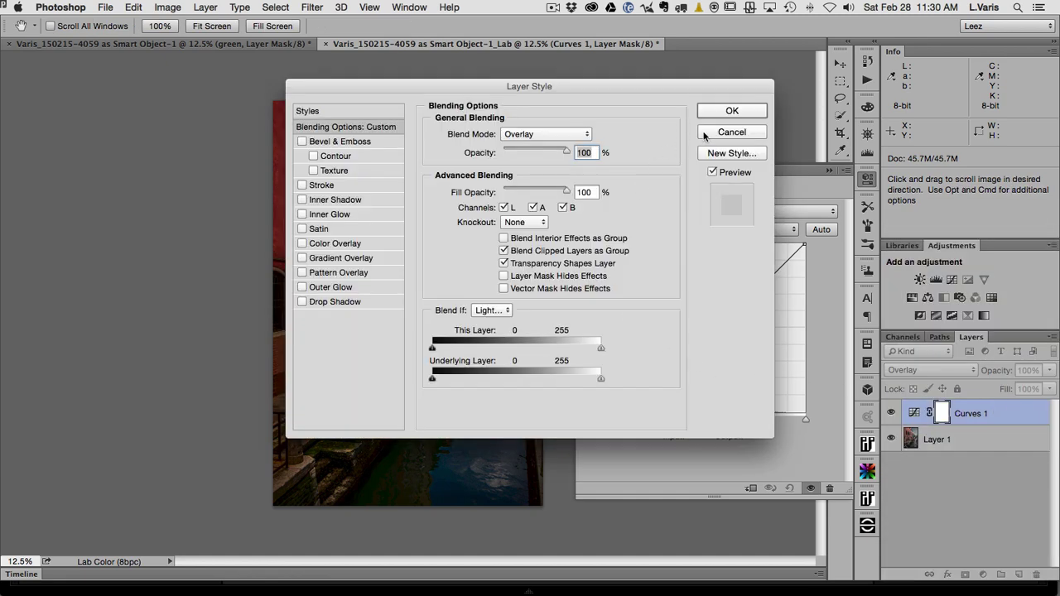
left_click(706, 133)
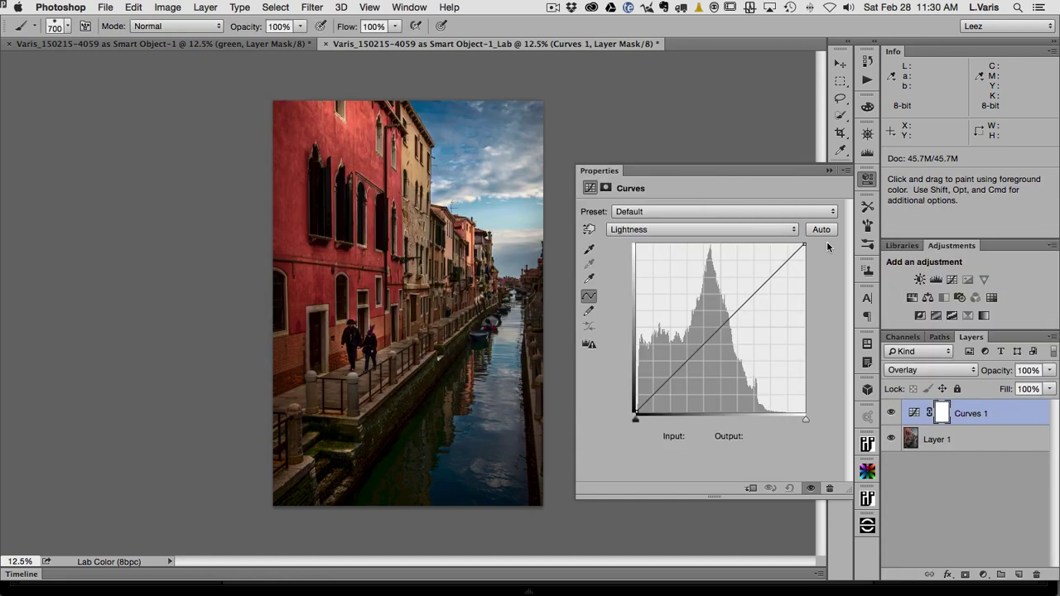
Exclude the L channel from the Curves layer's advanced blending, leaving only the A and B channels blended.
double_click(1012, 414)
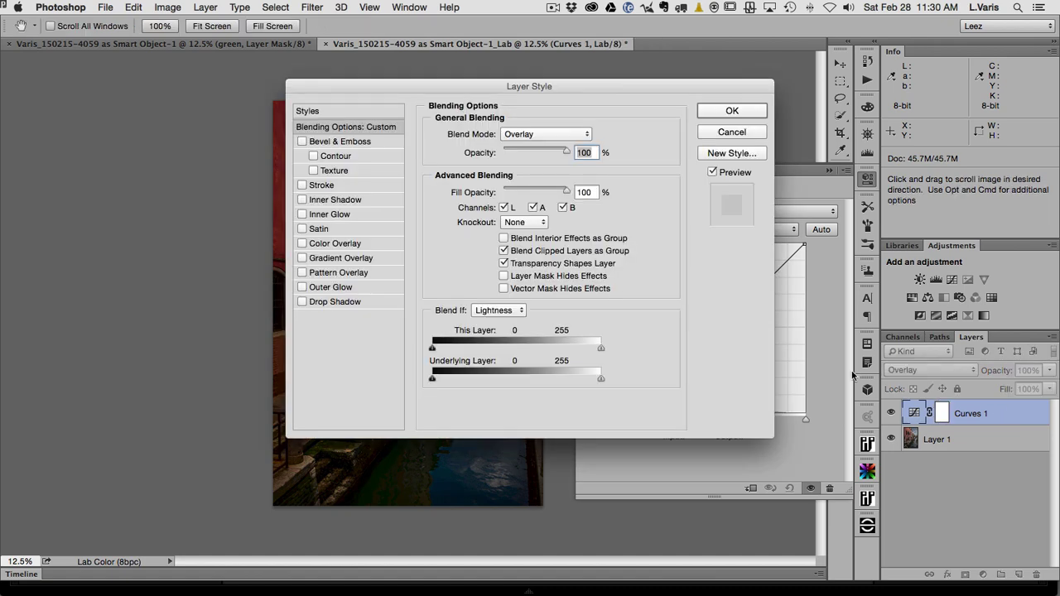
left_click_drag(585, 87, 765, 81)
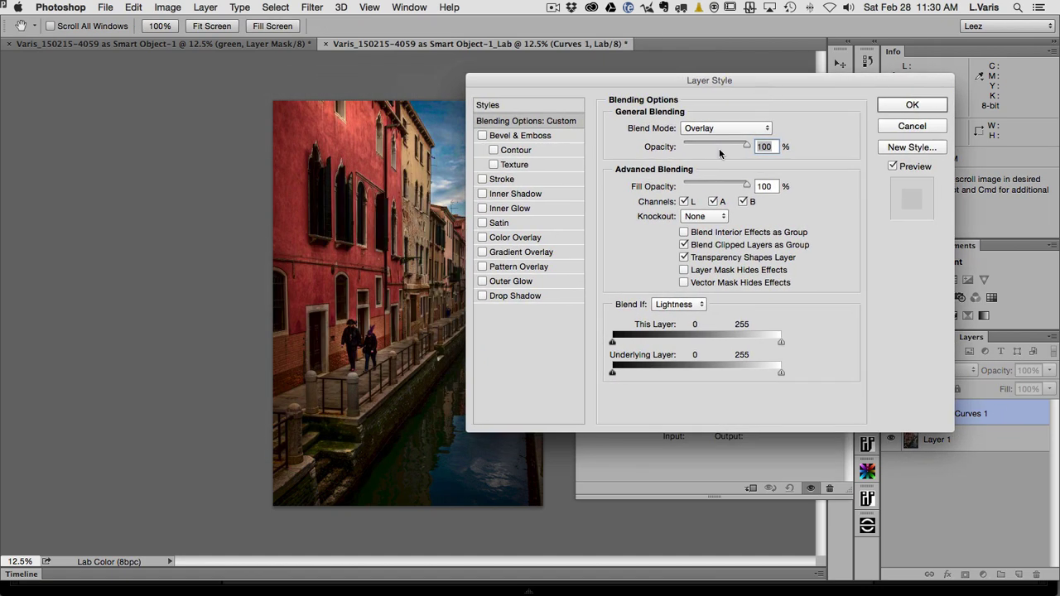
left_click(684, 202)
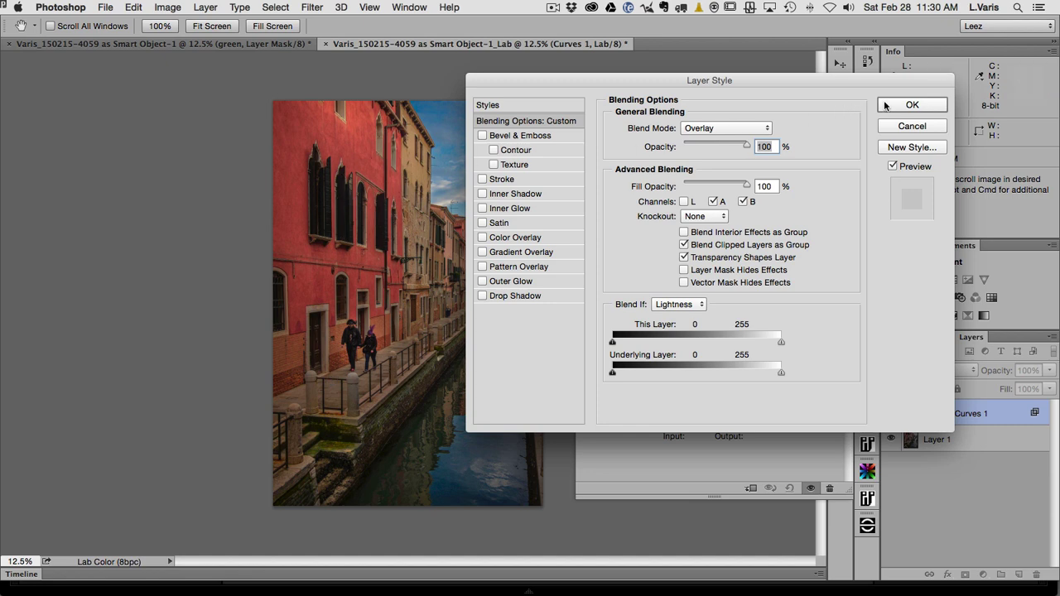
left_click_drag(789, 85, 872, 46)
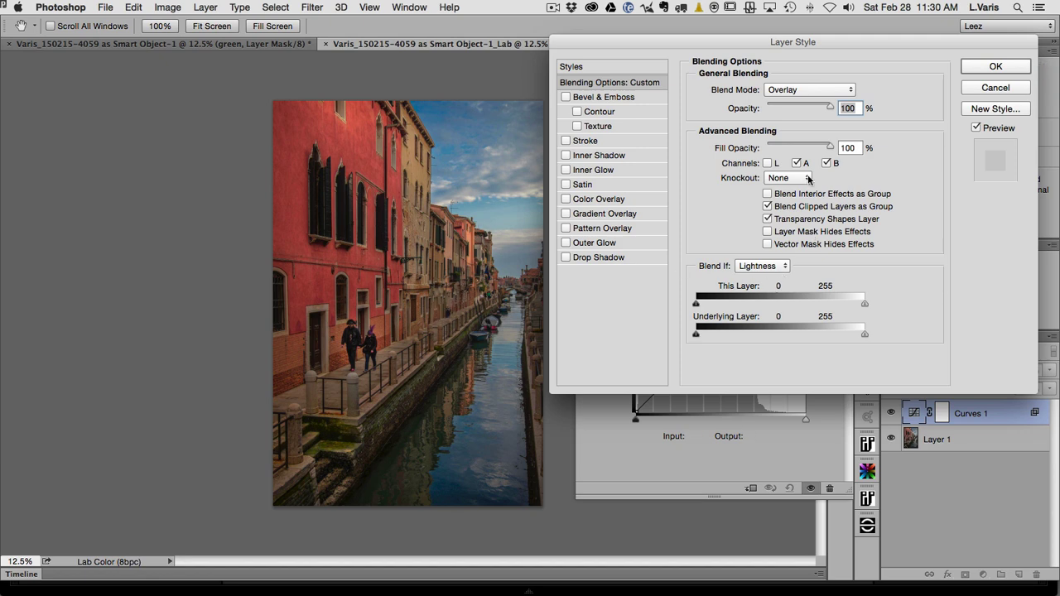
left_click(970, 68)
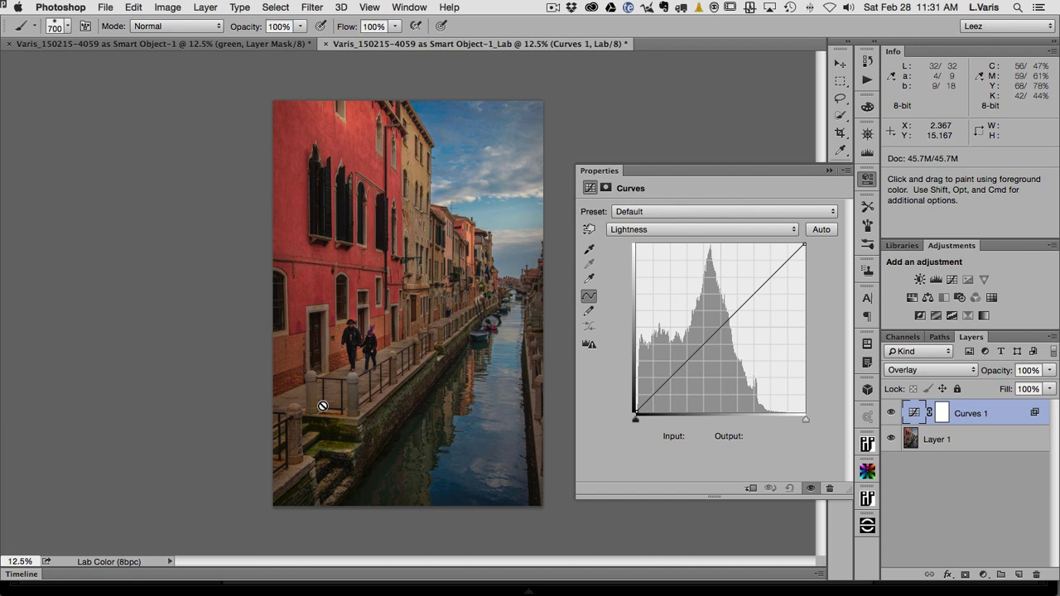
On the a channel's curve, anchor a midpoint at input 2, output 2 and move the lower endpoint to input -100, output -128.
left_click(710, 230)
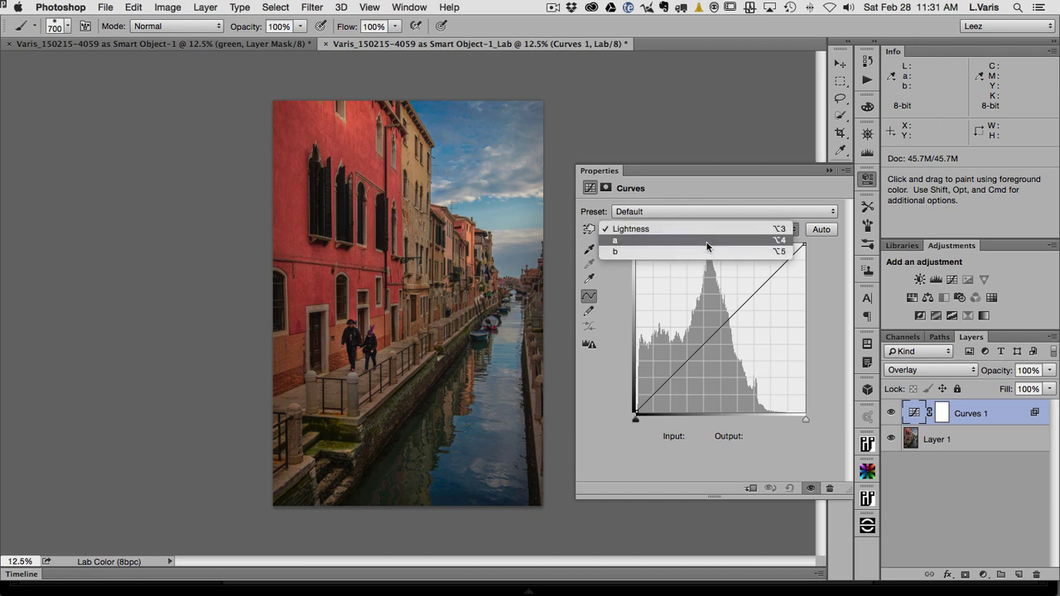
left_click(706, 241)
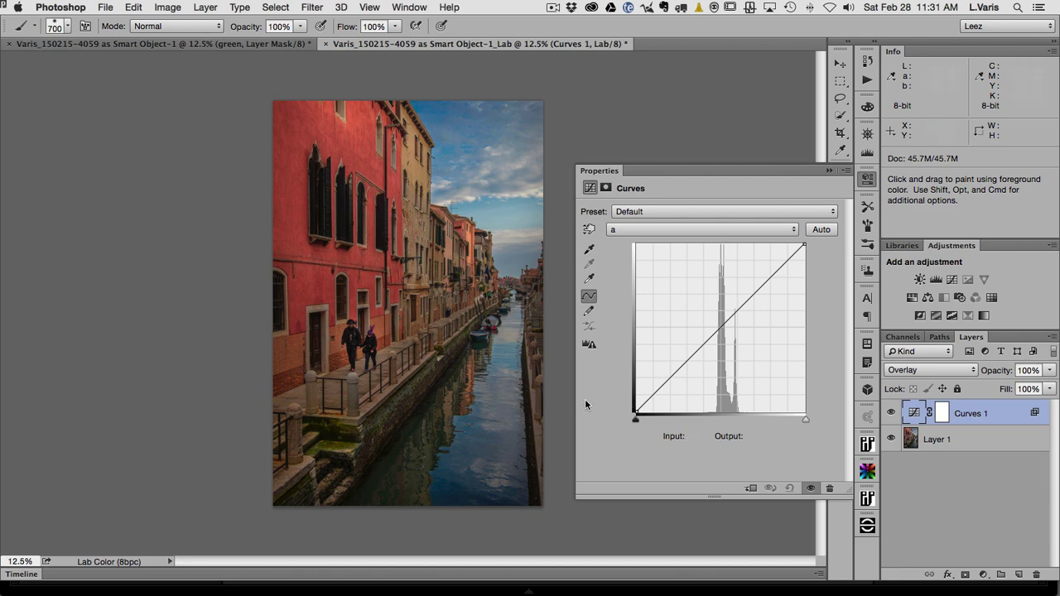
left_click_drag(636, 410, 646, 412)
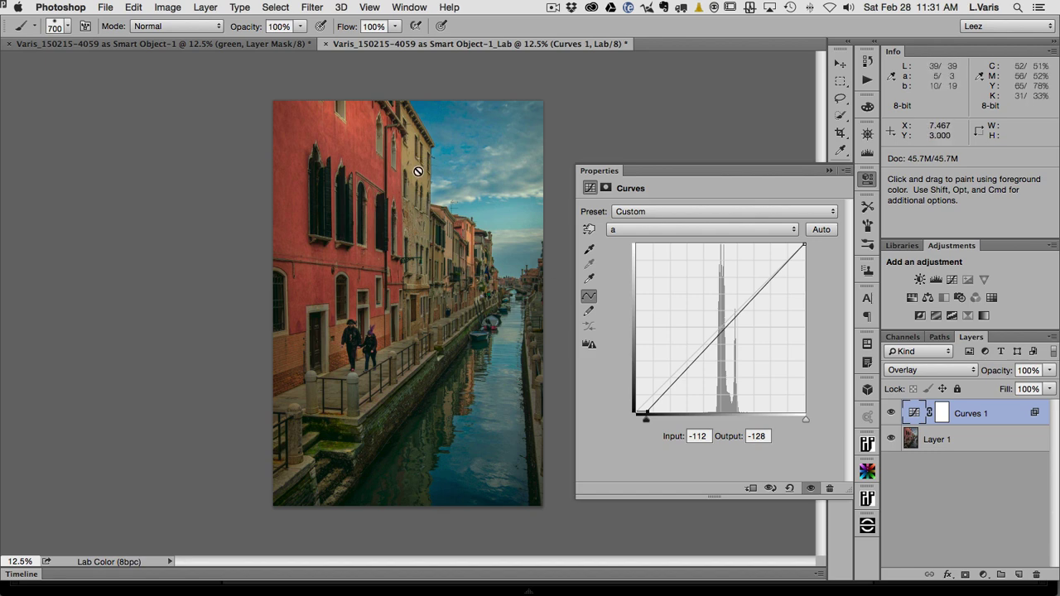
left_click(723, 327)
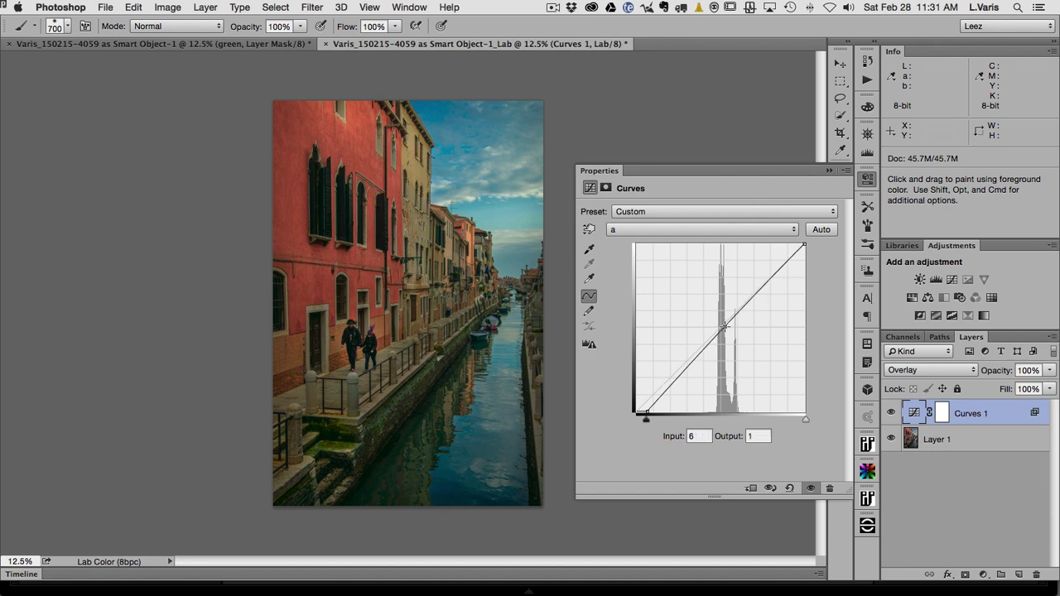
left_click_drag(723, 327, 722, 327)
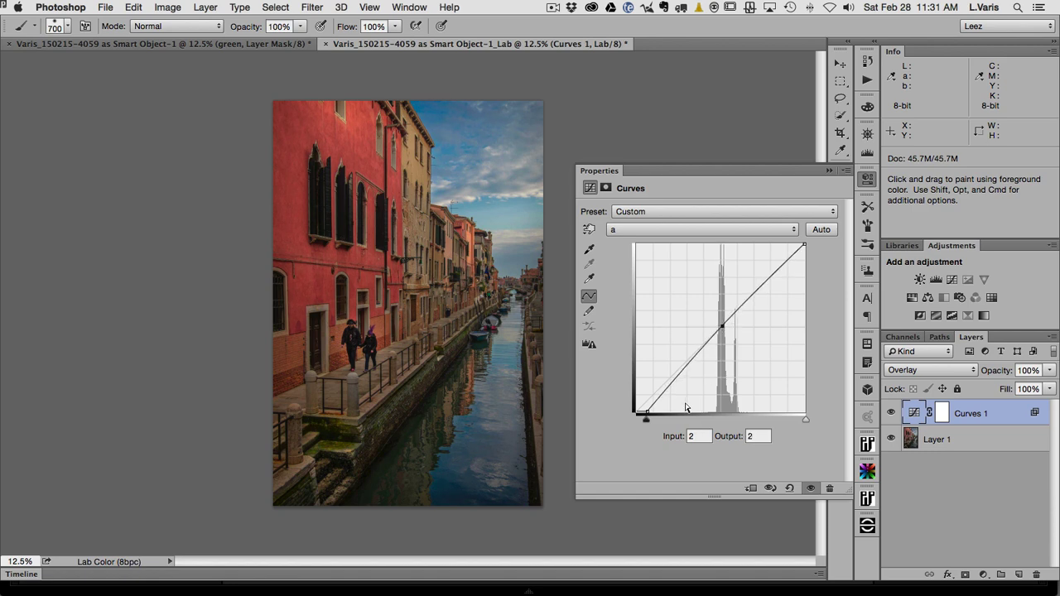
left_click_drag(648, 413, 654, 412)
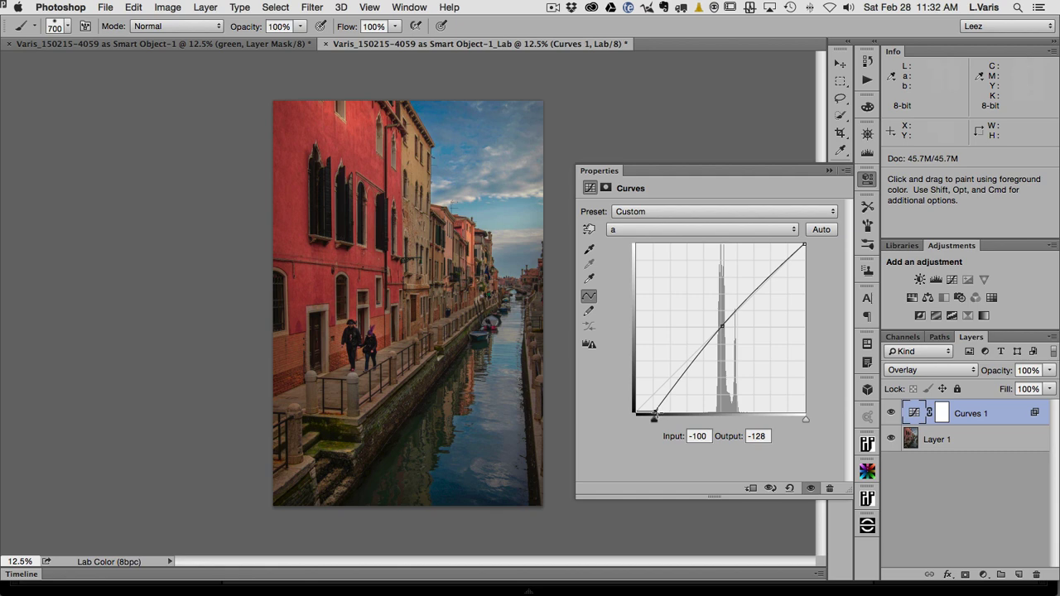
Fine-tune the a curve's lower endpoint, then use targeted adjustment to anchor the red wall's tones and lower that point slightly.
left_click_drag(654, 414, 657, 413)
left_click(589, 230)
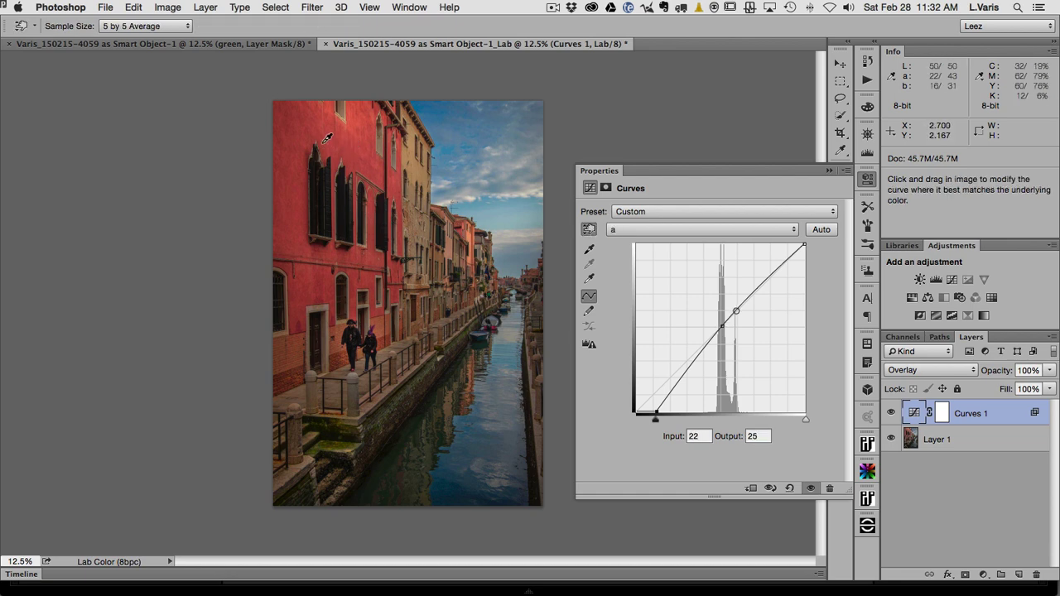
left_click(734, 312)
key("Down")
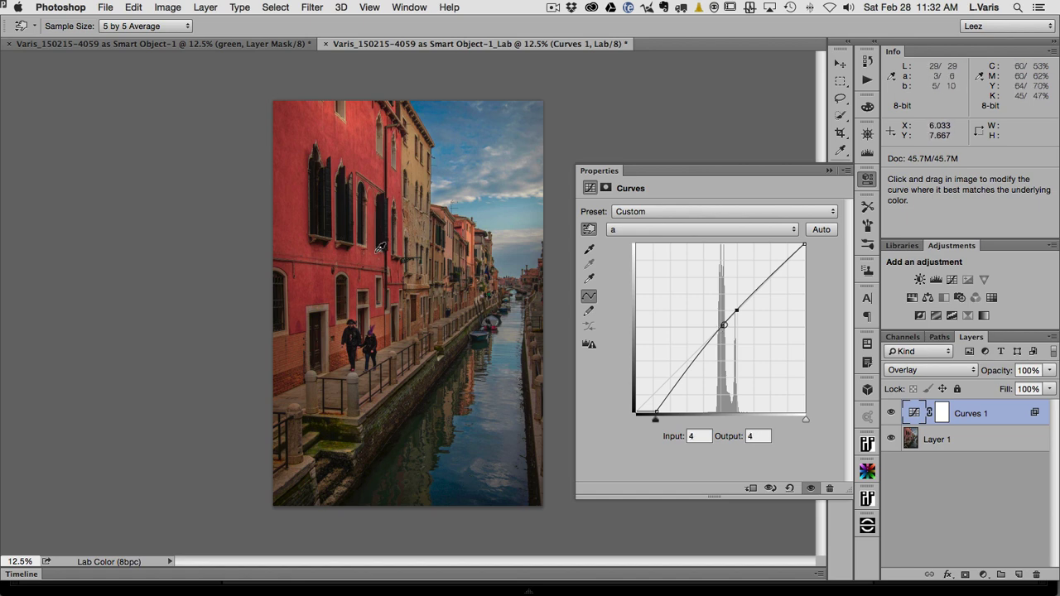
left_click(866, 180)
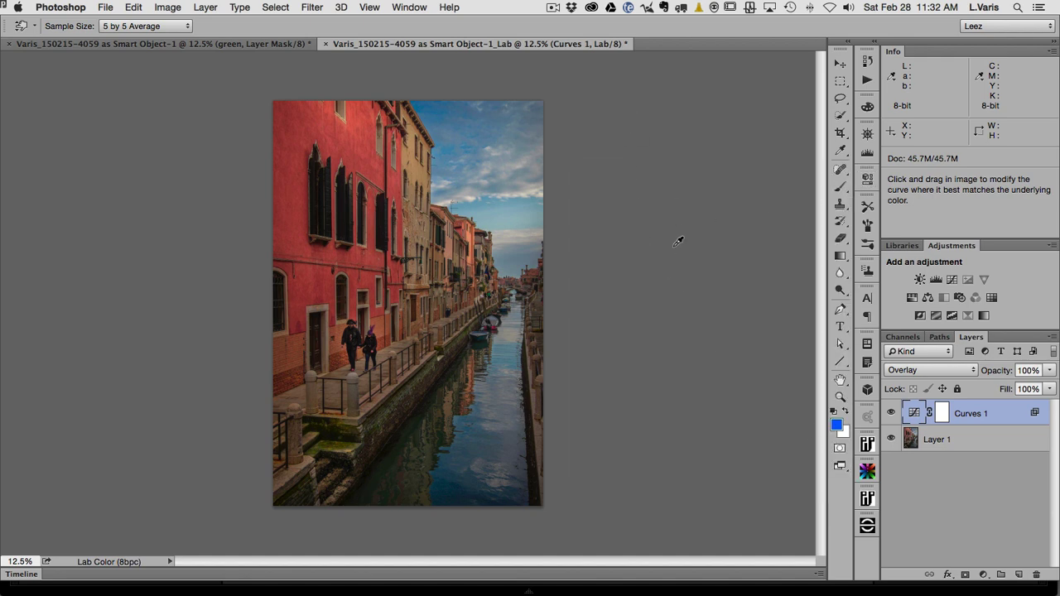
Convert the Curves 1 adjustment layer and Layer 1 of the Lab document together into one smart object.
left_click(910, 439)
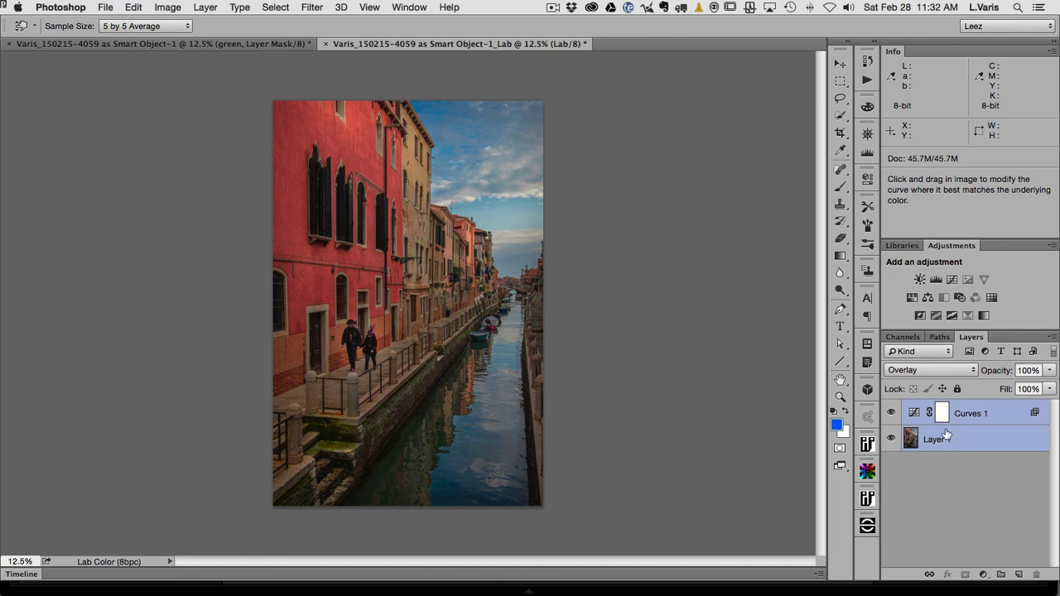
left_click(1050, 339)
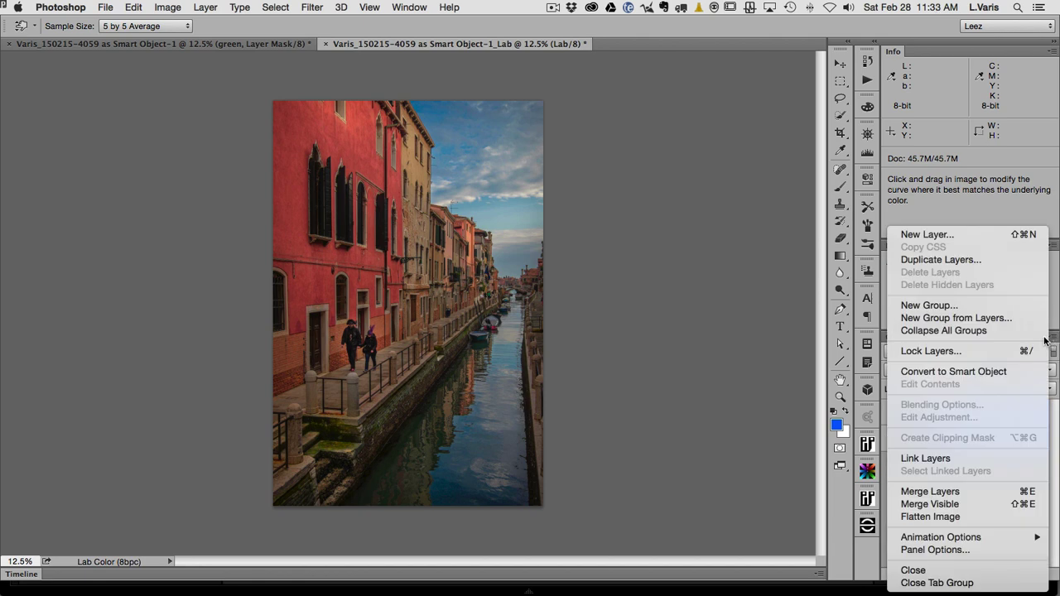
left_click(922, 371)
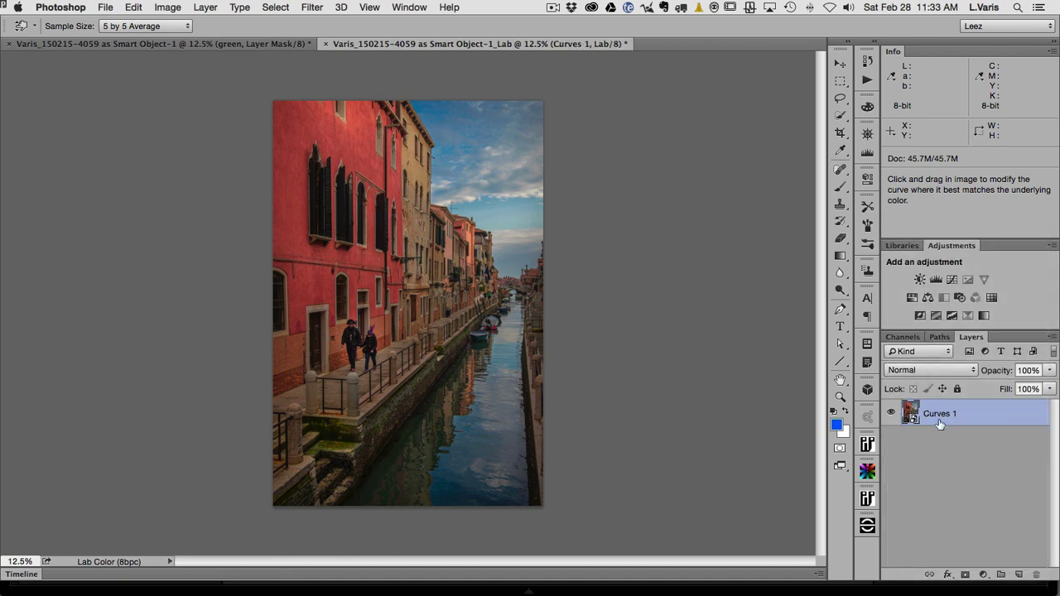
Copy the smart object in register into the original RGB document and place it unclipped at the top of the layer stack.
left_click(841, 64)
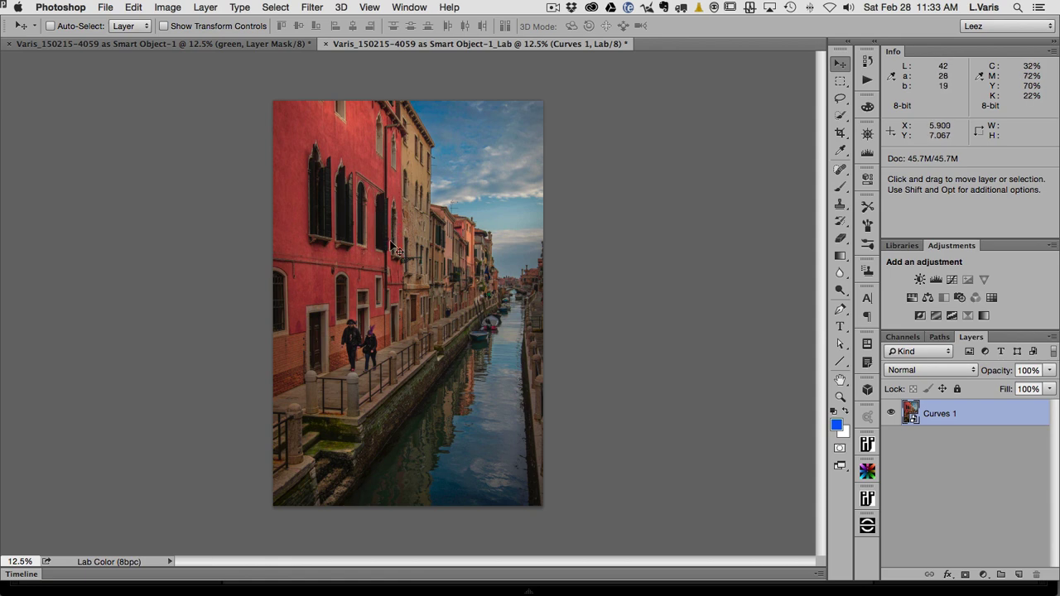
left_click_drag(396, 249, 253, 74)
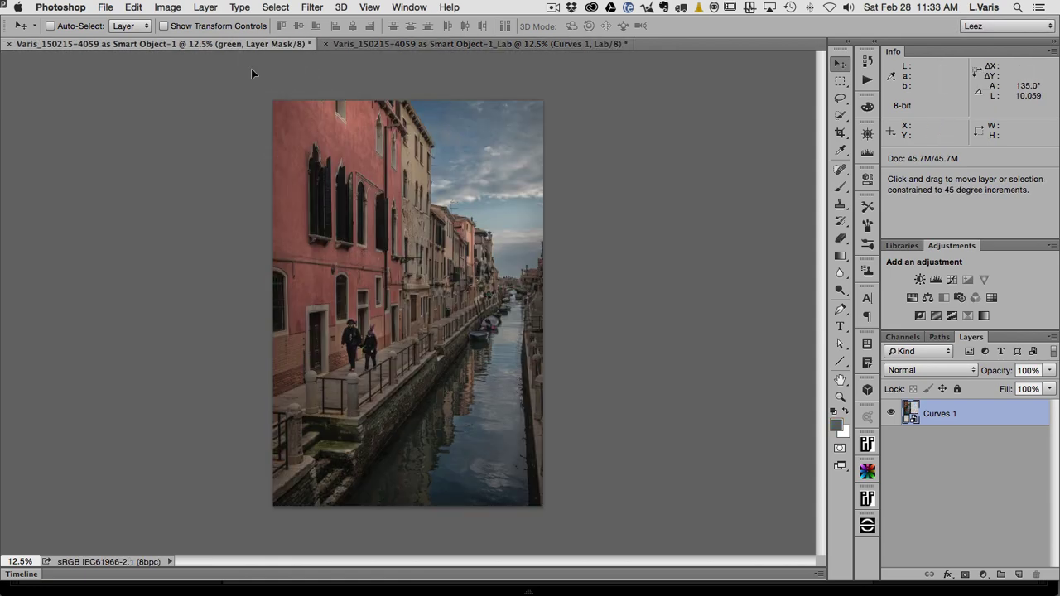
left_click_drag(425, 209, 432, 214)
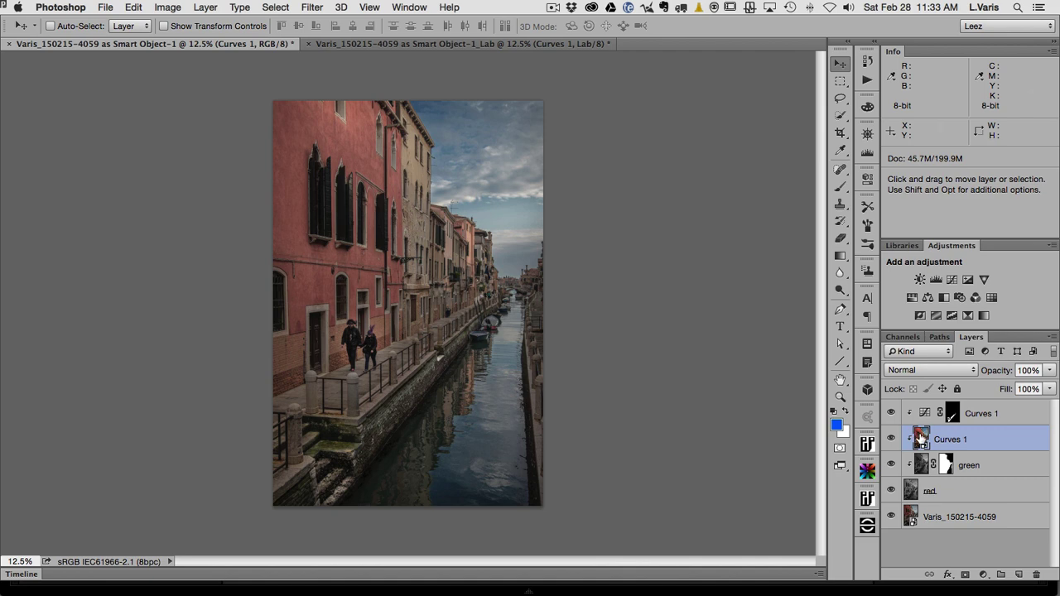
left_click_drag(921, 437, 920, 405)
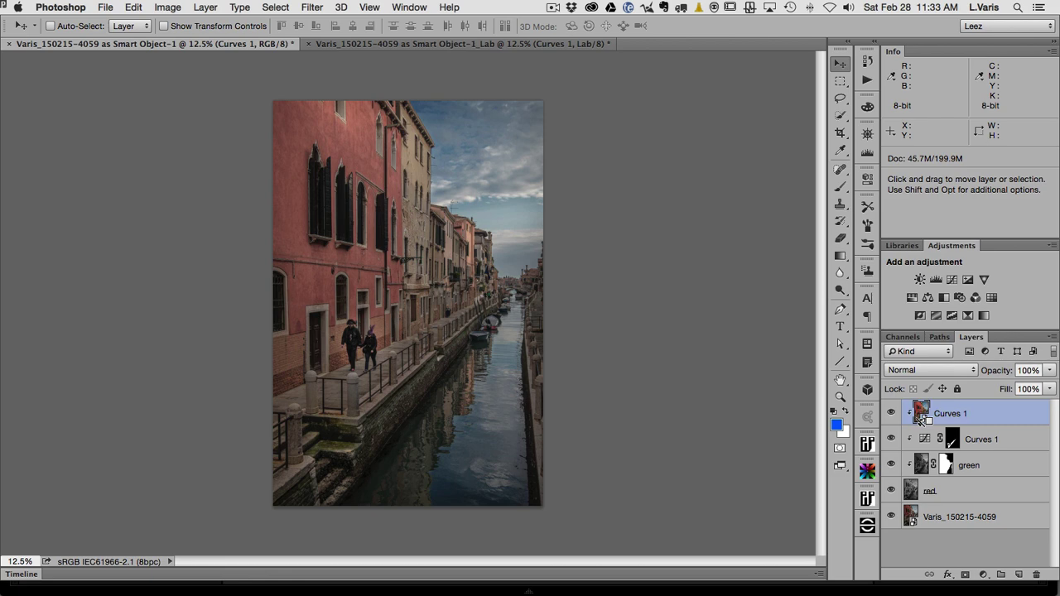
left_click(920, 416, "alt")
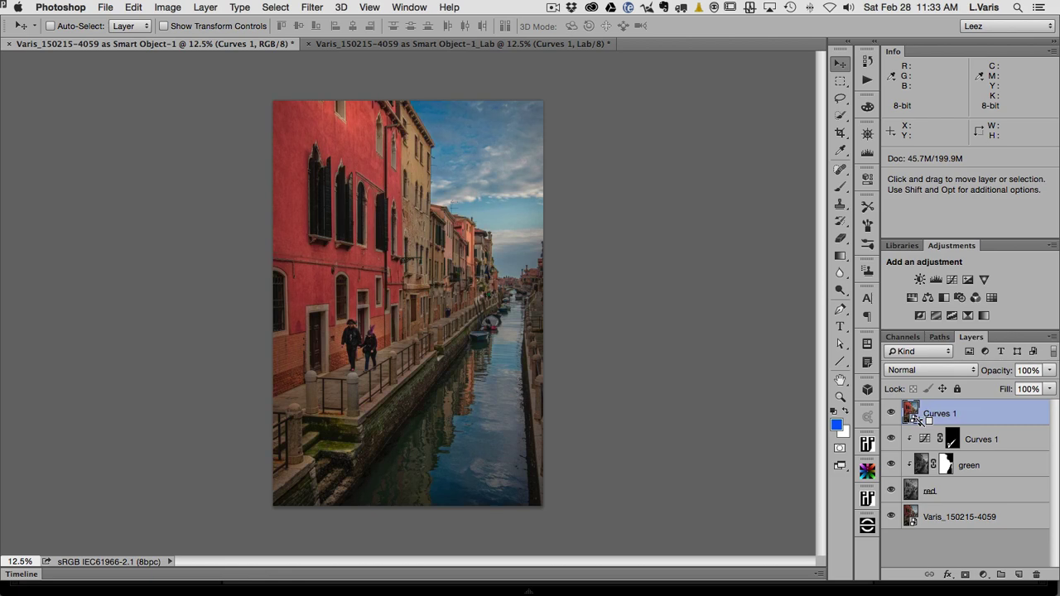
Set the imported smart object's blend mode to Color and check the image with the masked Curves 1 layer off and on.
left_click(934, 371)
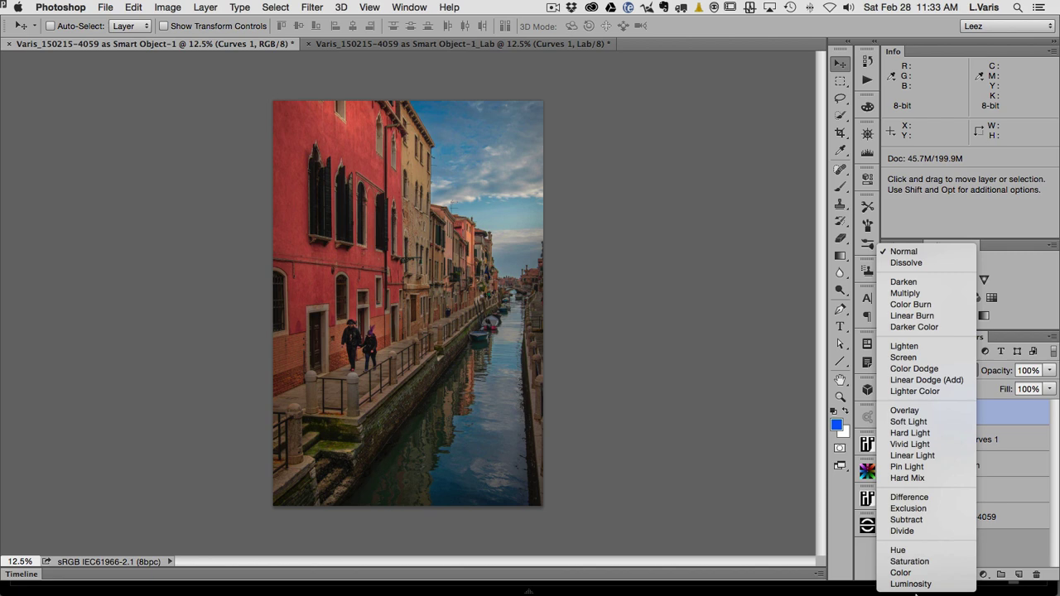
left_click(916, 575)
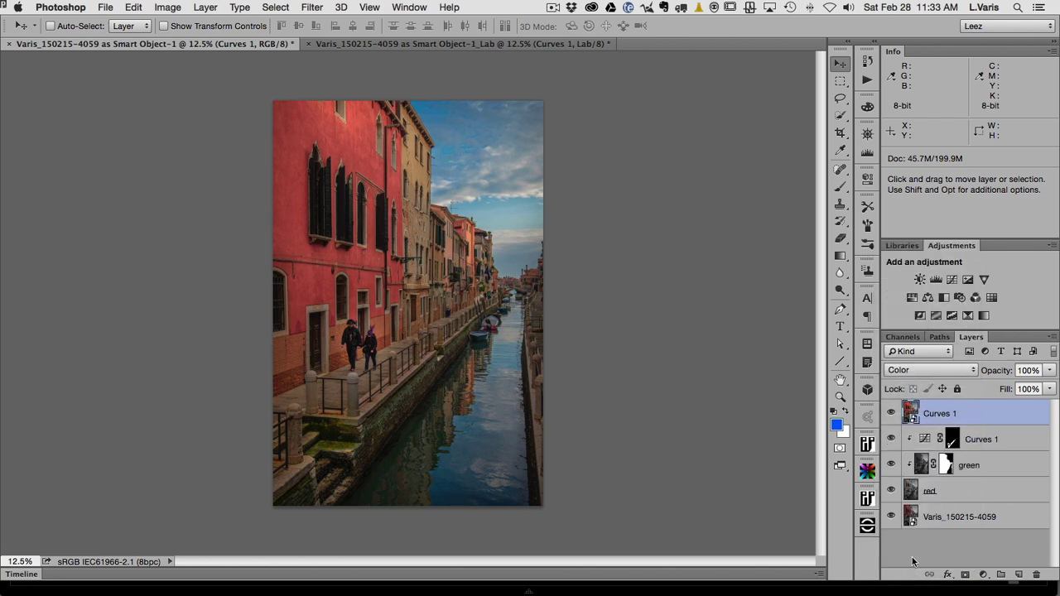
left_click(893, 443)
left_click(893, 443)
Examine the b channel of the Lab document on its own.
left_click(458, 45)
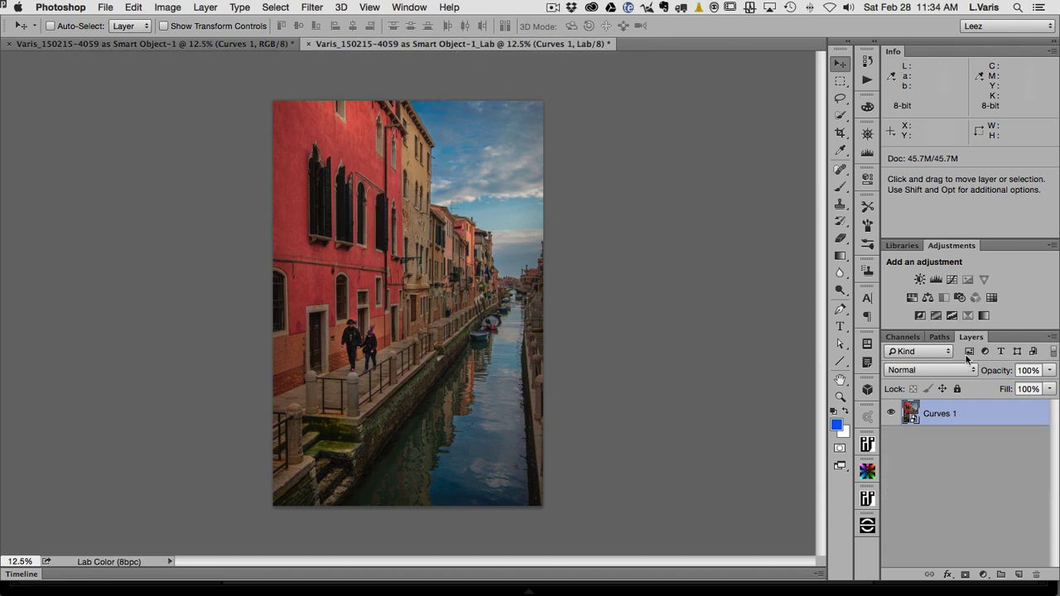
left_click(902, 337)
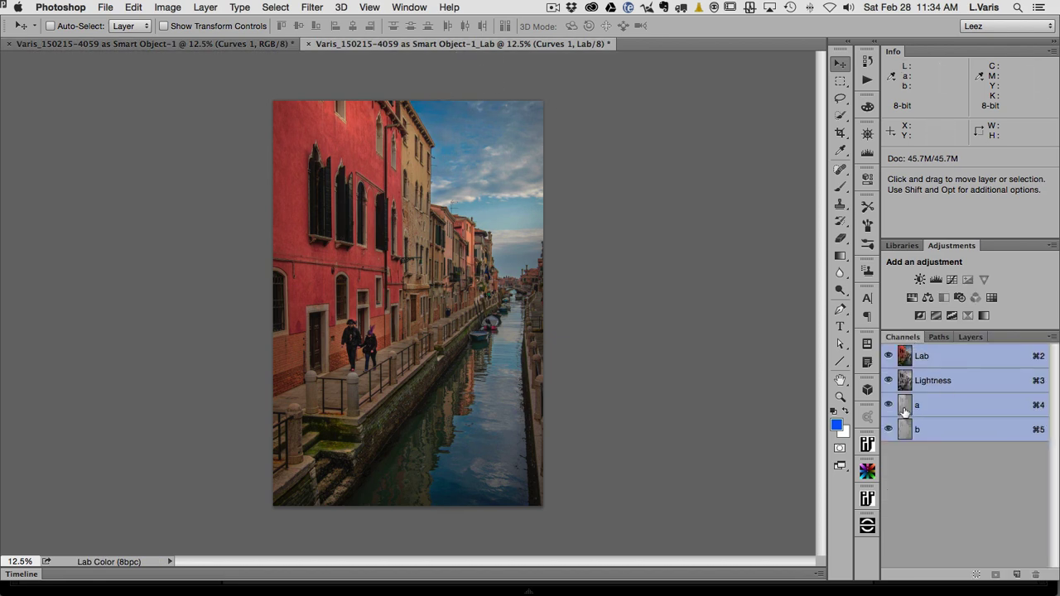
left_click(904, 432)
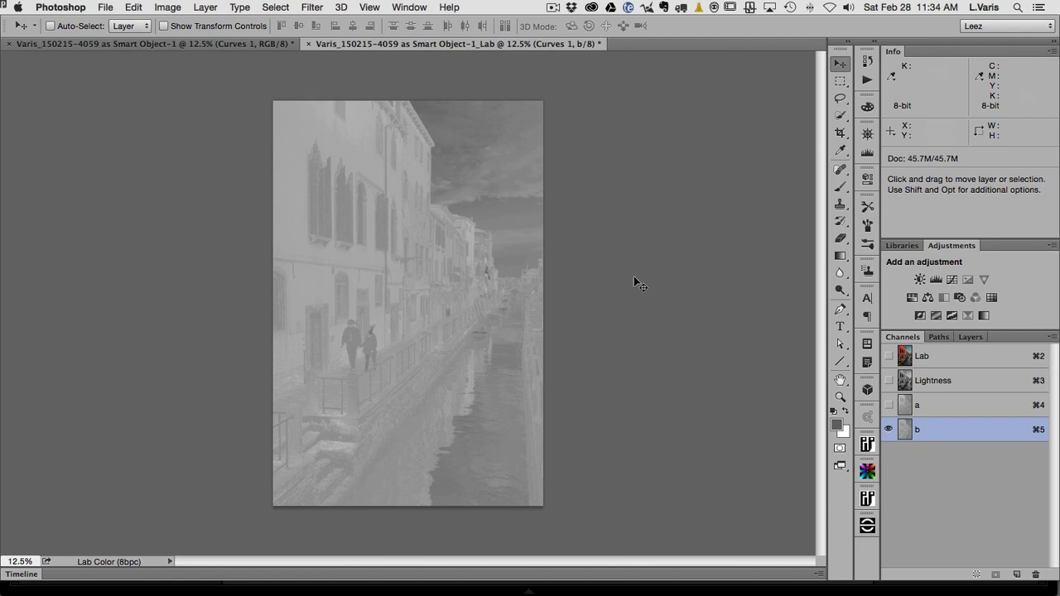
Add an empty layer above the Color-blended smart object in the RGB document and name it b-blend.
left_click(229, 44)
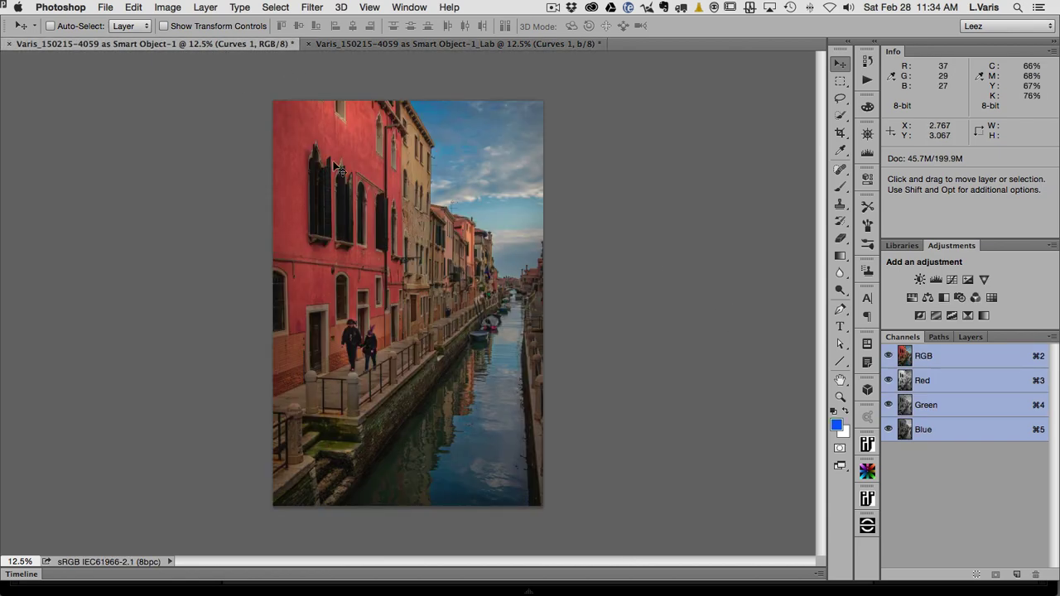
left_click(970, 337)
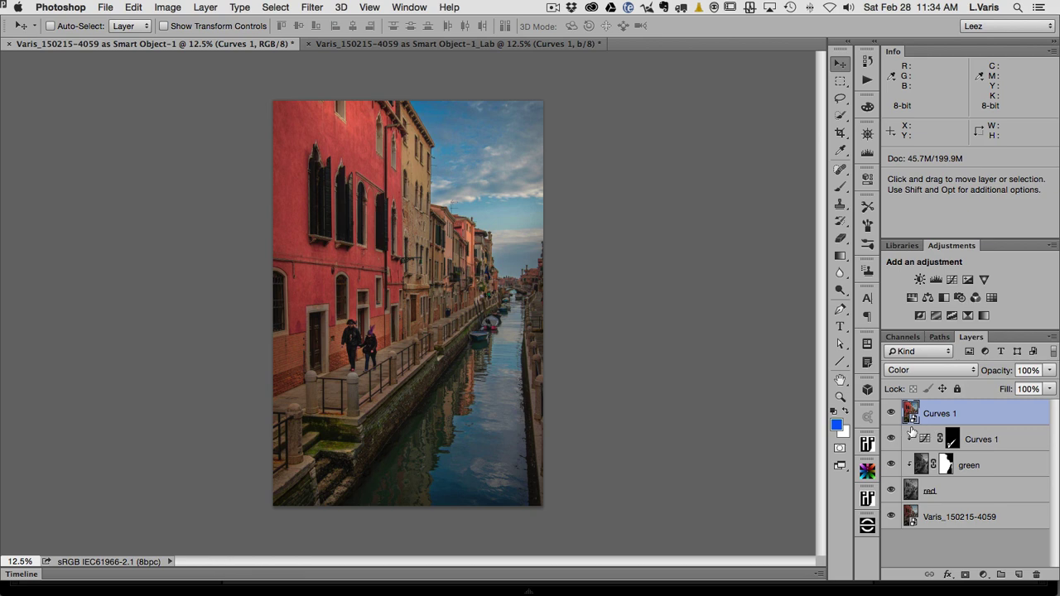
left_click(1019, 575)
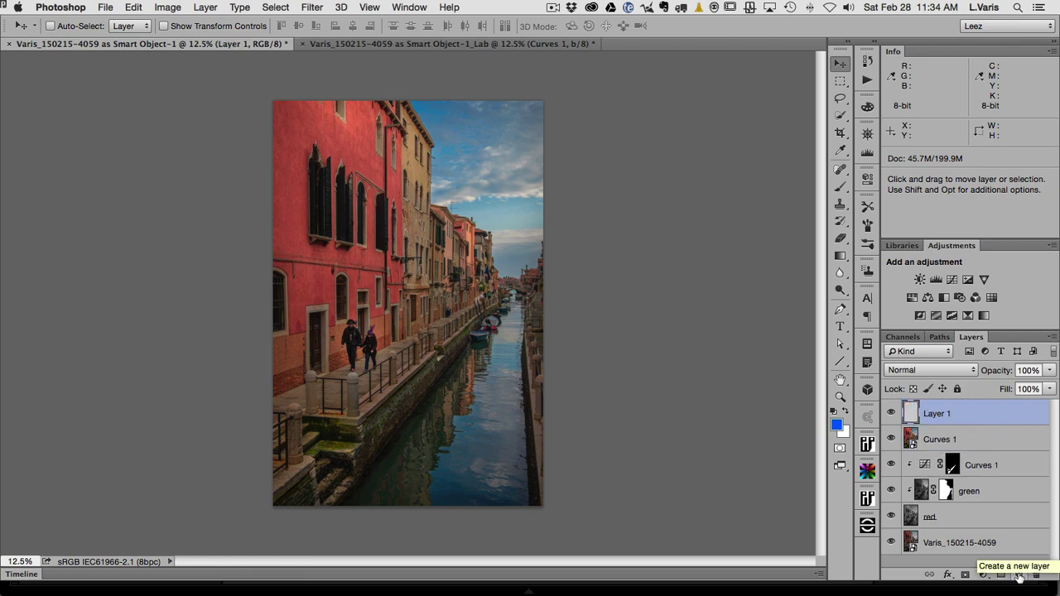
double_click(933, 415)
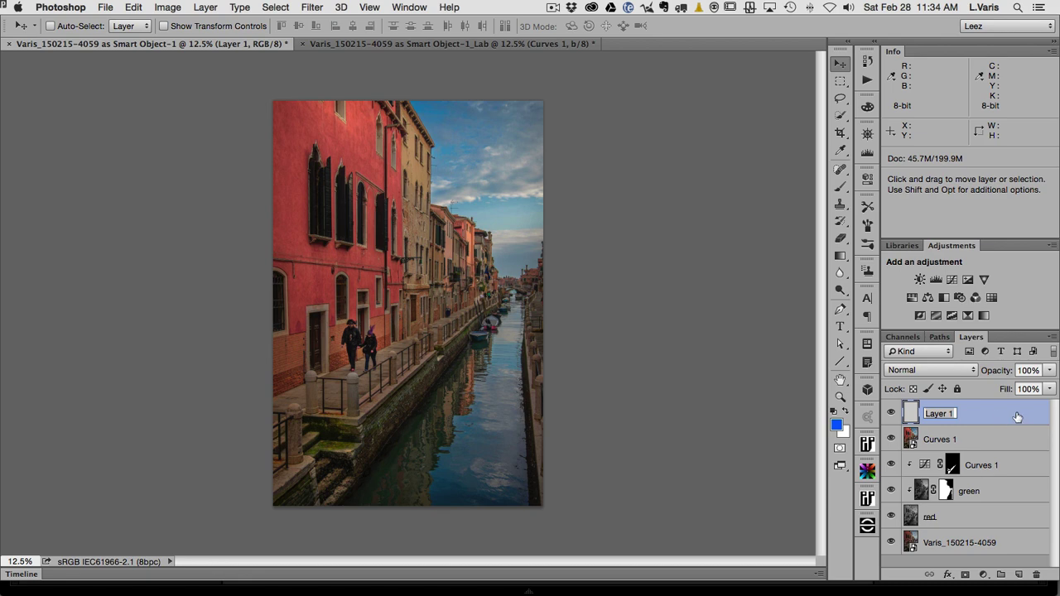
type("b-blend")
left_click(909, 412)
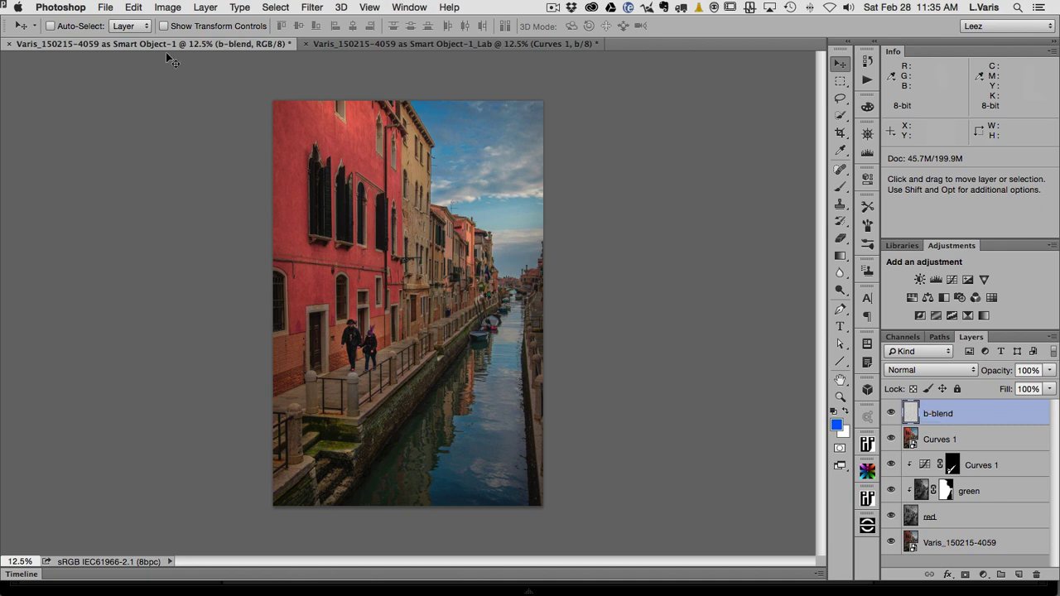
Apply the Lab document's merged b channel to the b-blend layer with Apply Image and set the layer's blend mode to Overlay.
left_click(167, 9)
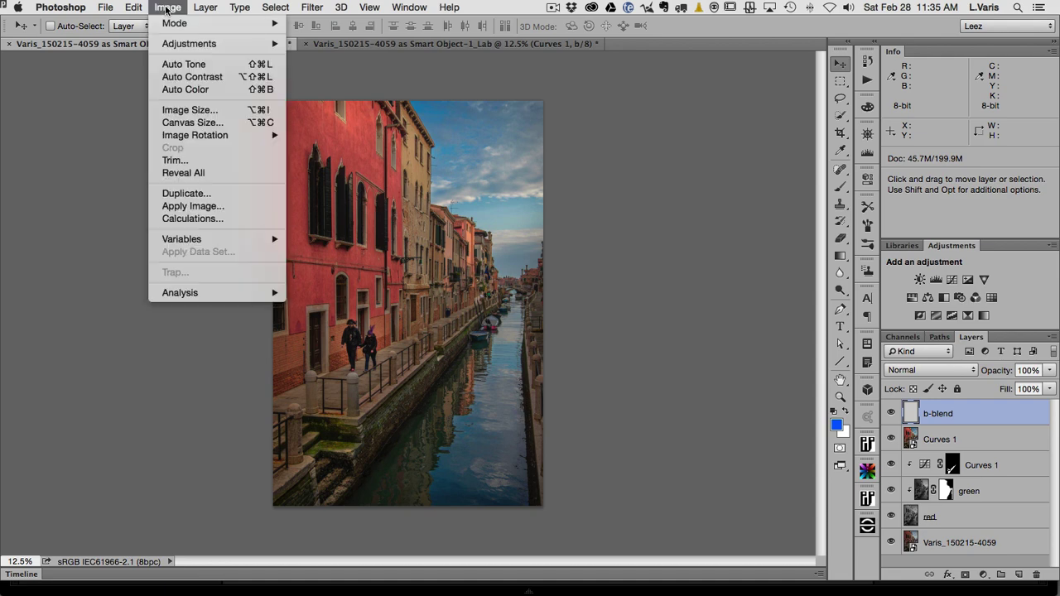
left_click(169, 206)
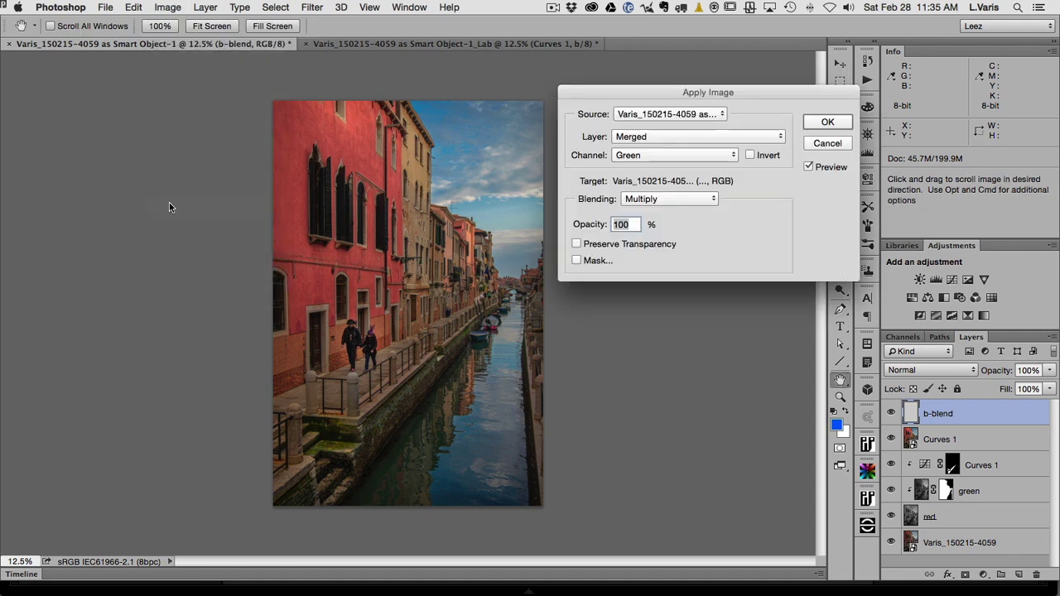
left_click(702, 118)
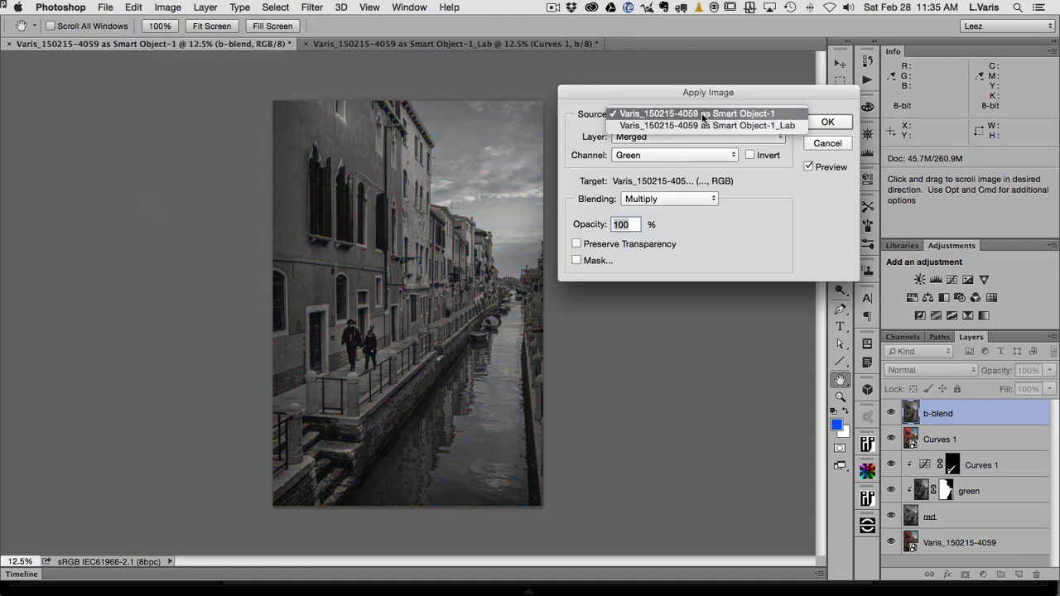
left_click(767, 124)
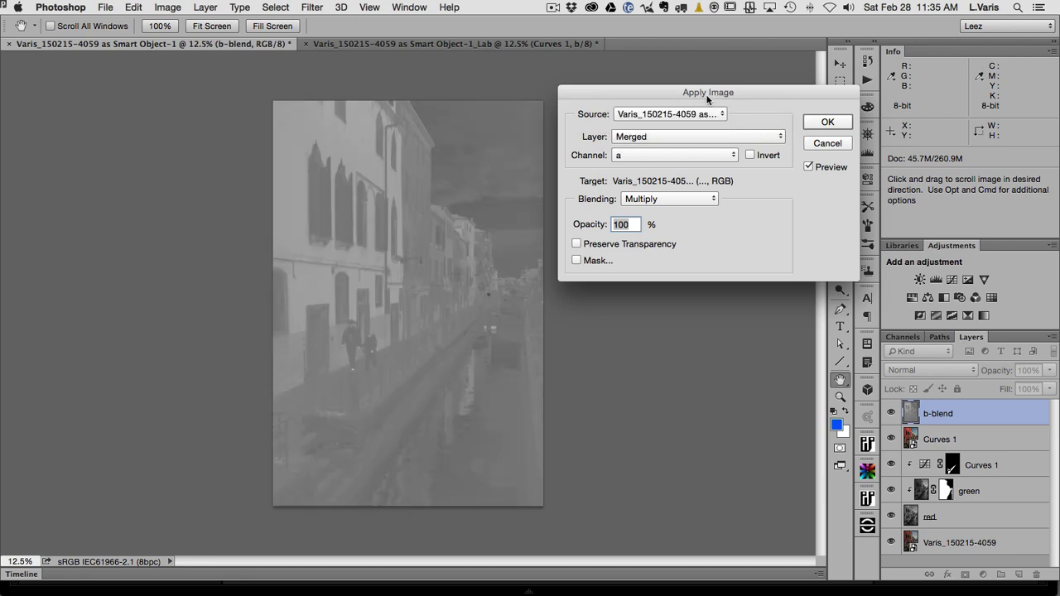
left_click(649, 155)
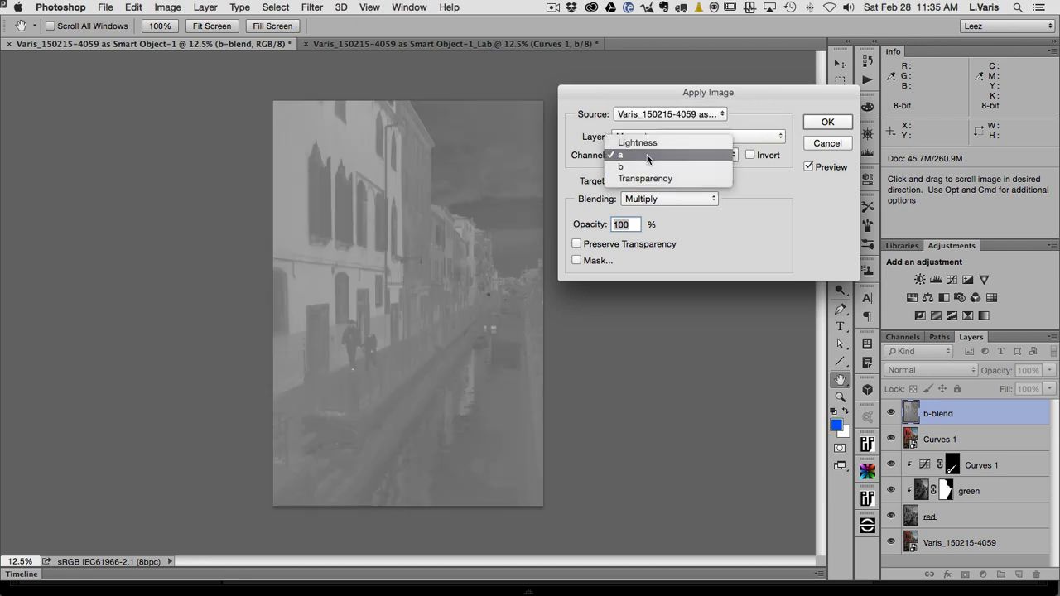
left_click(644, 168)
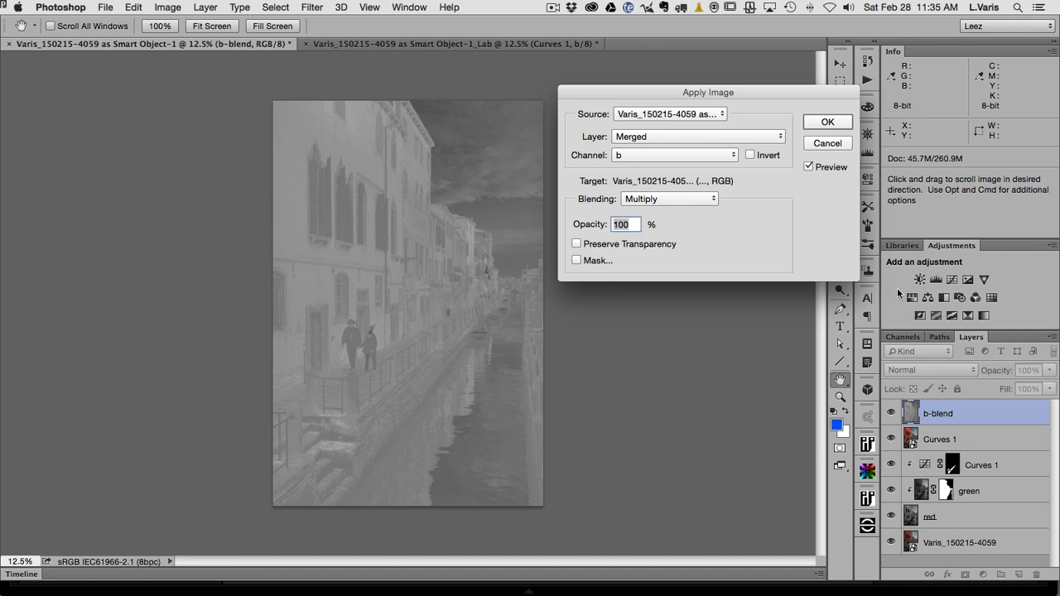
left_click(816, 124)
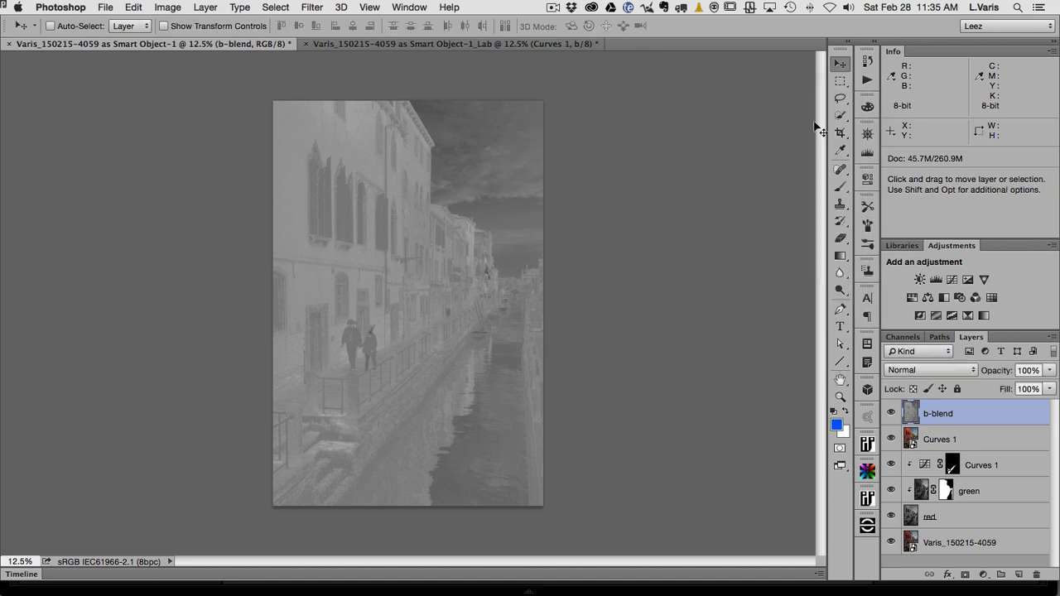
left_click(932, 371)
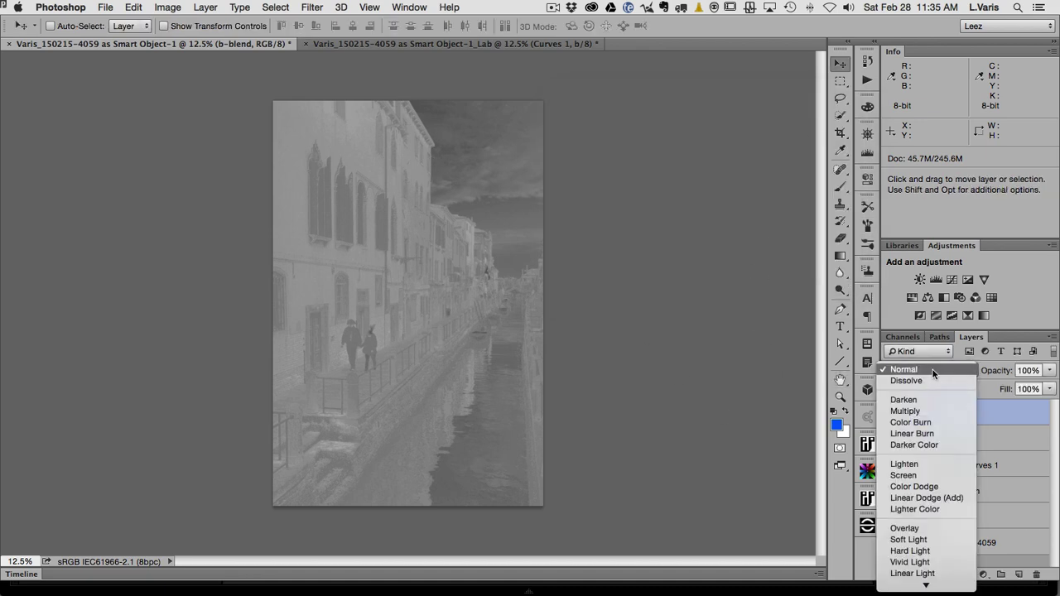
left_click(924, 530)
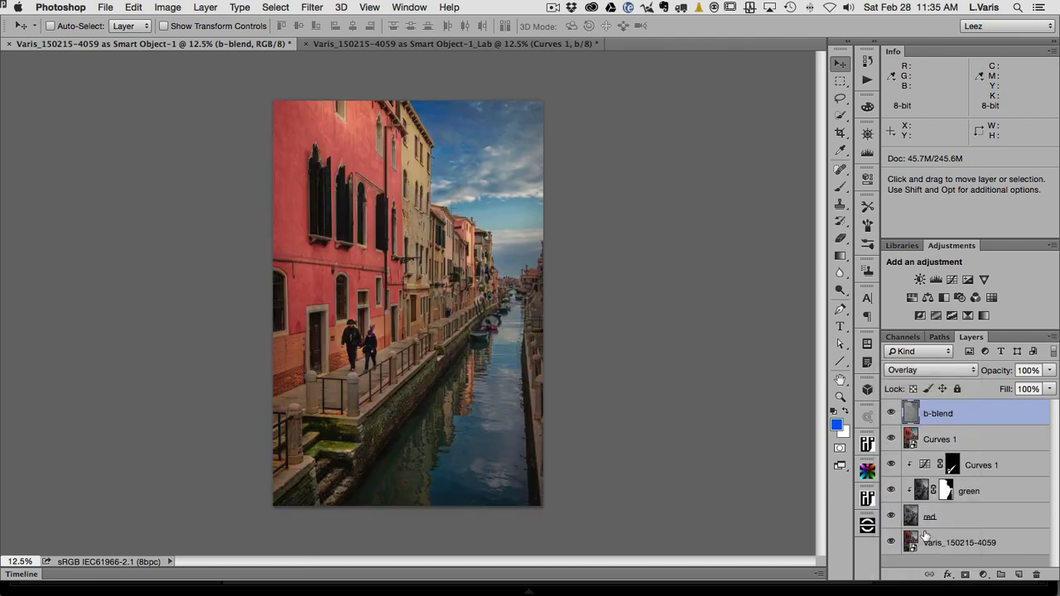
Compare the photo repeatedly with and without the b-blend layer, leaving the layer visible.
left_click(891, 413)
left_click(891, 413)
left_click(891, 413)
left_click(891, 414)
left_click(891, 413)
left_click(891, 414)
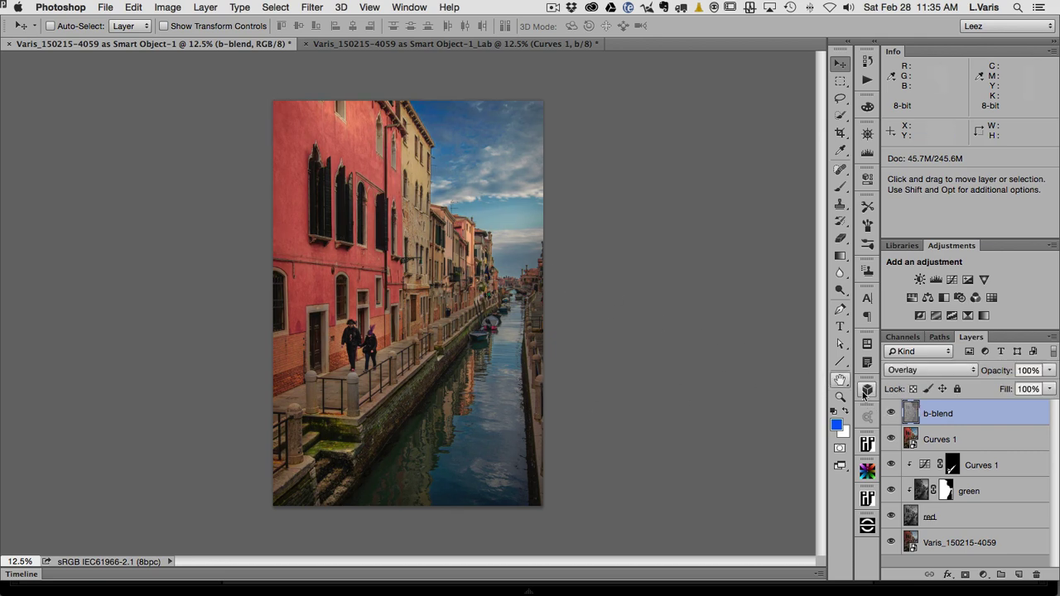
left_click(891, 414)
left_click(891, 413)
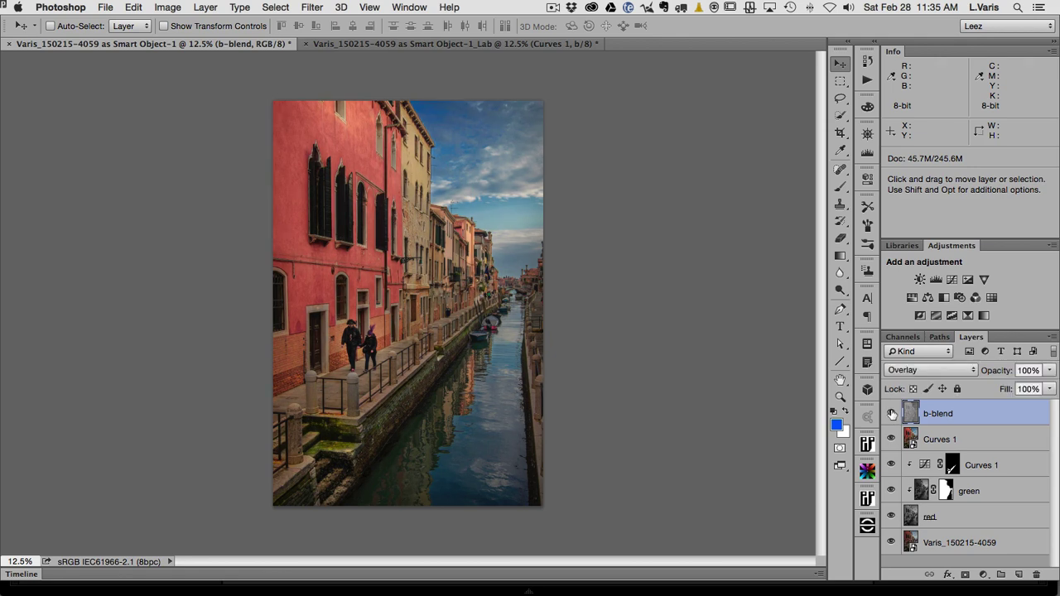
left_click(891, 413)
left_click(891, 413)
left_click(891, 413)
left_click(891, 413)
left_click(891, 413)
left_click(891, 413)
left_click(891, 414)
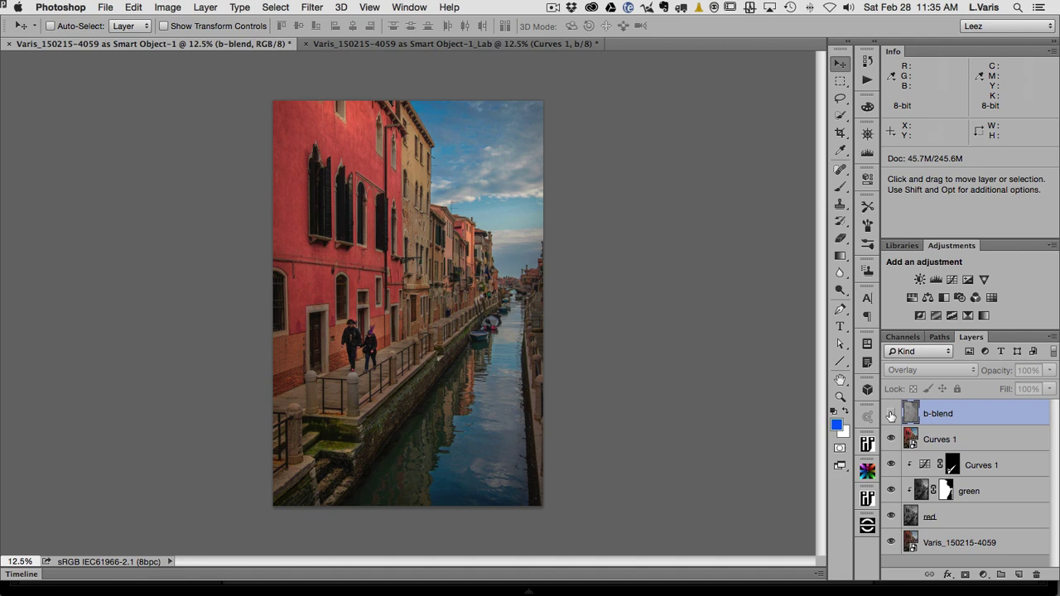
left_click(891, 413)
left_click(891, 413)
left_click(891, 413)
left_click(891, 413)
left_click(891, 413)
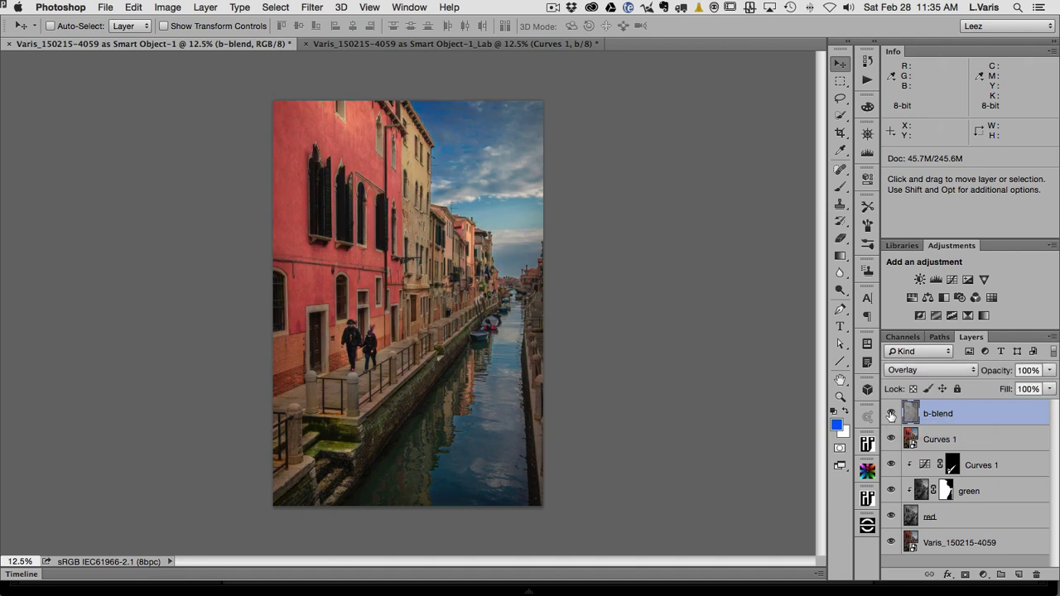
left_click(891, 414)
left_click(891, 413)
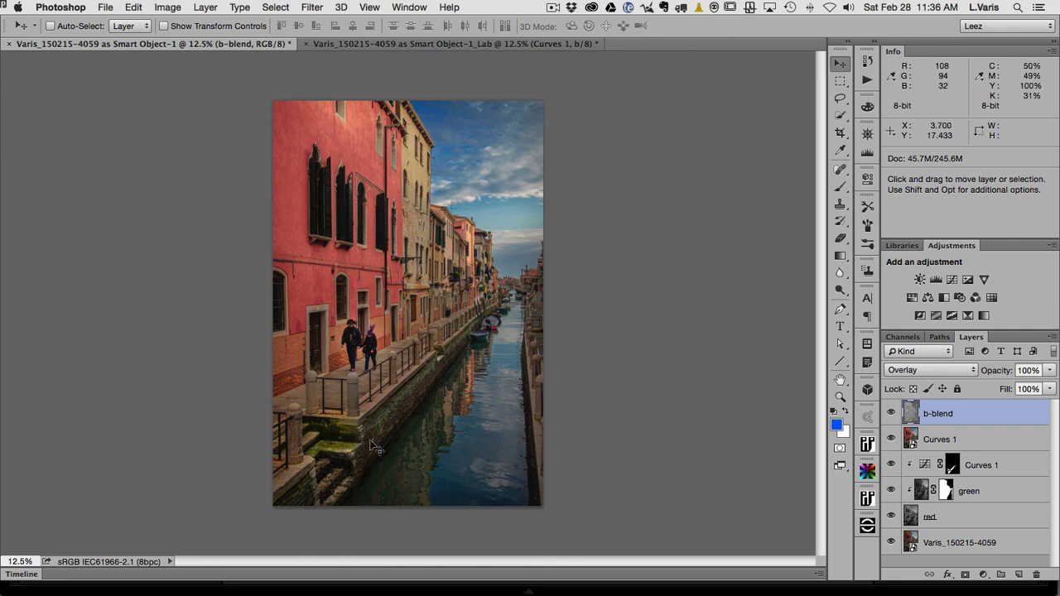
Try the b-blend layer beneath the Color-blended smart object, compare the mossy canal steps, and return it to the top of the stack.
mouse_move(910, 412)
left_mouse_down()
mouse_move(910, 449)
mouse_move(907, 408)
left_mouse_up()
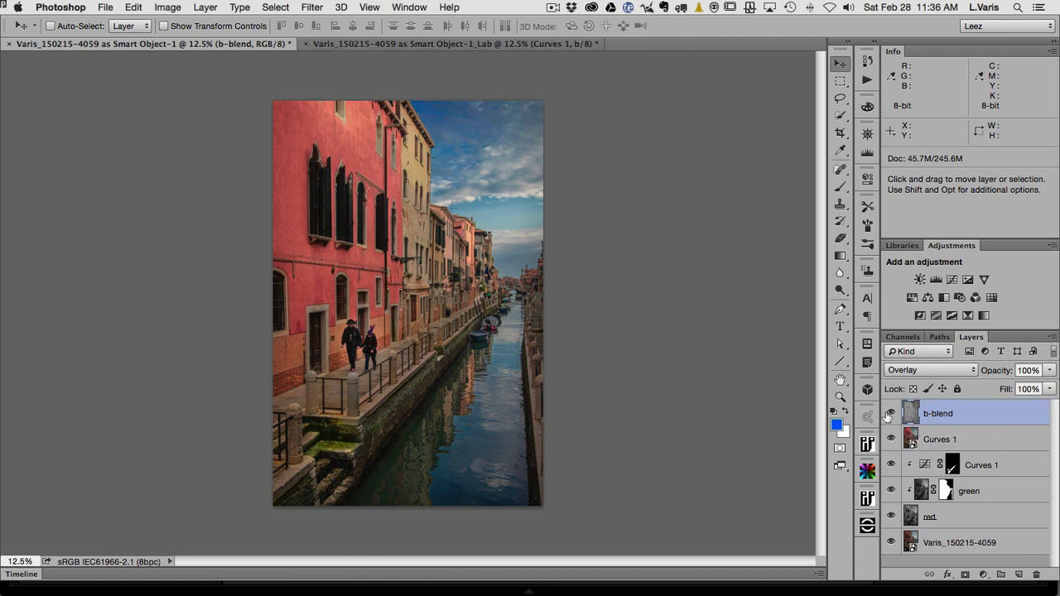
left_click(330, 447, "super")
left_click(415, 344, "super")
left_click(414, 301, "super")
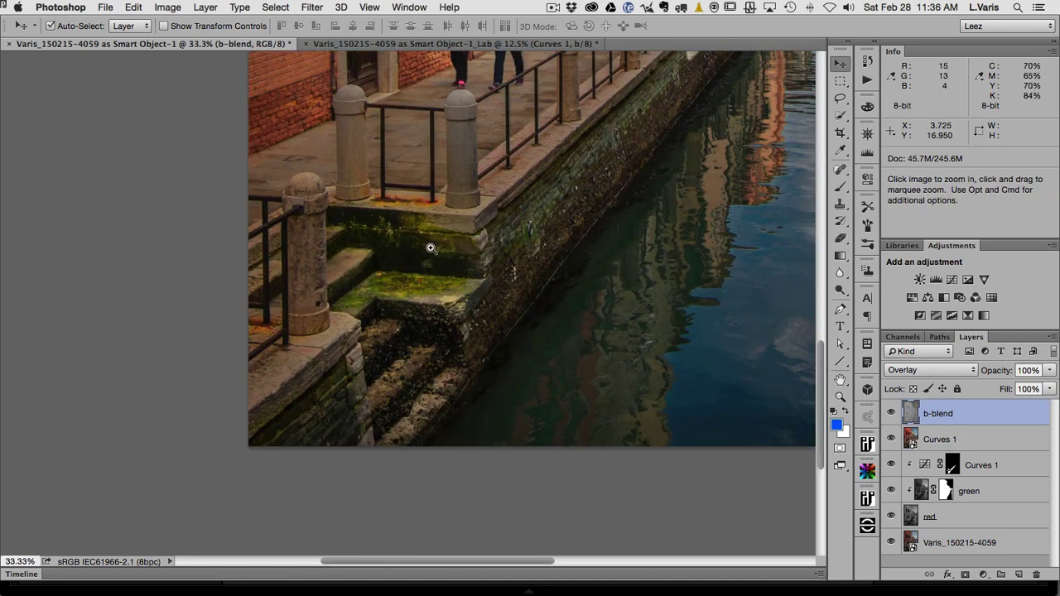
left_click_drag(406, 289, 336, 387)
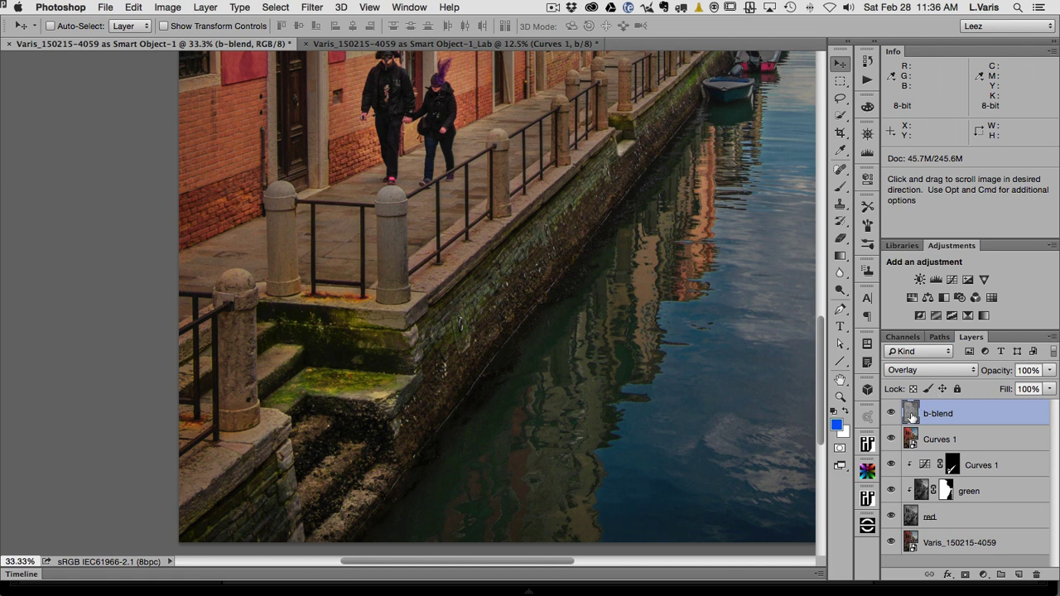
mouse_move(911, 414)
left_mouse_down()
mouse_move(911, 461)
mouse_move(909, 411)
left_mouse_up()
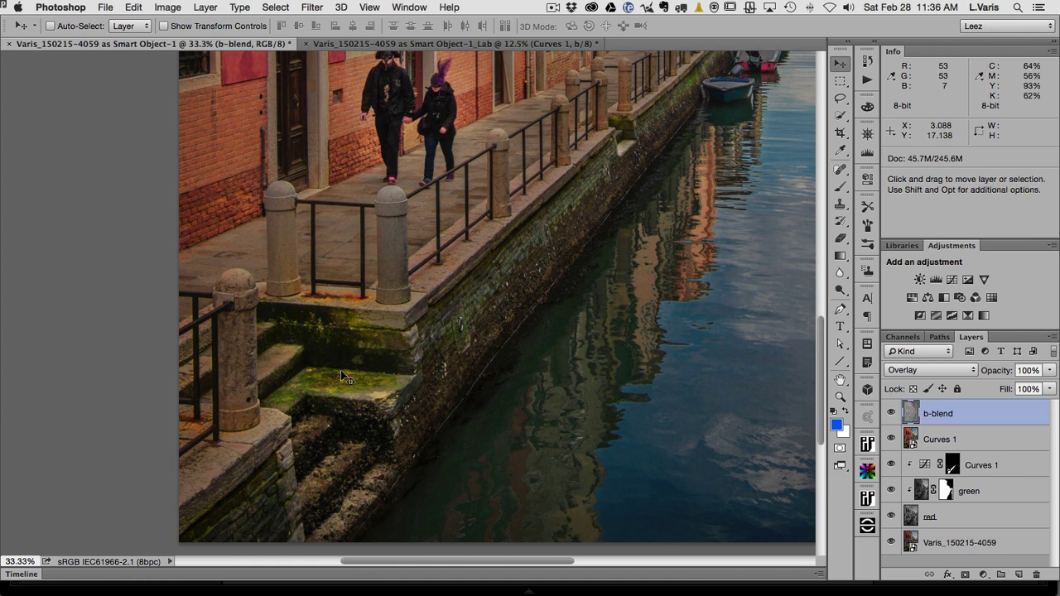
mouse_move(910, 414)
left_mouse_down()
mouse_move(911, 451)
mouse_move(911, 410)
left_mouse_up()
left_click_drag(911, 421, 911, 447)
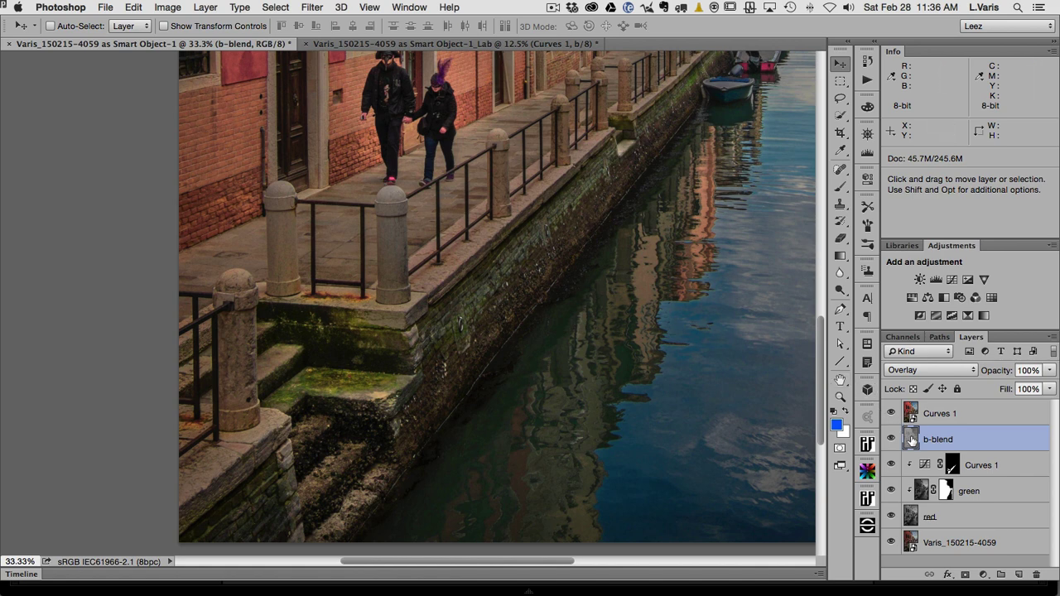
left_click_drag(911, 439, 910, 410)
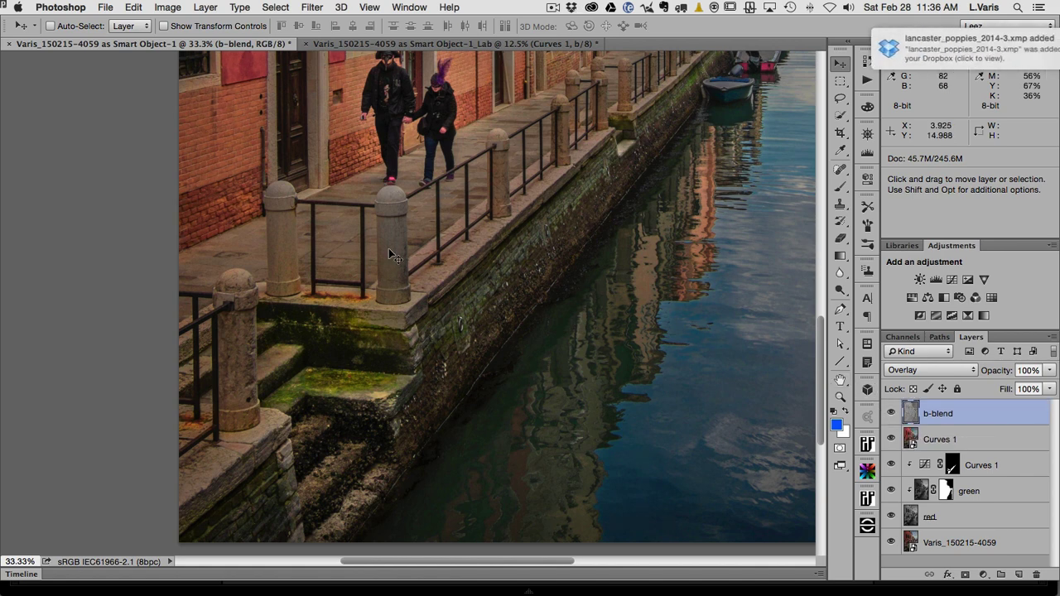
Compare the boats and canal water with b-blend moved beneath the Color-blended smart object, and restore the layer to the top.
left_click_drag(475, 207, 454, 331)
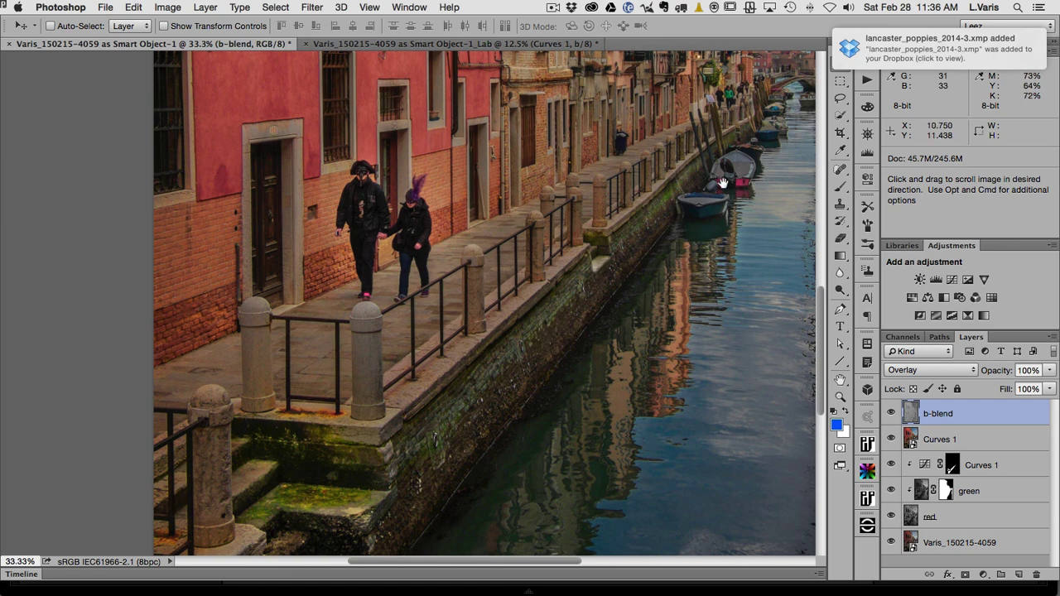
left_click_drag(727, 184, 660, 228)
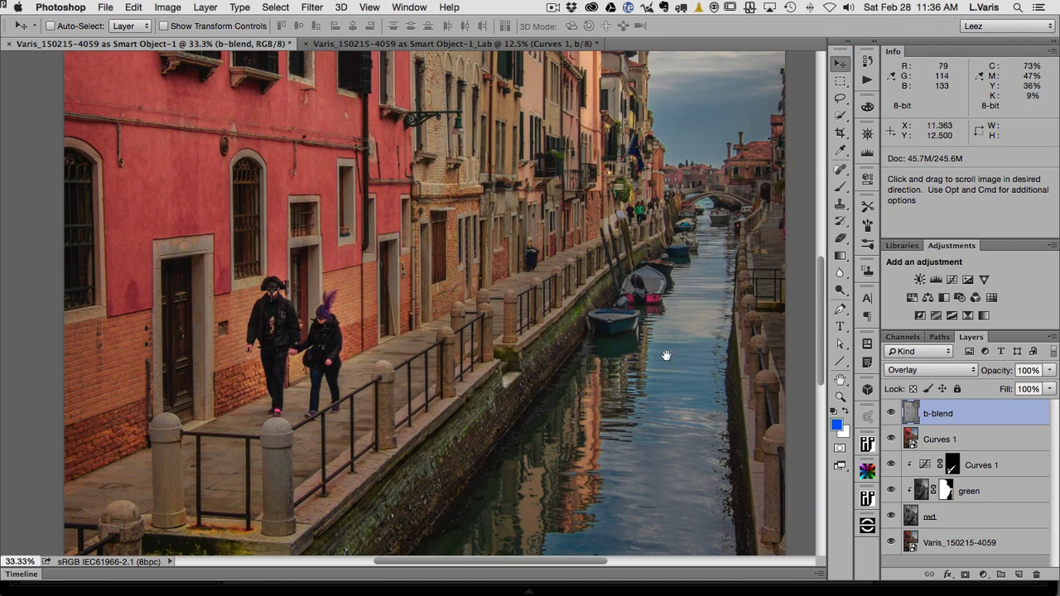
left_click_drag(905, 412, 909, 446)
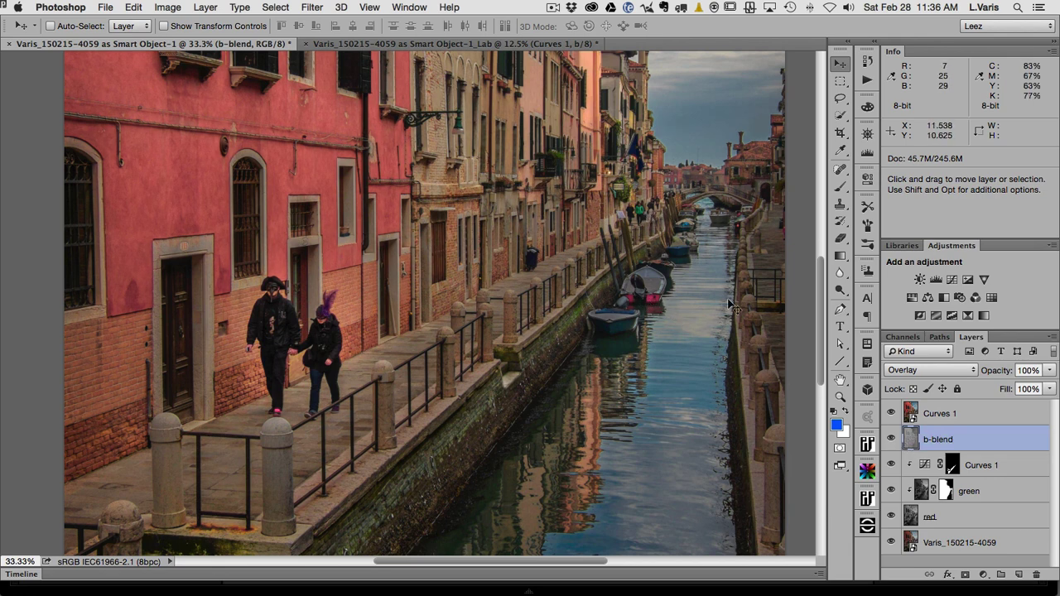
left_click_drag(907, 441, 911, 405)
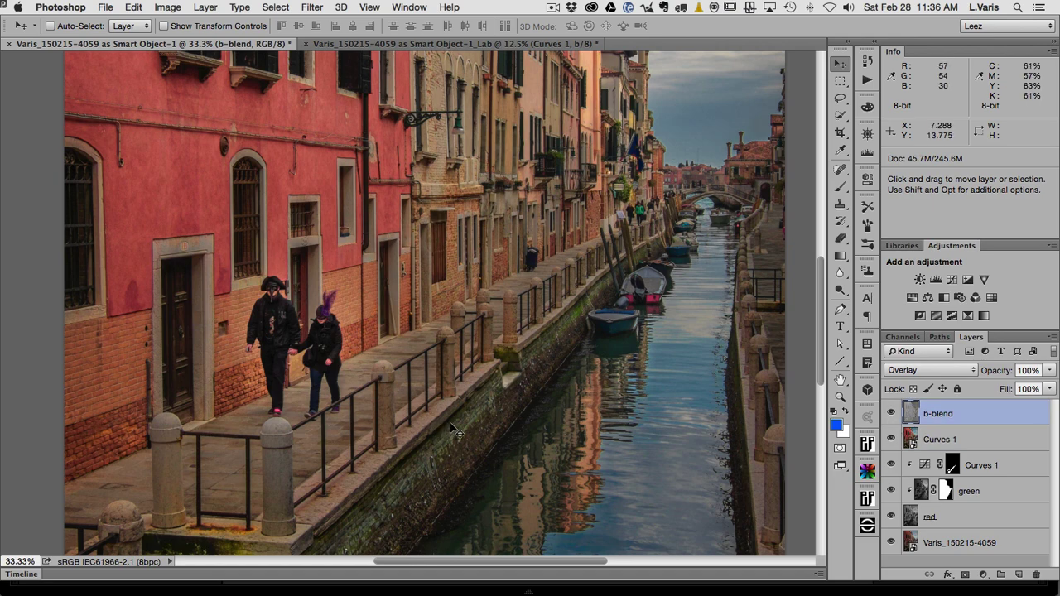
Add a layer mask to b-blend and paint black over the canal water with a 600-pixel brush.
key("super+minus")
key("super+minus")
key("super+minus")
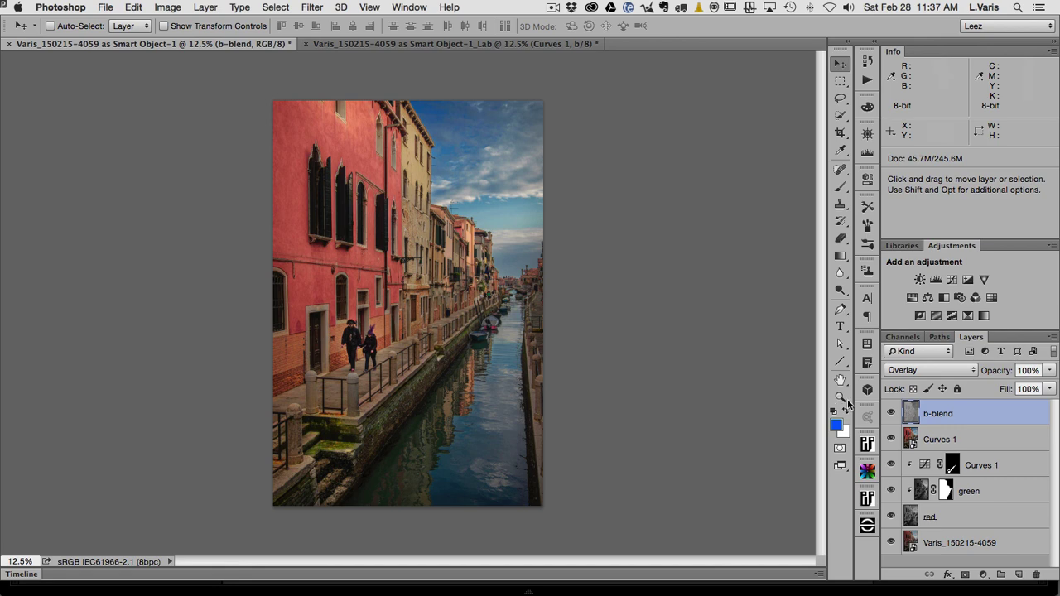
left_click(891, 414)
left_click(891, 413)
left_click(965, 573)
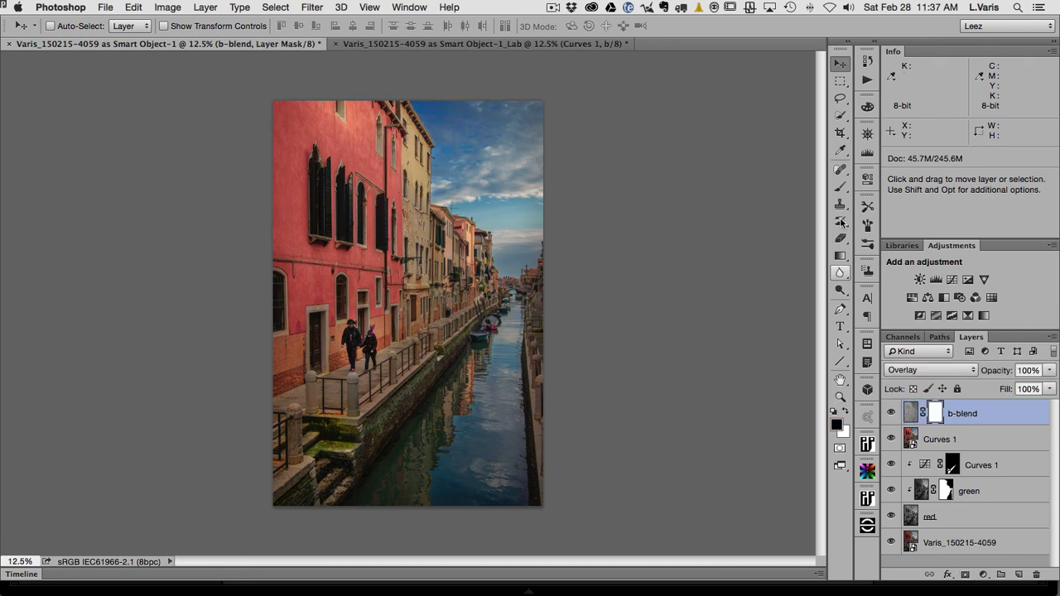
left_click(840, 188)
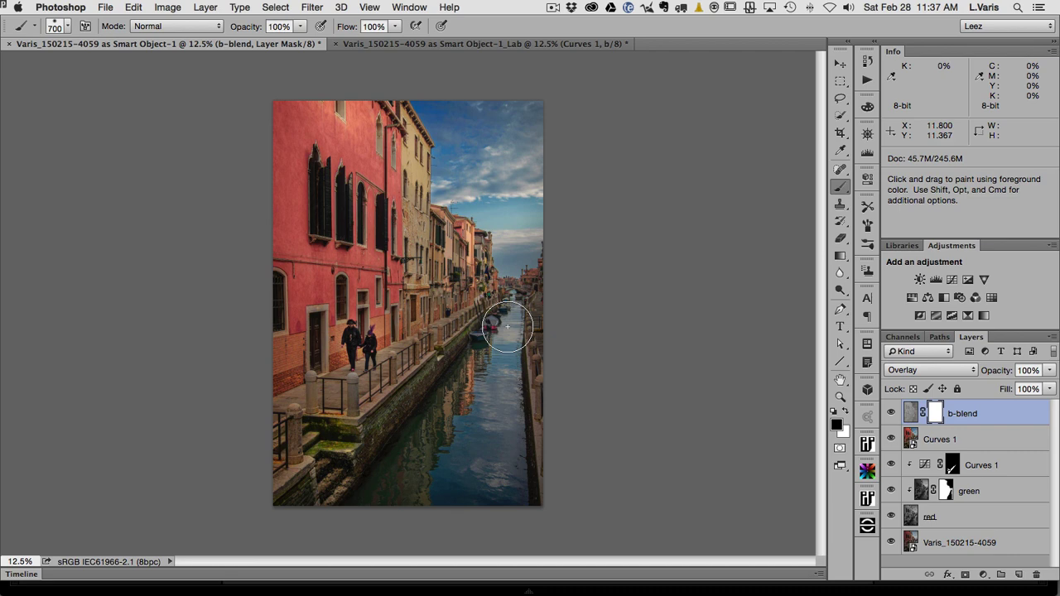
key("bracketleft")
mouse_move(509, 321)
left_mouse_down()
mouse_move(475, 426)
mouse_move(479, 411)
mouse_move(439, 435)
mouse_move(468, 418)
mouse_move(529, 309)
mouse_move(491, 367)
left_mouse_up()
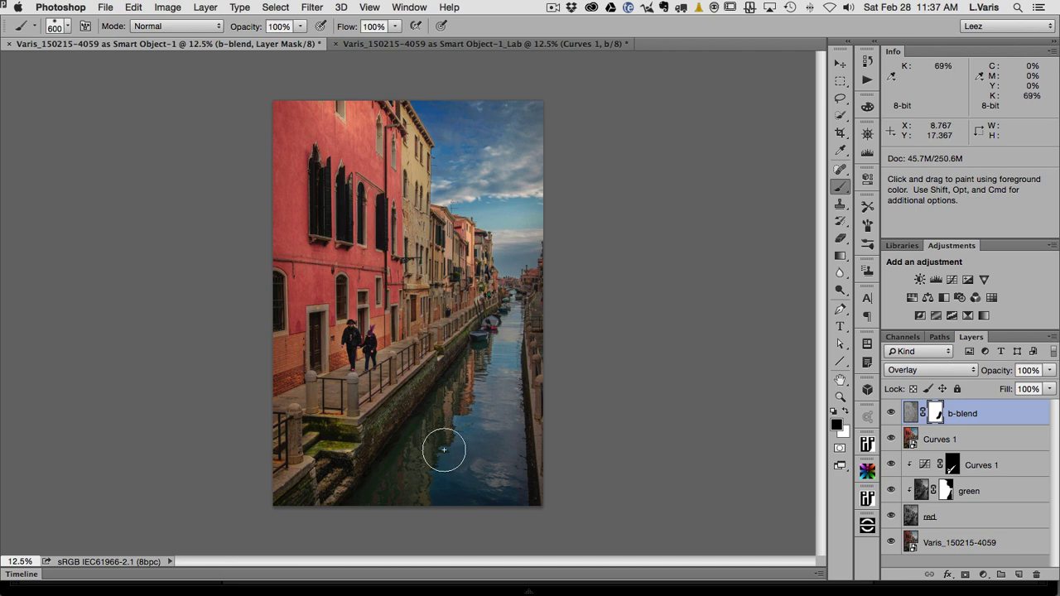
Compare the photo with and without the masked b-blend layer, leaving the layer visible.
left_click(891, 414)
left_click(890, 414)
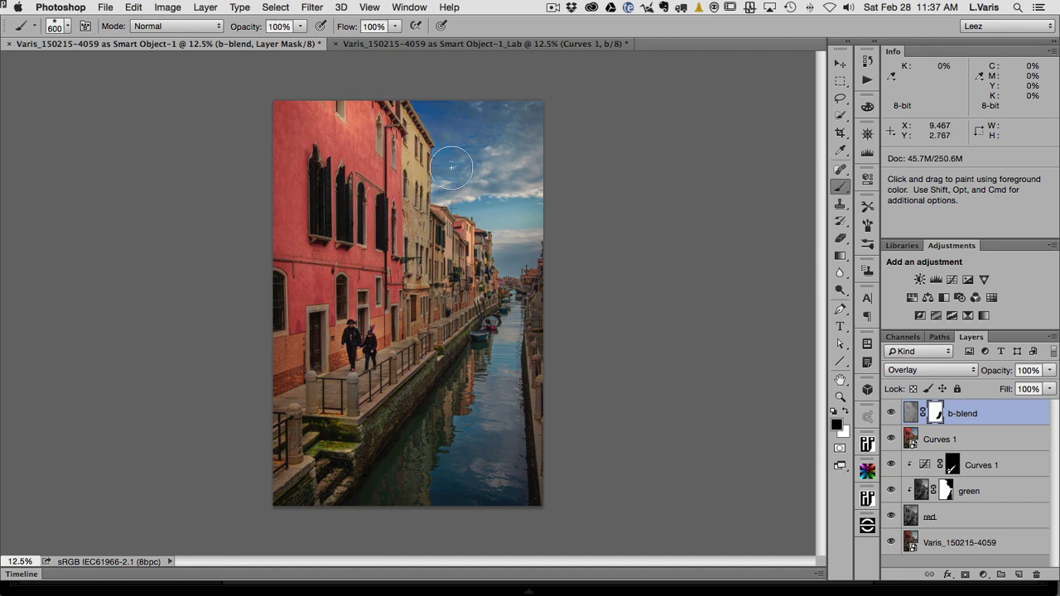
left_click(890, 414)
left_click(890, 414)
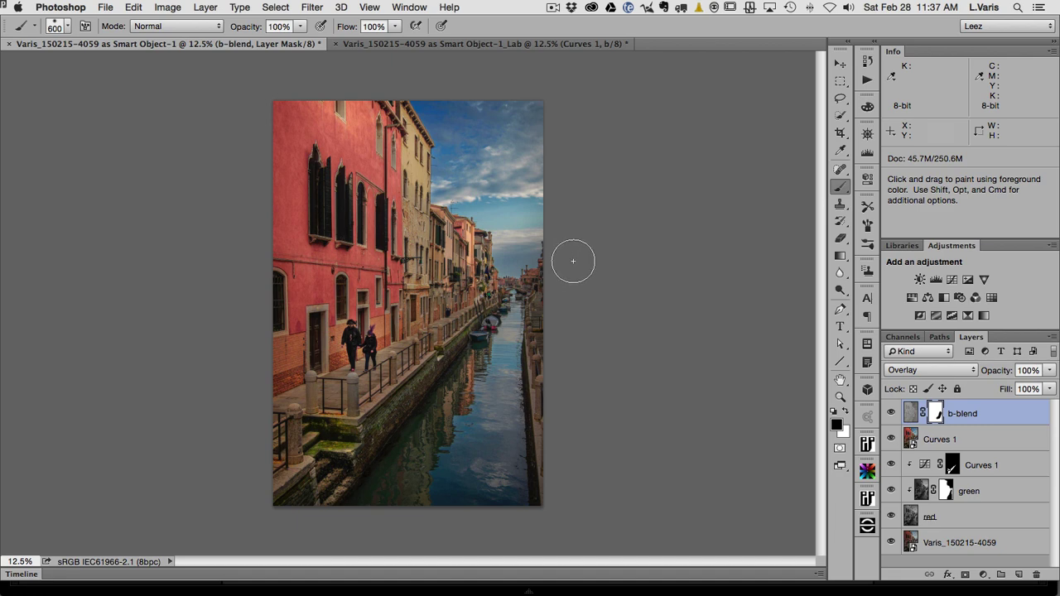
Add a Threshold adjustment layer above b-blend and lower its level to 6 to isolate the darkest shadows.
left_click(951, 315)
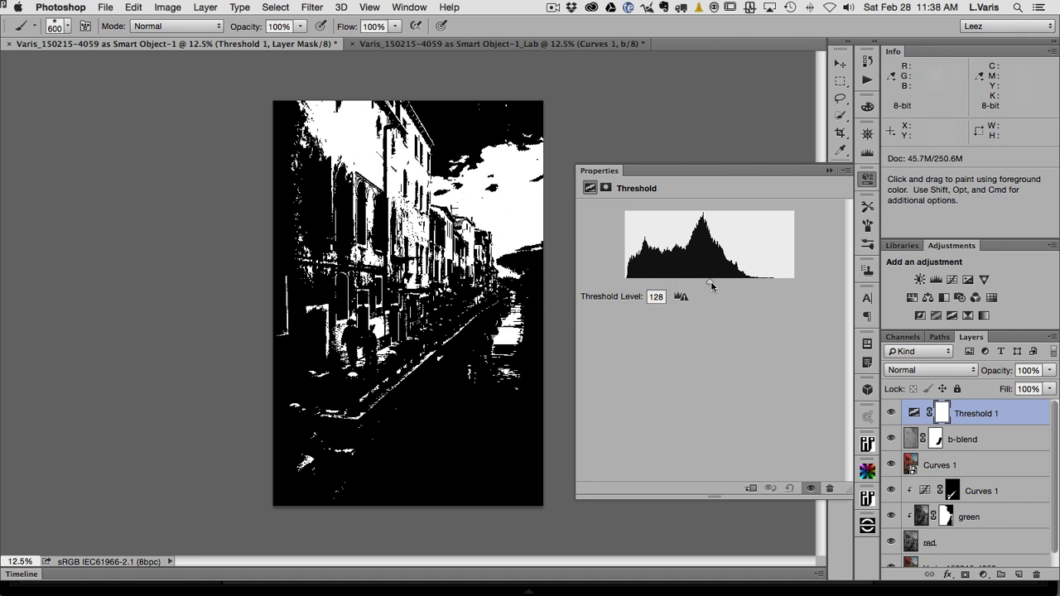
left_click_drag(710, 286, 630, 284)
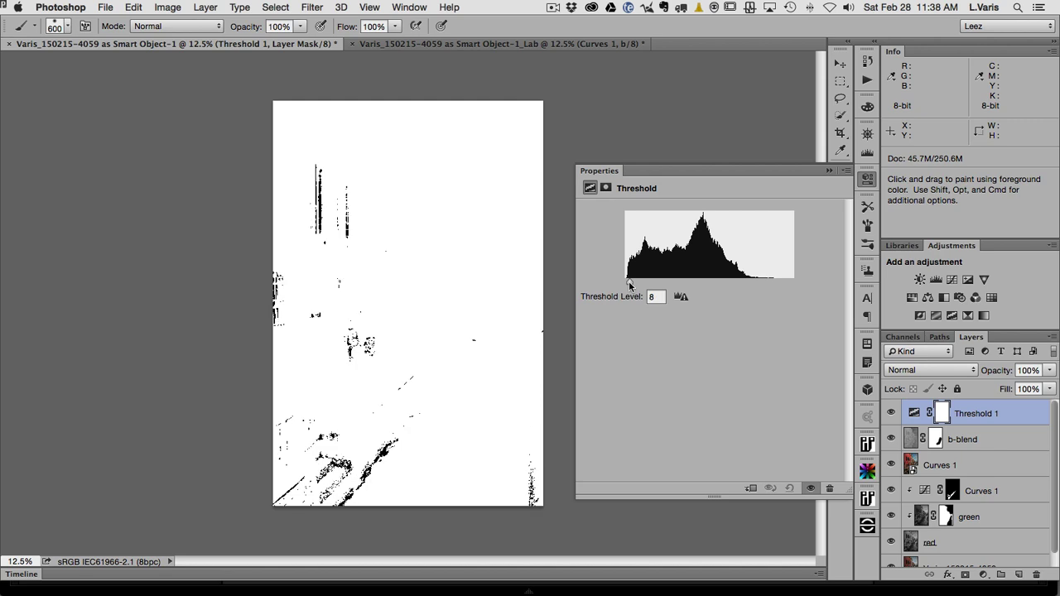
left_click_drag(630, 284, 629, 284)
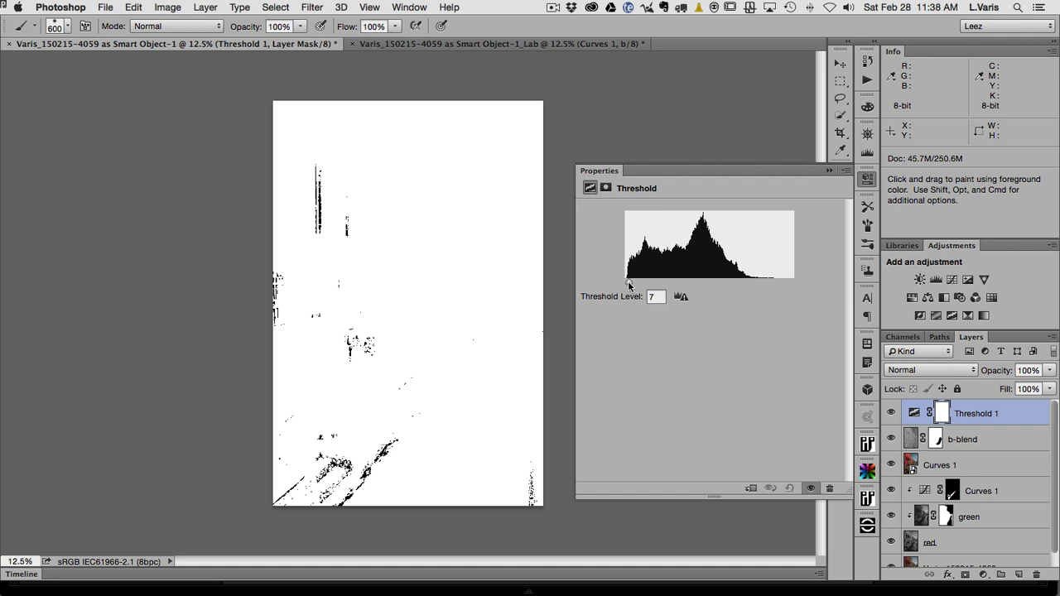
left_click_drag(628, 284, 628, 284)
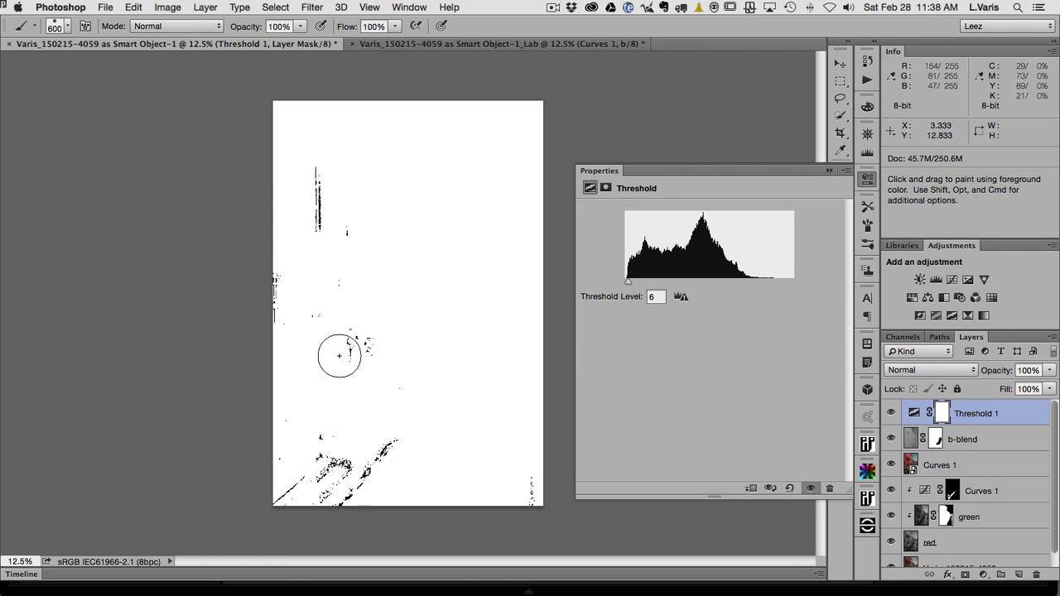
Place a color sampler on a black patch in the trousers of the left walking figure.
key("super+space")
left_click_drag(361, 355, 446, 361)
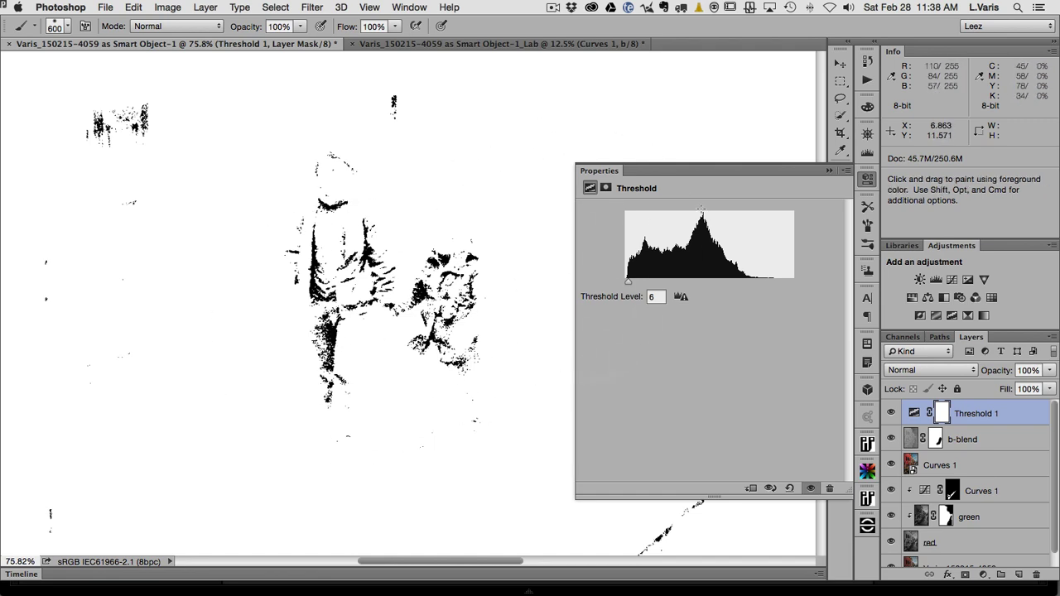
left_click(842, 150)
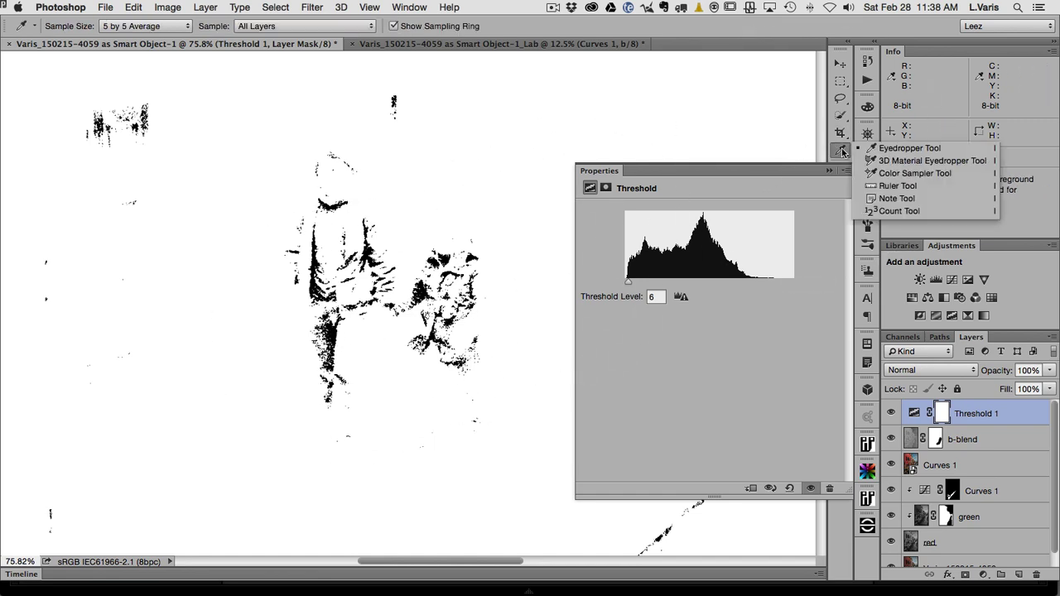
left_click(883, 174)
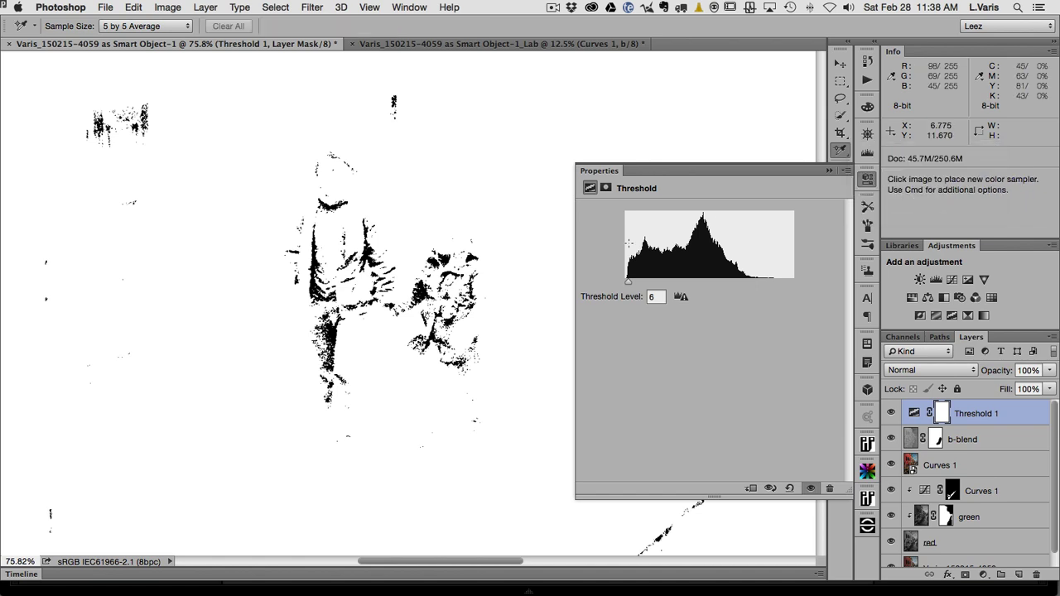
left_click(330, 331)
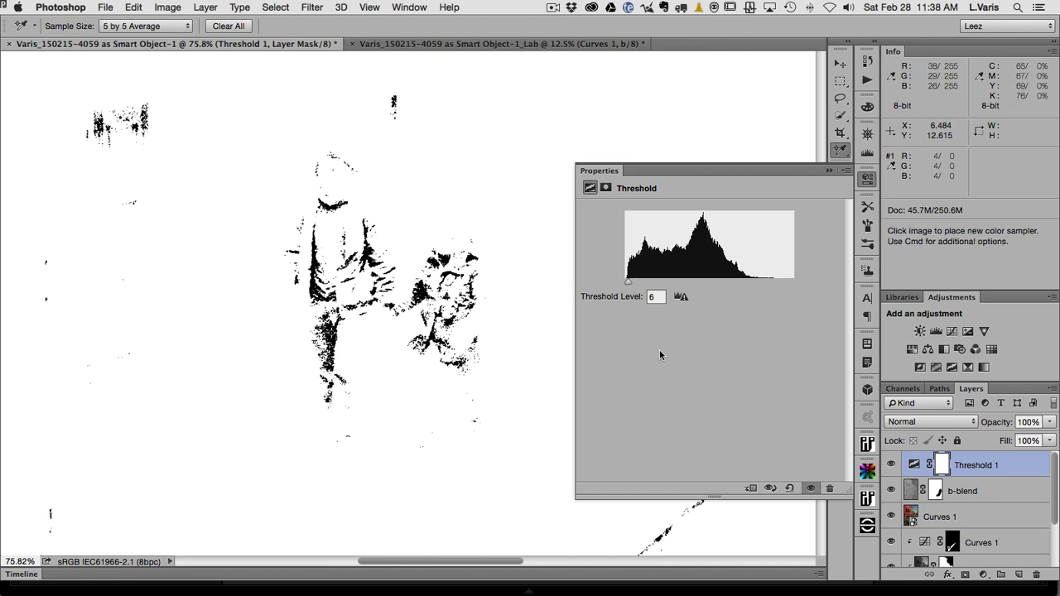
Raise the Threshold layer's level to 215 to isolate the brightest highlights across the whole image.
left_click(867, 177)
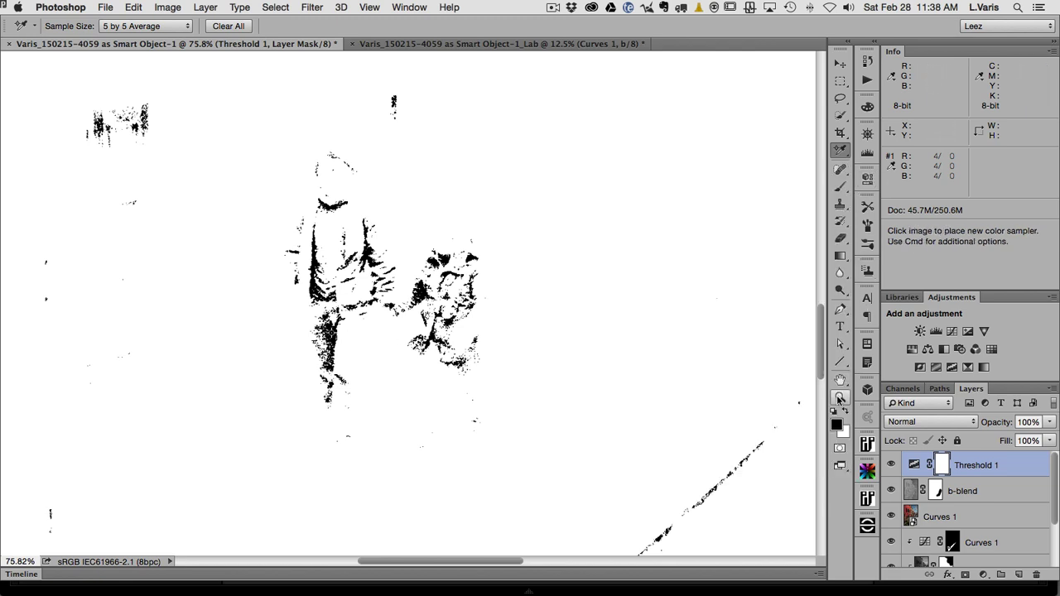
double_click(840, 382)
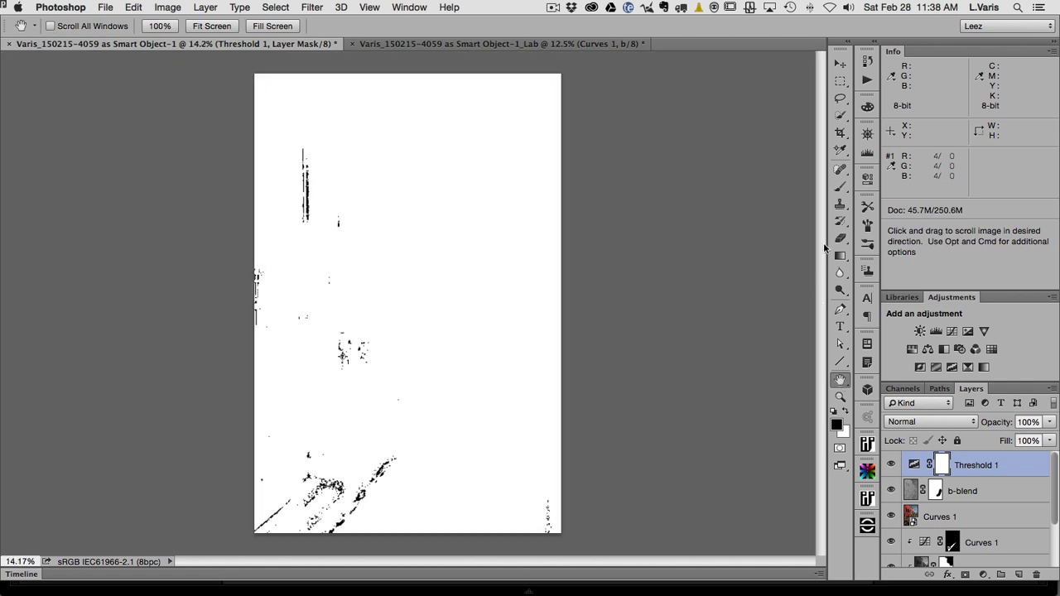
double_click(913, 464)
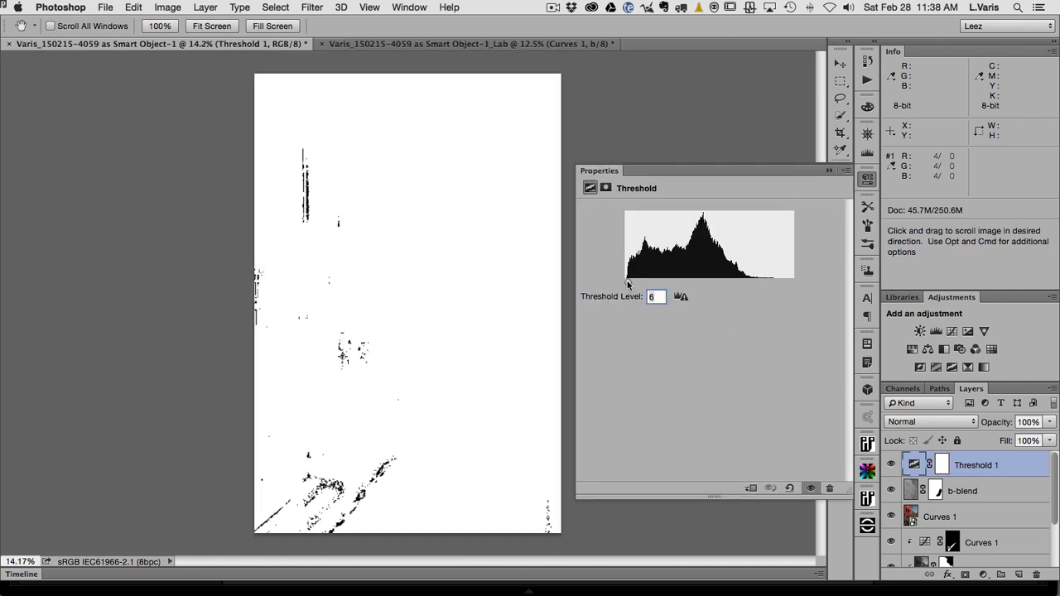
left_click_drag(628, 283, 765, 293)
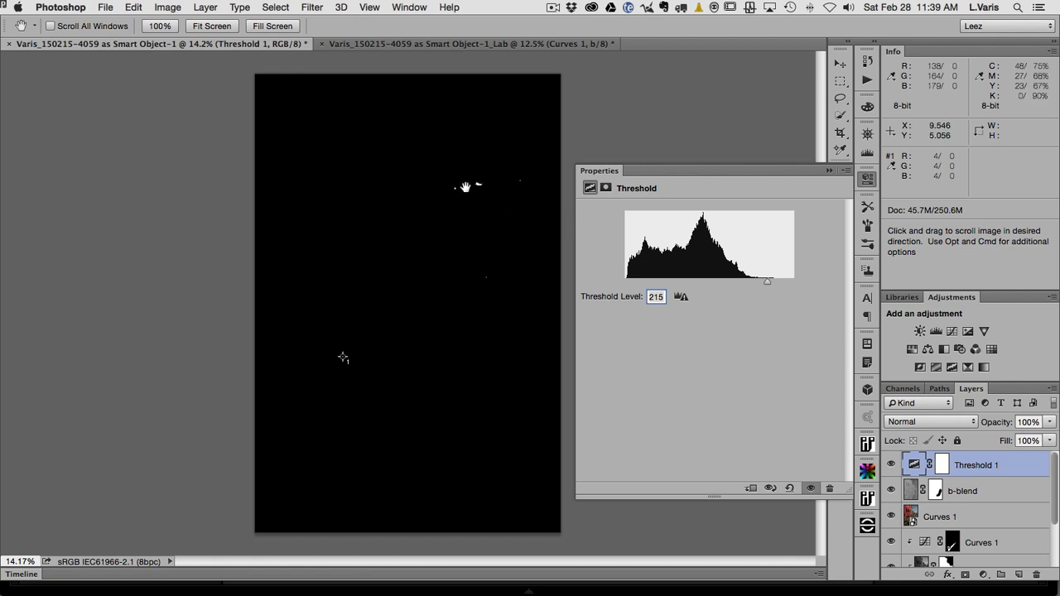
Place a second color sampler on the largest white cloud patch and raise the threshold level to 222 to check it.
left_click_drag(477, 185, 582, 204)
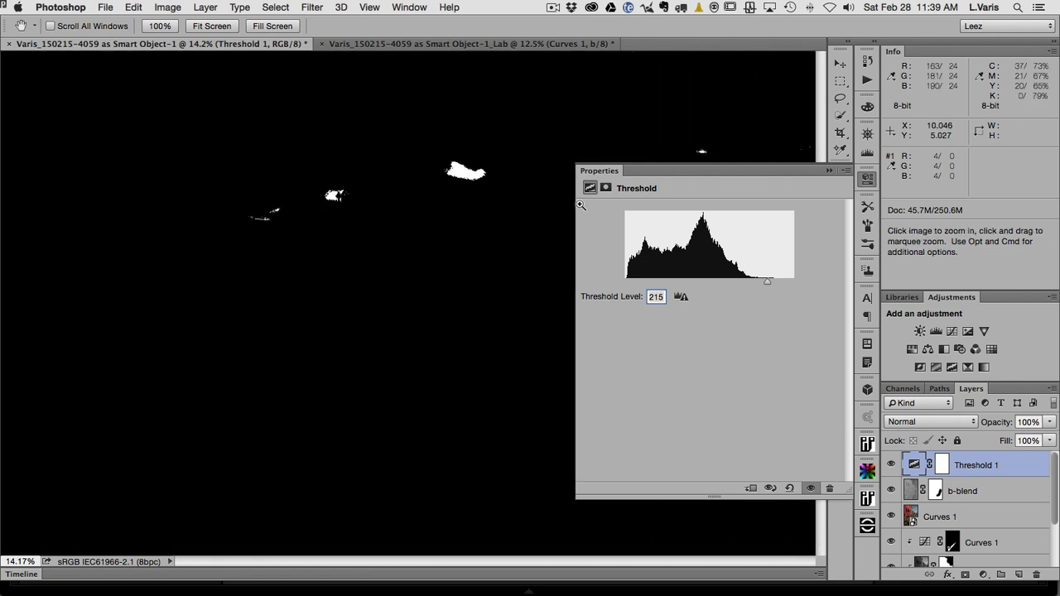
left_click(842, 150)
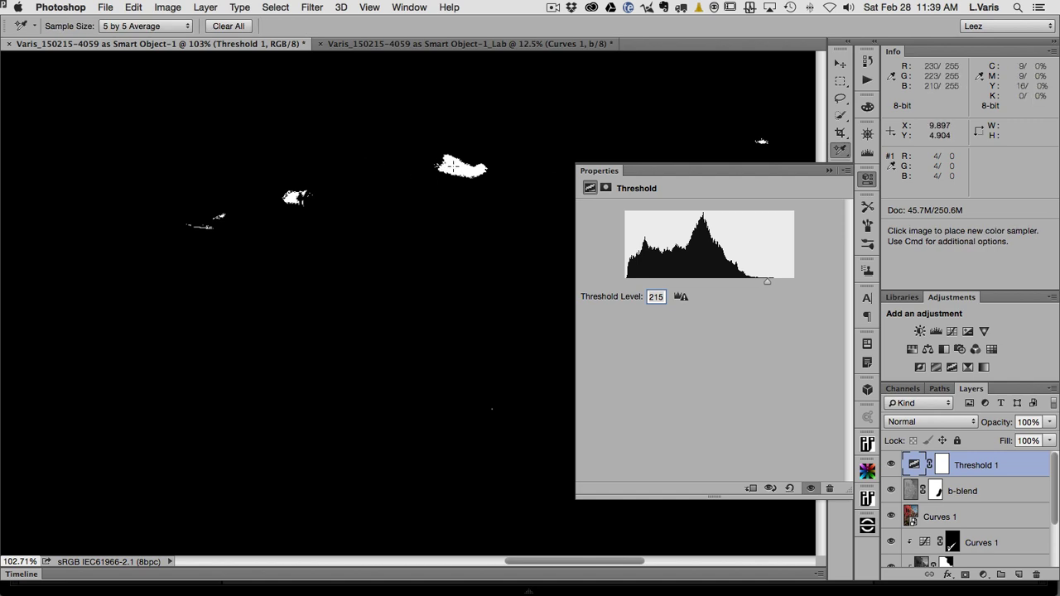
left_click(453, 166)
left_click_drag(768, 282, 771, 280)
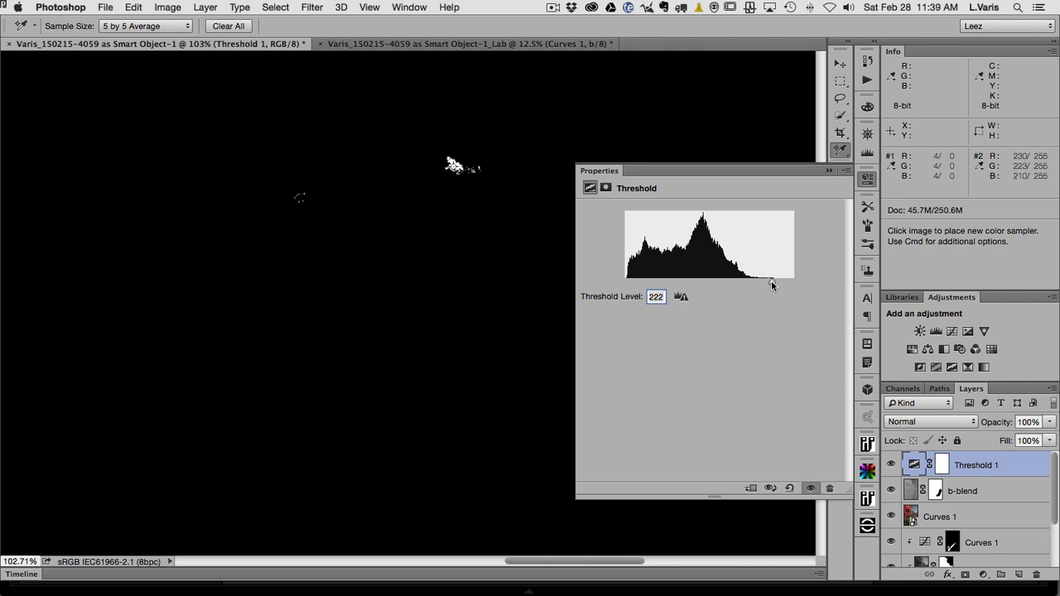
Delete the Threshold adjustment layer, keeping both color samplers on the photo.
left_click(867, 180)
left_click_drag(914, 465, 1036, 577)
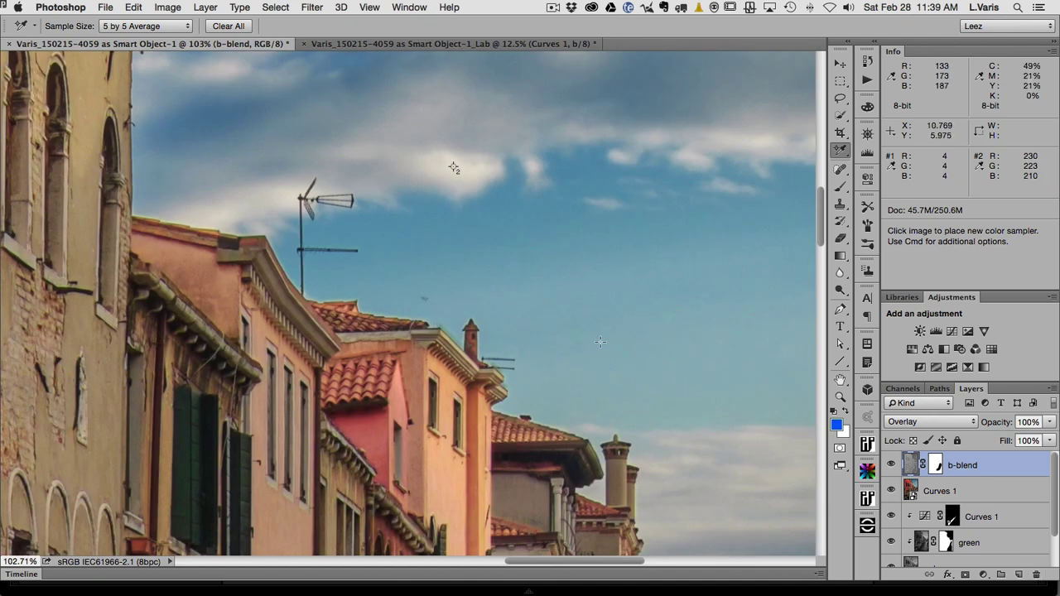
key("super+minus")
key("super+minus")
key("super+minus")
key("super+minus")
key("super+minus")
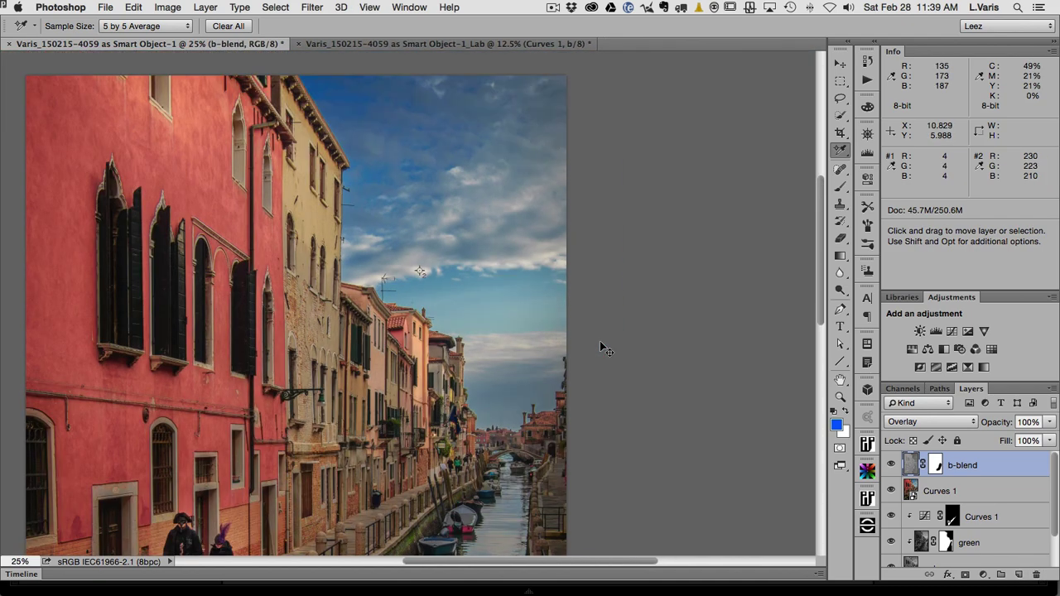
key("super+minus")
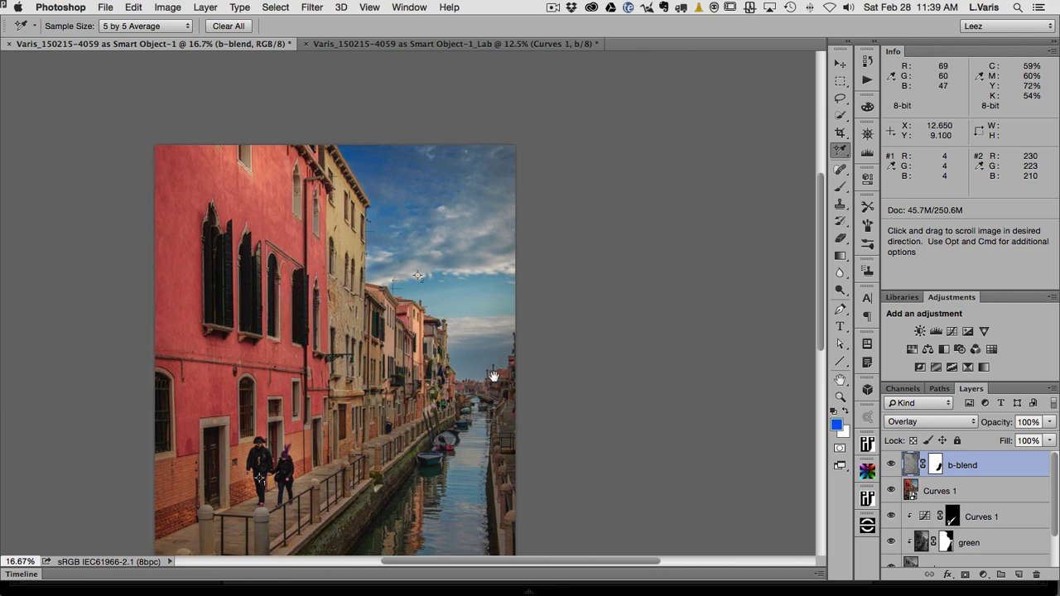
left_click_drag(494, 377, 596, 279)
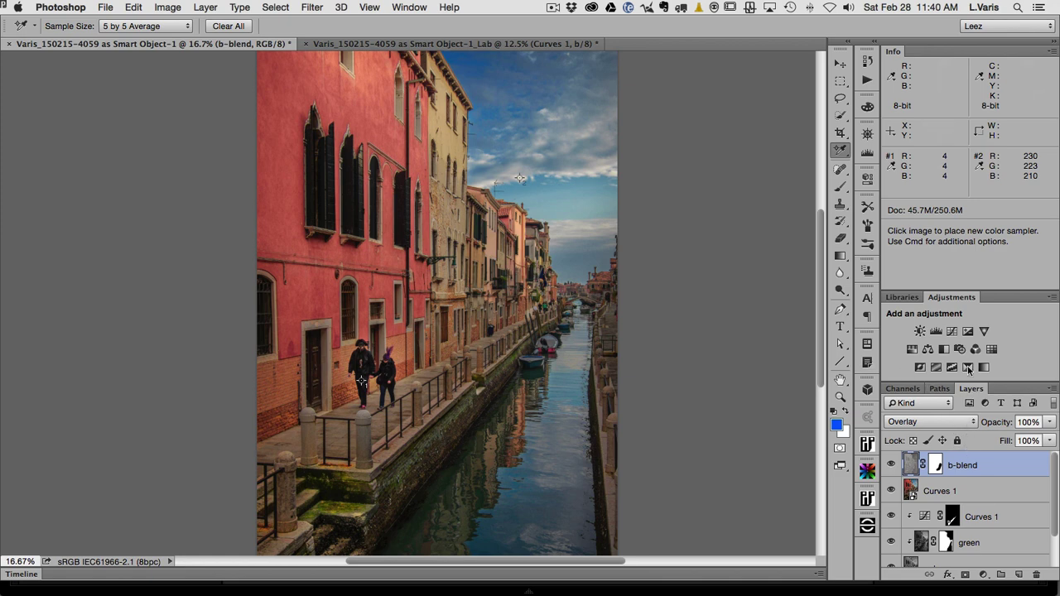
Add a Curves adjustment layer above b-blend and set its RGB black point output to 11 and white point input to 240.
left_click(953, 332)
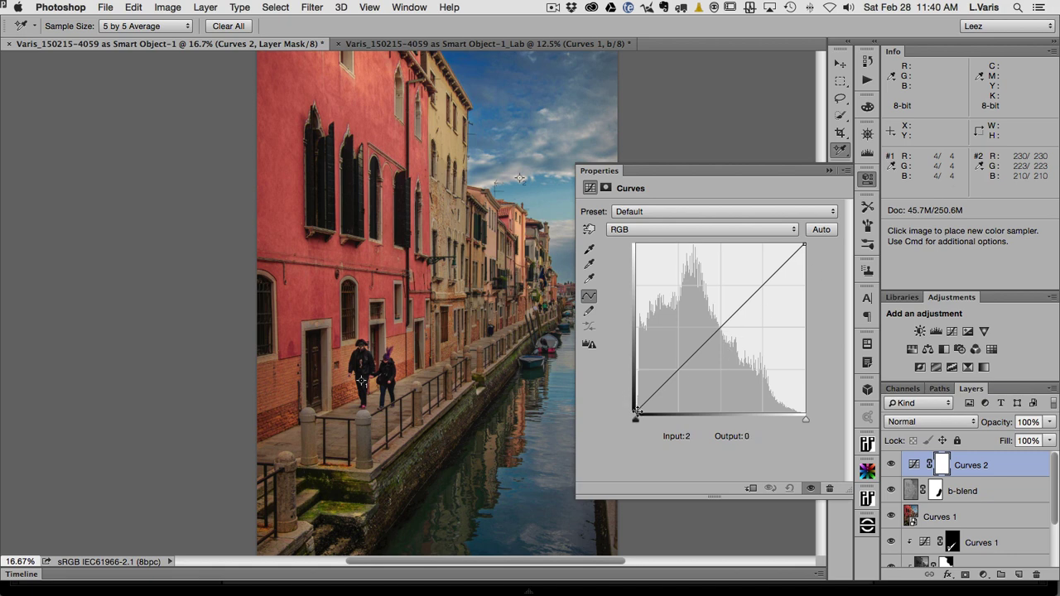
left_click_drag(637, 410, 641, 404)
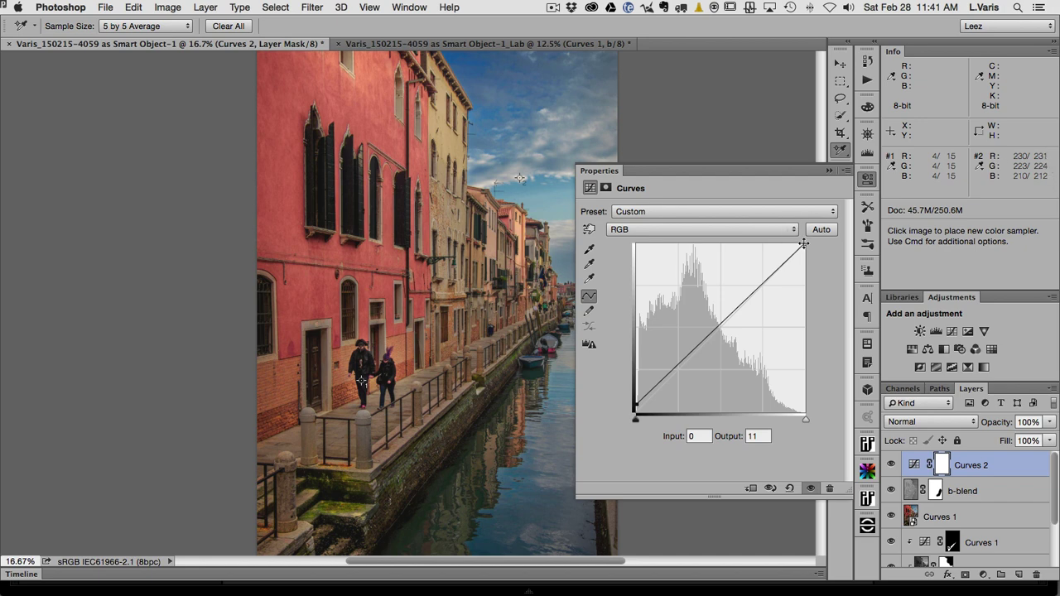
left_click_drag(803, 243, 795, 245)
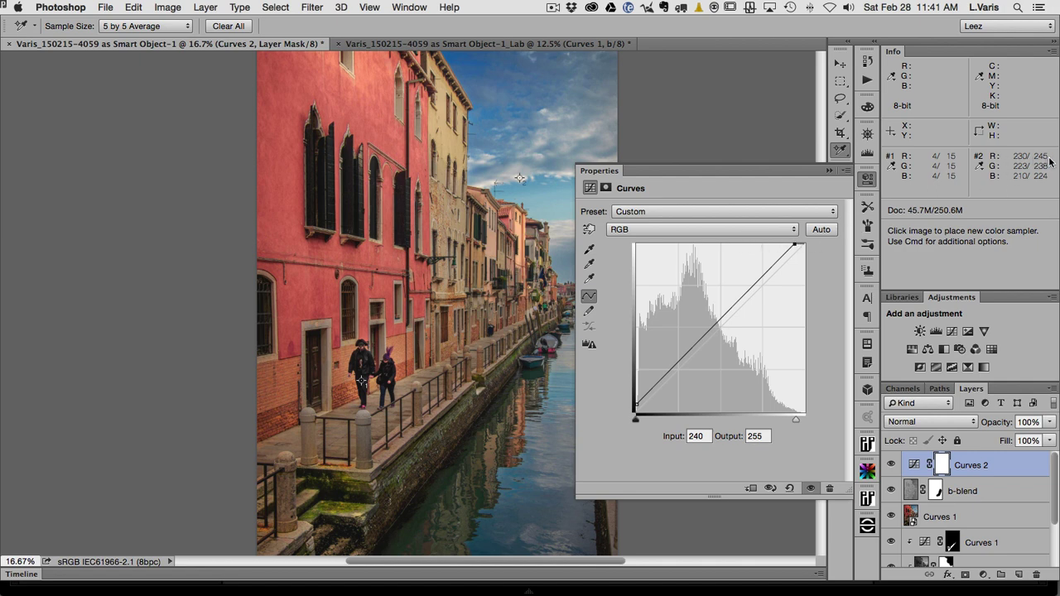
Lower the Green curve's white point input in Curves 2 to bring the cloud sampler's green value to 245.
left_click(791, 230)
left_click(787, 251)
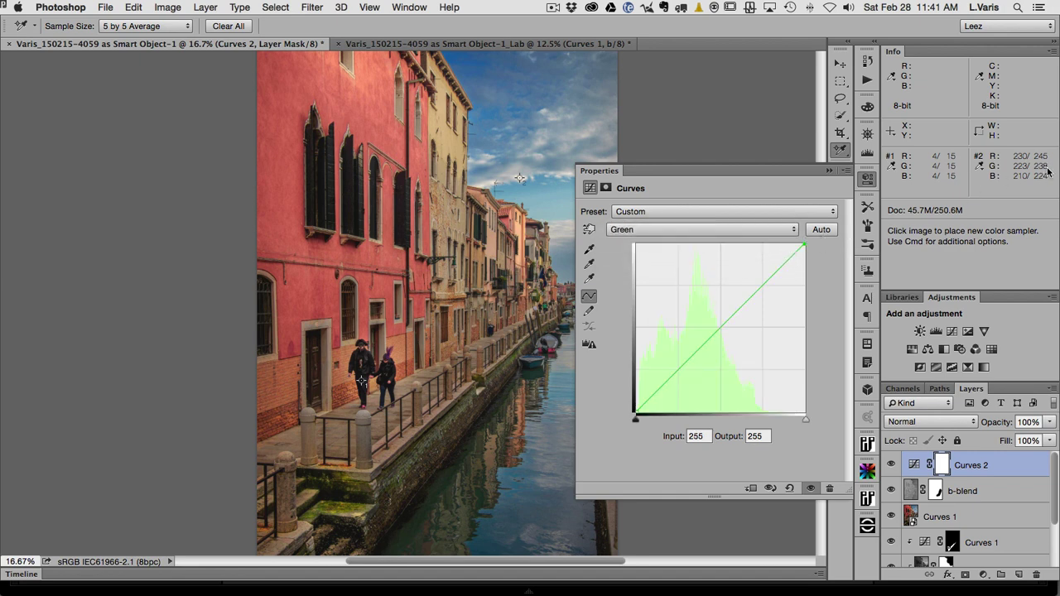
key("Left")
key("Left")
key("Left")
key("Left")
key("Left")
key("Left")
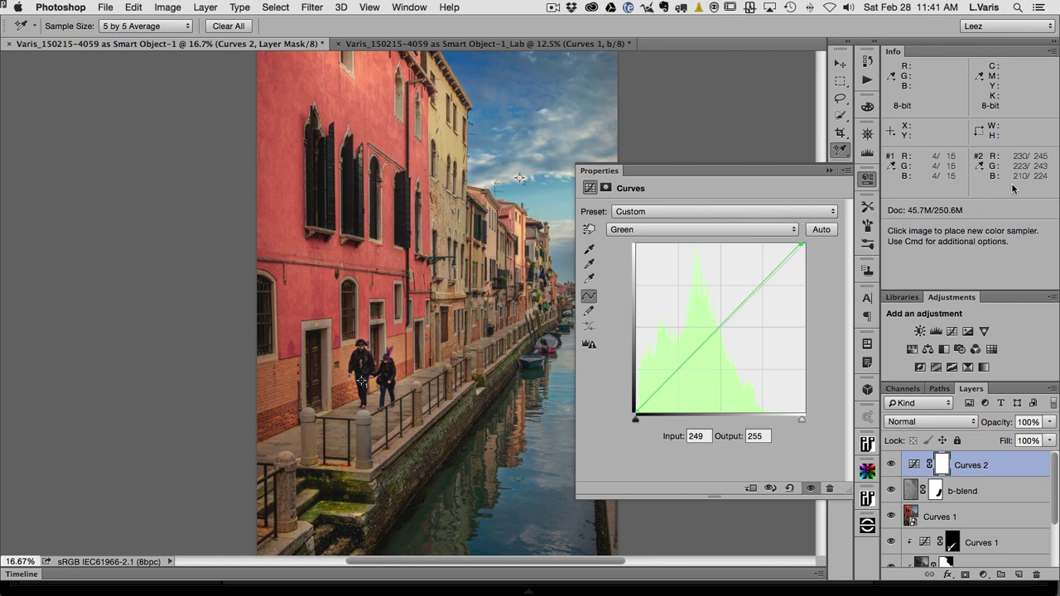
key("Left")
key("Left")
Set the Blue curve's white point to input 233, output 255 to neutralize the cloud highlight.
left_click(750, 229)
left_click(750, 243)
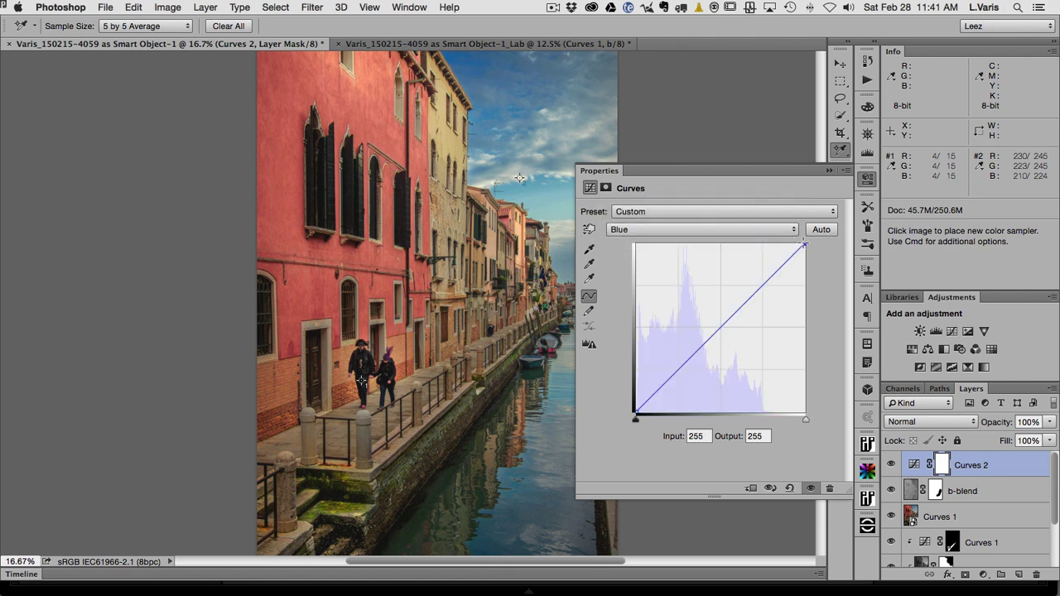
left_click(803, 245)
key("Left")
key("Left")
key("Left")
key("Left")
key("Left")
key("Left")
key("Left")
key("Left")
key("Left")
key("Left")
key("Left")
key("Left")
key("Left")
key("Left")
key("Left")
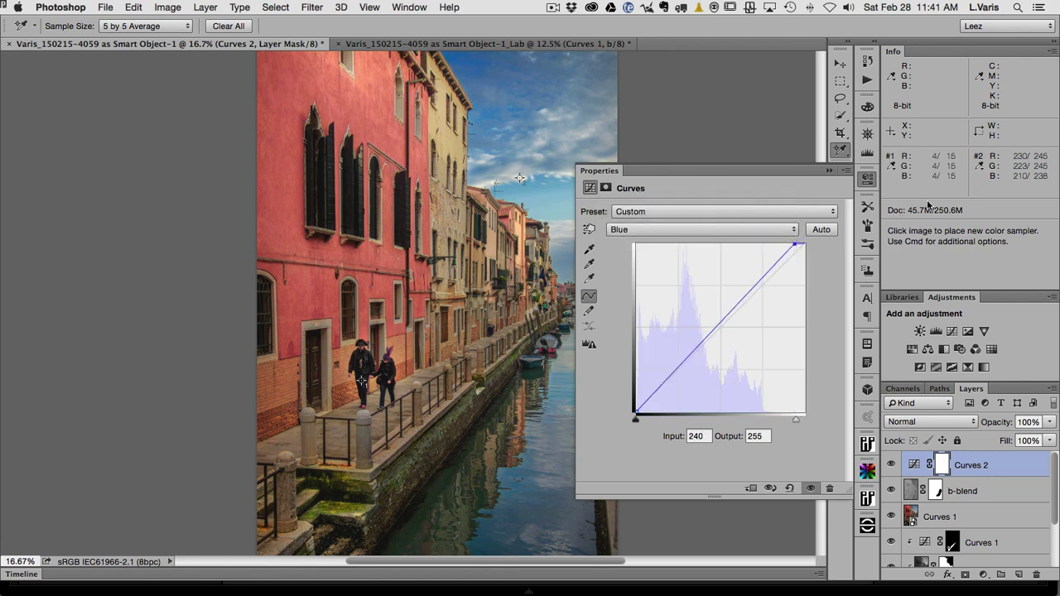
key("Left")
key("Left")
key("Left")
key("Left")
key("Left")
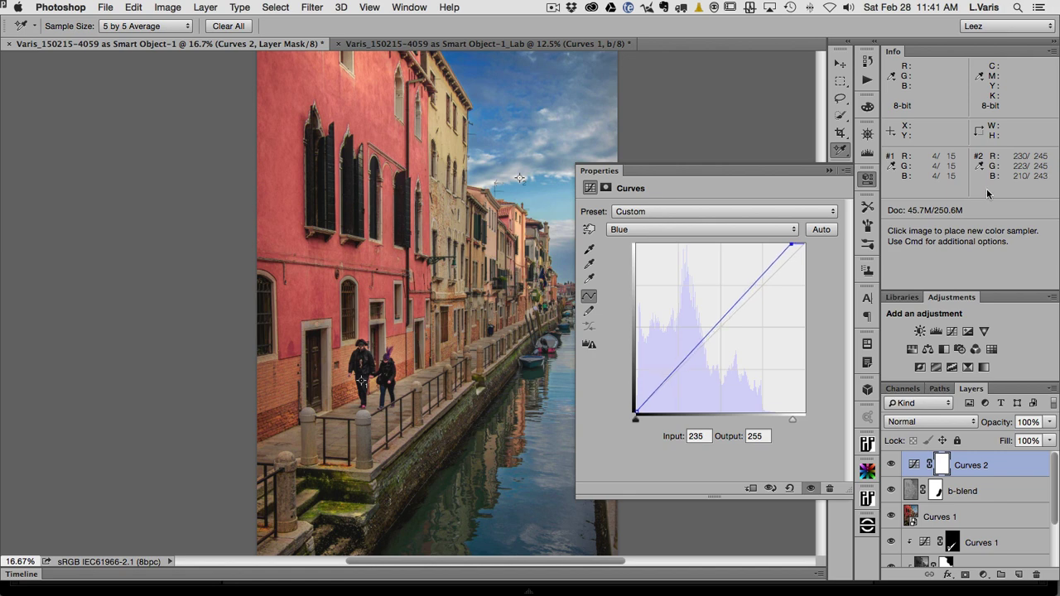
key("Left")
key("Left")
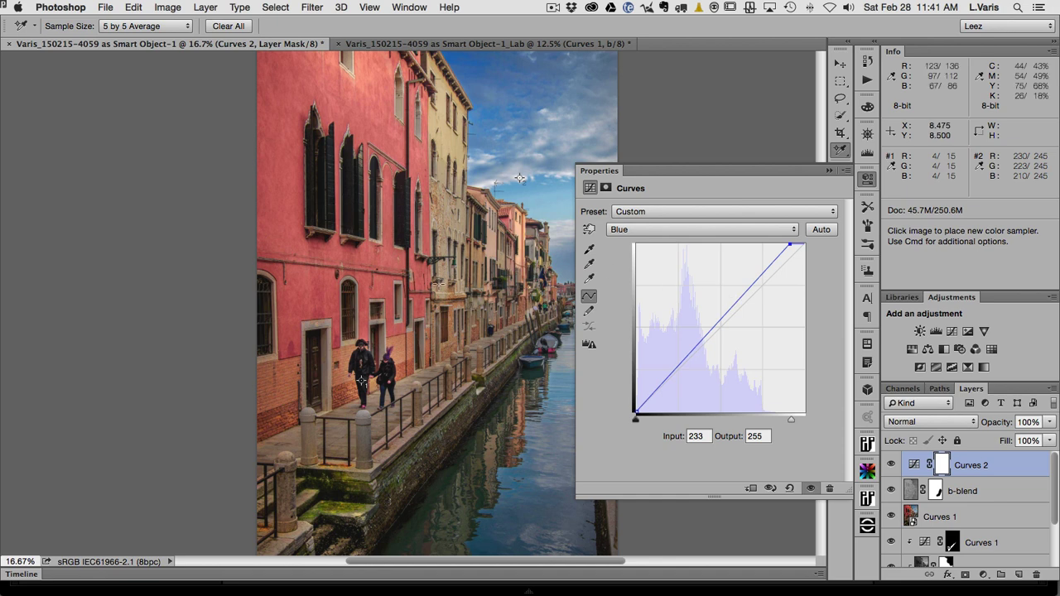
Add a midtone point to the Blue curve at input 93, output 95, and put the curve settings away.
left_click(589, 230)
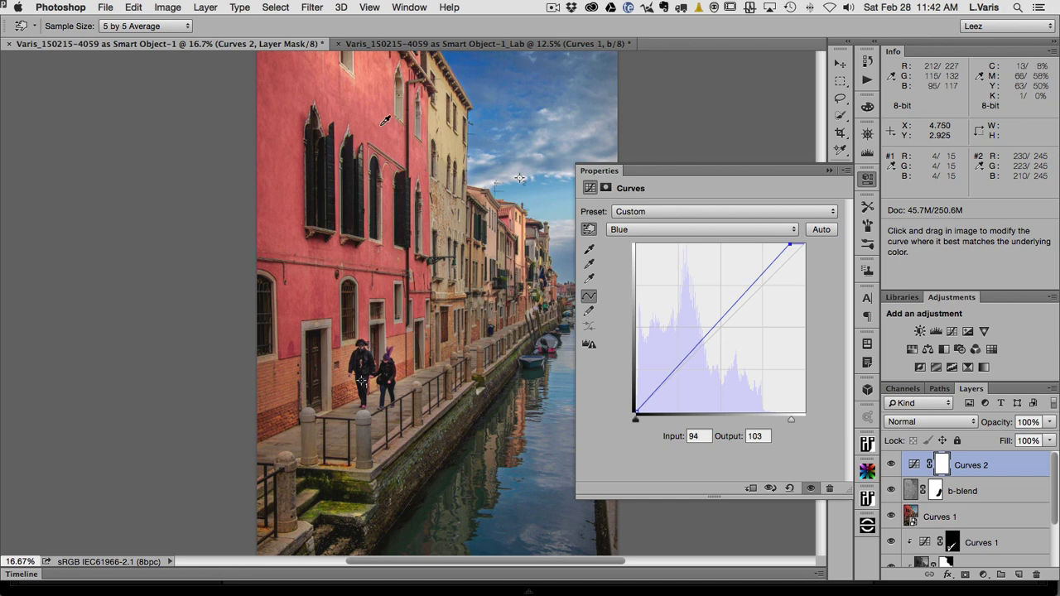
left_click(700, 342)
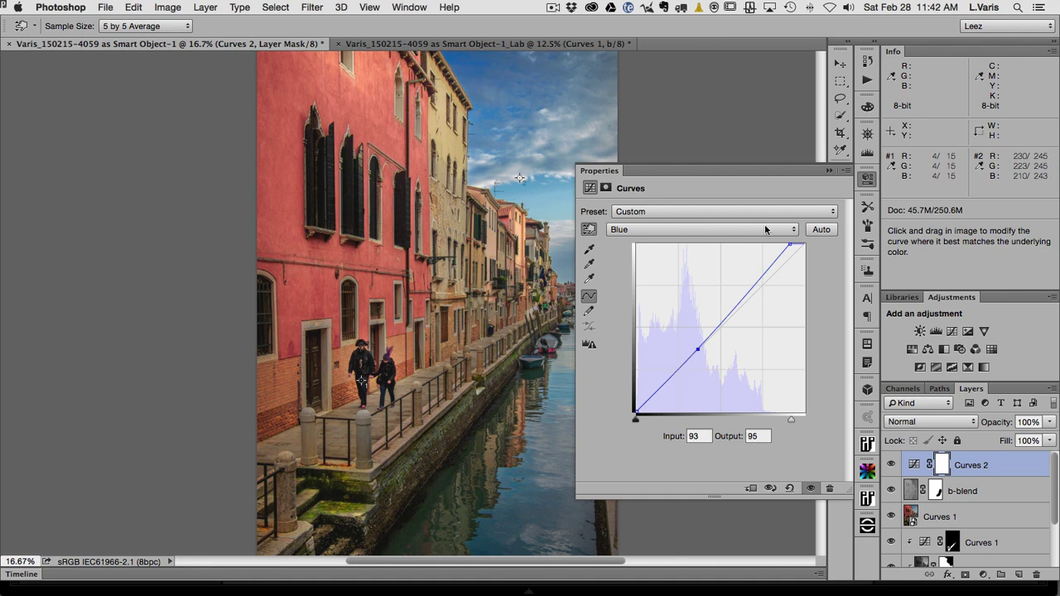
left_click(867, 180)
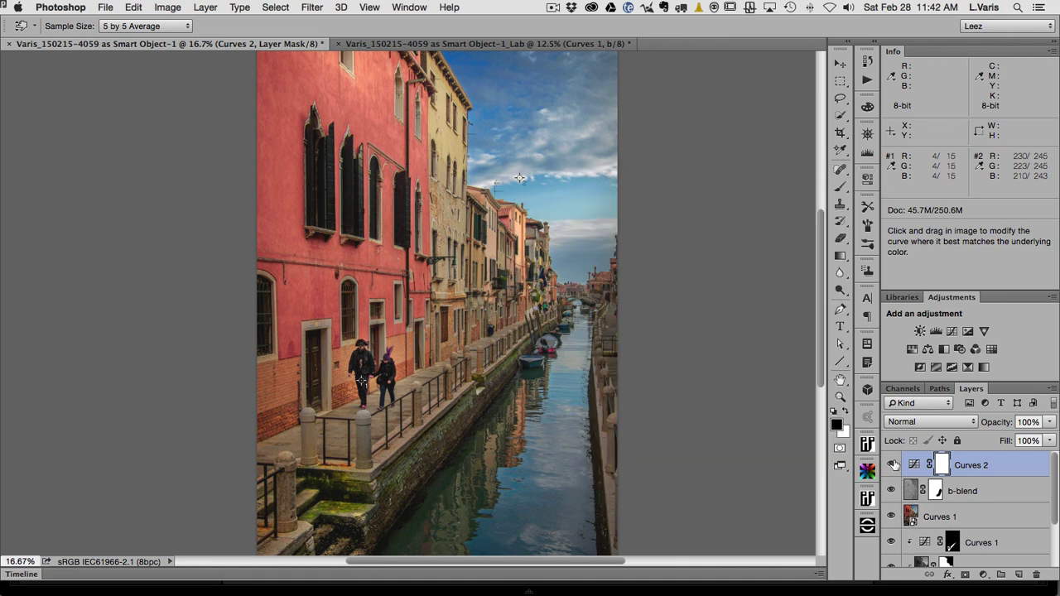
Compare the photo with and without Curves 2, and examine the facades and walking figures at 50%.
left_click(891, 465)
left_click(892, 465)
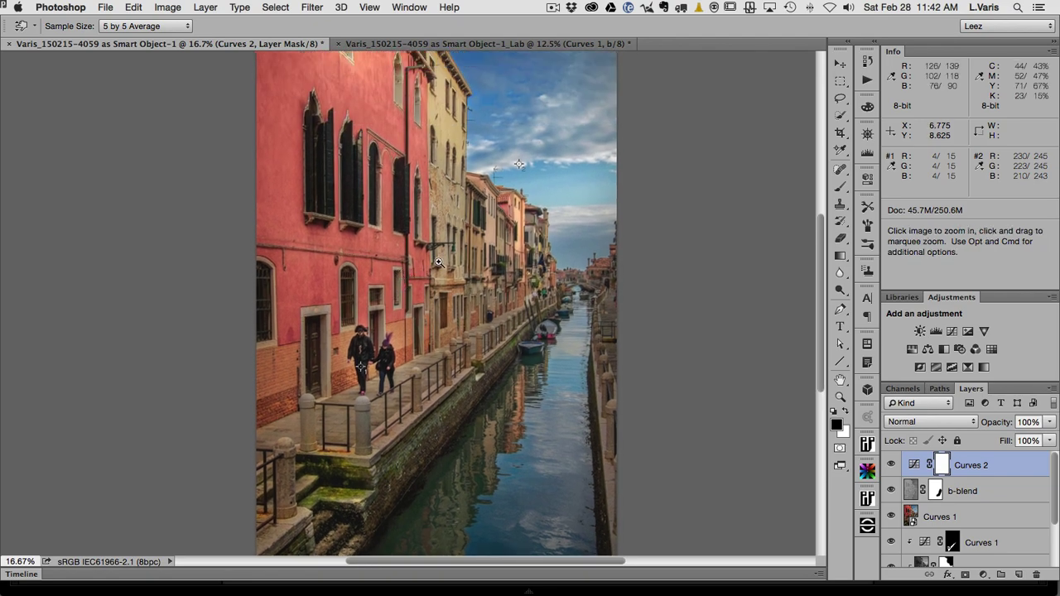
left_click(433, 263, "super")
left_click(433, 262)
left_click(437, 264)
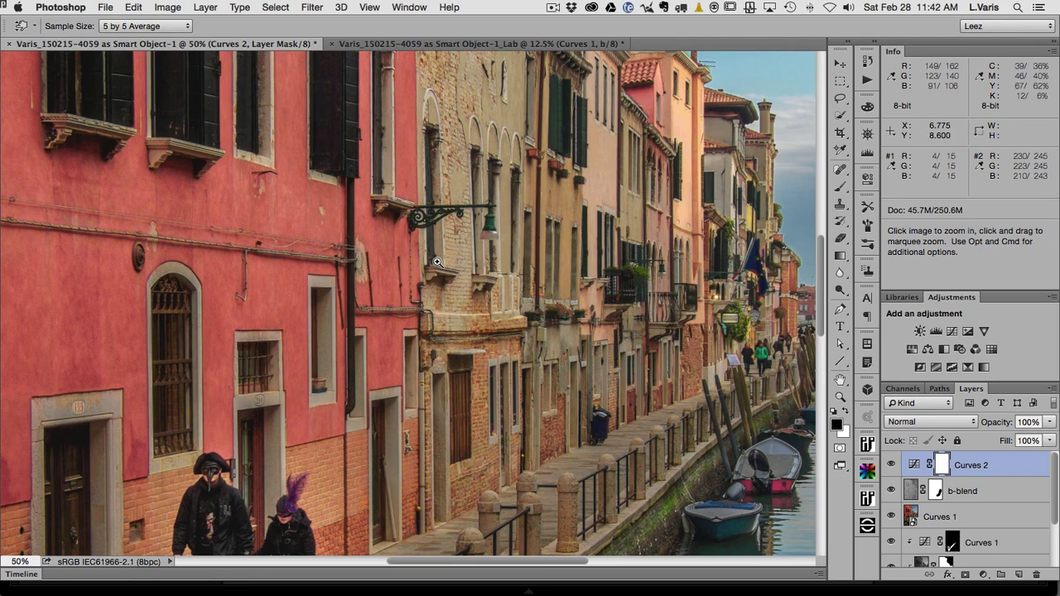
key("space")
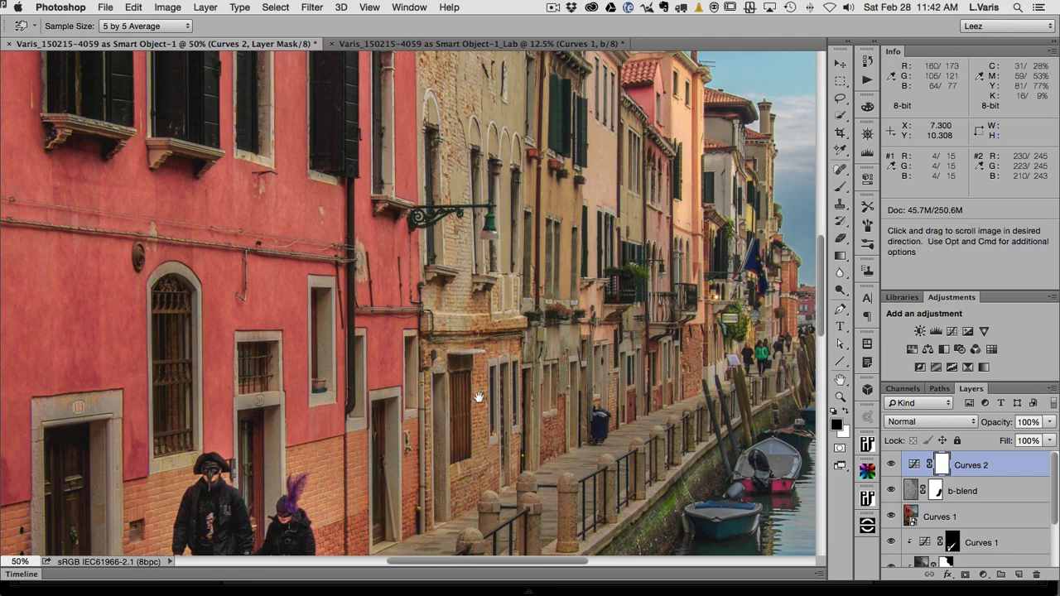
left_click_drag(482, 378, 484, 251)
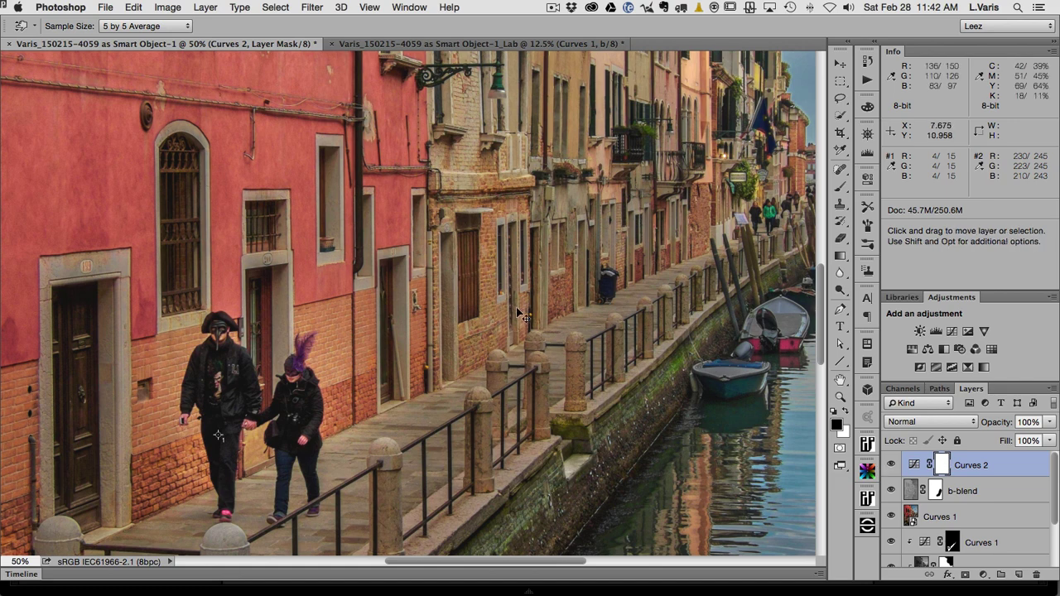
key("super+0")
key("super+minus")
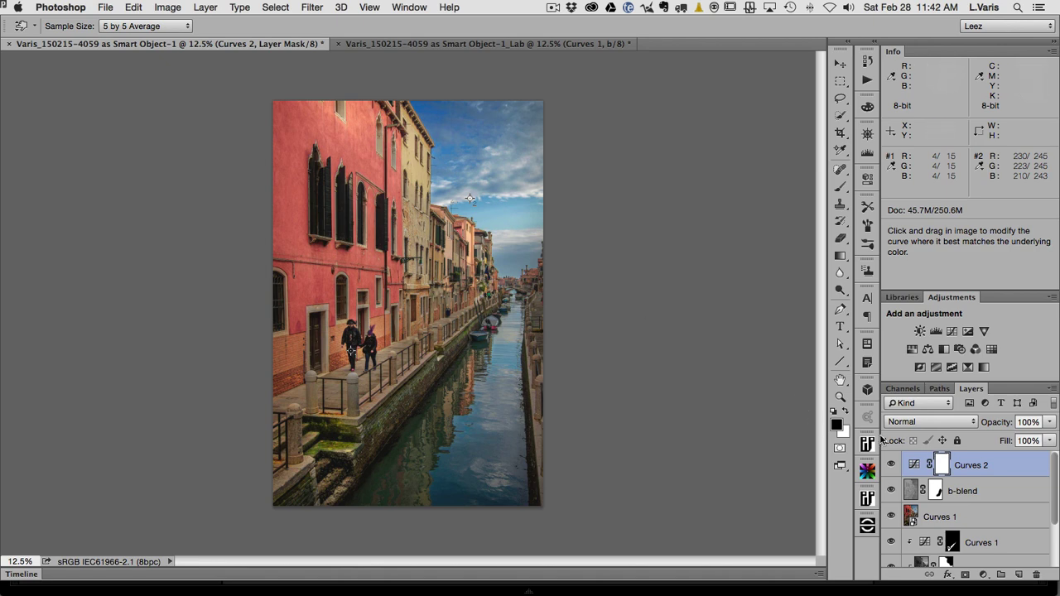
Shape the RGB curve of Curves 2 with points at 163/184 and 86/96, and set its white point input to 242.
left_click(913, 466)
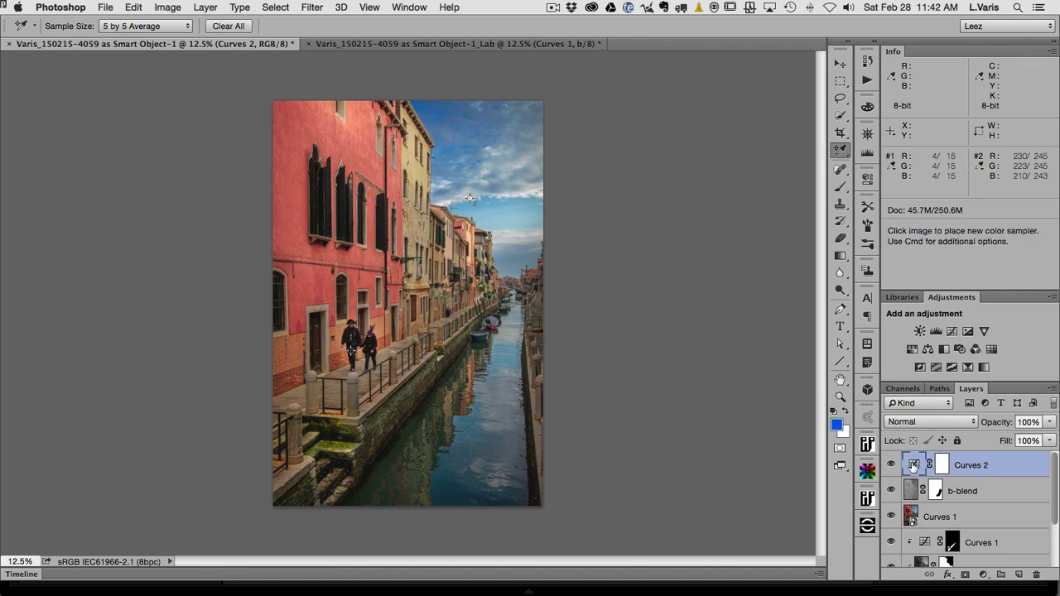
double_click(914, 466)
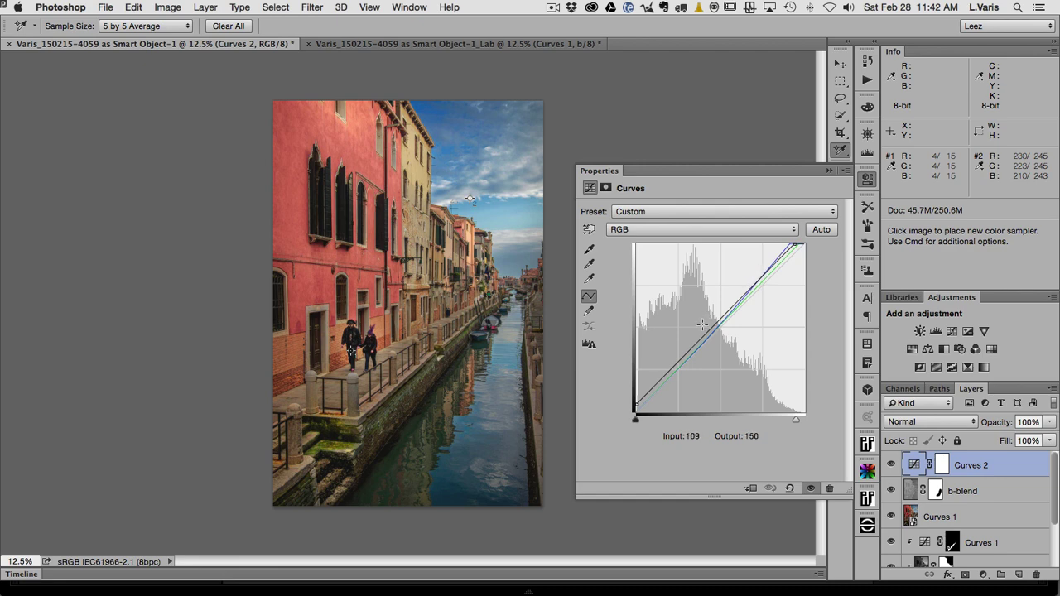
left_click(746, 290)
left_click_drag(747, 291, 745, 289)
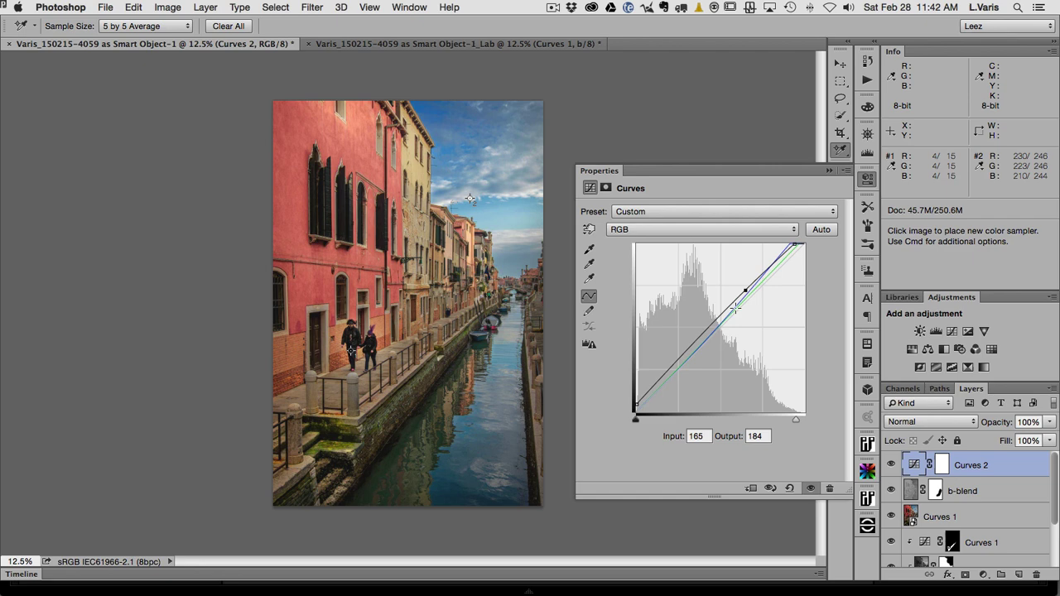
left_click_drag(689, 344, 692, 348)
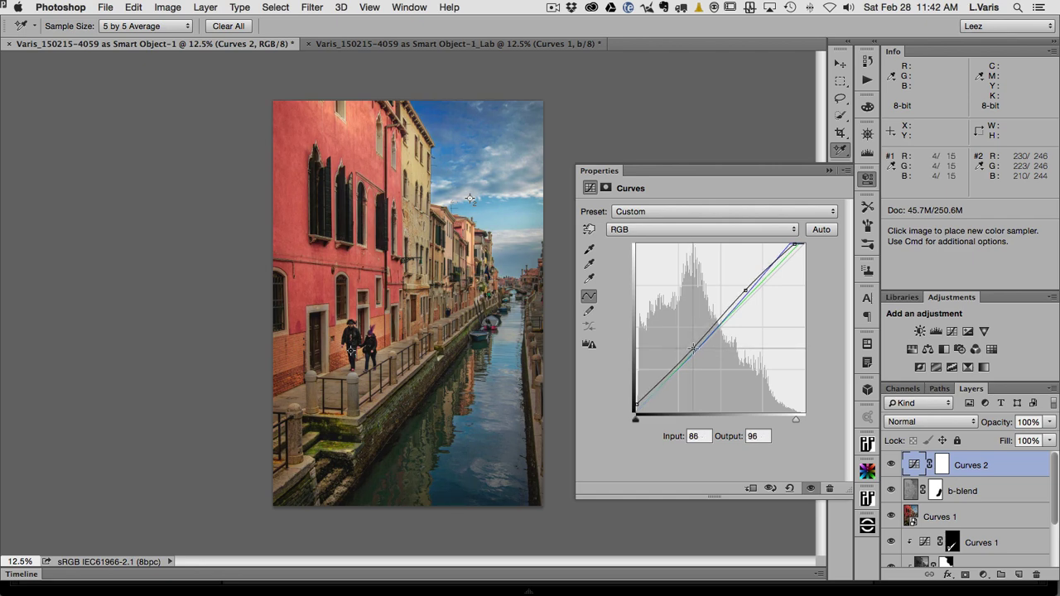
left_click_drag(746, 288, 744, 290)
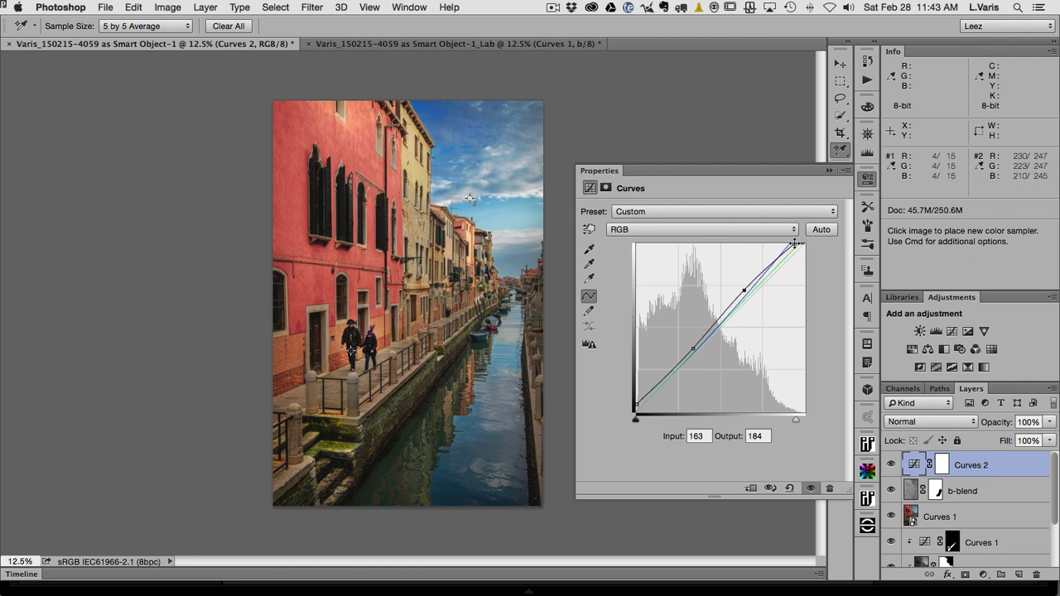
left_click_drag(794, 243, 797, 245)
Set the Blue curve's white point input to 231, return to the RGB curve and close the curve settings.
left_click(744, 228)
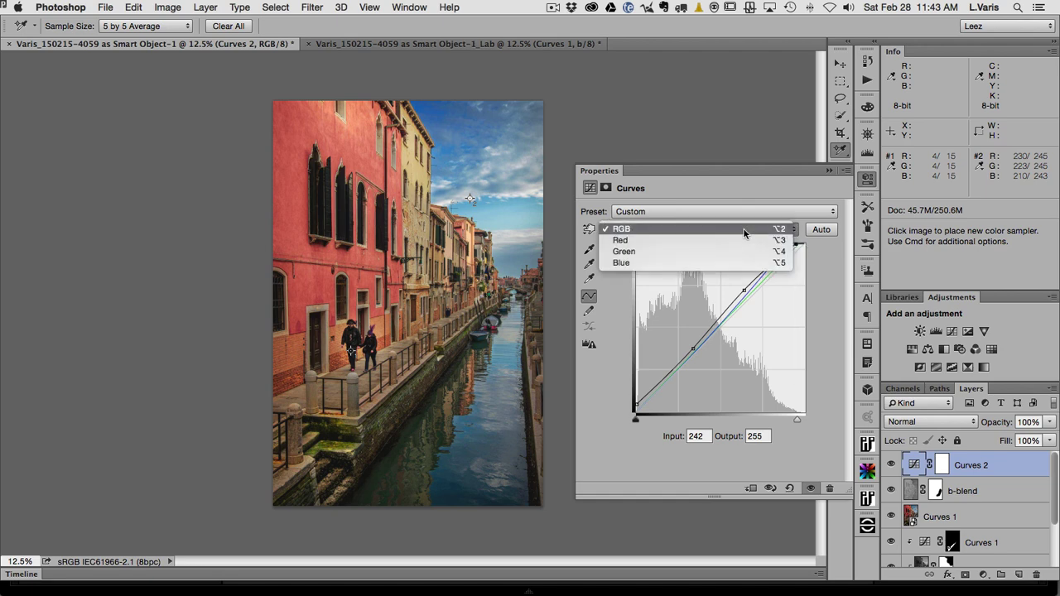
left_click(745, 263)
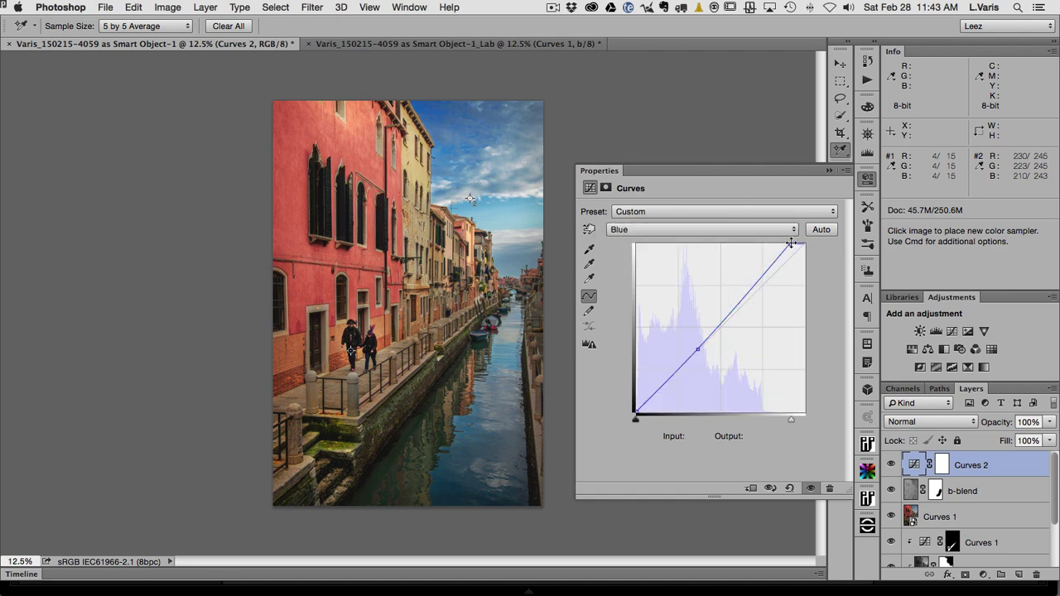
left_click(790, 244)
key("Left")
key("Left")
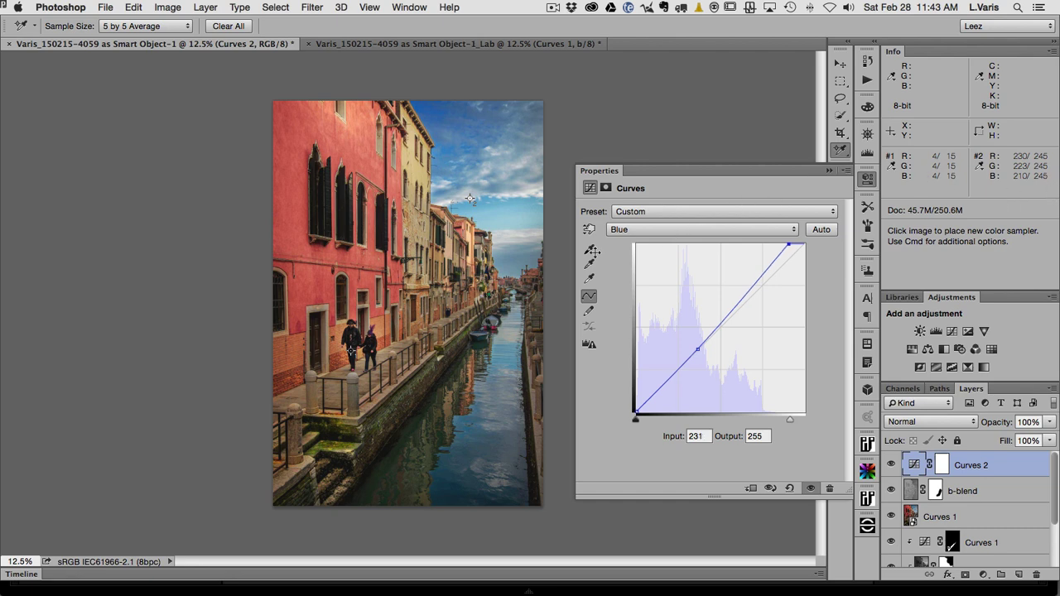
left_click(741, 231)
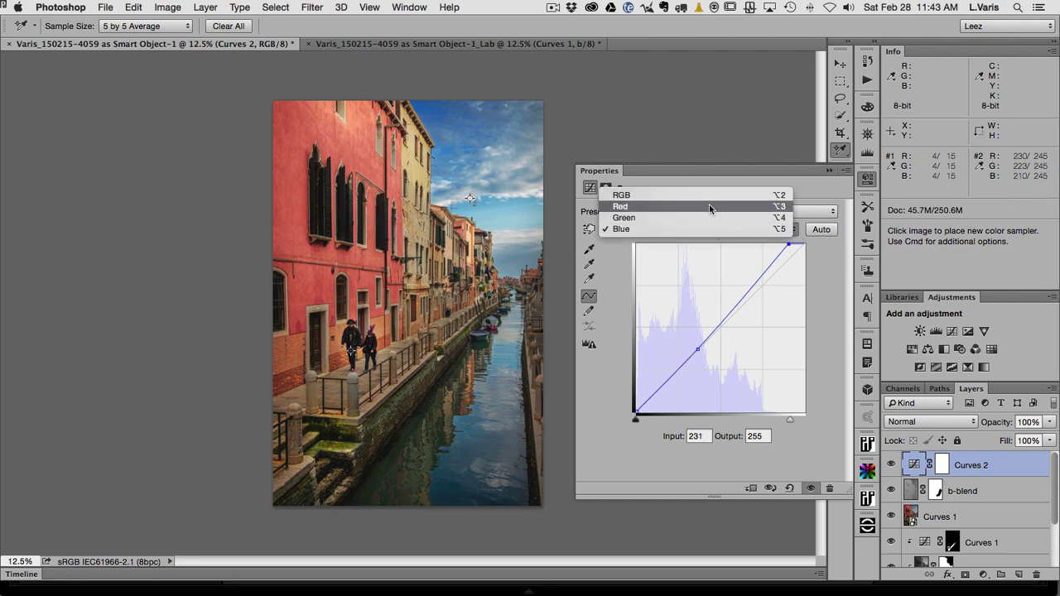
left_click(709, 193)
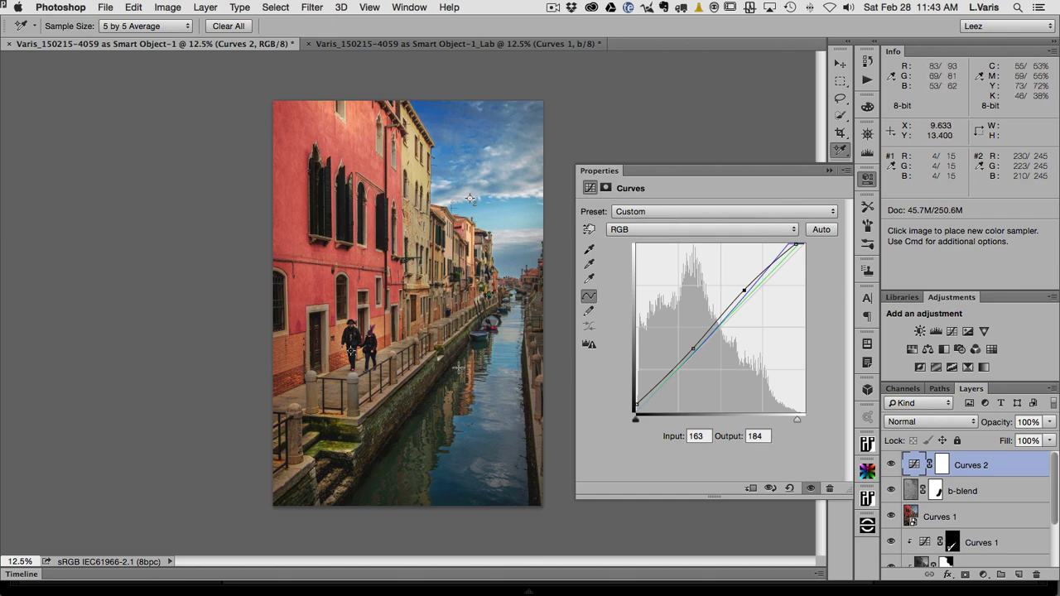
left_click(867, 179)
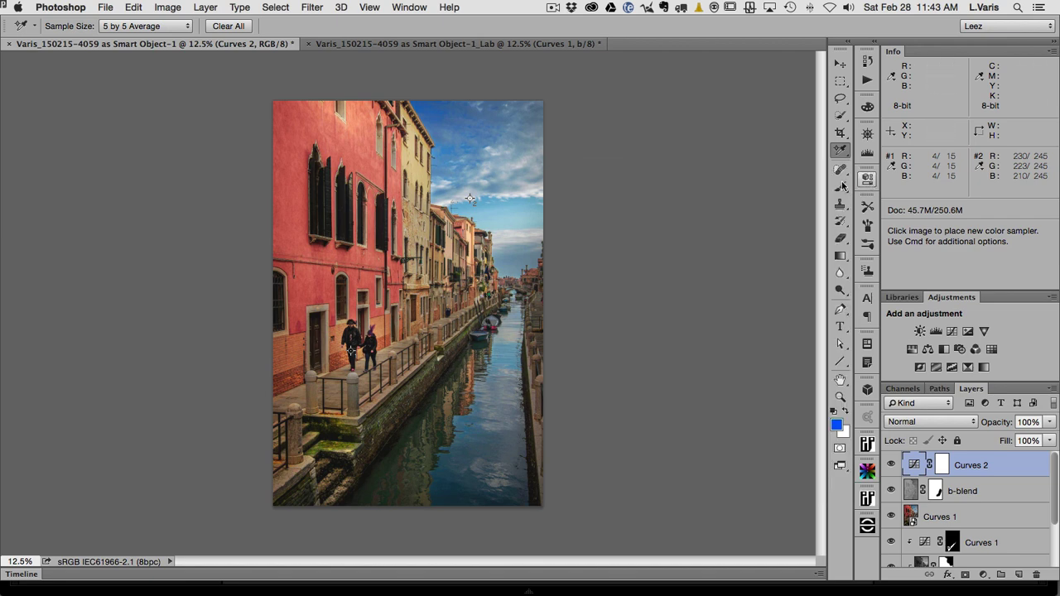
Toggle the Curves 2 layer to compare the photo before and after, leaving the layer hidden.
left_click(891, 466)
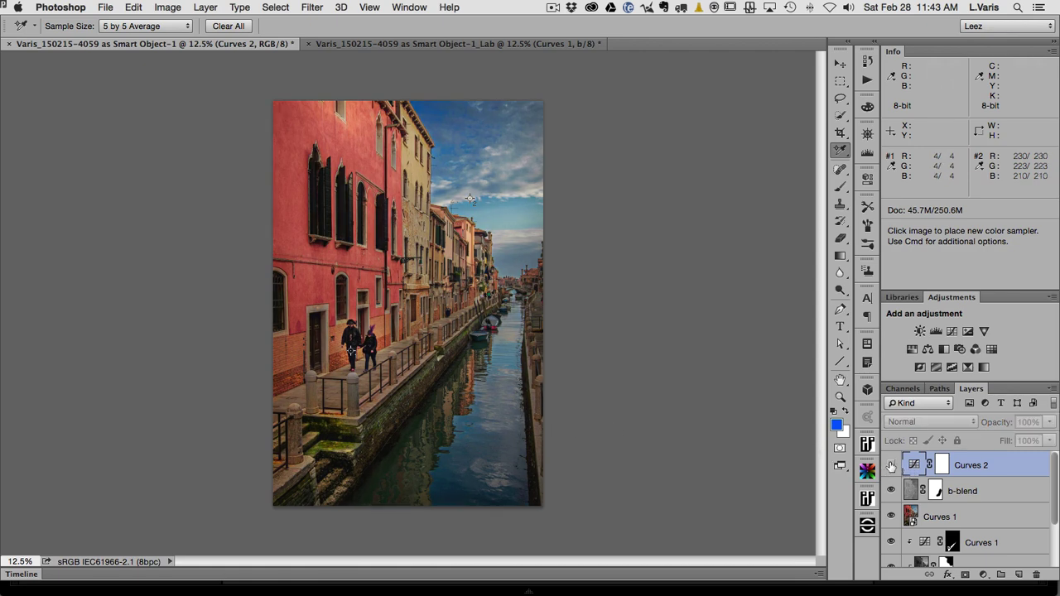
left_click(891, 465)
left_click(891, 465)
Stamp the visible layers into a new merged layer directly above b-blend, keeping the originals.
left_click(993, 491)
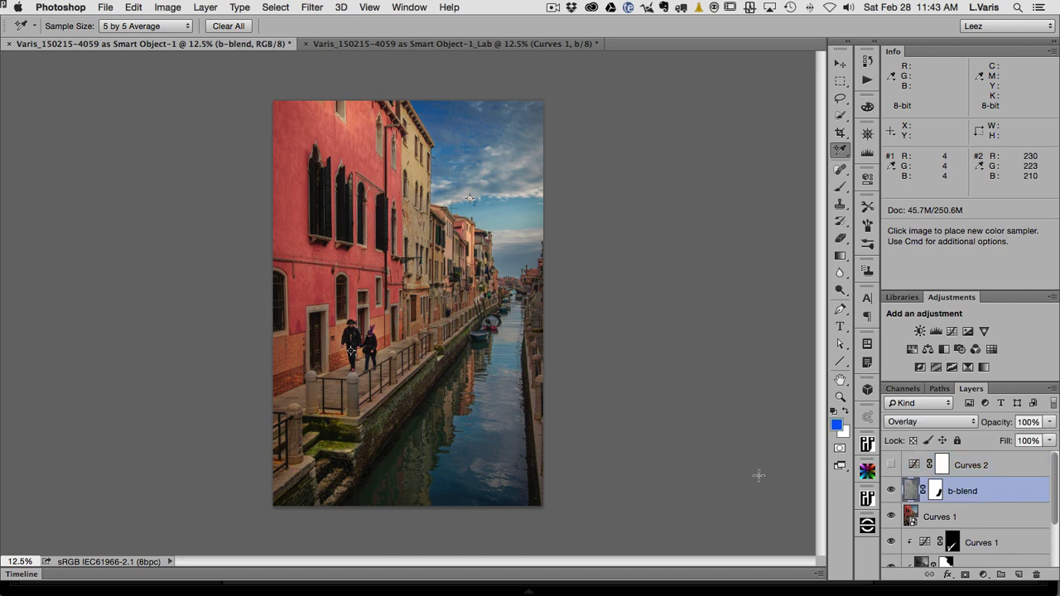
left_click(440, 288, "super")
left_click(377, 315, "super")
left_click_drag(420, 311, 513, 277)
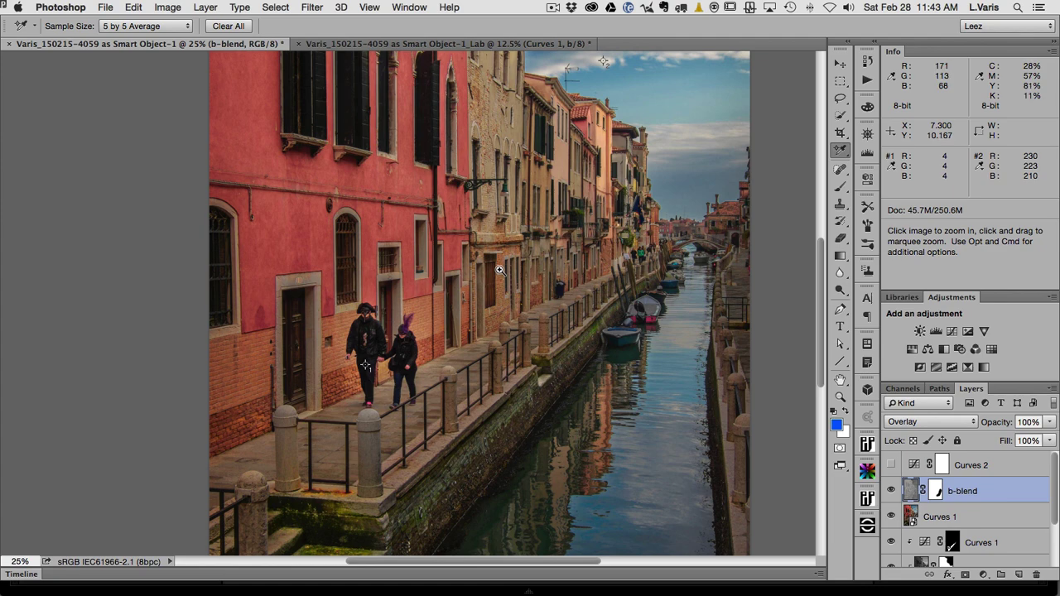
left_click(499, 270, "super")
left_click(499, 269, "super")
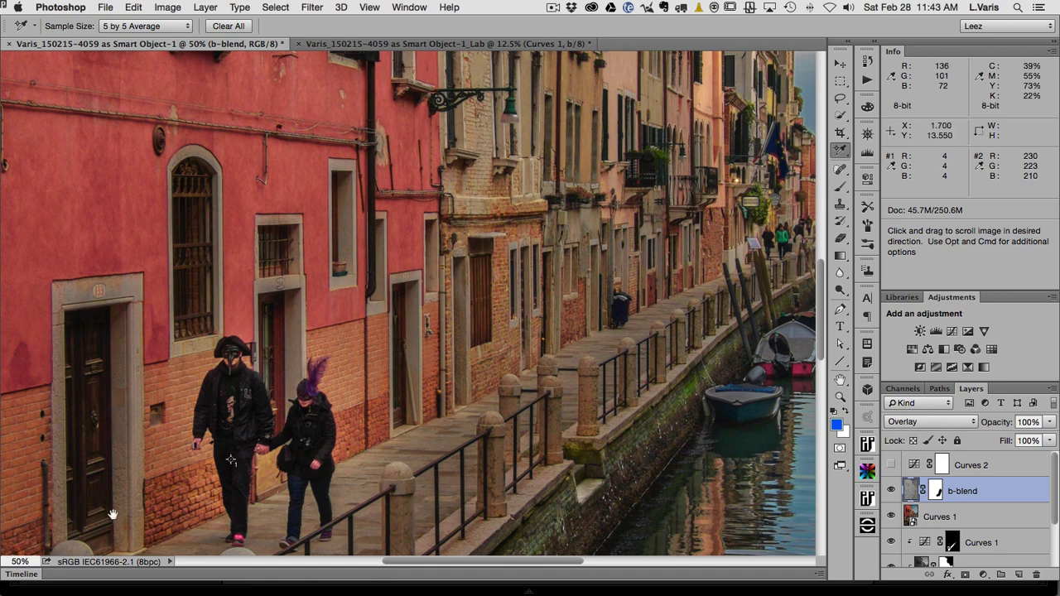
left_click_drag(480, 415, 476, 369)
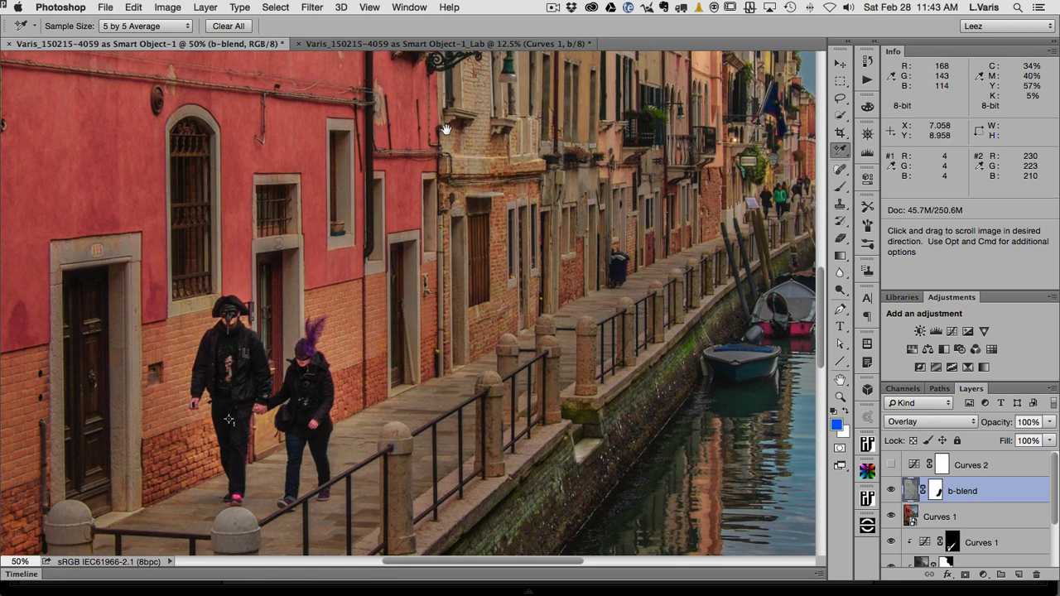
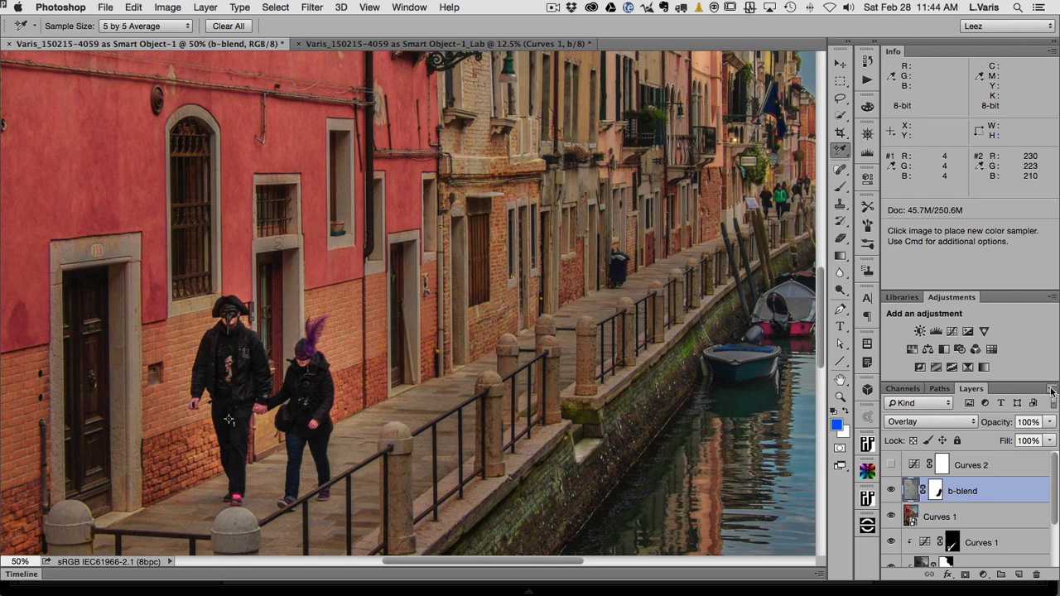
left_click(1052, 390)
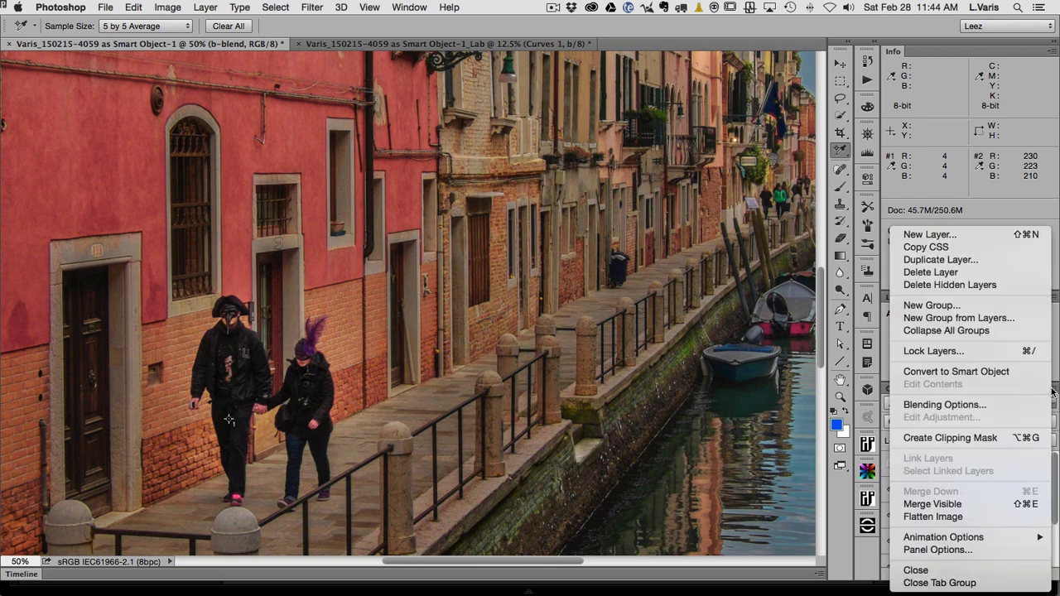
left_click(956, 504, "alt")
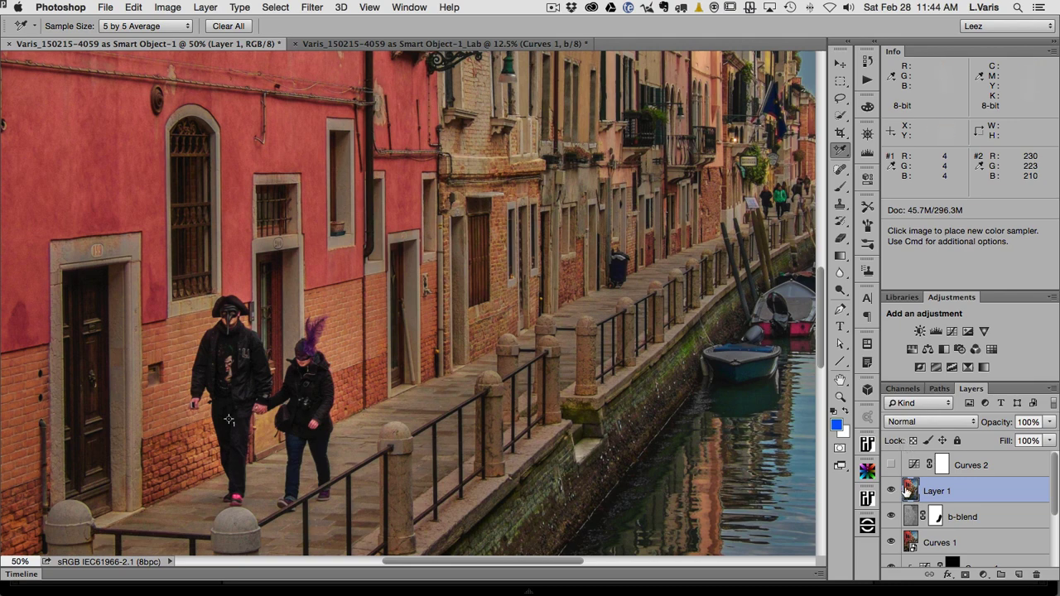
Sharpen Layer 1 with Unsharp Mask at amount 500%, radius 1.0 pixels and threshold 0.
left_click(313, 7)
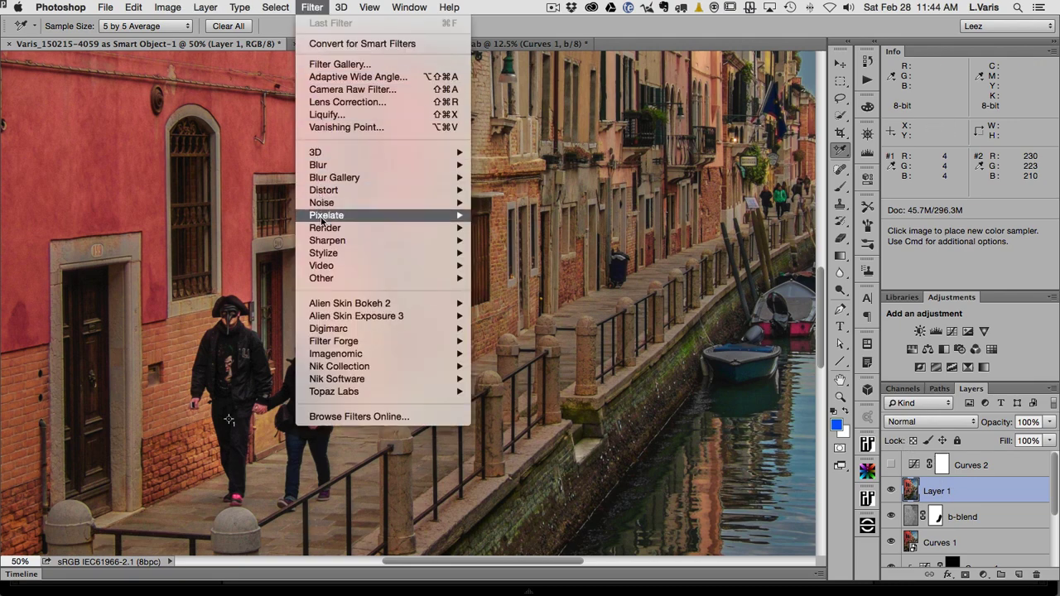
mouse_move(319, 242)
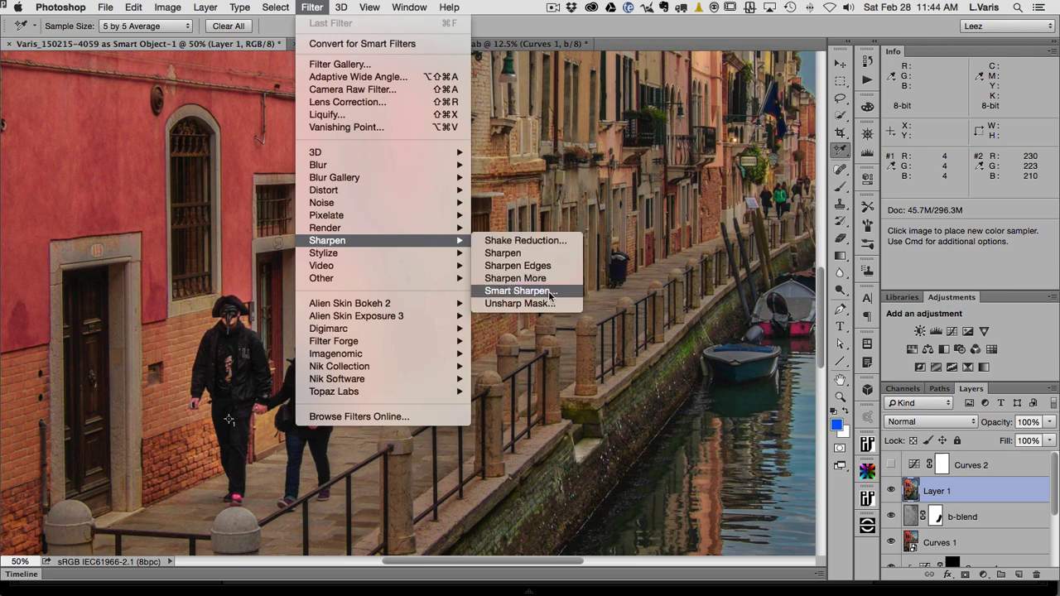
left_click(527, 307)
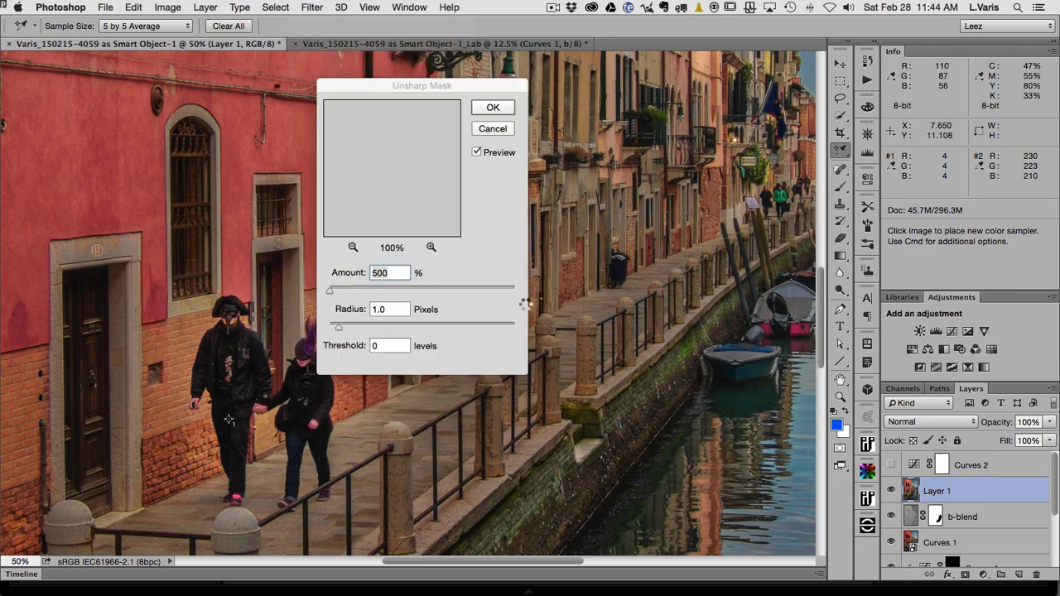
left_click_drag(386, 89, 564, 137)
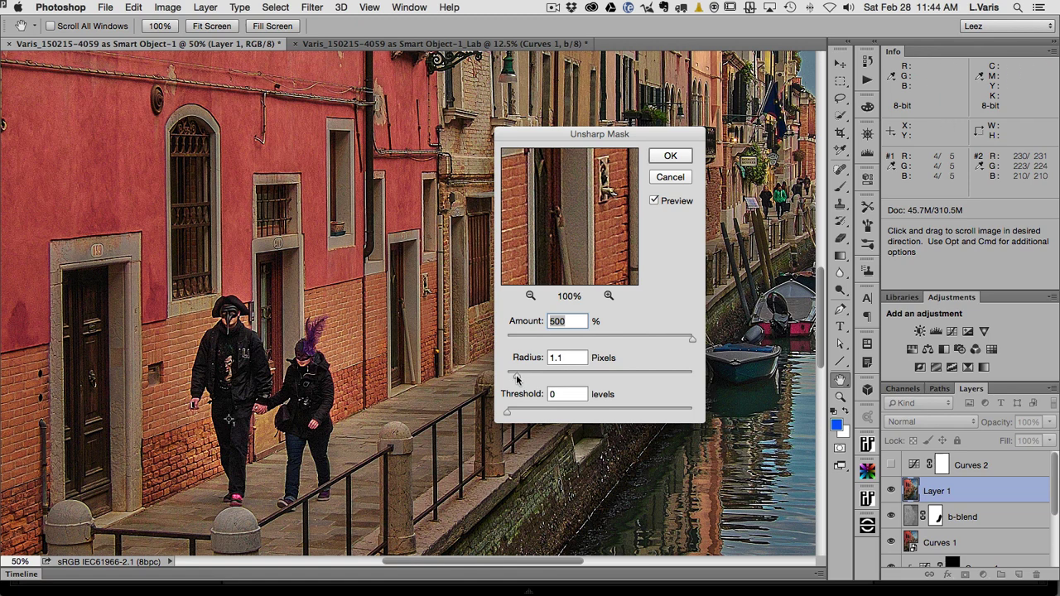
left_click_drag(517, 378, 521, 378)
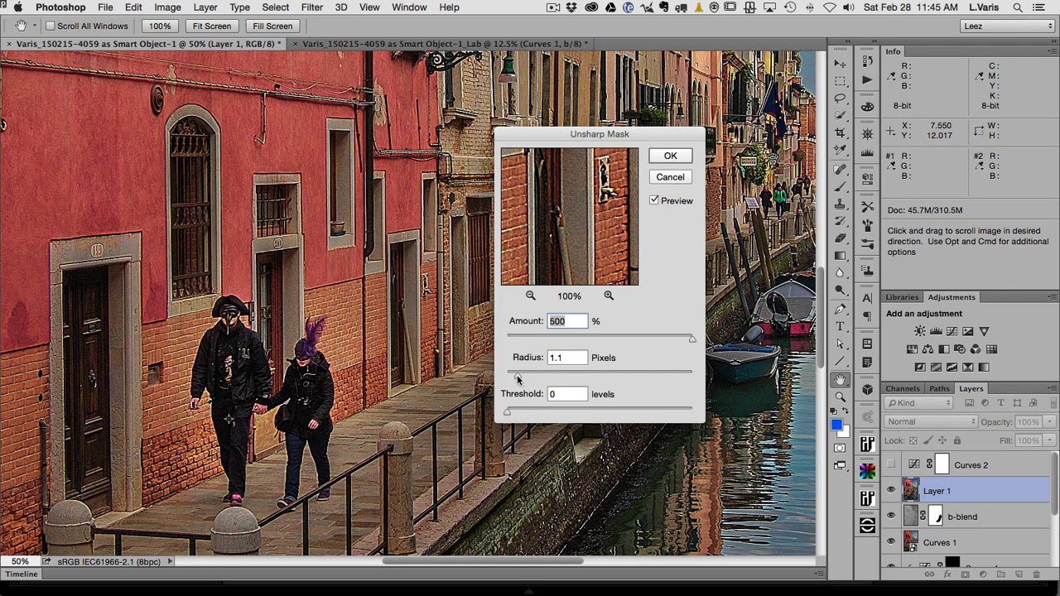
left_click(517, 378)
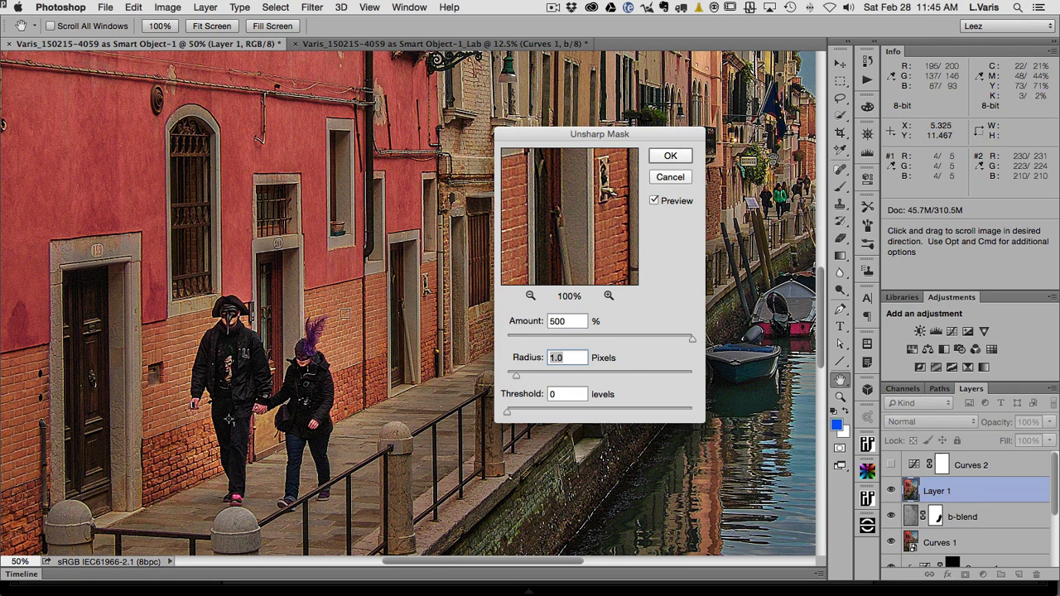
left_click_drag(517, 379, 514, 380)
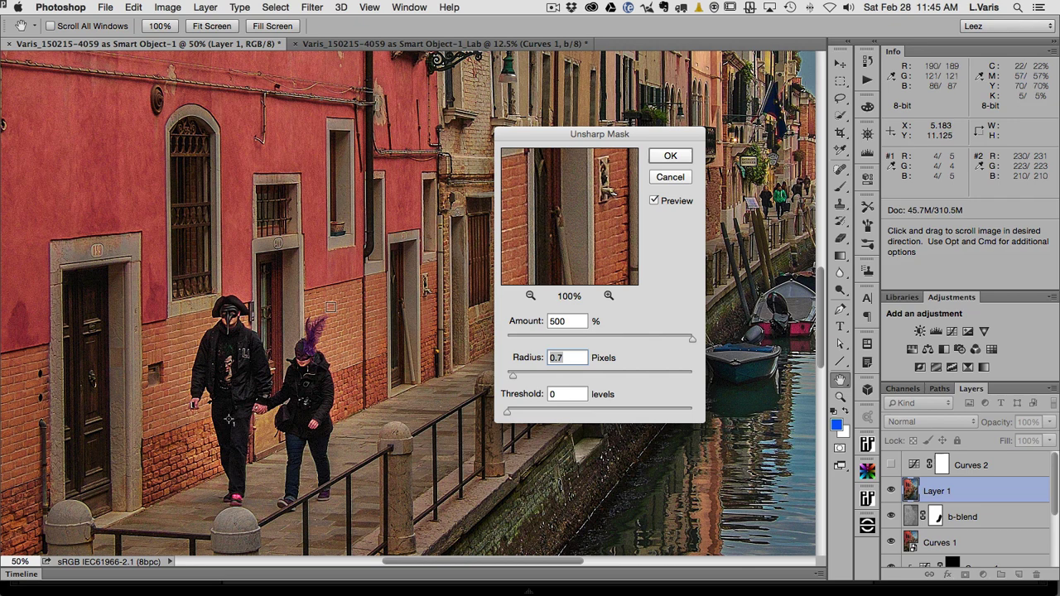
left_click_drag(521, 215, 577, 213)
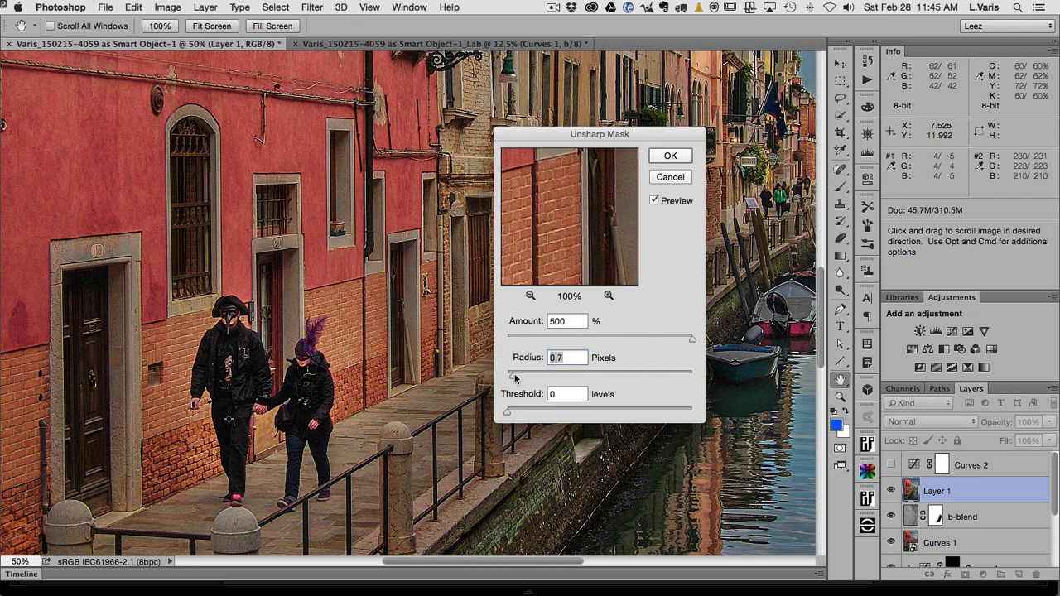
left_click_drag(514, 378, 520, 375)
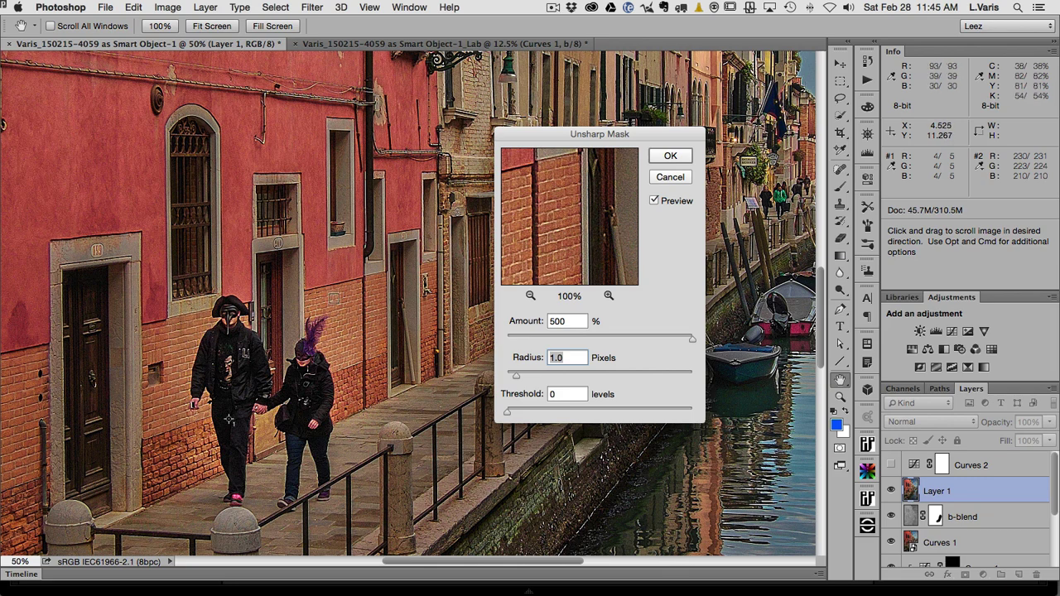
left_click(668, 156)
key("i")
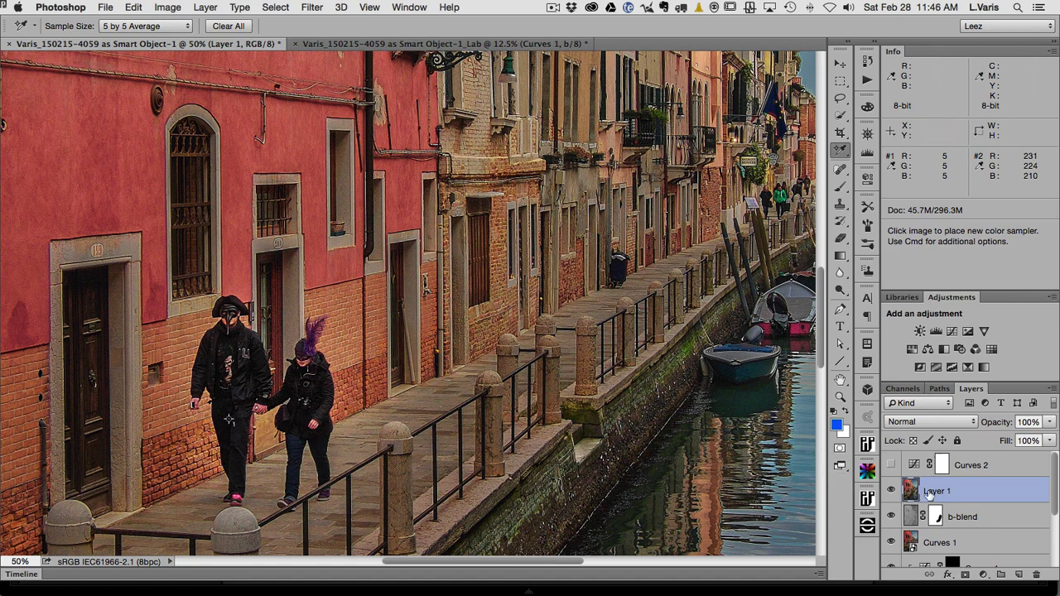
Set up a Fade of the Unsharp Mask in Luminosity mode at 100% opacity.
left_click(133, 6)
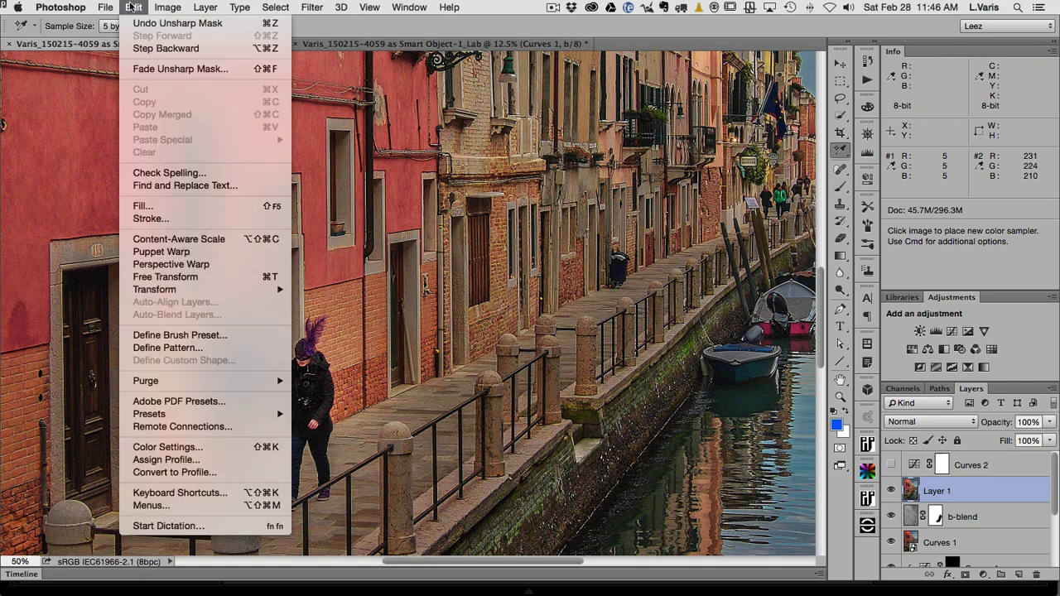
left_click(144, 71)
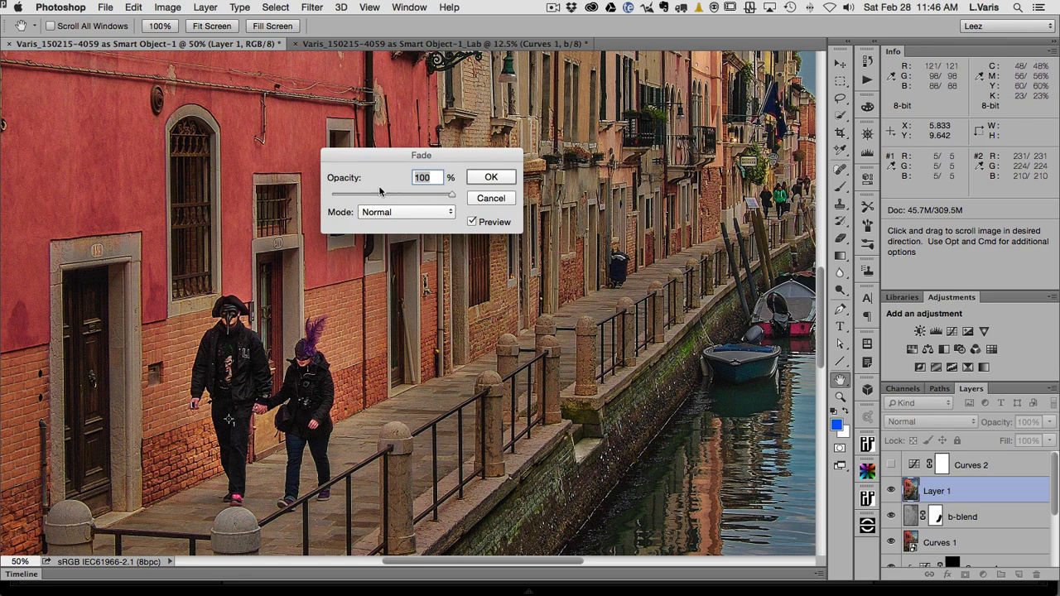
left_click(410, 213)
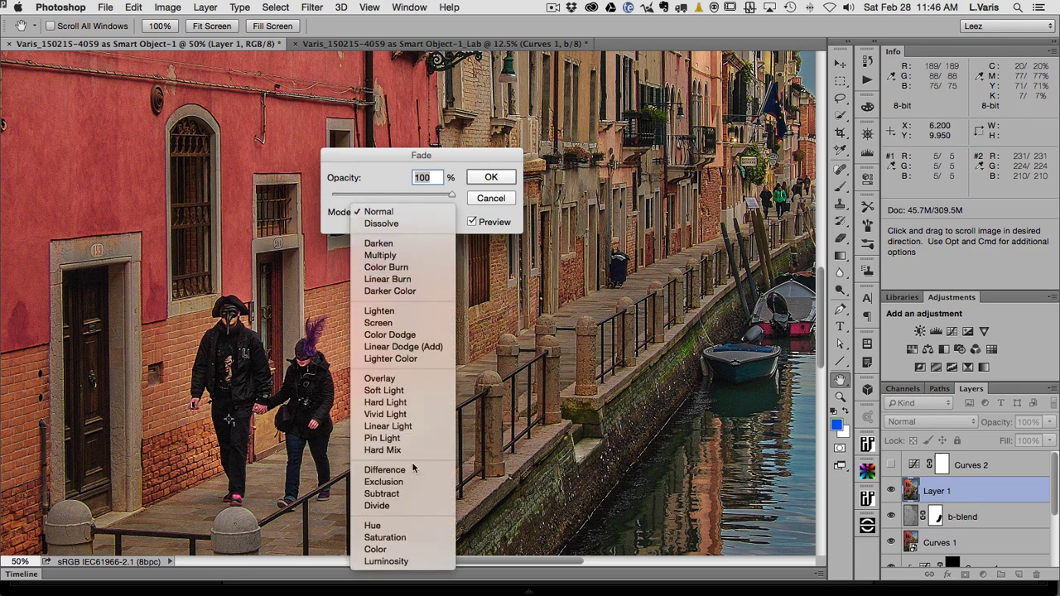
left_click(417, 563)
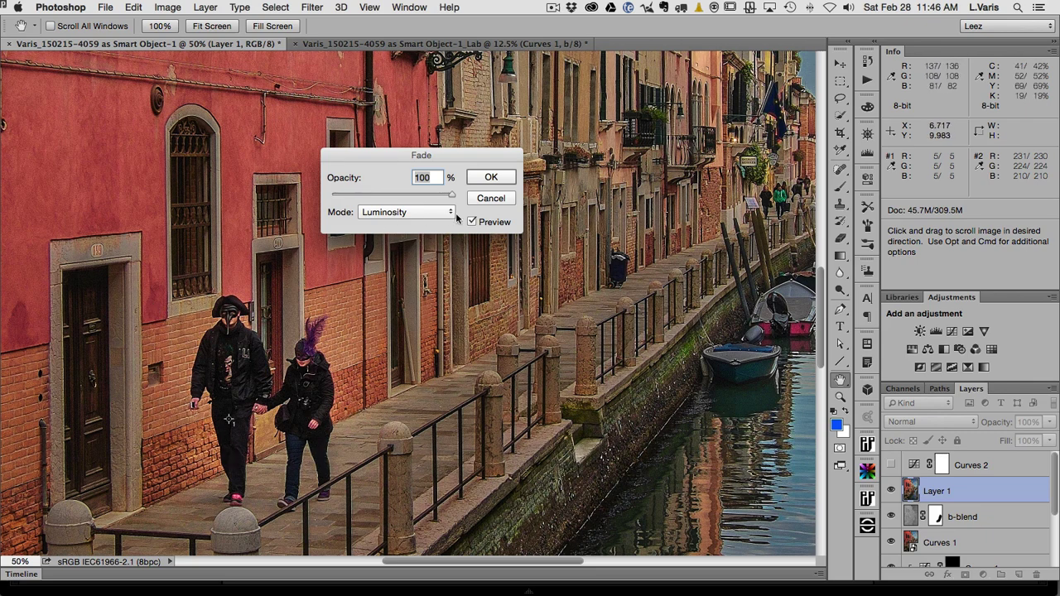
Compare the fade preview off and on around the walking woman's legs at 300%, and apply the fade.
left_click(279, 441)
left_click(279, 441)
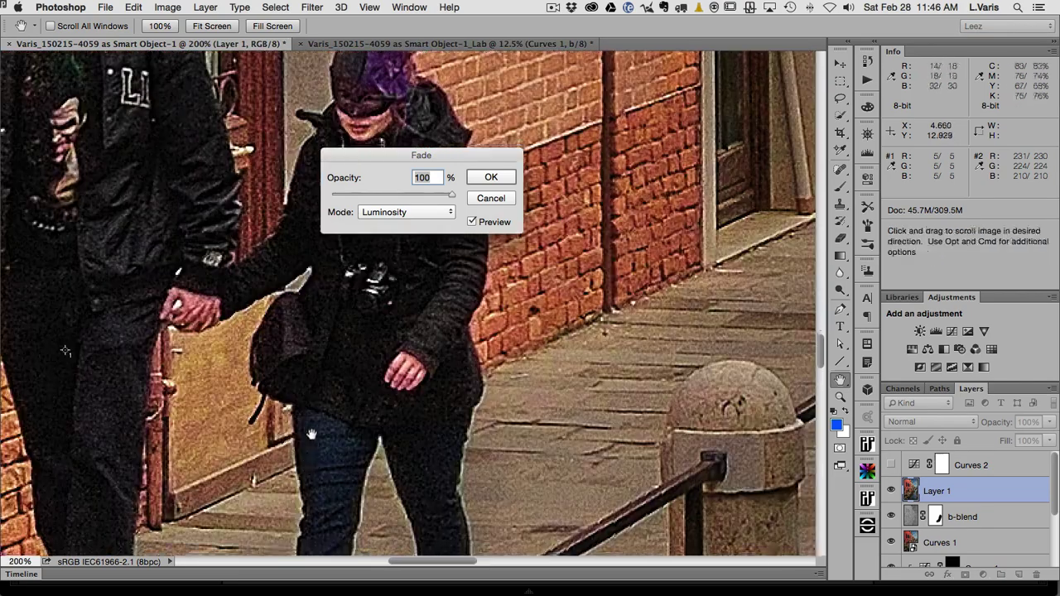
left_click_drag(312, 434, 348, 222)
left_click(317, 357)
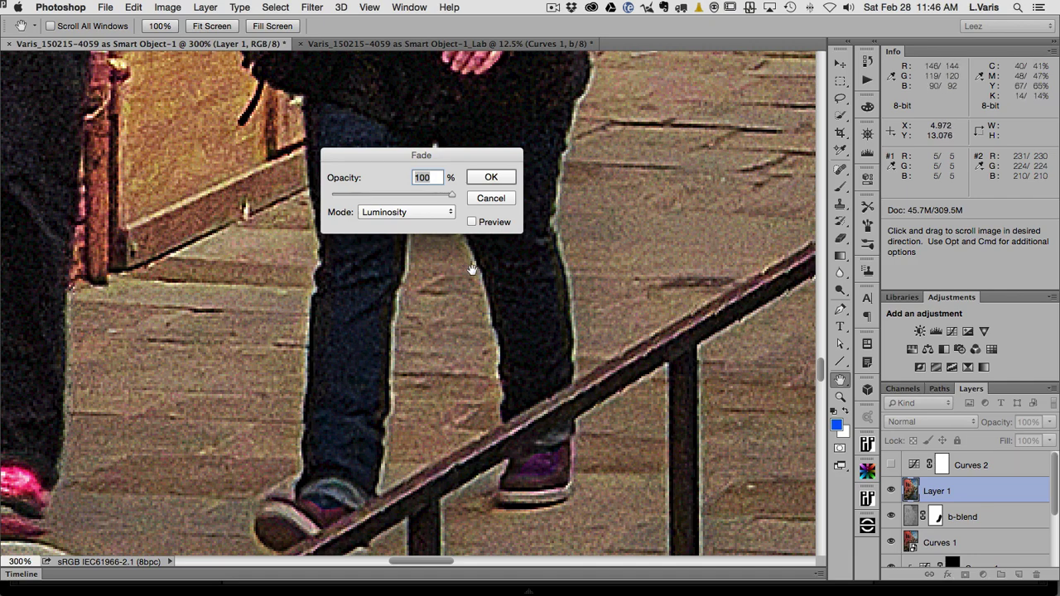
left_click(472, 222)
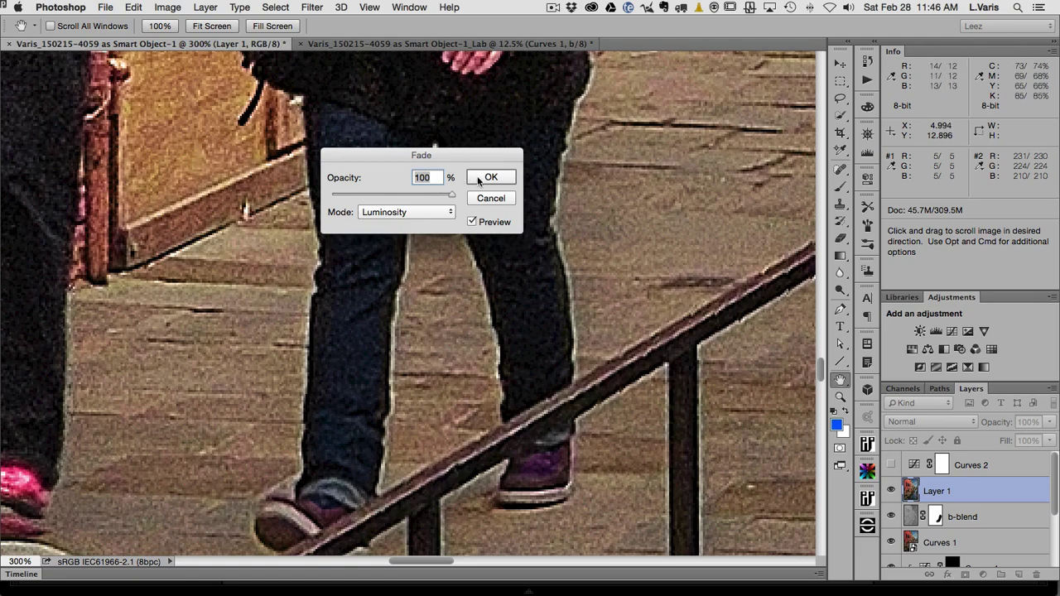
left_click(358, 285, "alt")
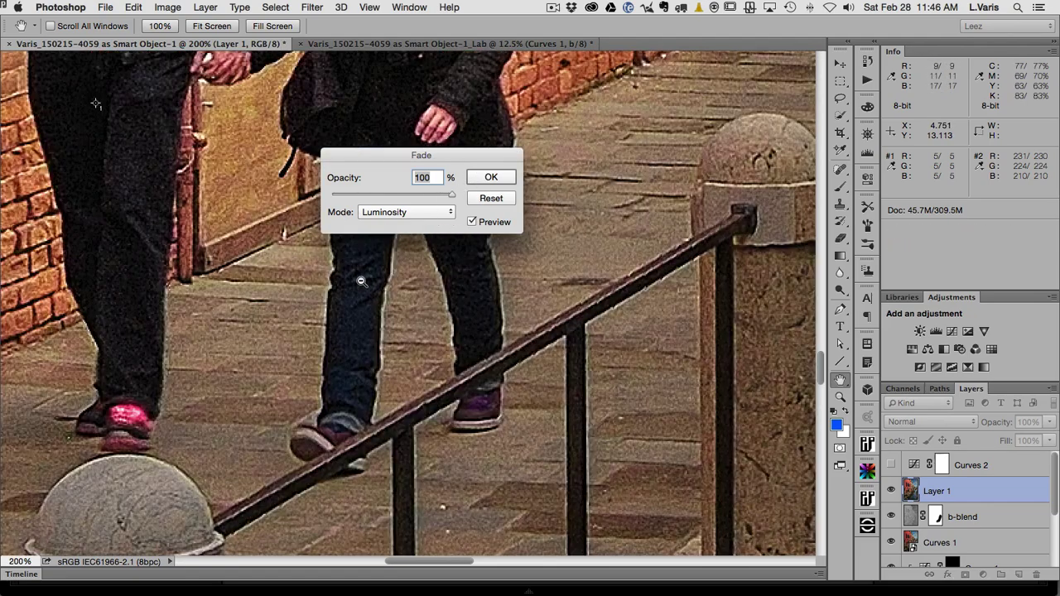
left_click(361, 282, "alt")
left_click(361, 281, "alt")
left_click(361, 282, "alt")
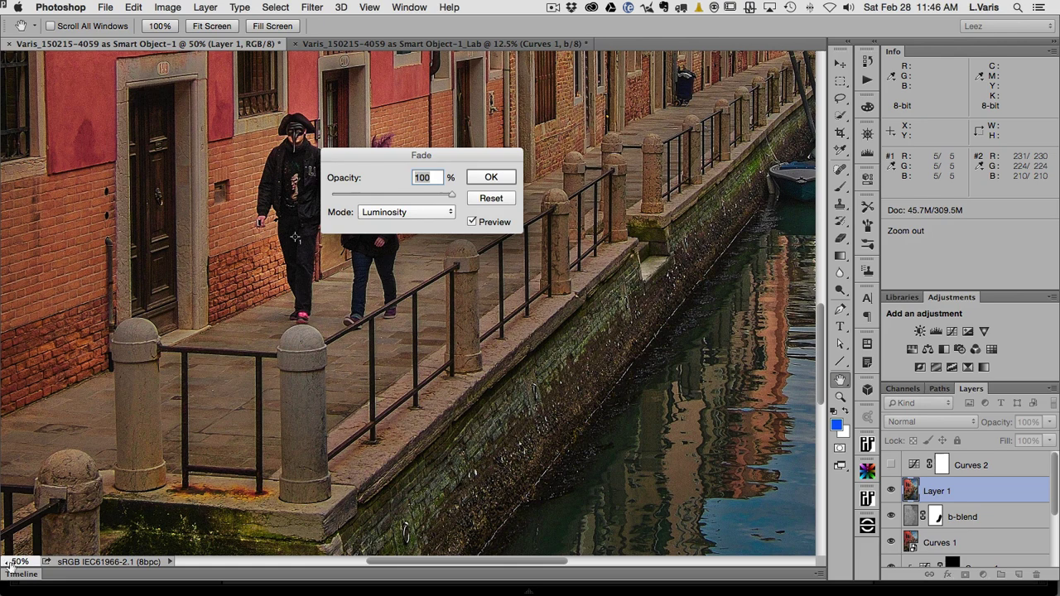
left_click(485, 175)
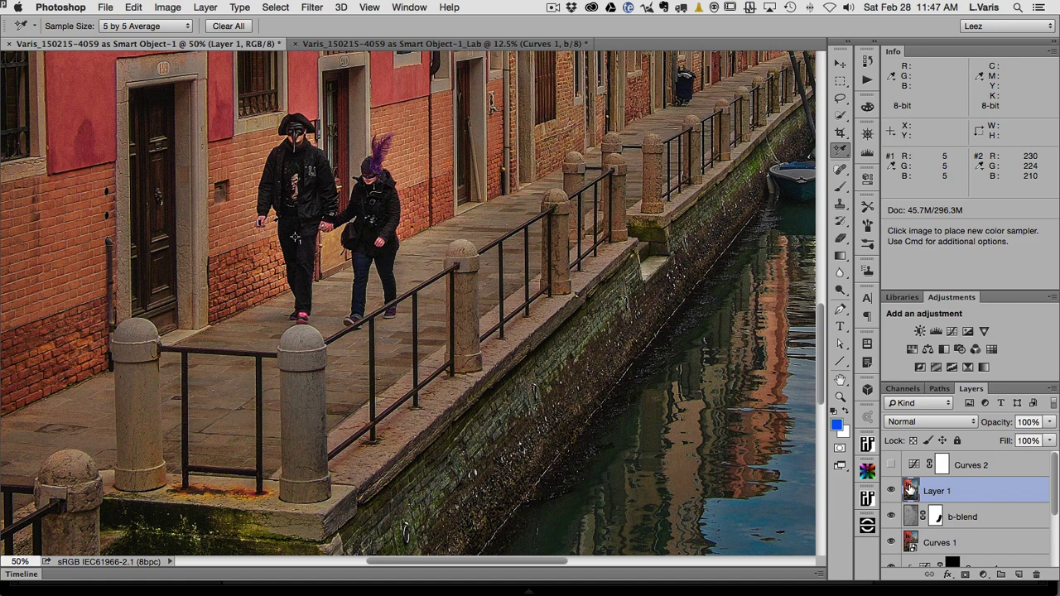
Duplicate Layer 1, set the copy's blend mode to Lighten and rename it "lighten".
left_click_drag(910, 488, 1019, 573)
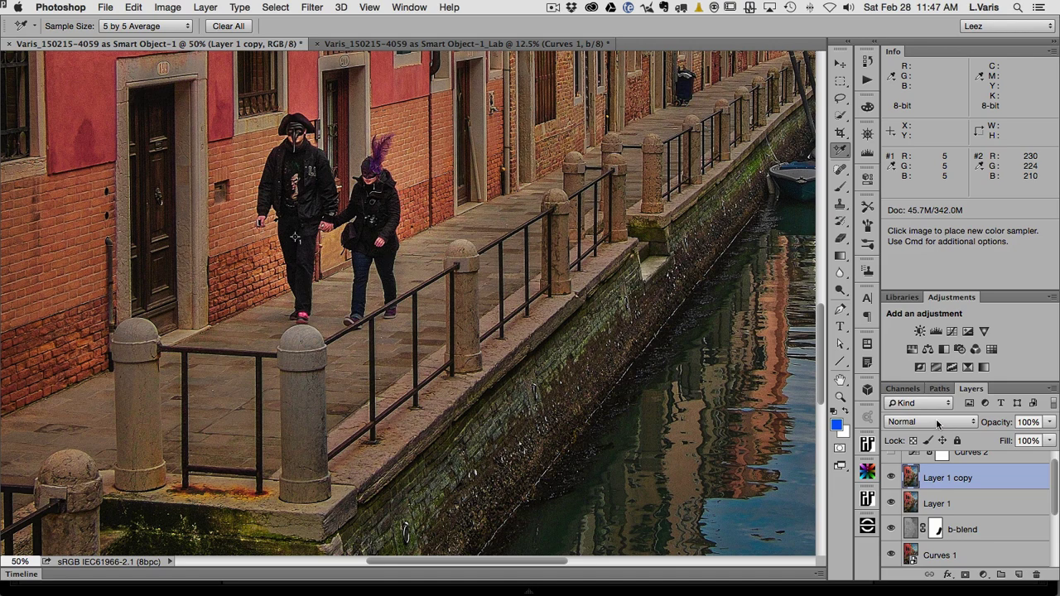
left_click(937, 424)
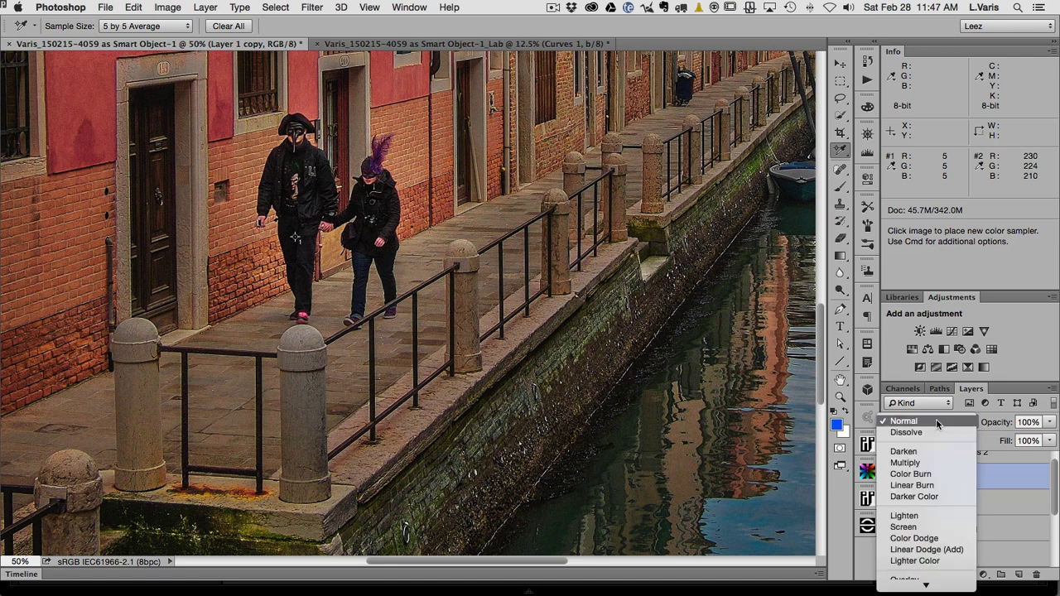
left_click(926, 515)
double_click(939, 478)
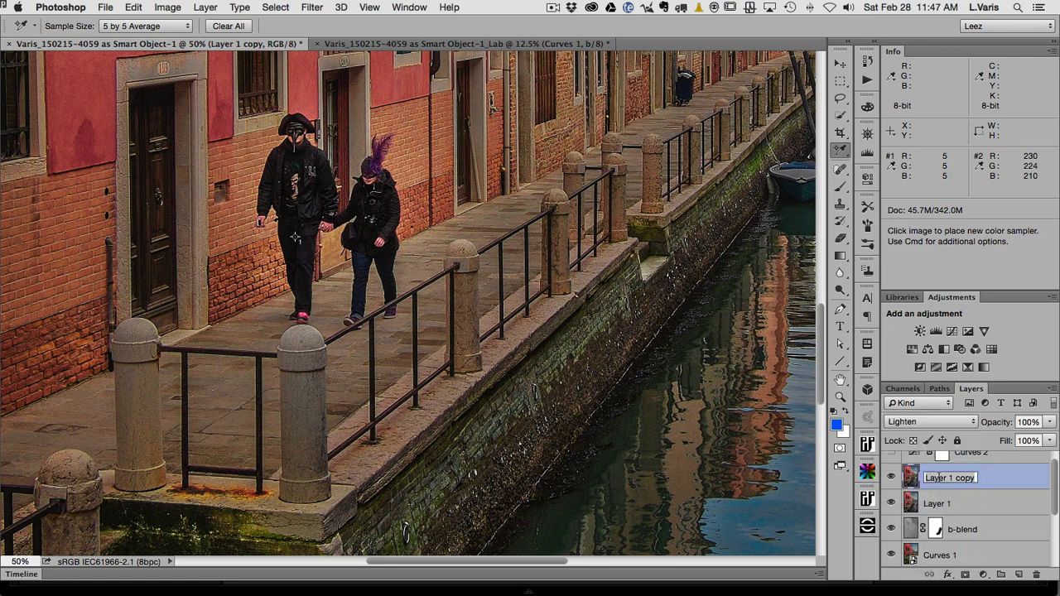
type("light")
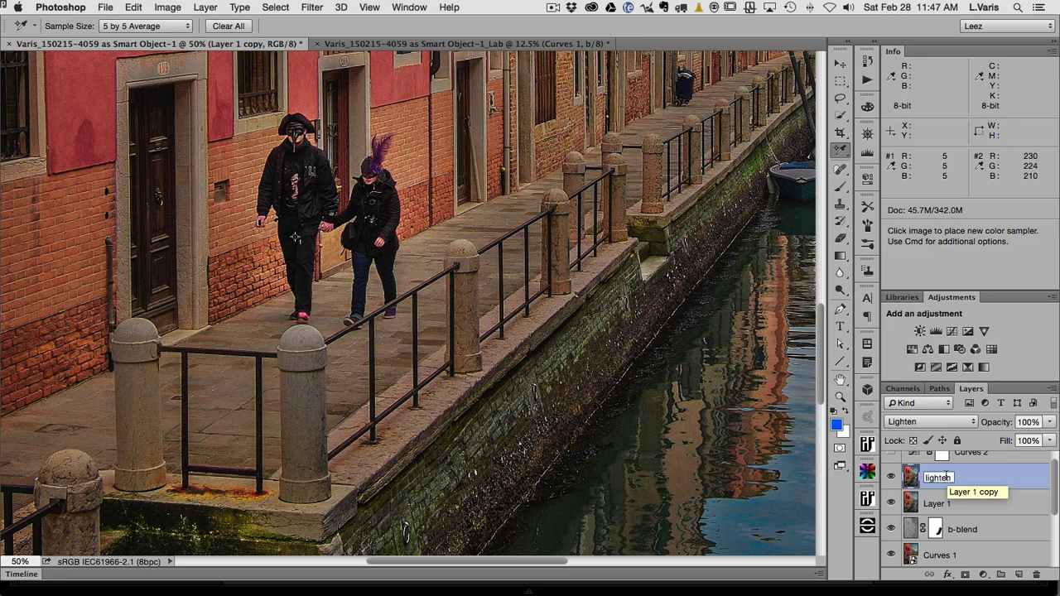
type("en")
key("Return")
Rename the original Layer 1 "Darken" and set its blend mode to Darken.
double_click(930, 503)
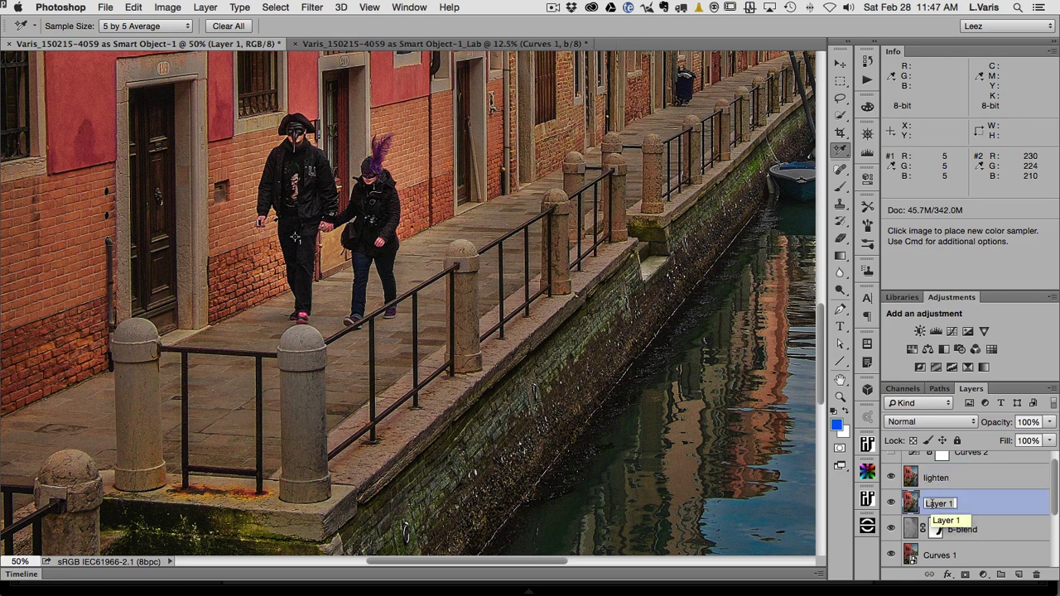
type("Darken")
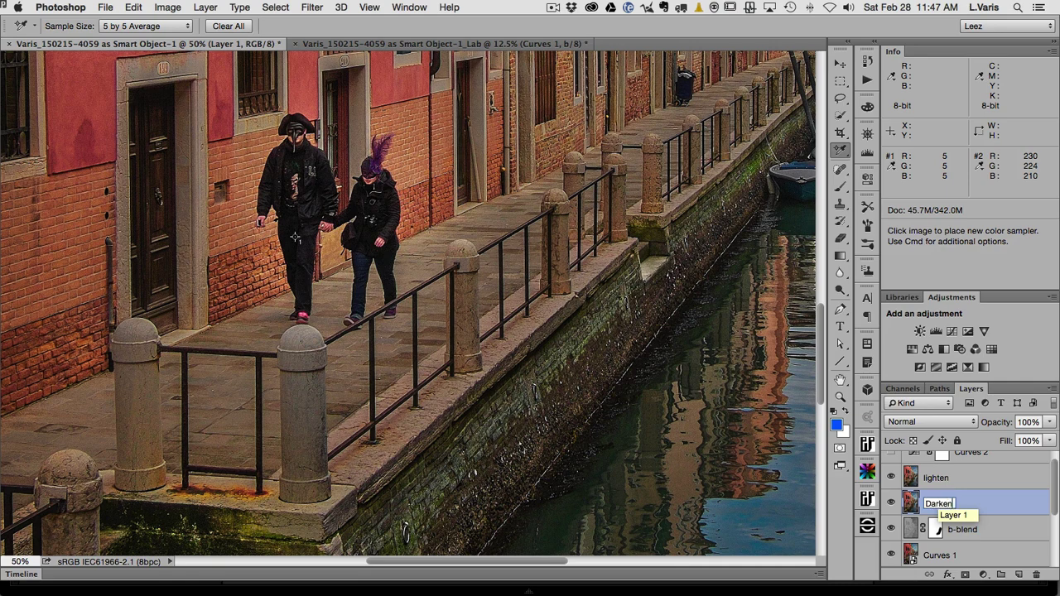
key("Return")
left_click(922, 421)
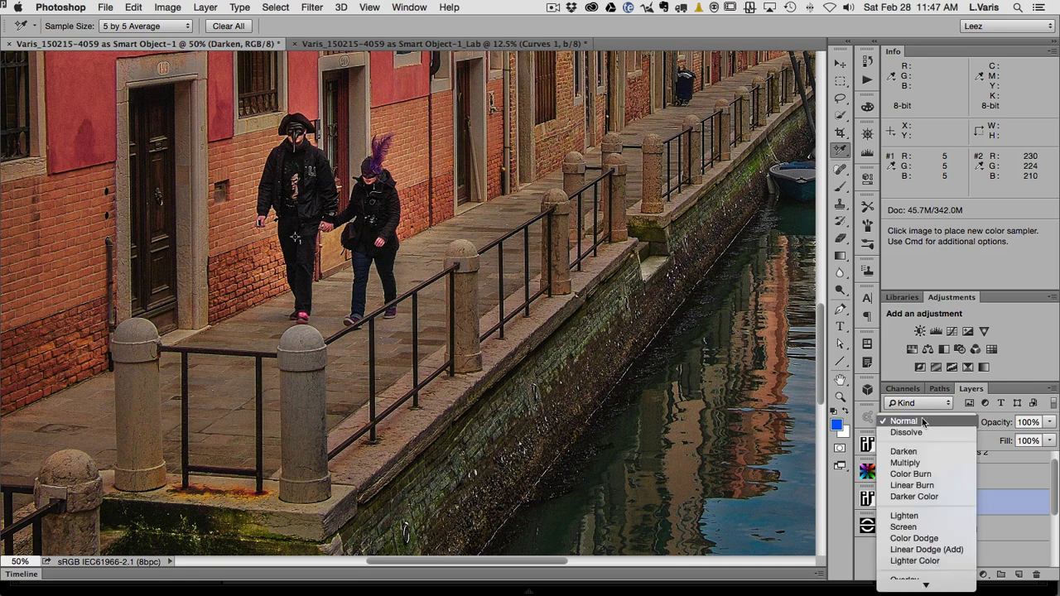
left_click(914, 453)
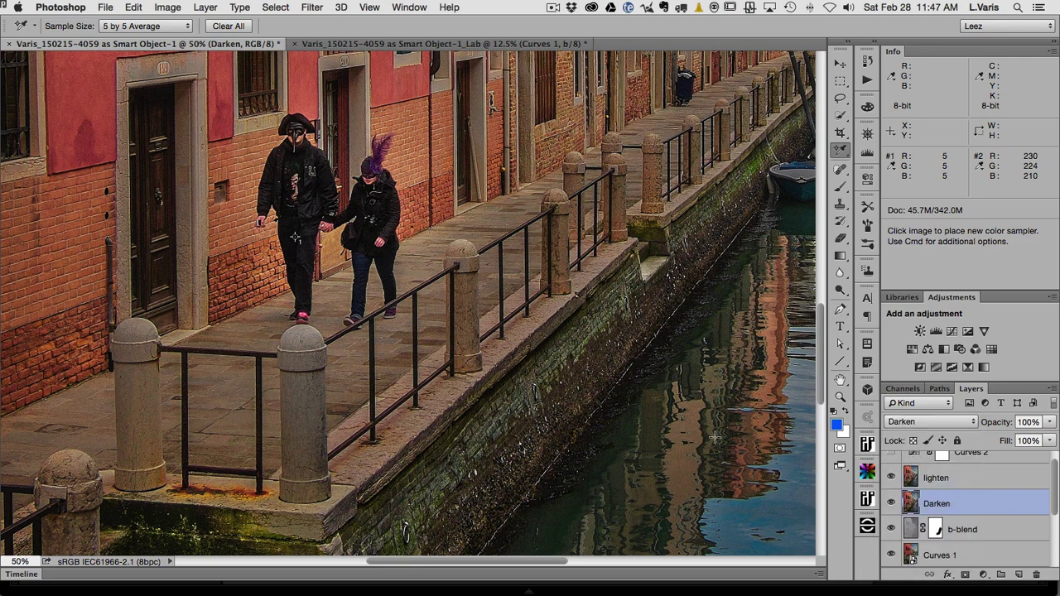
Lower the lighten layer's opacity to 60% and compare the image with that layer hidden and shown.
left_click(976, 478)
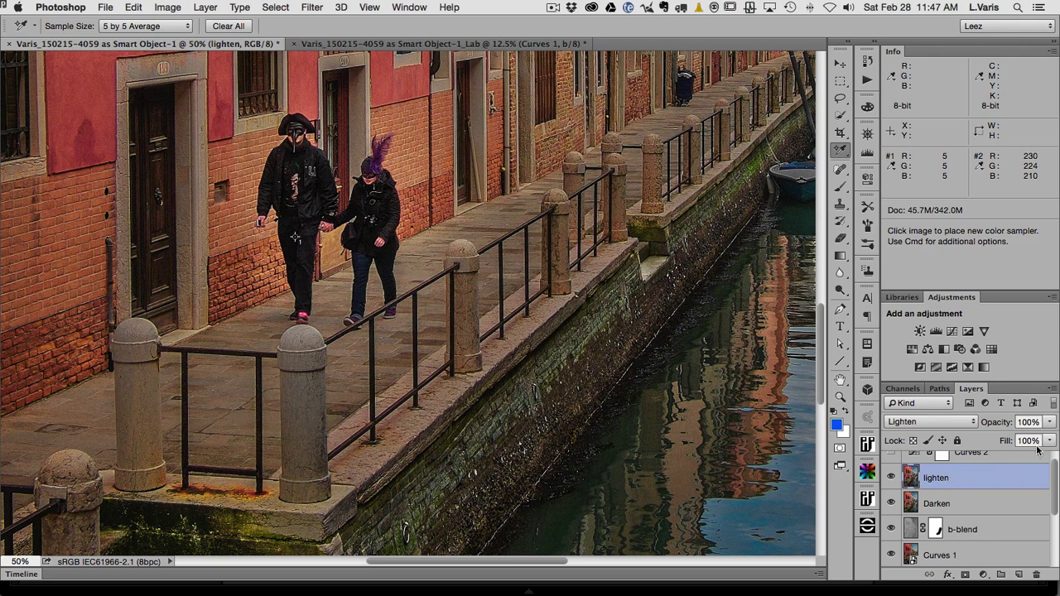
left_click(1052, 422)
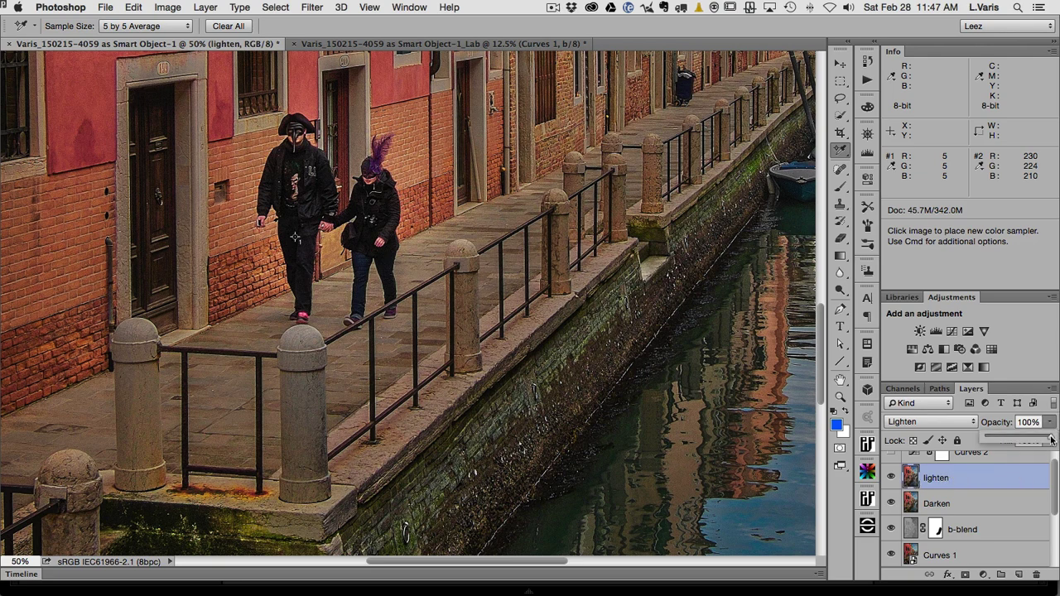
left_click_drag(1052, 441, 1027, 440)
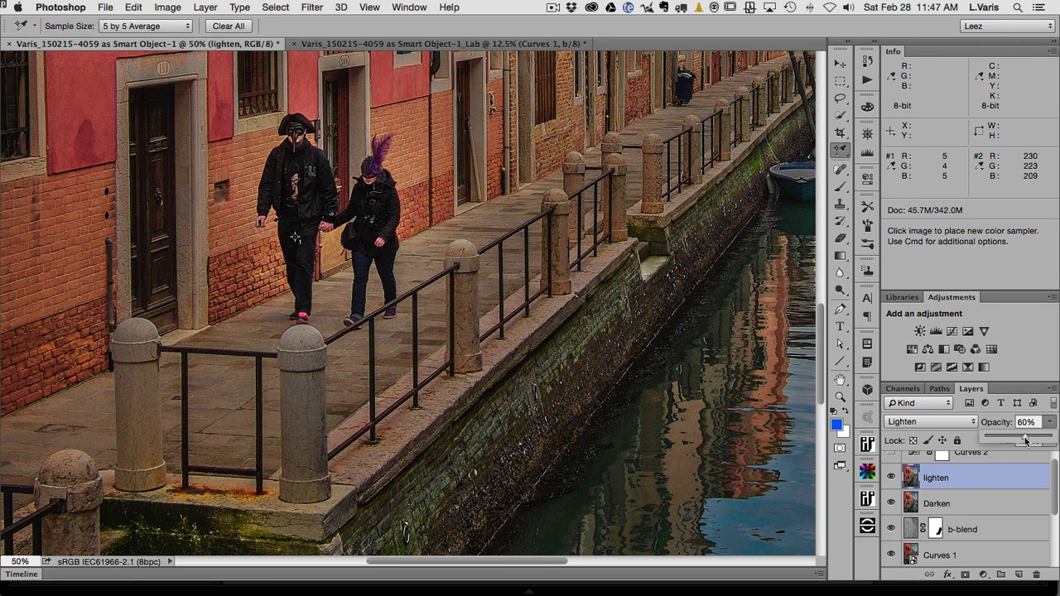
left_click(891, 478)
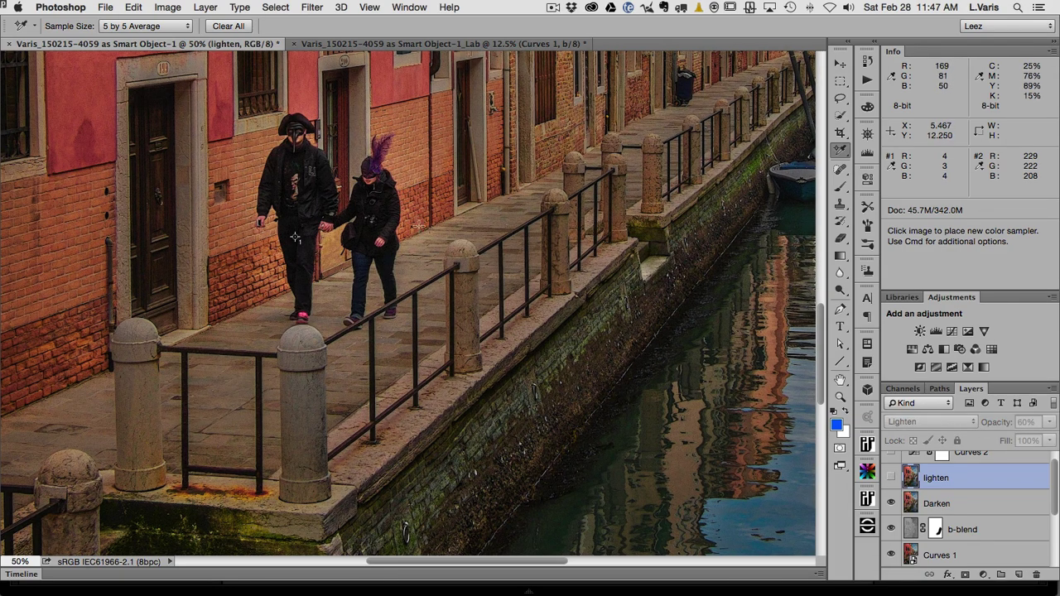
scroll(443, 242, "up", 3)
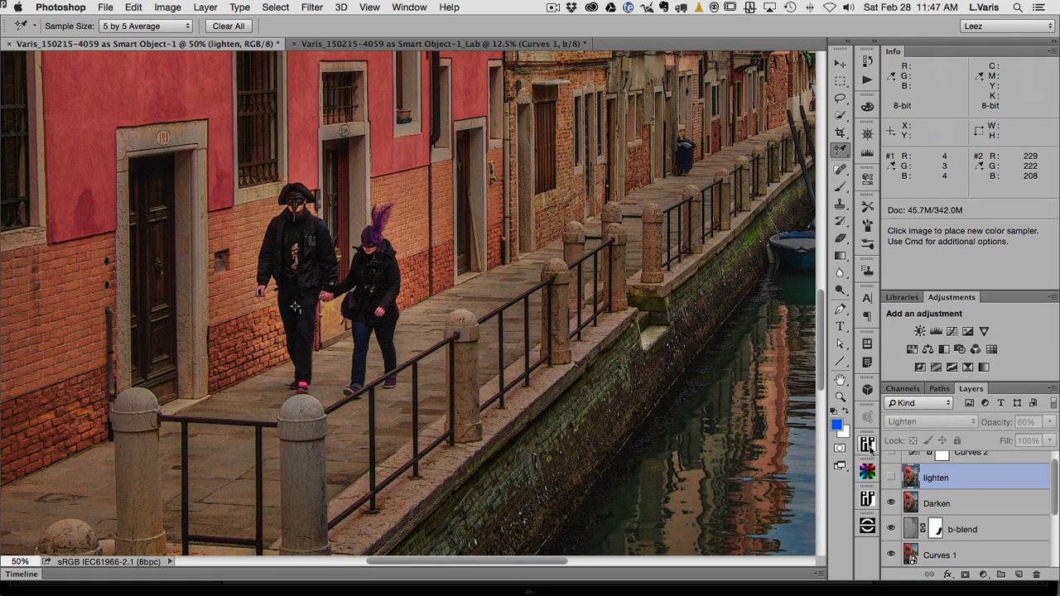
left_click(891, 479)
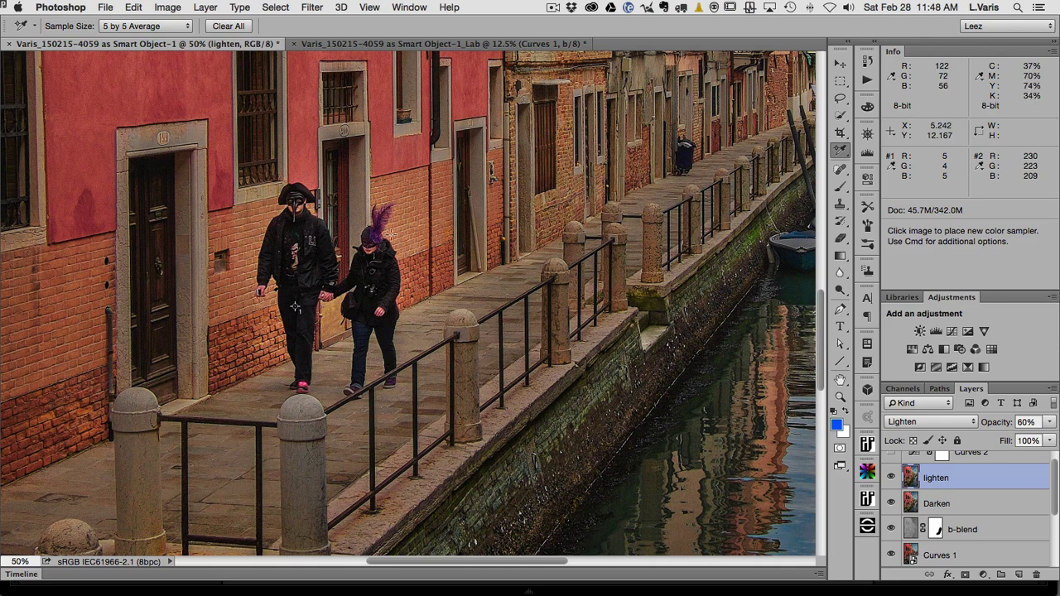
Group the lighten and Darken layers into a new Pass Through group named "Sharpen".
left_click(911, 507, "shift")
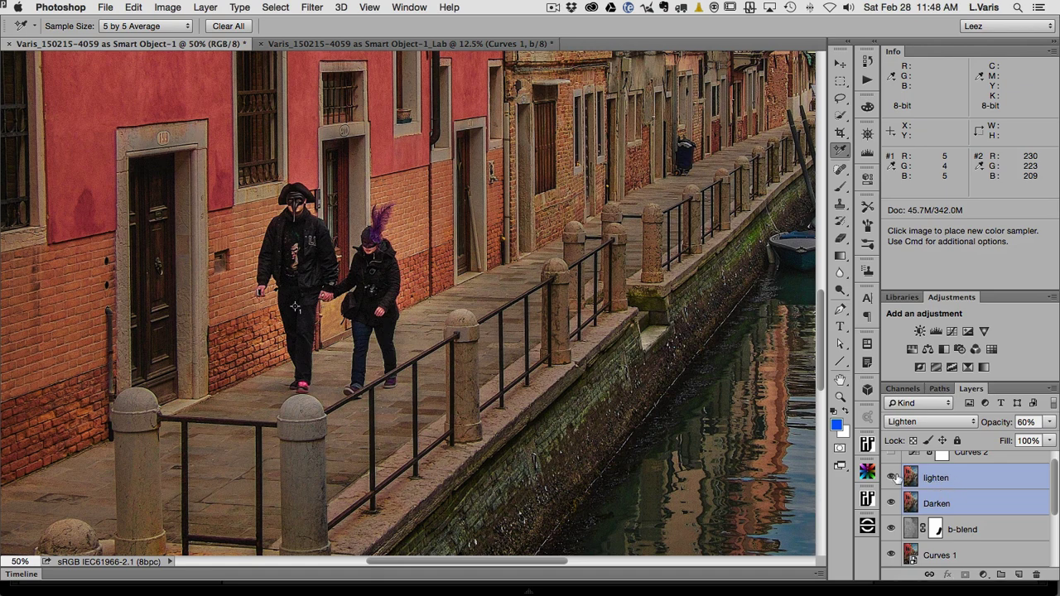
left_click(1051, 389)
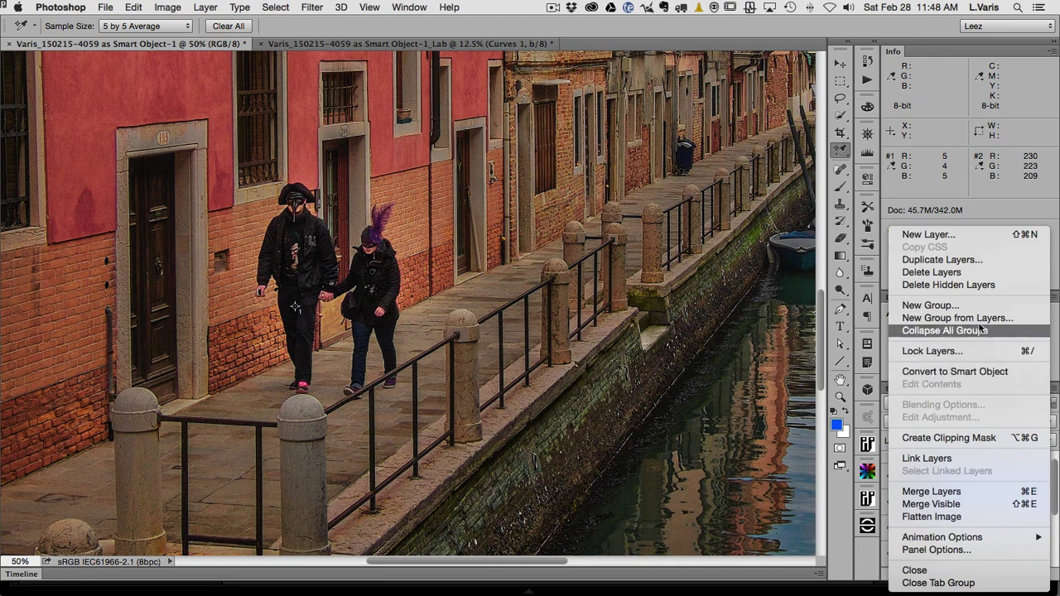
left_click(934, 320)
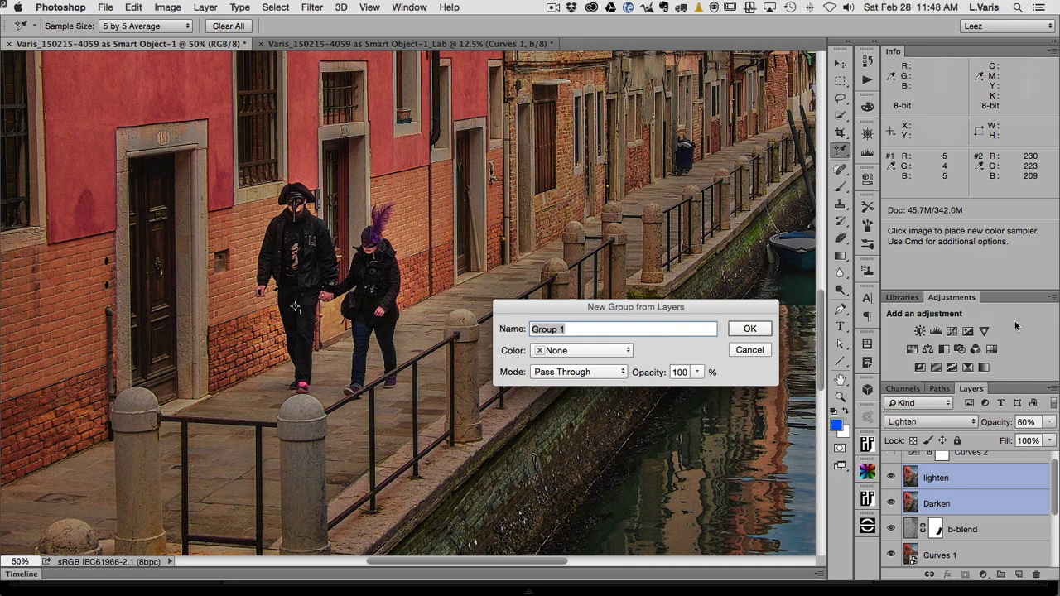
type("Sharpen")
left_click(740, 330)
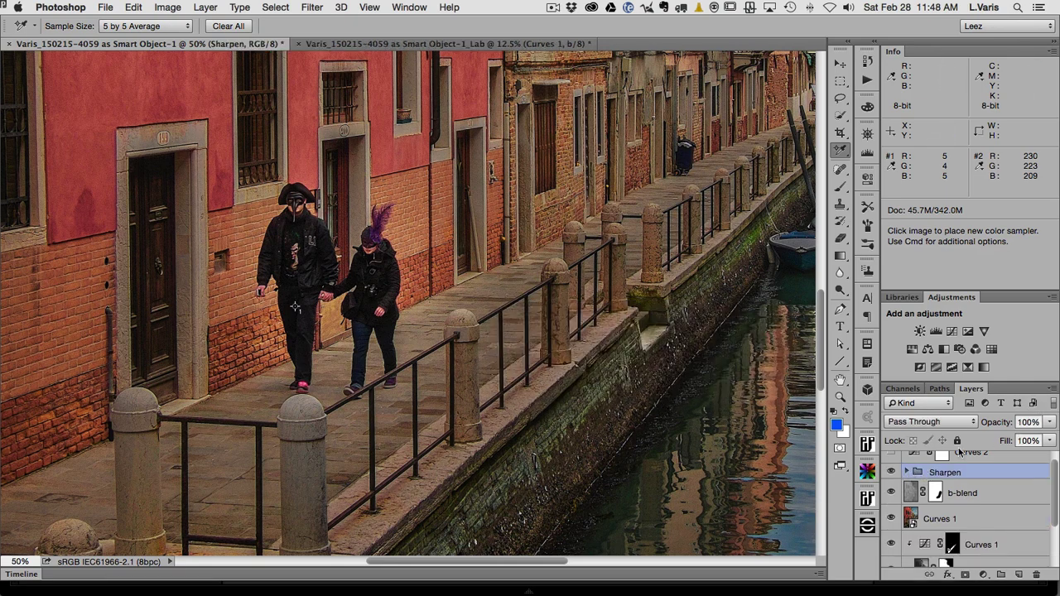
Reduce the Sharpen group's opacity to 73% and compare the image with the group hidden and shown.
left_click(892, 472)
left_click(1049, 424)
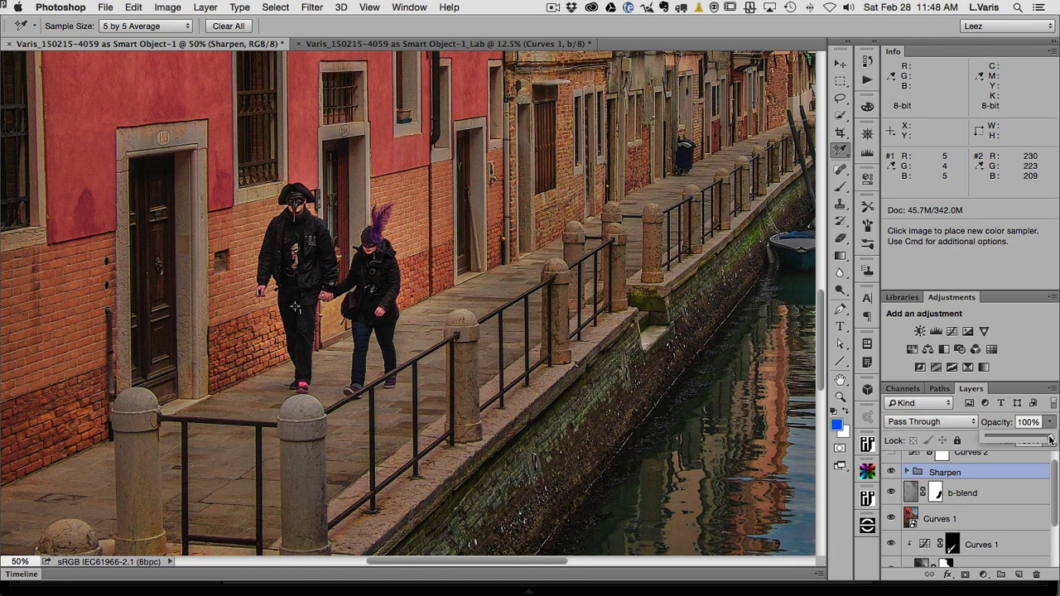
left_click_drag(1049, 440, 1041, 441)
left_click(891, 472)
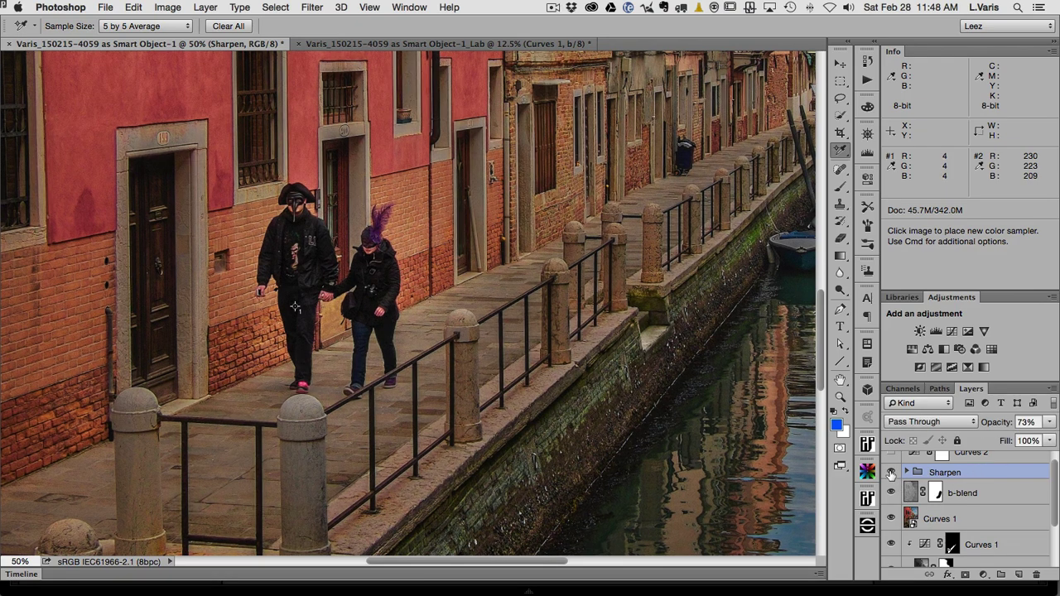
left_click(891, 473)
left_click(891, 472)
left_click(891, 472)
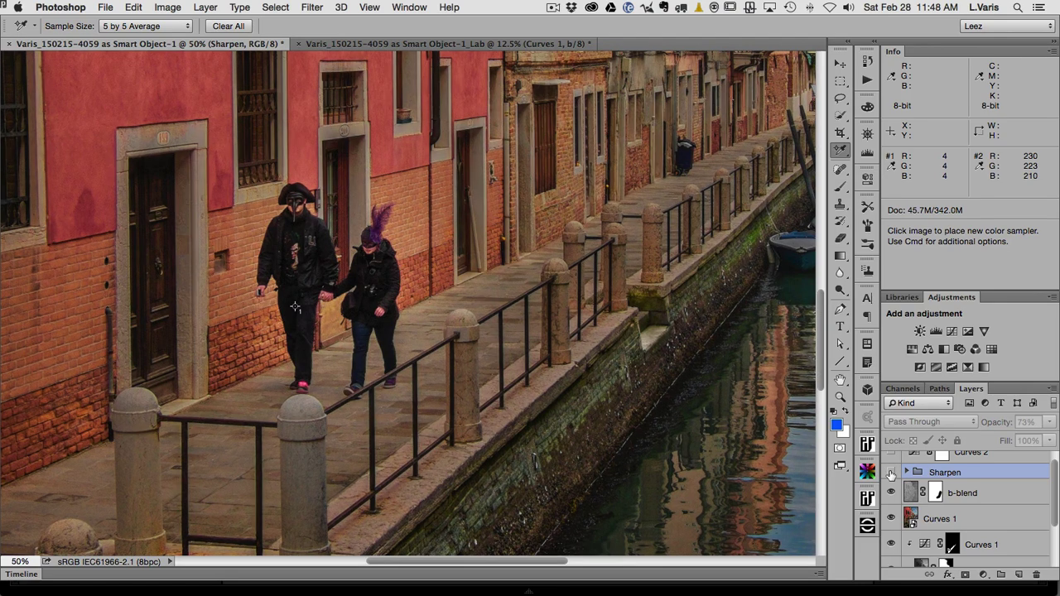
left_click(891, 472)
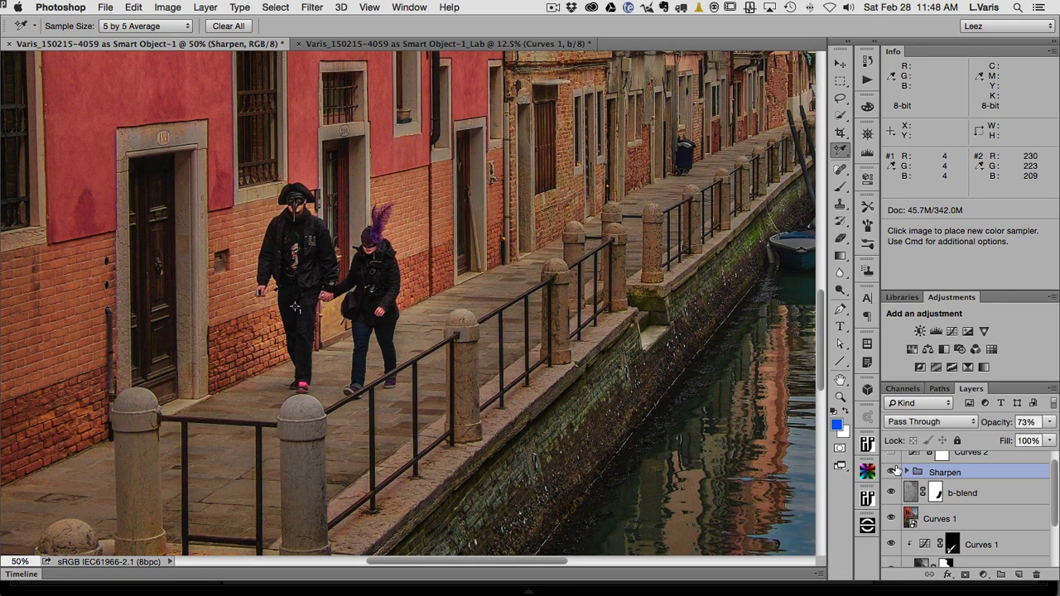
Turn on the Curves 2 adjustment layer above the Sharpen group.
key("super+minus")
key("super+minus")
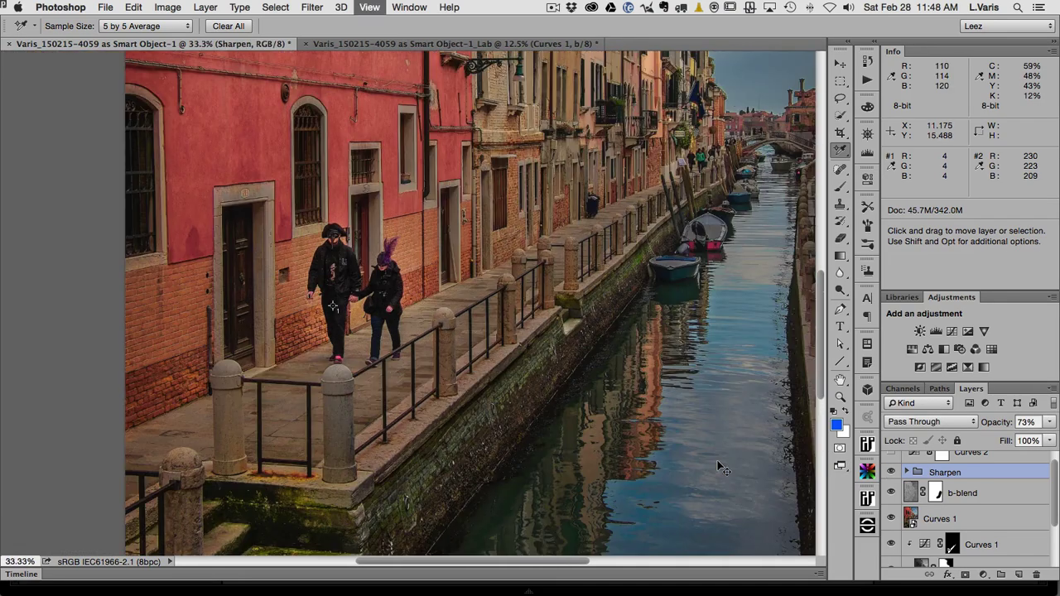
key("super+minus")
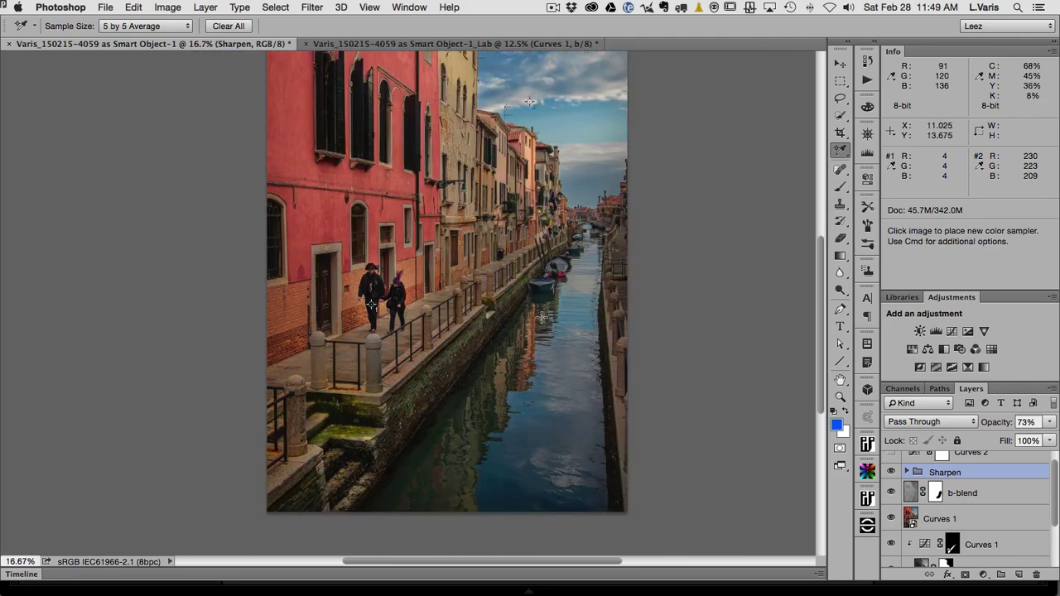
left_click_drag(530, 260, 524, 331)
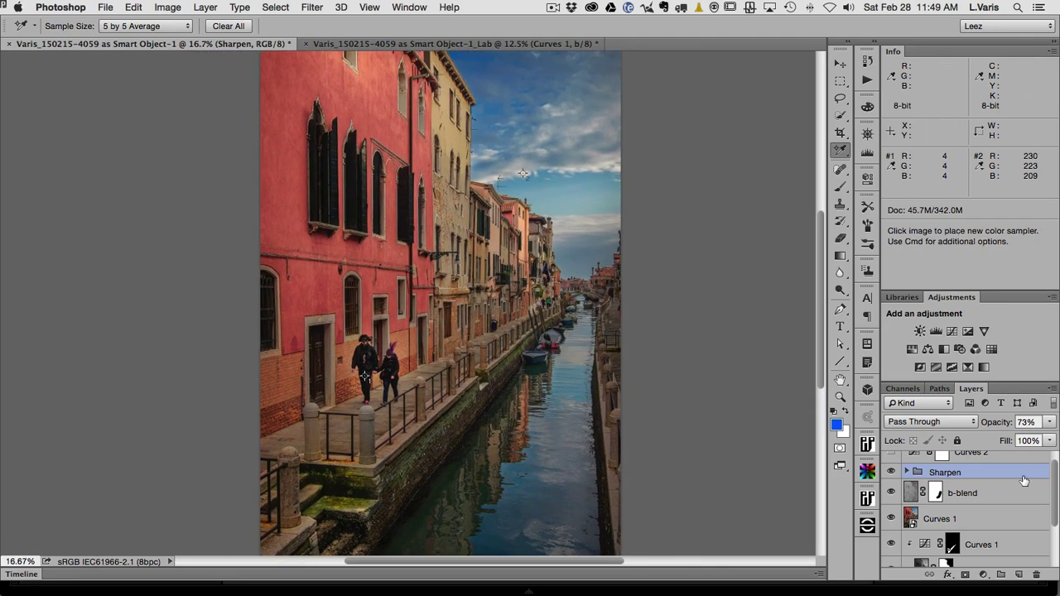
left_click_drag(1056, 473, 1057, 451)
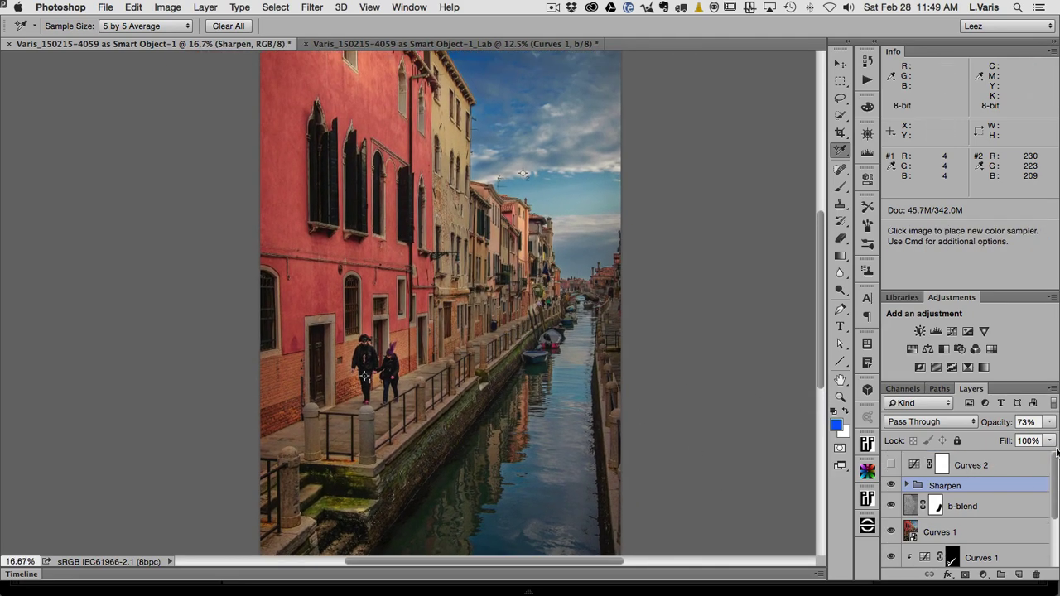
left_click(891, 466)
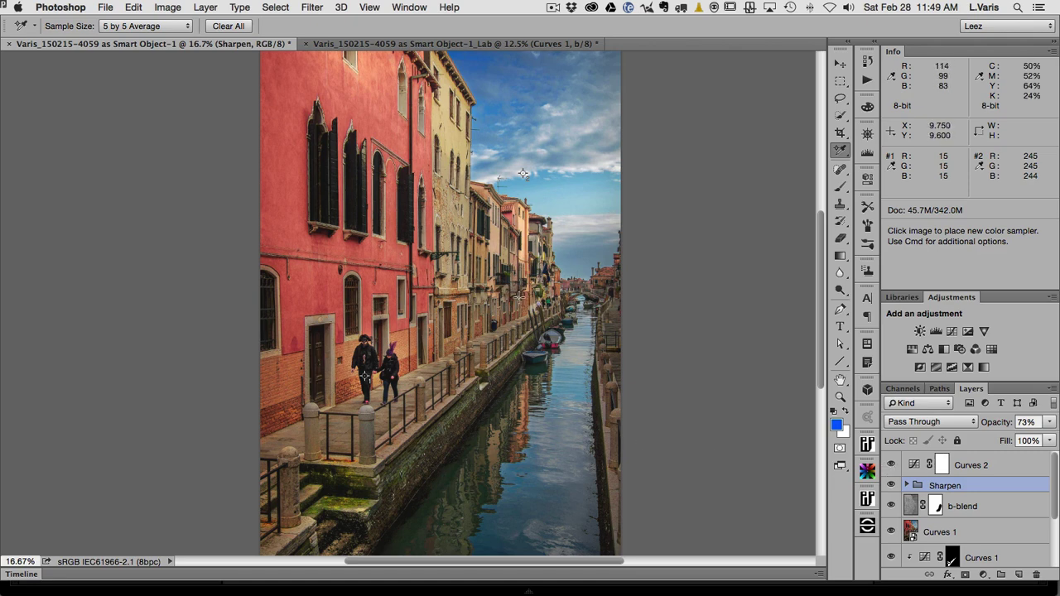
Examine the sharpened detail along the canal, boats, bridge, rooftops and sky at about 66% and 100% magnification.
key("space")
key("super+space")
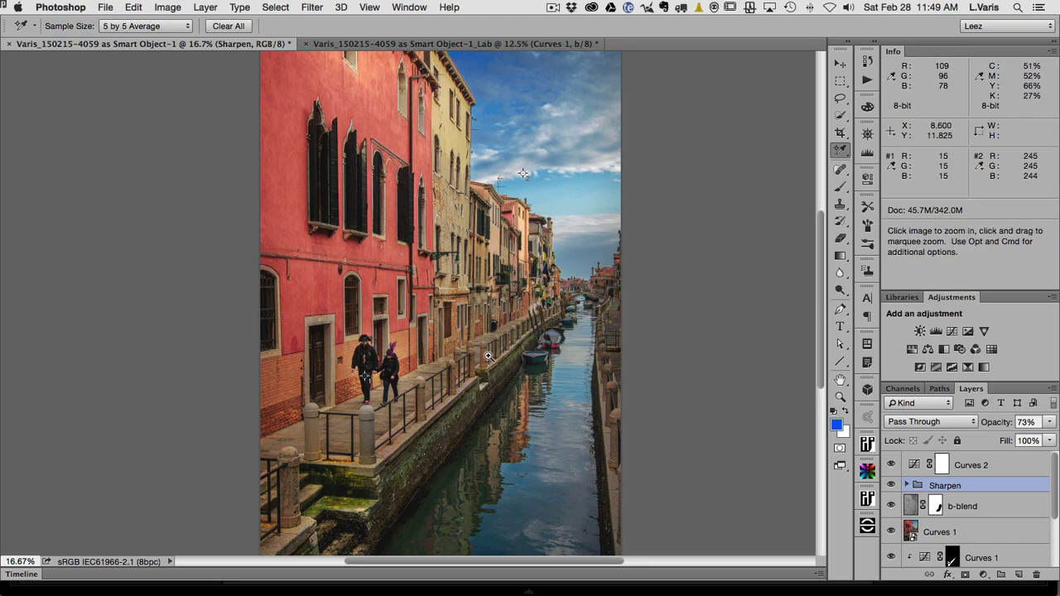
left_click_drag(489, 354, 555, 223)
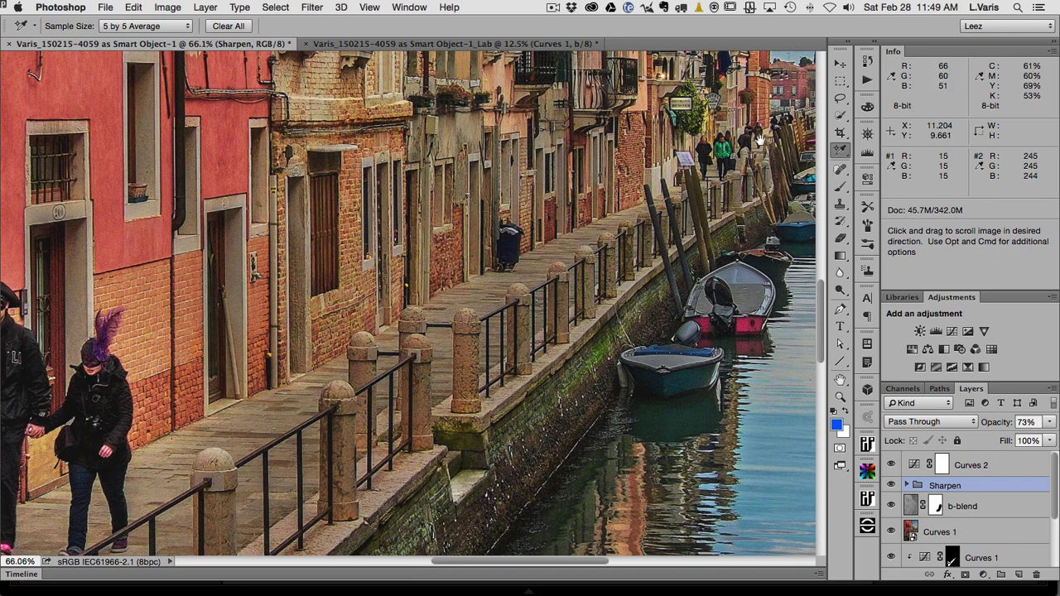
left_click_drag(743, 149, 628, 187)
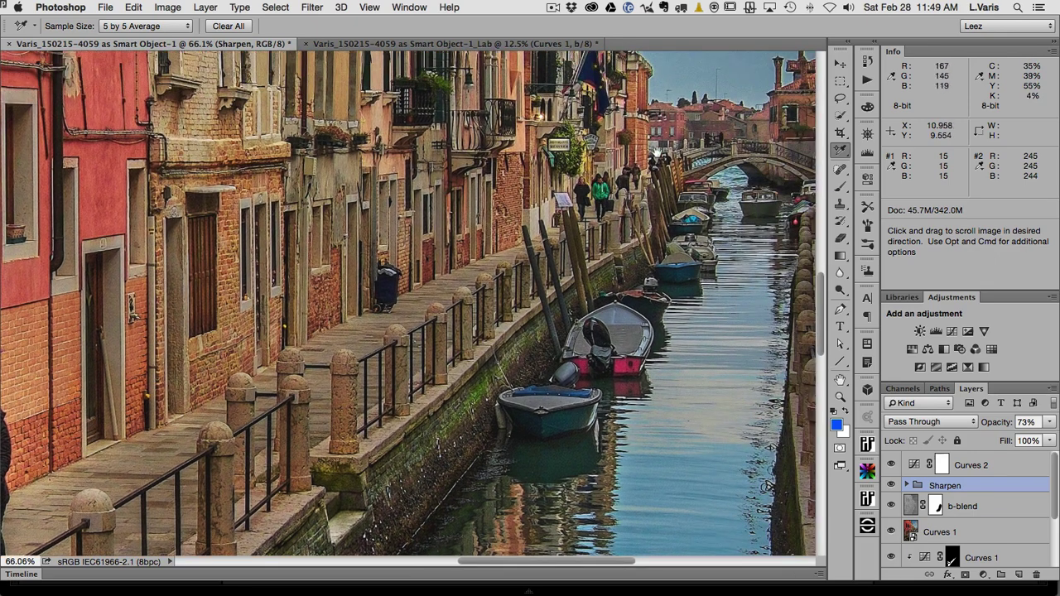
left_click_drag(711, 137, 622, 253)
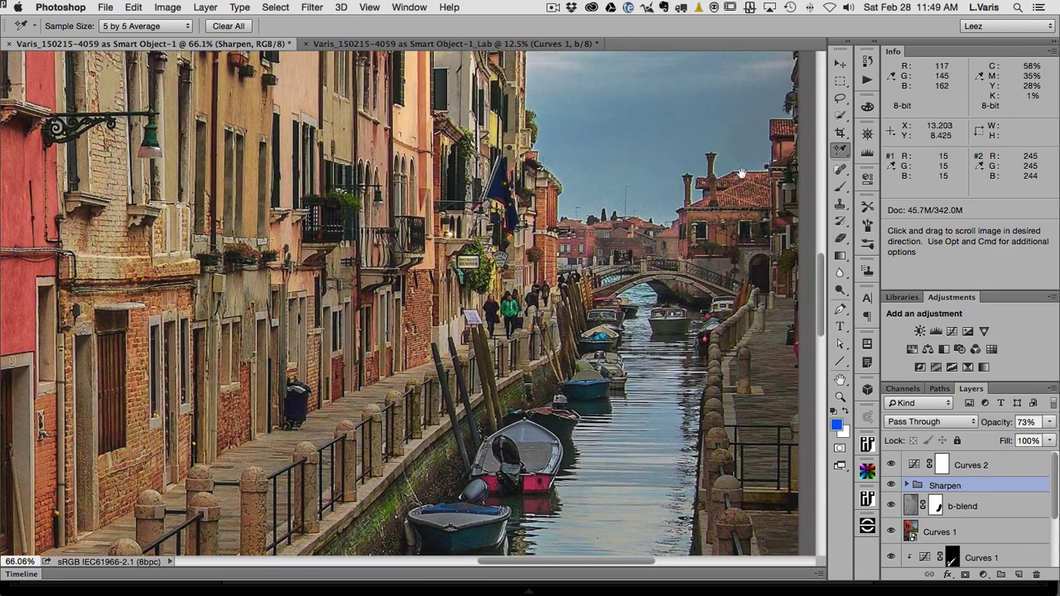
left_click_drag(593, 222, 584, 266)
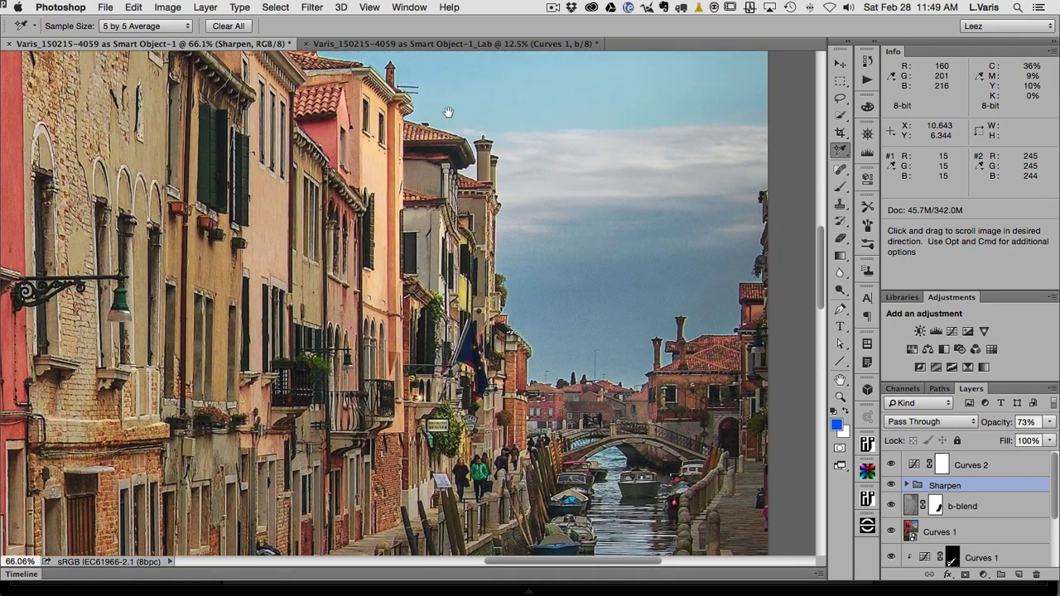
left_click_drag(448, 112, 453, 186)
left_click_drag(260, 95, 278, 184)
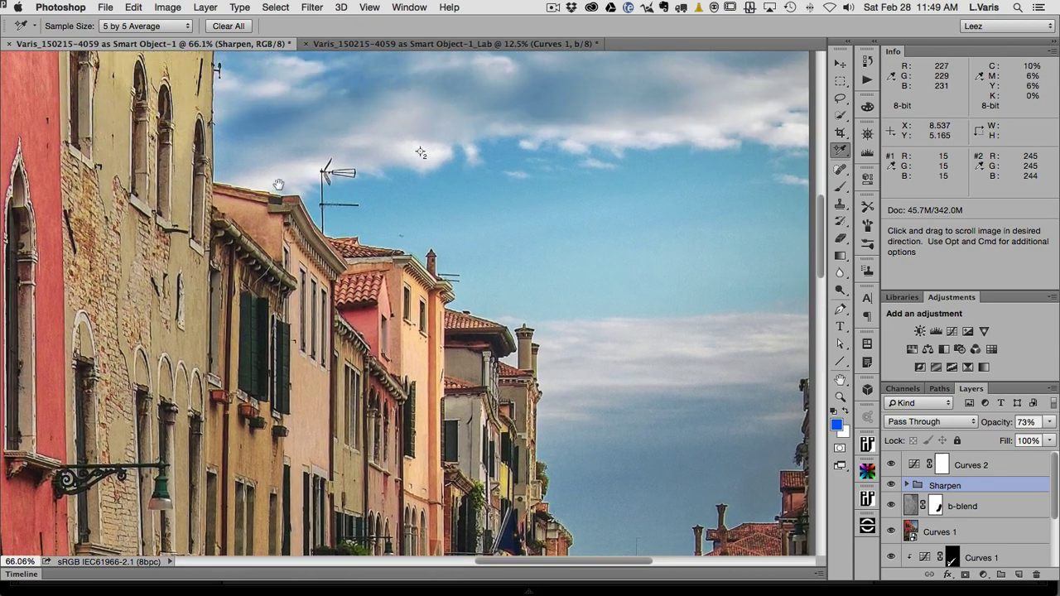
left_click_drag(234, 80, 228, 161)
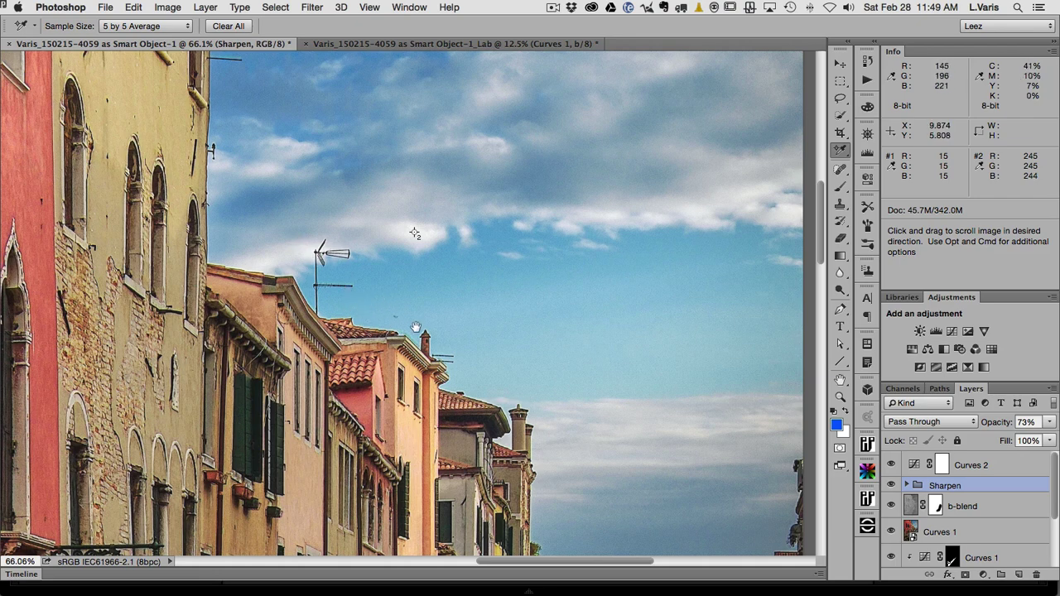
key("z")
left_click(415, 357)
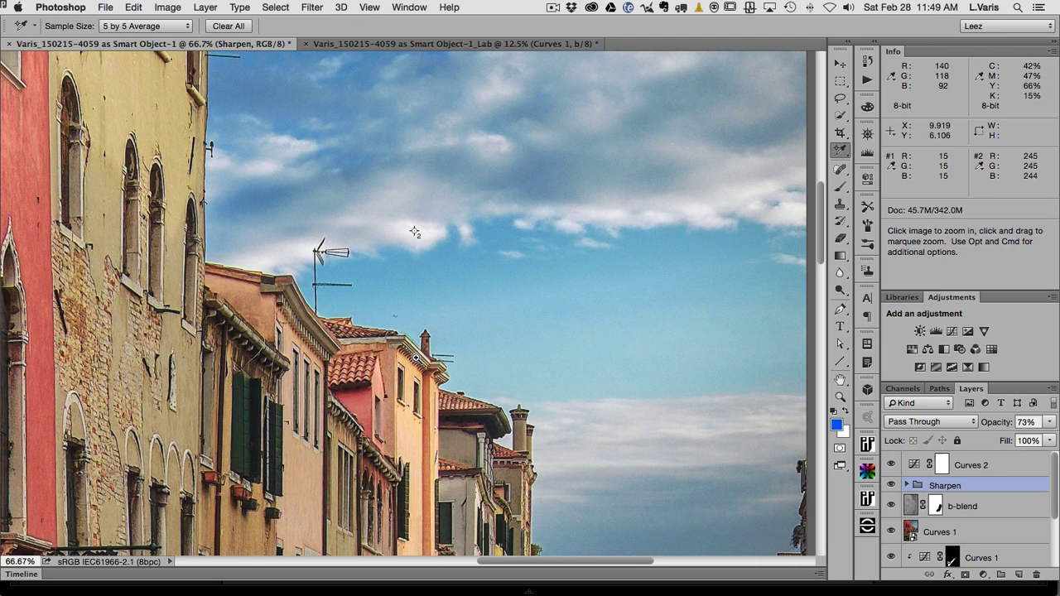
left_click(417, 337)
key("h")
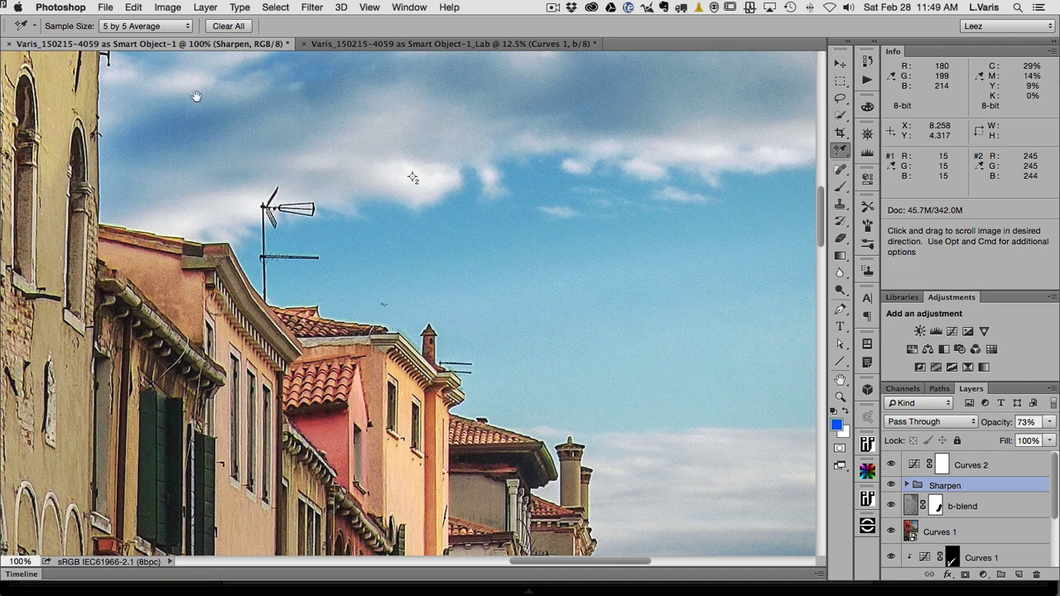
key("space")
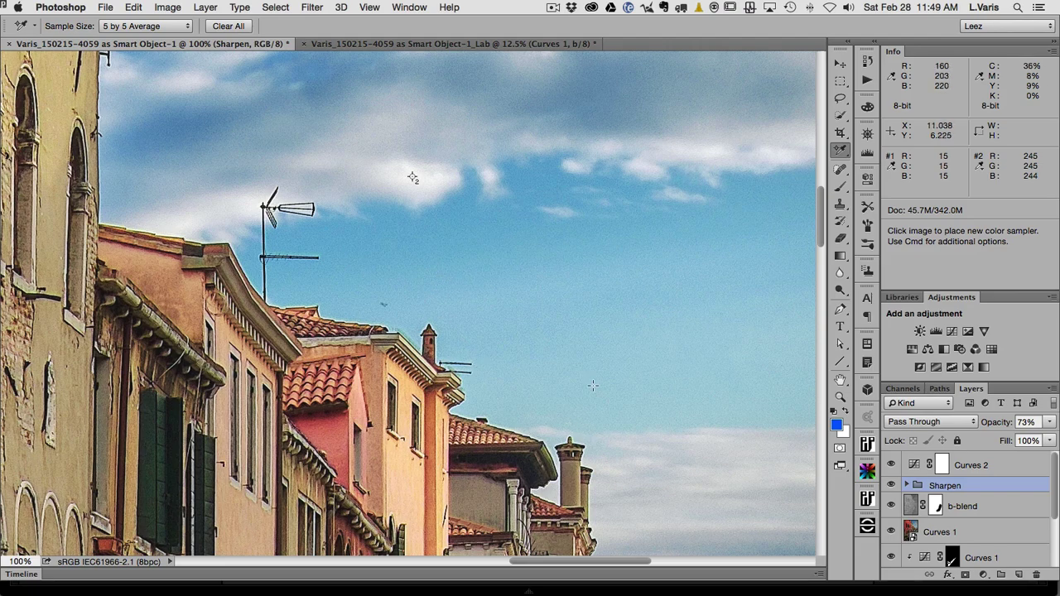
Review the overall picture at 25%, and examine the walking couple and the canal walkway at 50%.
key("super+minus")
key("super+minus")
key("super+minus")
key("super+minus")
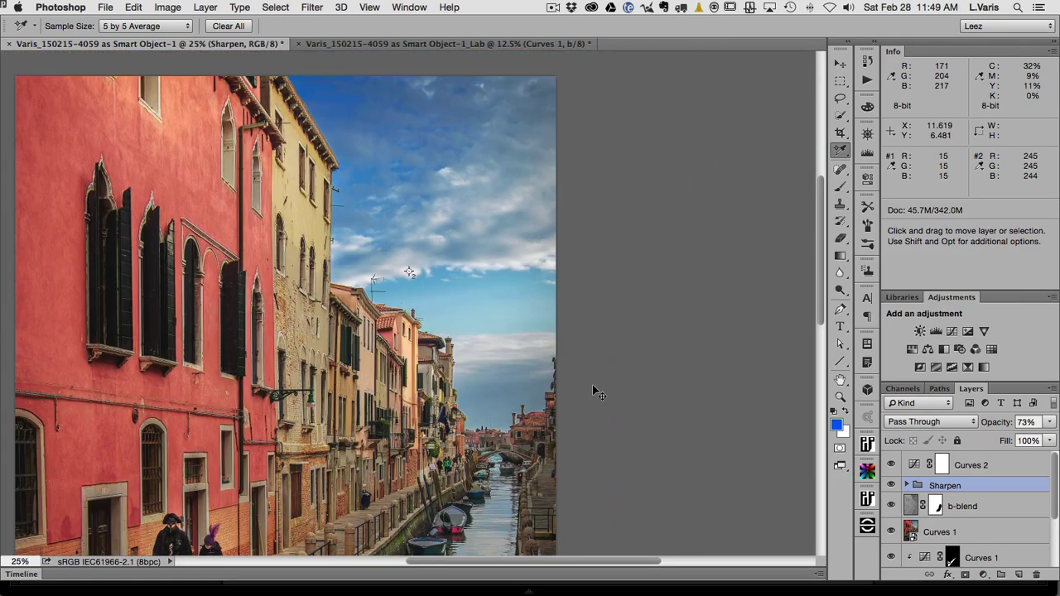
scroll(367, 418, "down", 5)
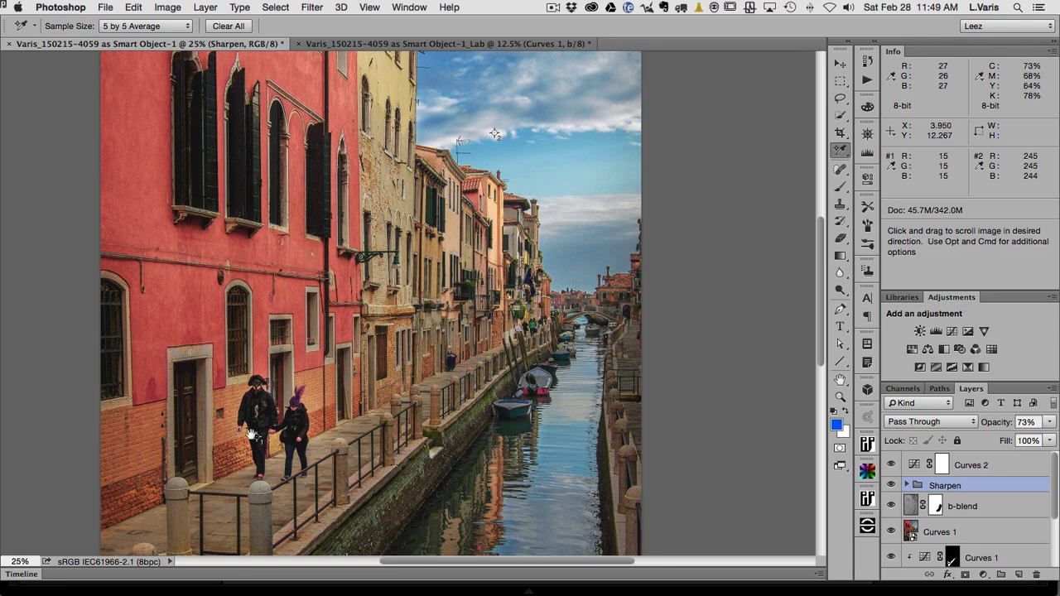
key("super+space")
left_click(384, 406)
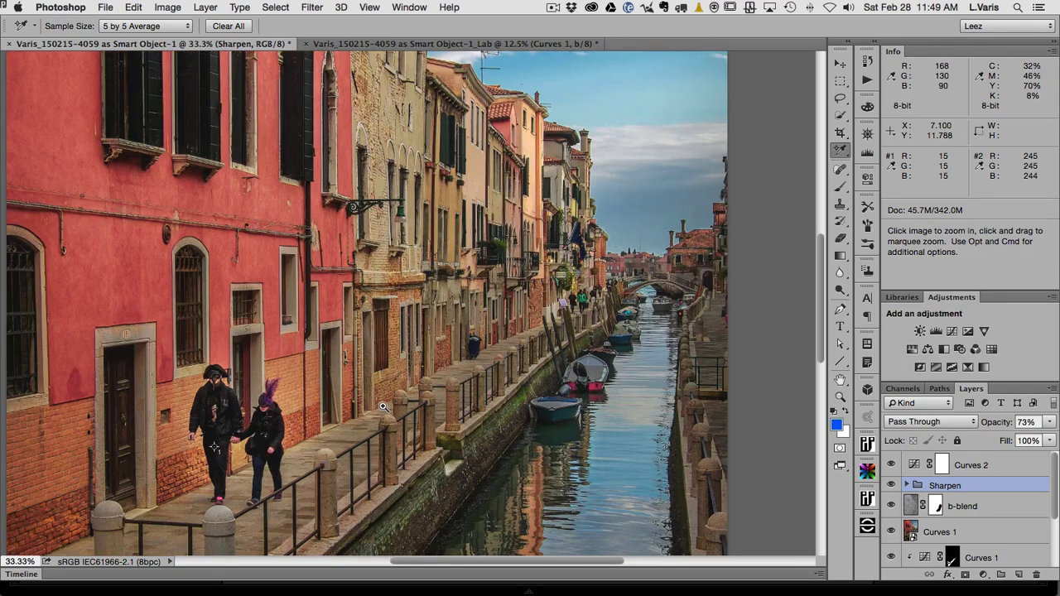
left_click(384, 407)
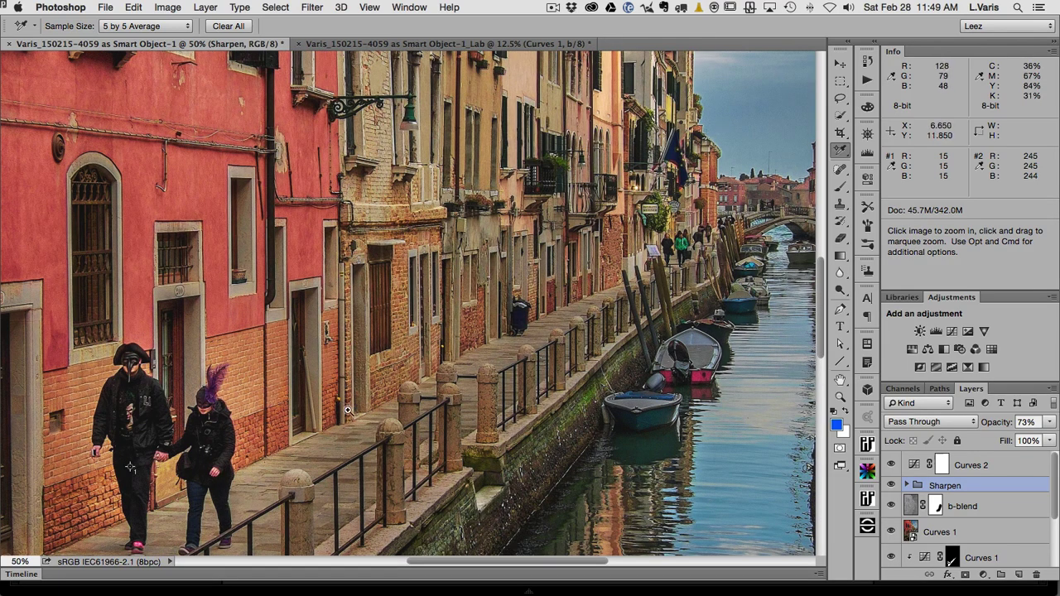
key("alt")
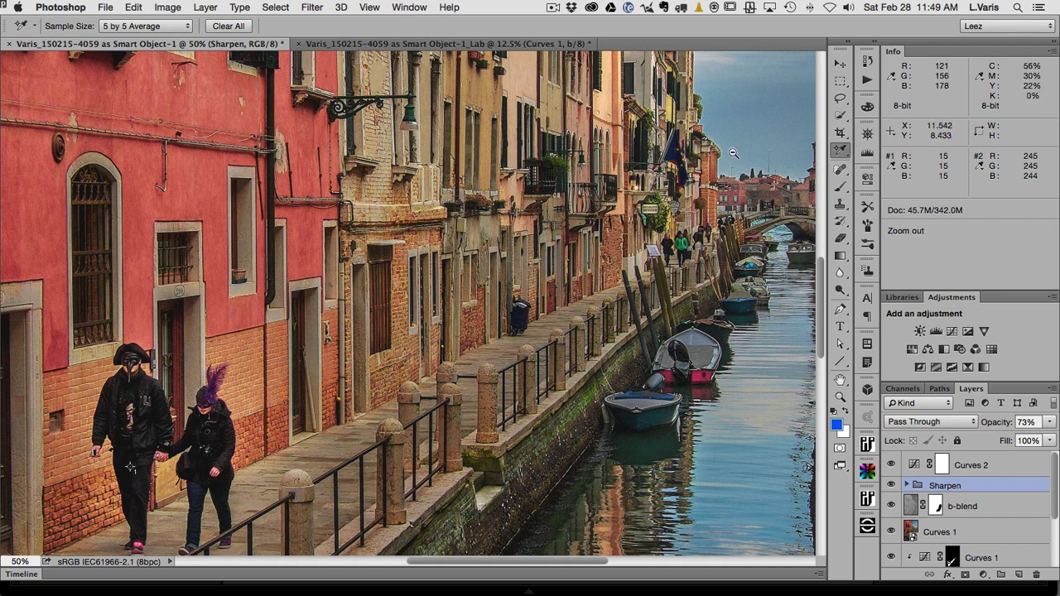
key("space")
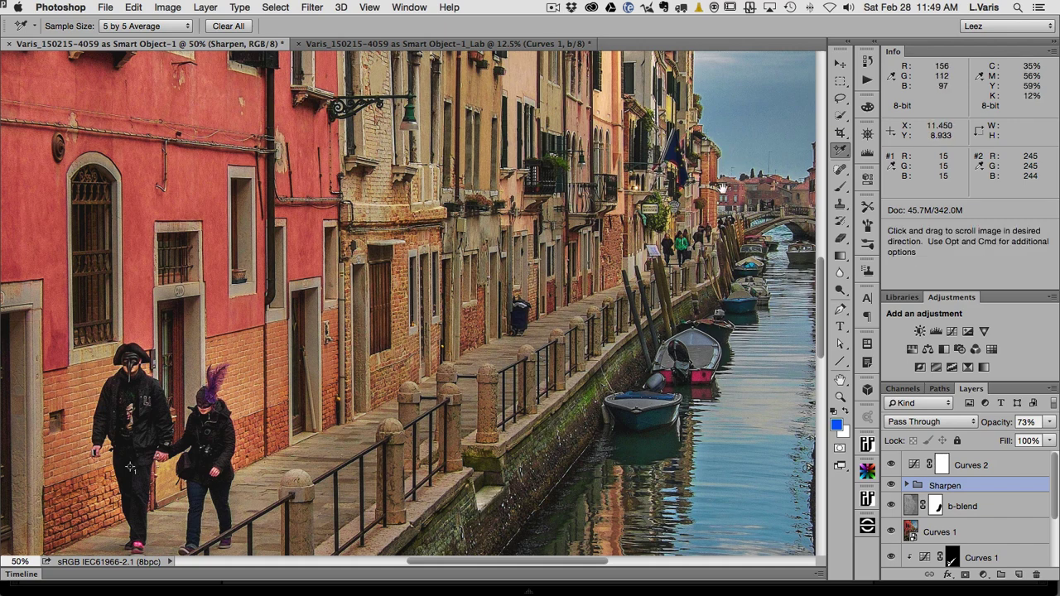
Add a white layer mask to the Sharpen group.
left_click(572, 312, "alt")
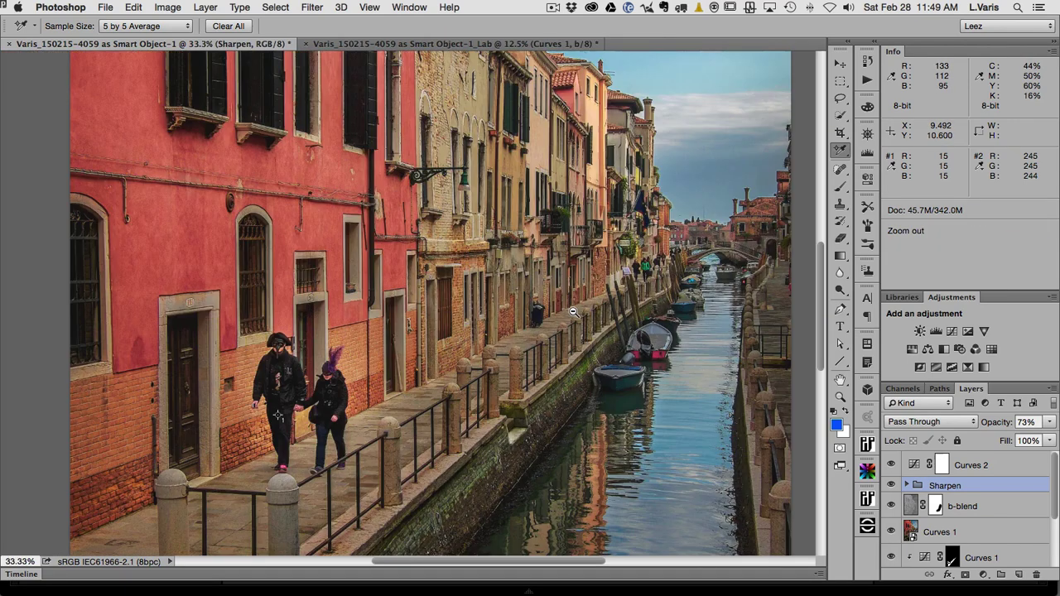
key("space")
left_click_drag(572, 312, 547, 386)
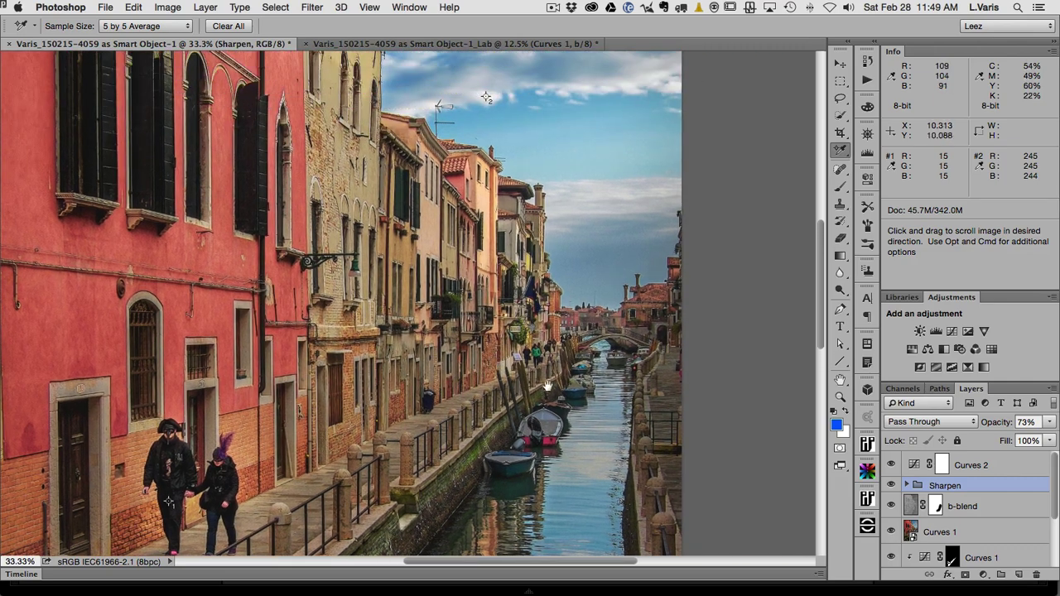
left_click(906, 485)
left_click(906, 486)
left_click(965, 575)
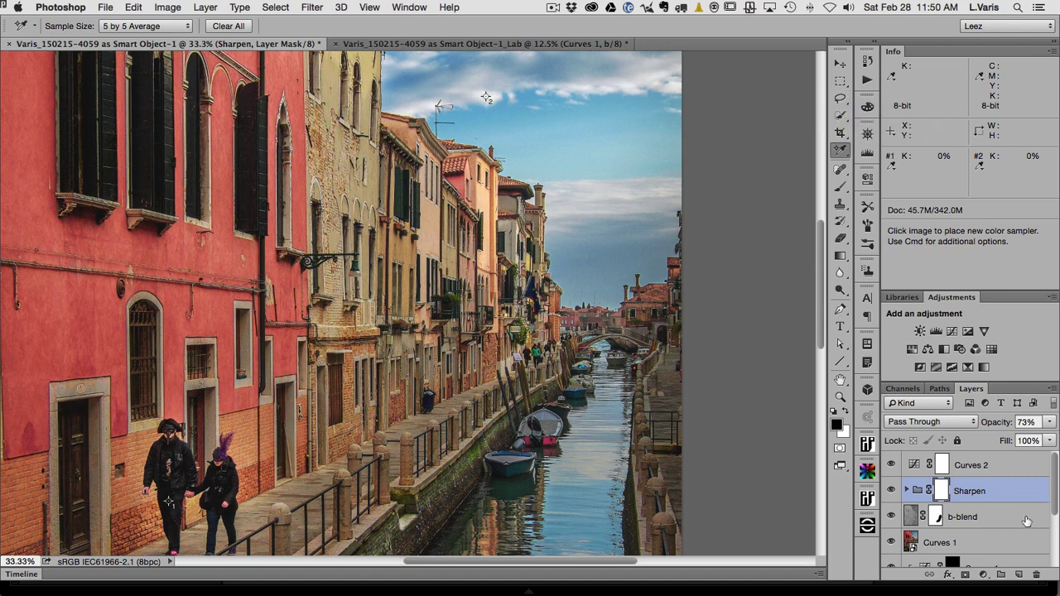
left_click_drag(1054, 507, 1054, 573)
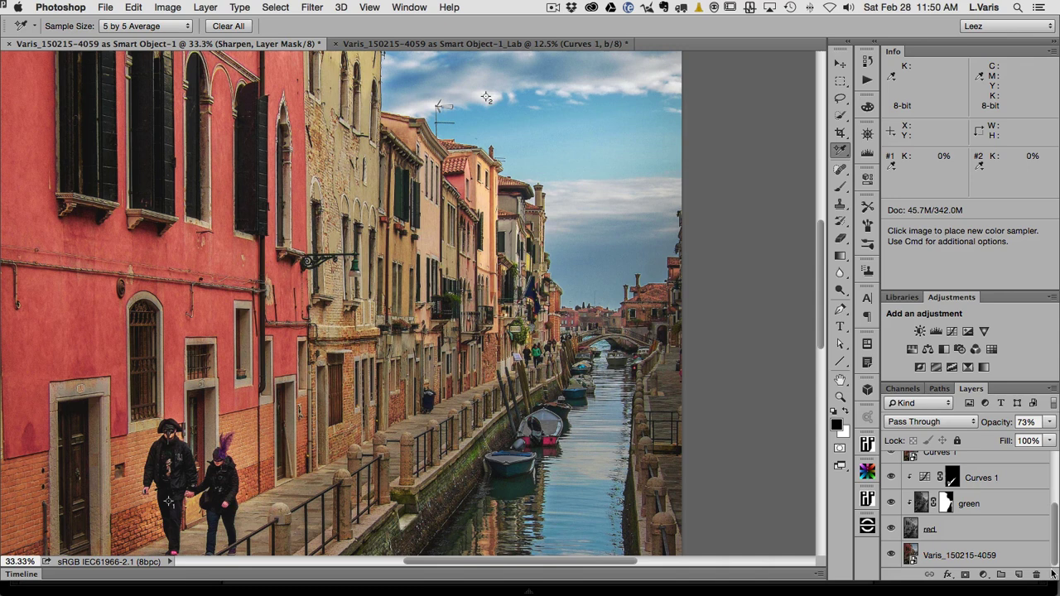
left_click(910, 553)
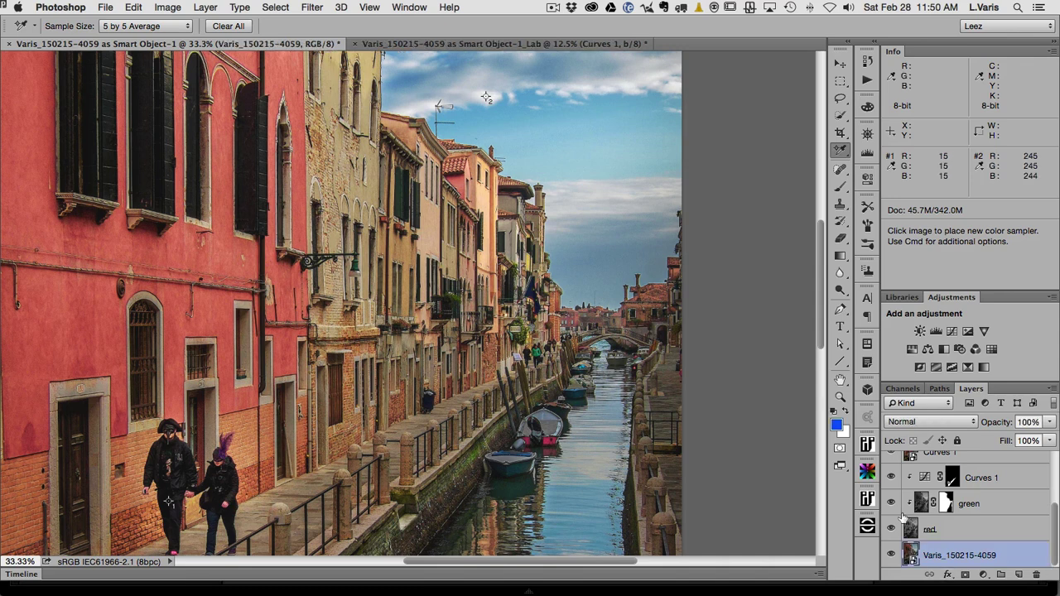
left_click(841, 115)
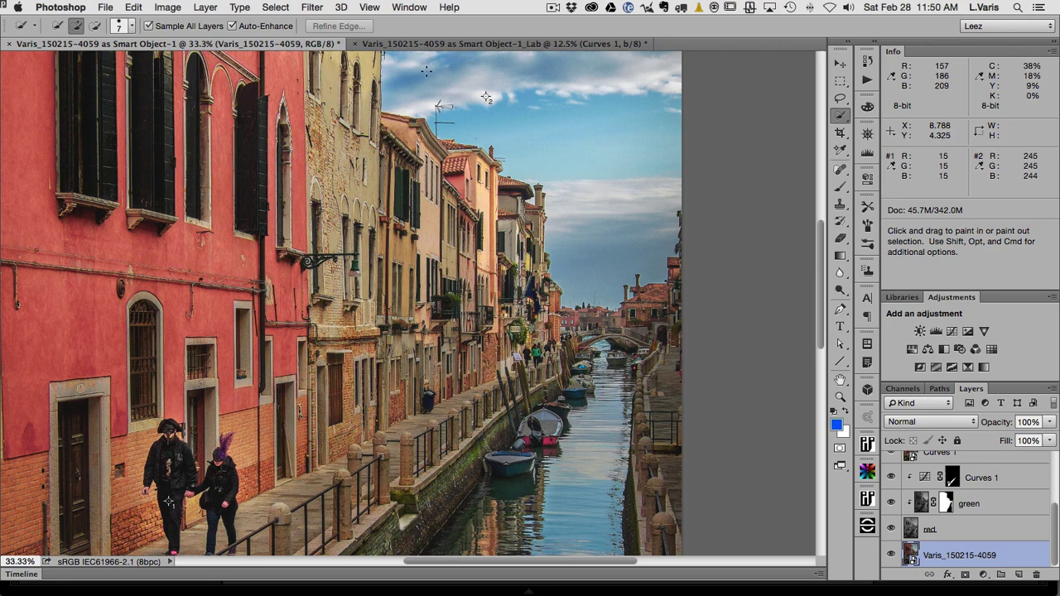
mouse_move(439, 87)
left_mouse_down()
mouse_move(500, 119)
mouse_move(580, 173)
left_mouse_up()
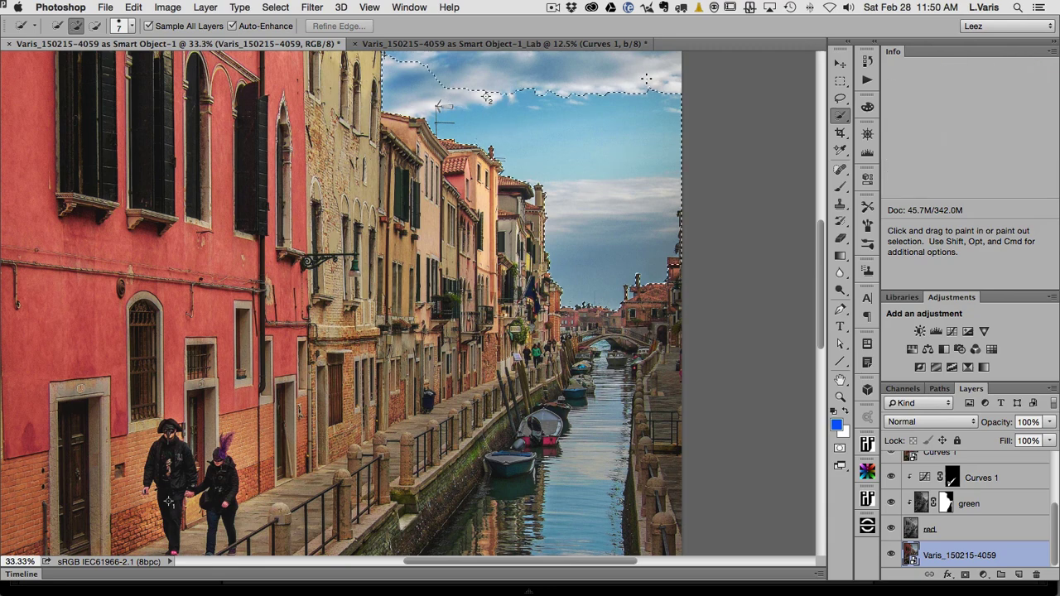
mouse_move(646, 80)
left_mouse_down()
mouse_move(429, 51)
mouse_move(596, 132)
left_mouse_up()
key("space")
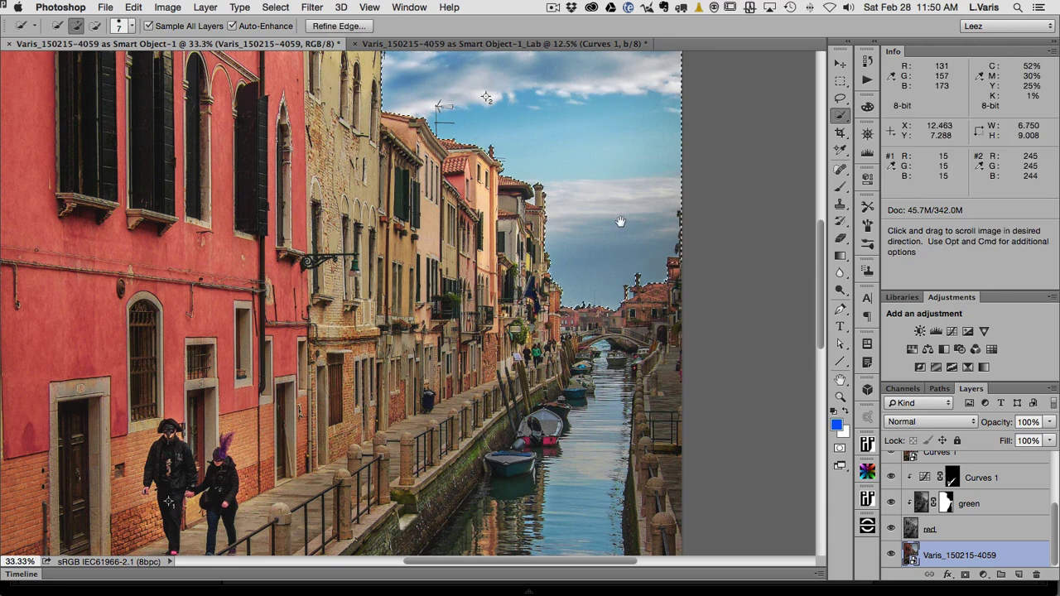
left_click_drag(621, 221, 623, 494)
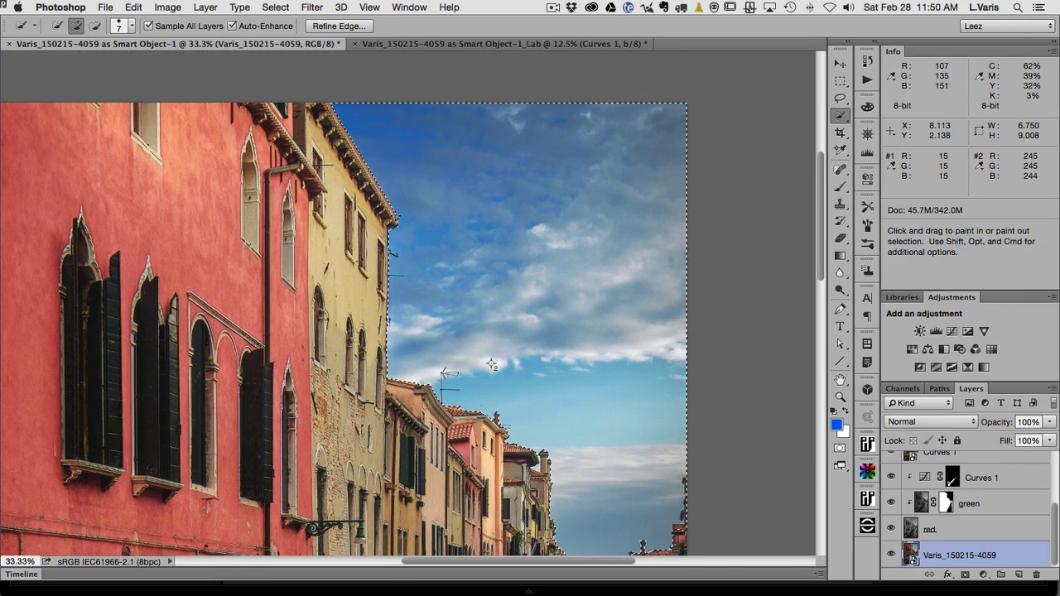
Expand the sky selection by 5 pixels and check its edge along the yellow building's eaves.
left_click(275, 7)
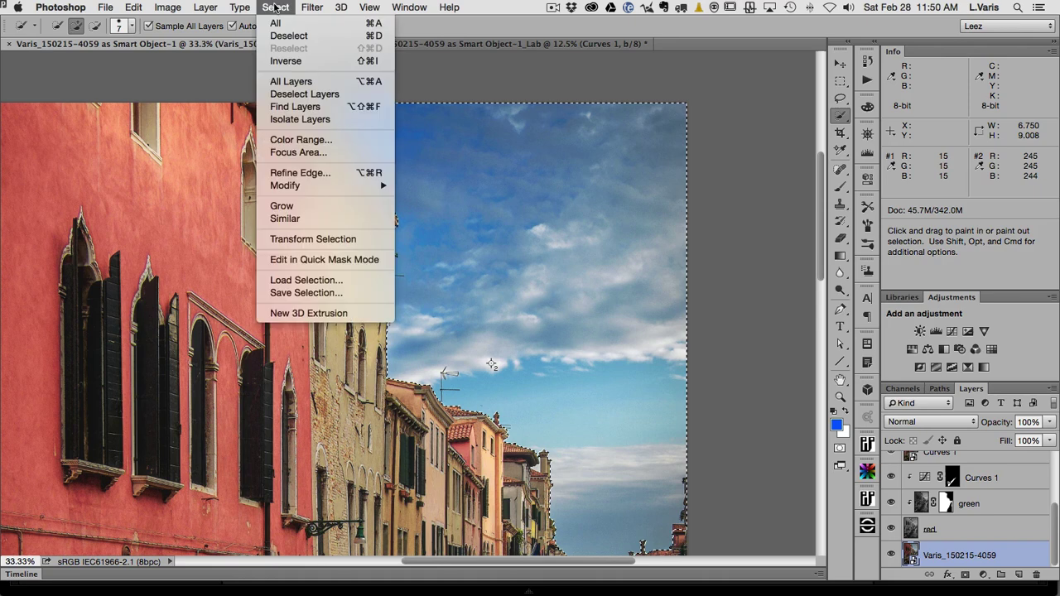
mouse_move(285, 187)
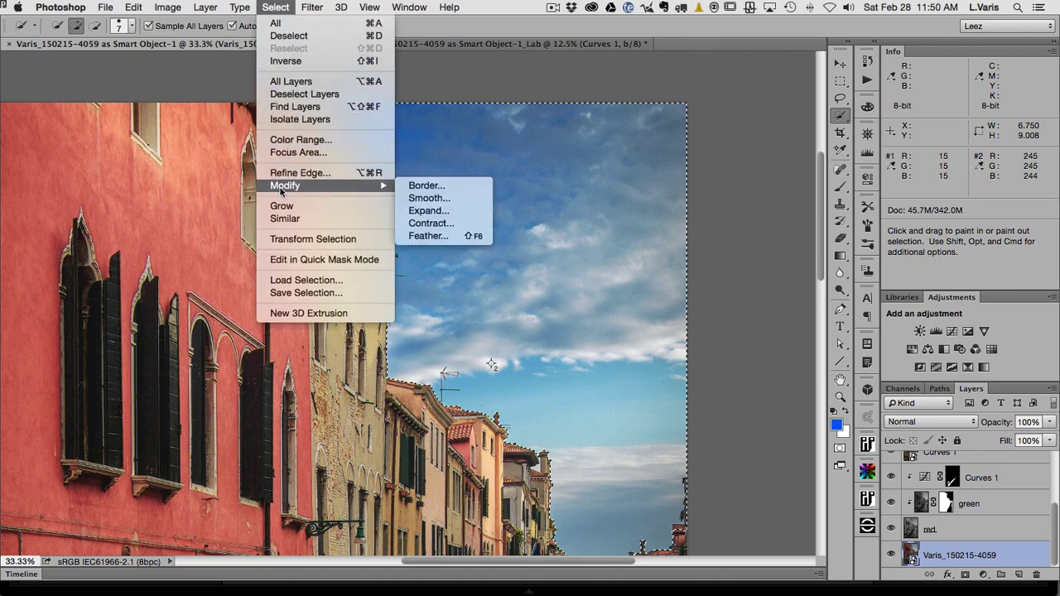
left_click(430, 211)
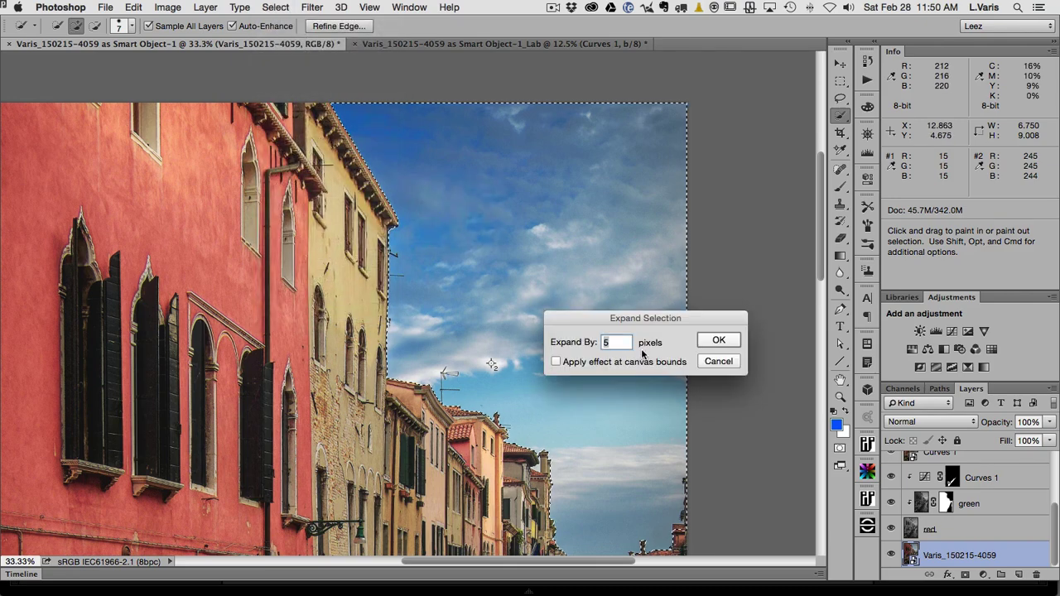
left_click(705, 342)
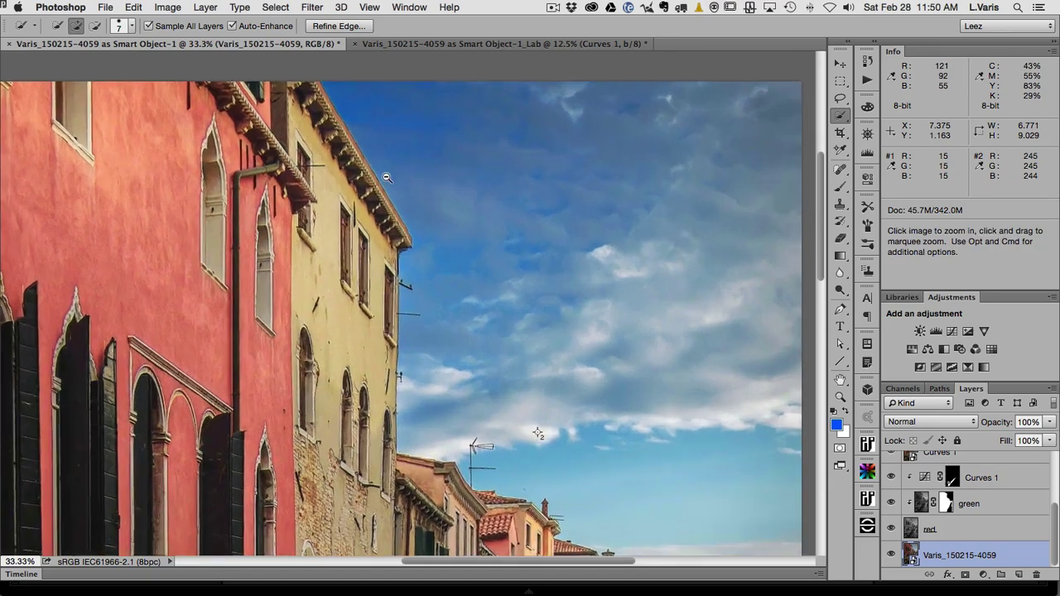
left_click(492, 365, "super")
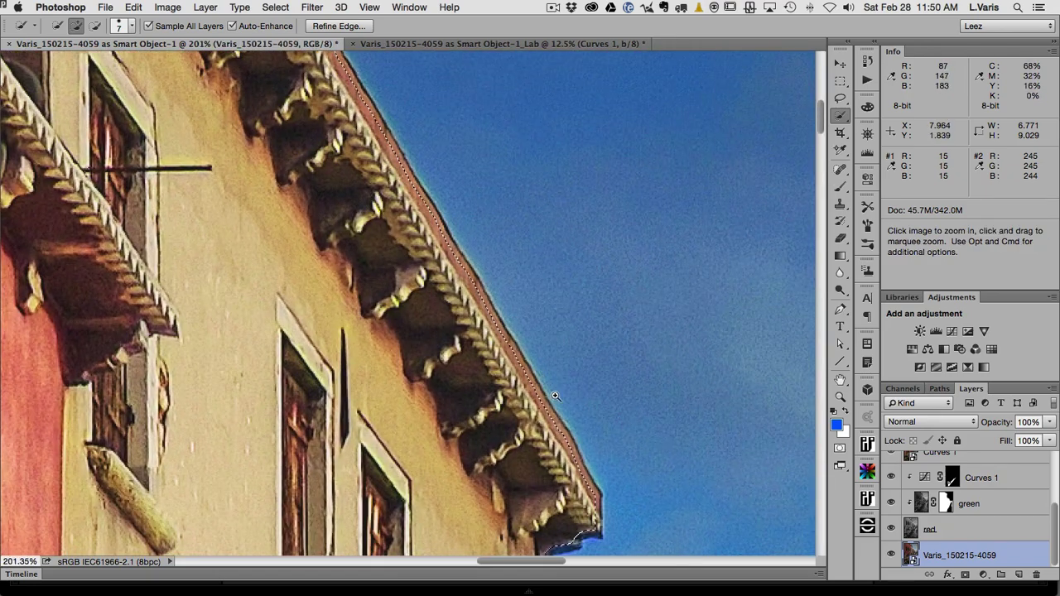
left_click(627, 473, "alt")
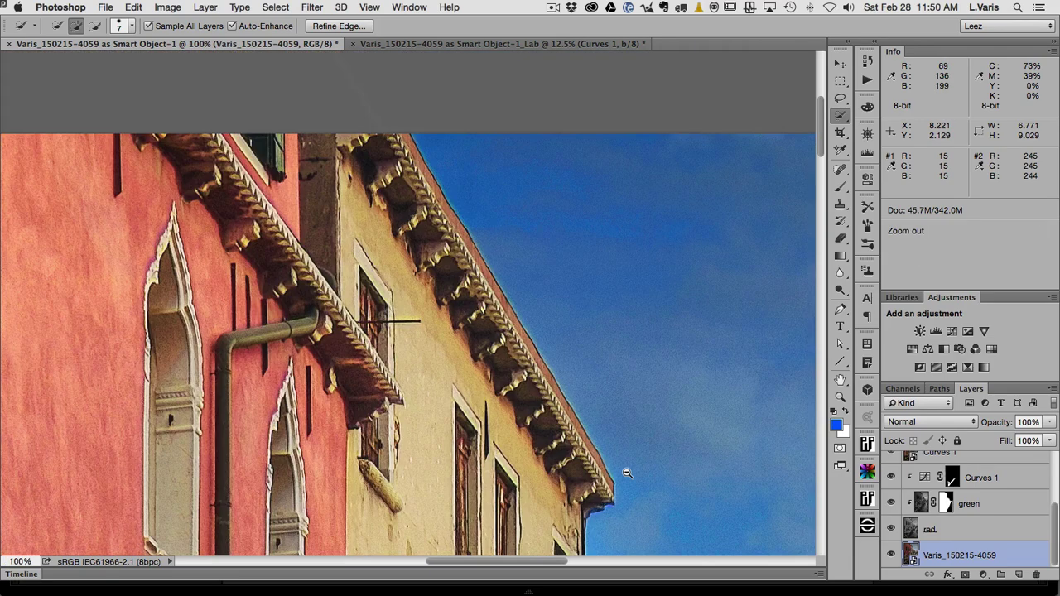
left_click(627, 473, "alt")
left_click(627, 473, "alt")
left_click(627, 473, "alt")
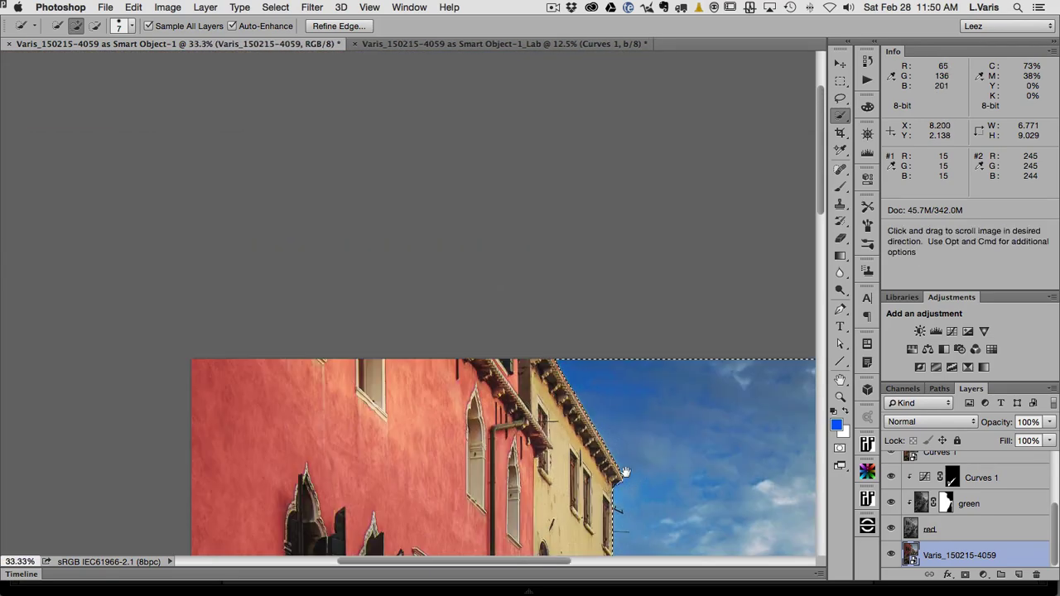
left_click_drag(627, 472, 452, 146)
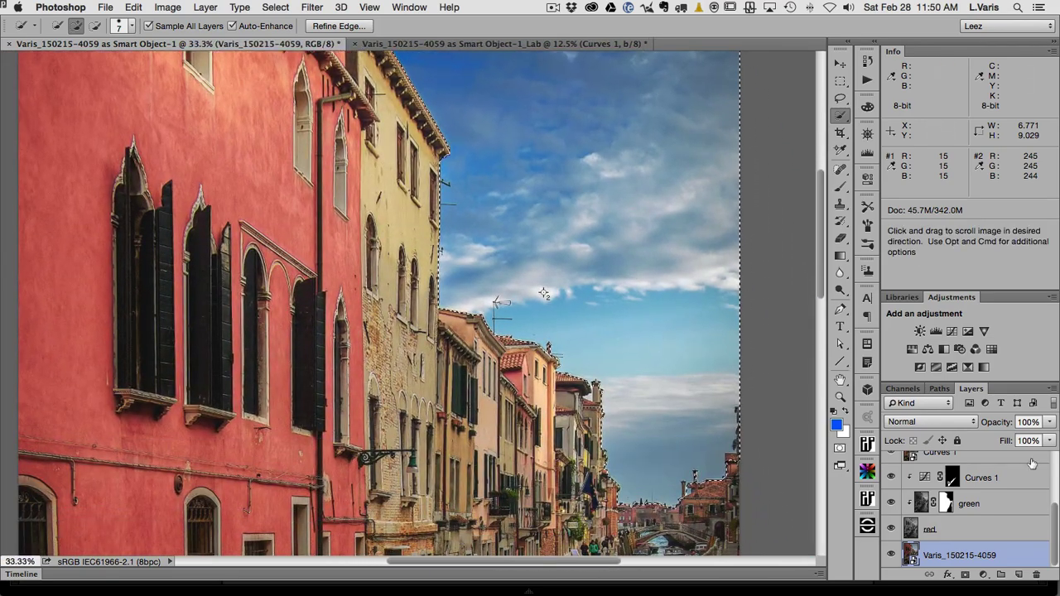
Fill the sky selection with black on the Sharpen group's layer mask and deselect.
left_click_drag(1053, 530, 1053, 440)
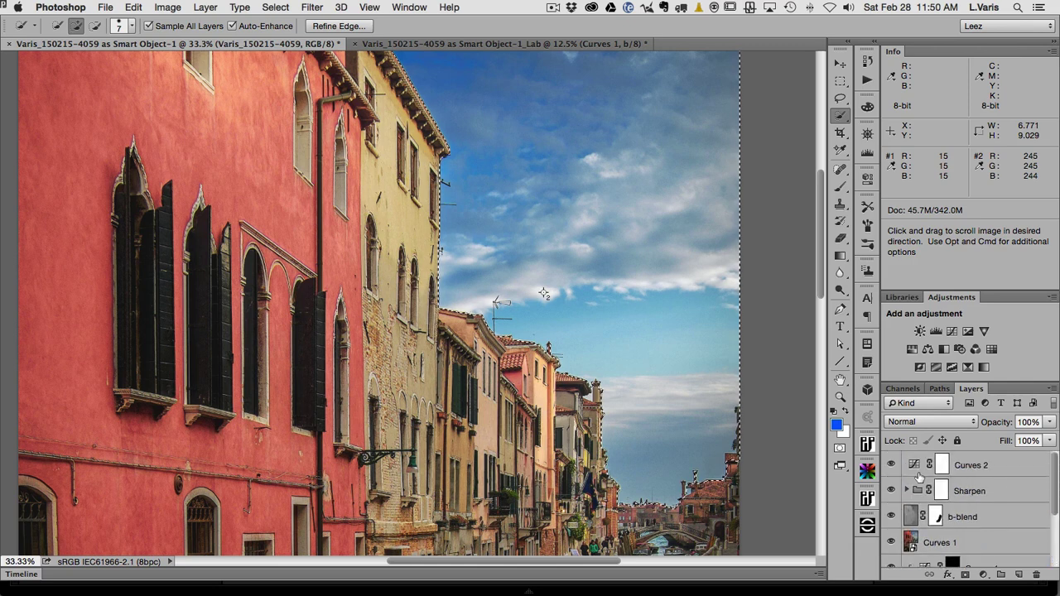
left_click(941, 490)
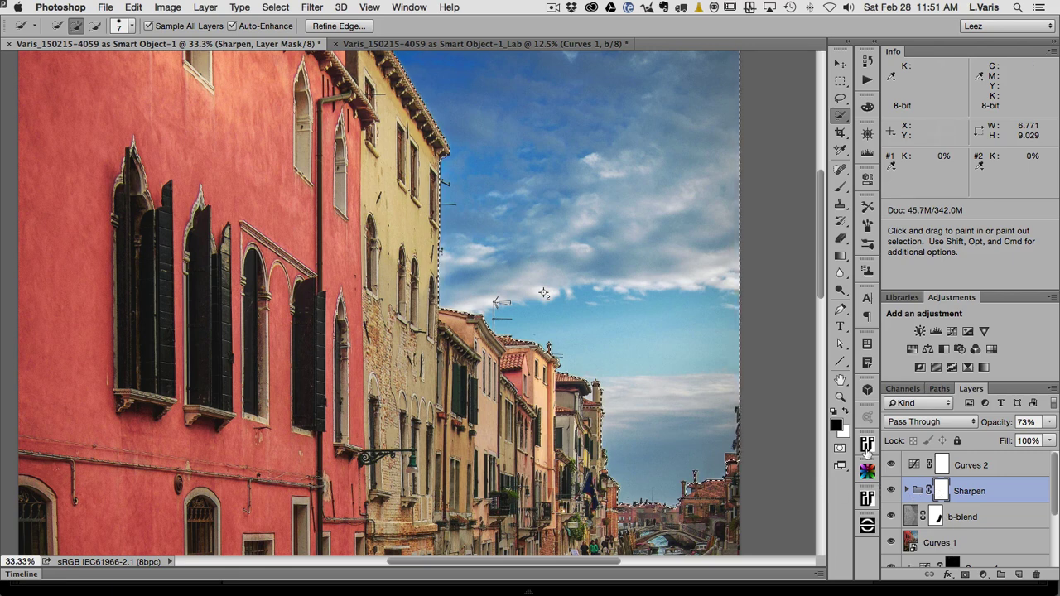
left_click(846, 412)
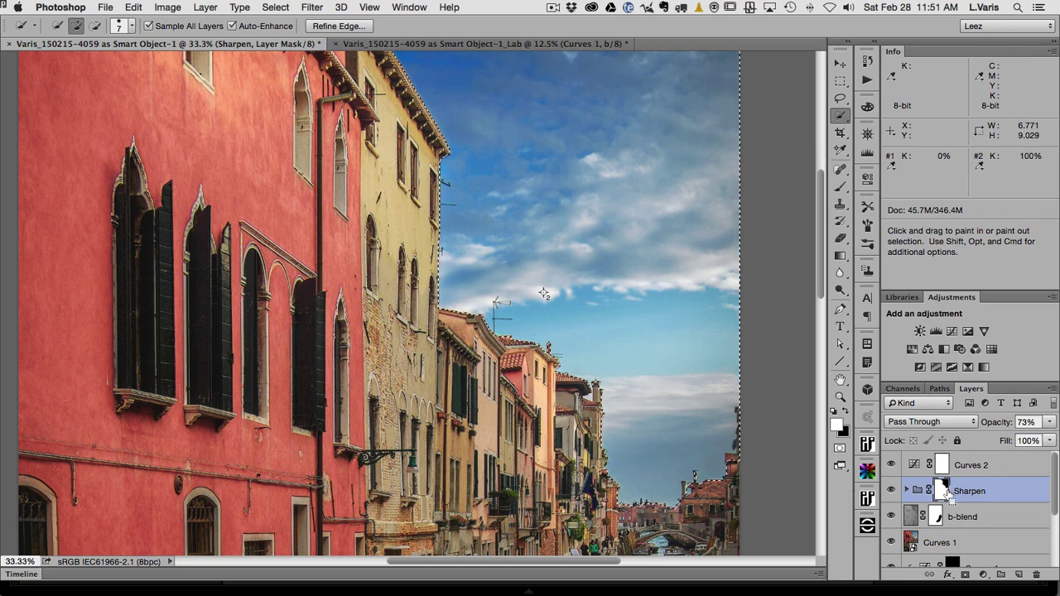
key("super+d")
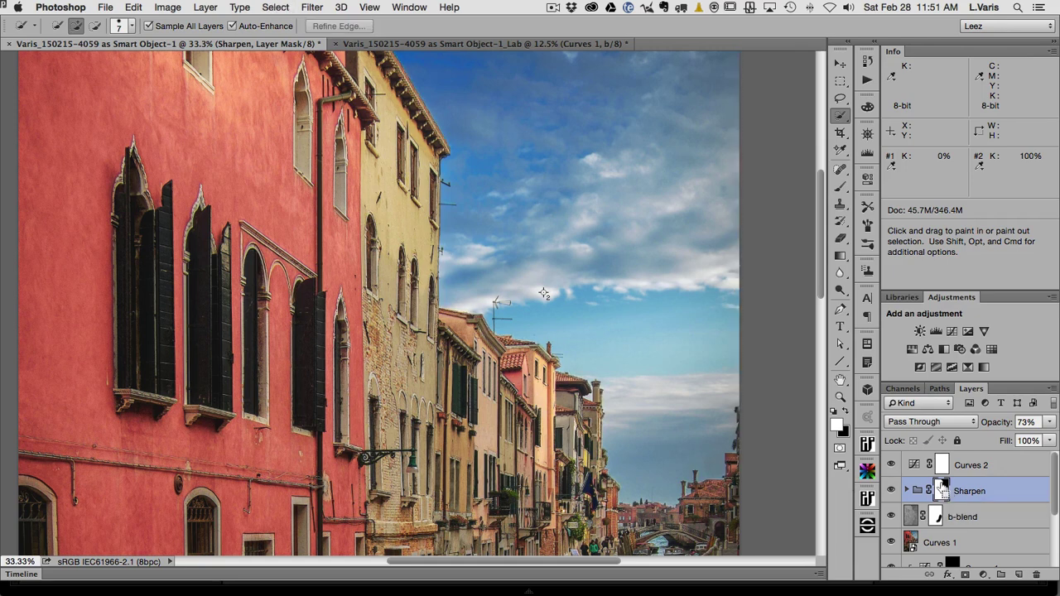
Inspect the Sharpen group's layer mask on its own and return to the normal image view.
left_click(942, 489, "super")
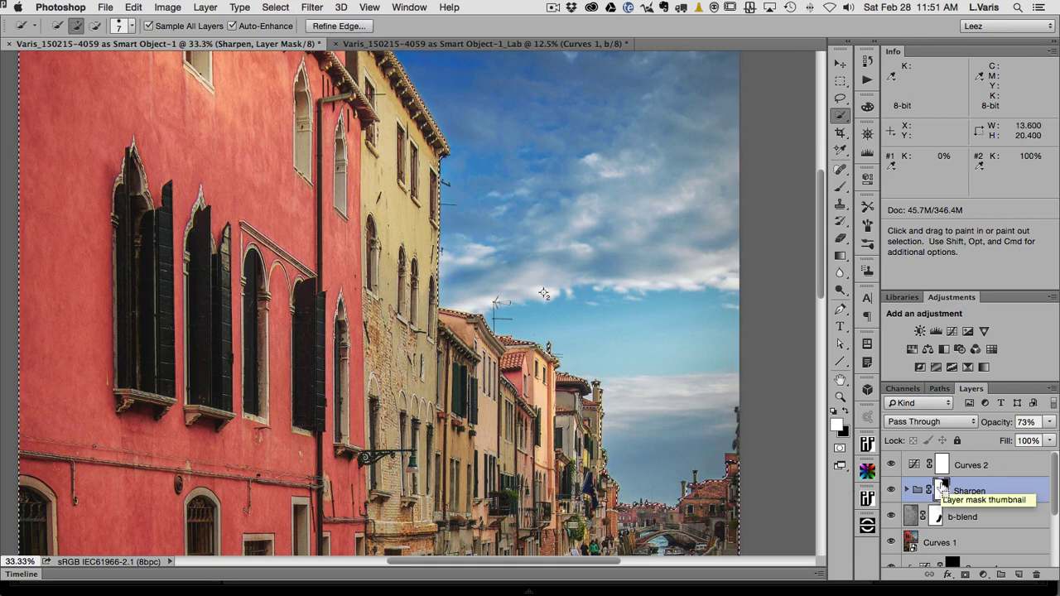
key("super+d")
left_click(942, 488, "alt")
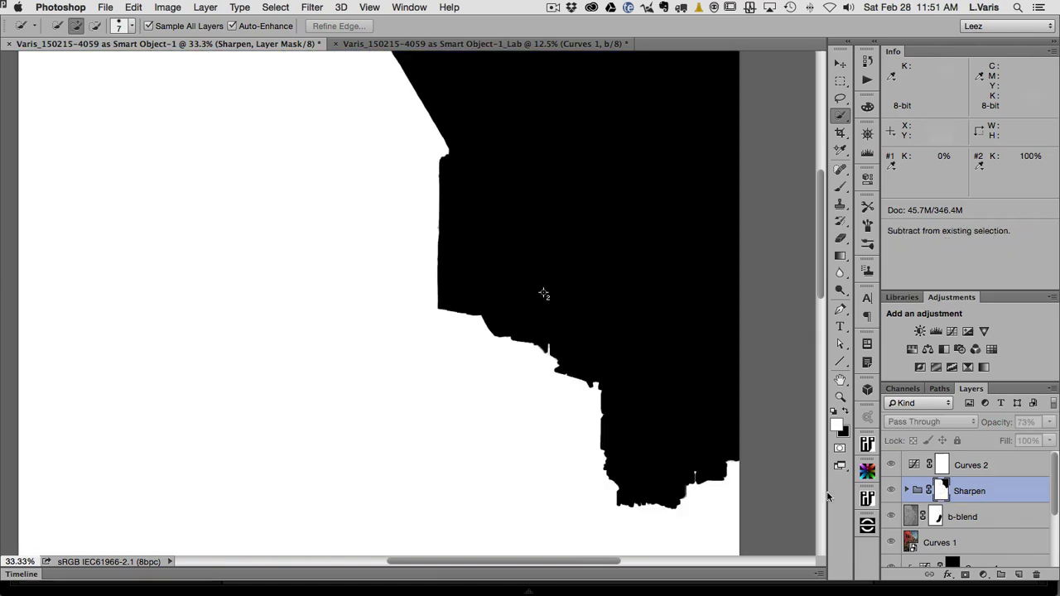
left_click(942, 492, "alt")
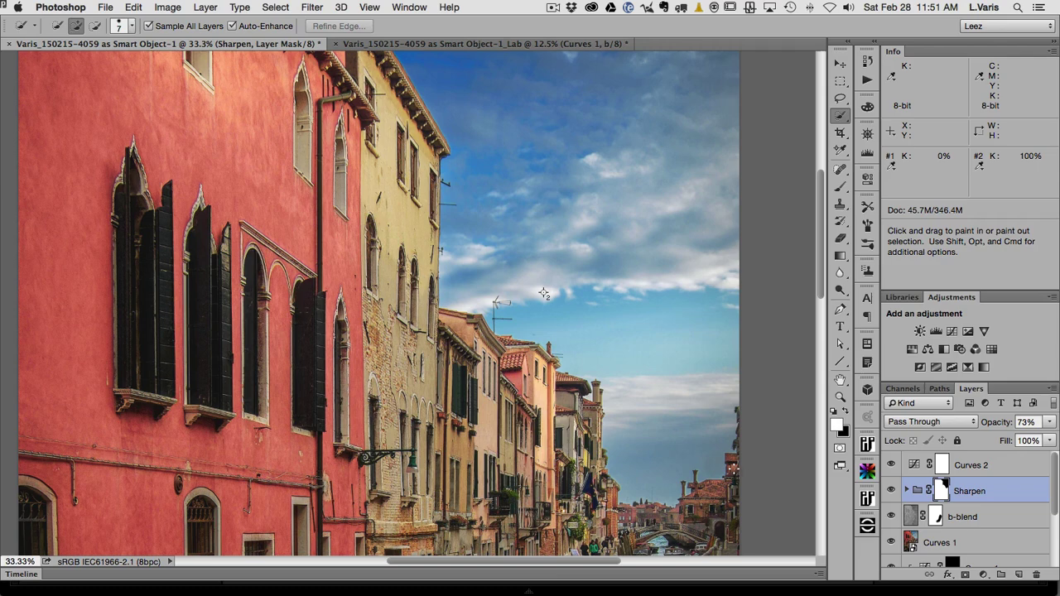
Examine the masked sky edges along the eaves, antennas, rooftops and distant buildings at 100%, and review the canal scene at 33.3%.
left_click(433, 163, "super")
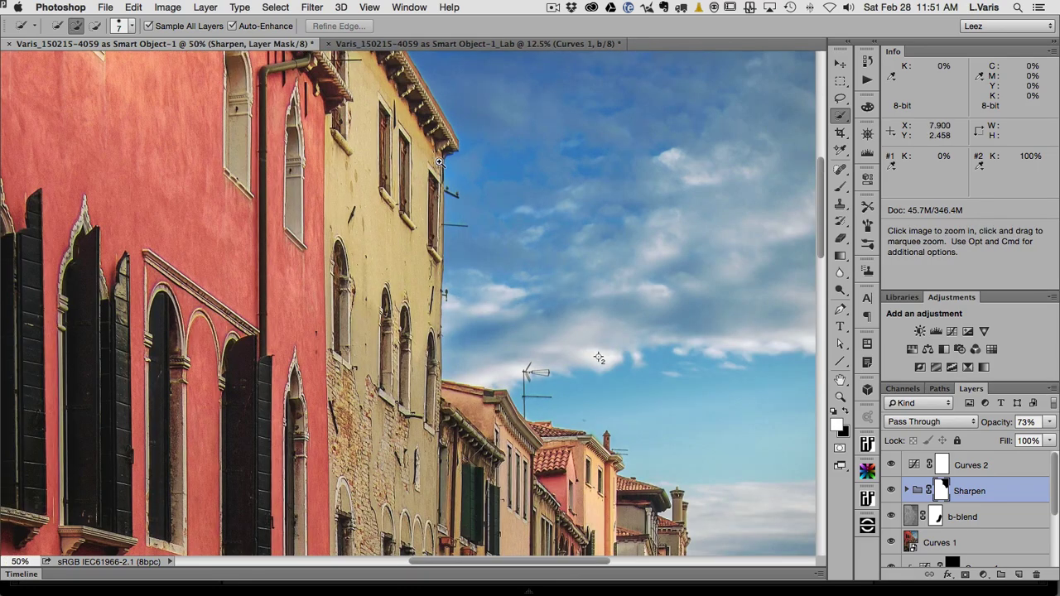
left_click(433, 163, "super")
left_click(433, 163, "super")
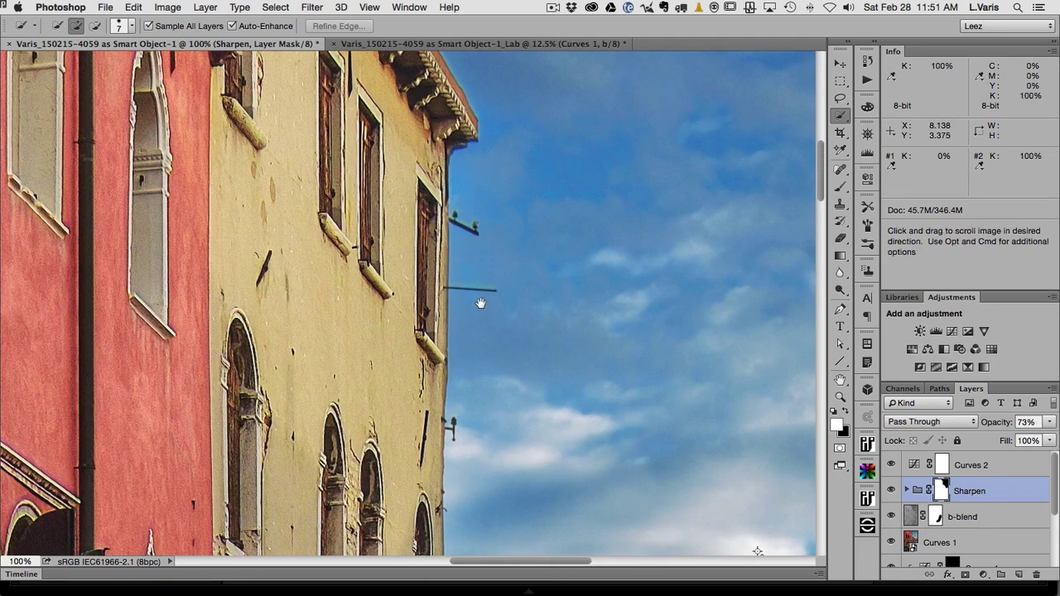
scroll(494, 334, "down", 5)
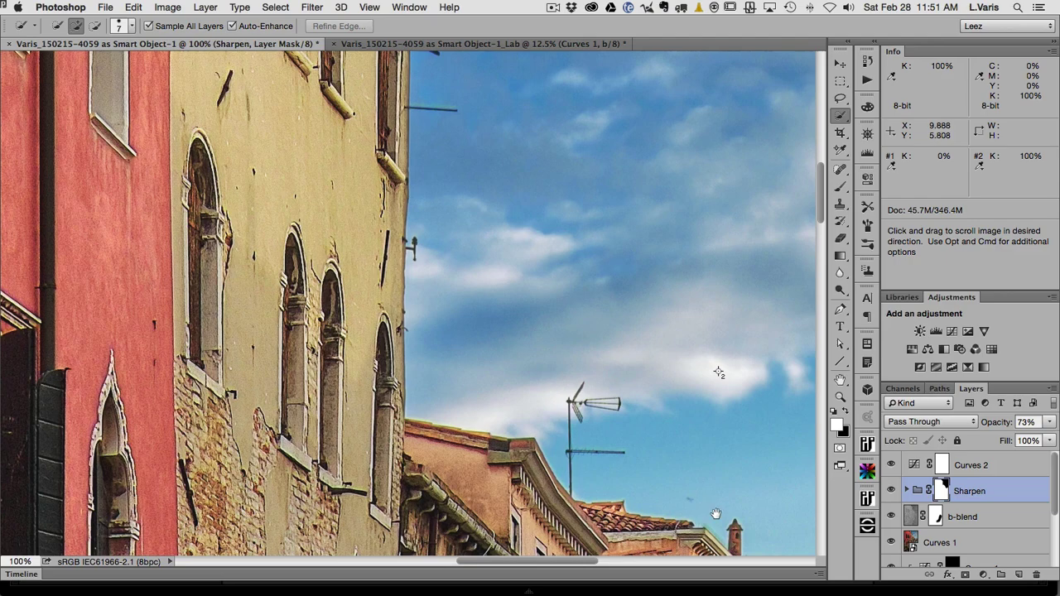
scroll(716, 513, "down", 5)
scroll(716, 513, "right", 6)
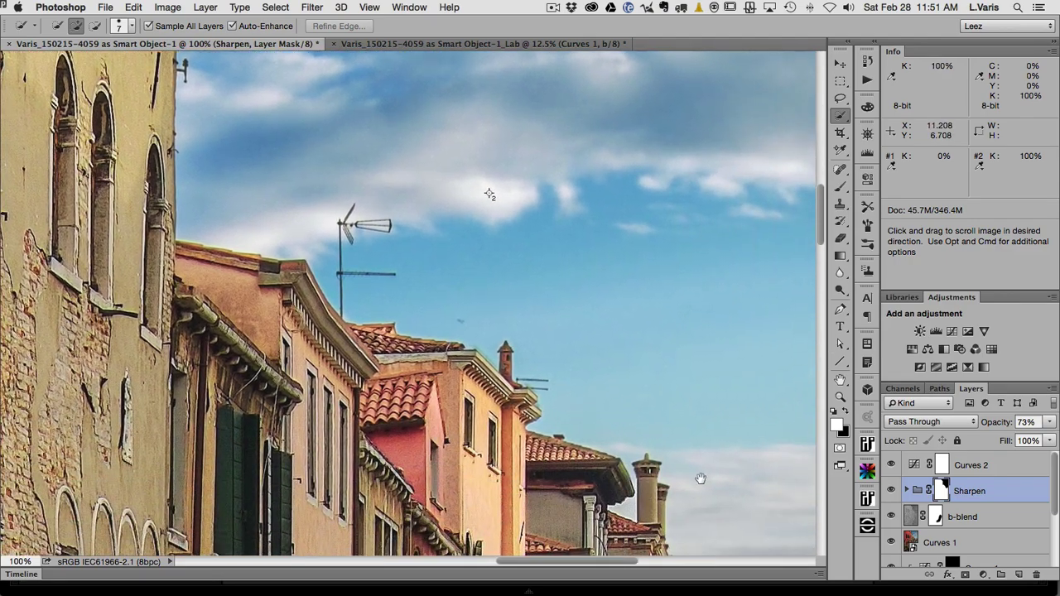
scroll(699, 480, "down", 4)
scroll(698, 481, "right", 3)
left_click_drag(606, 438, 556, 273)
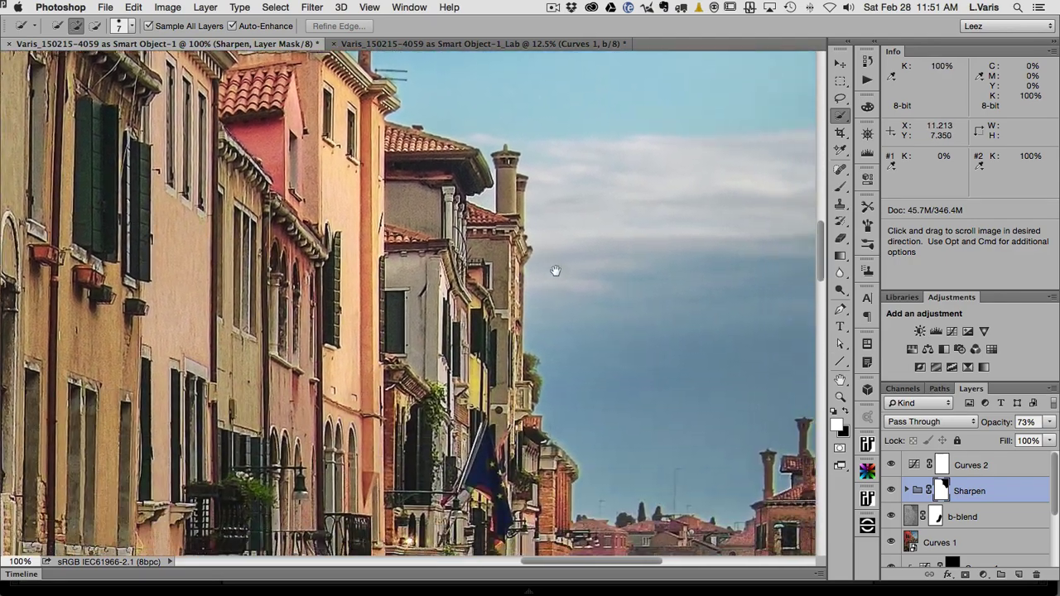
left_click_drag(684, 482, 642, 420)
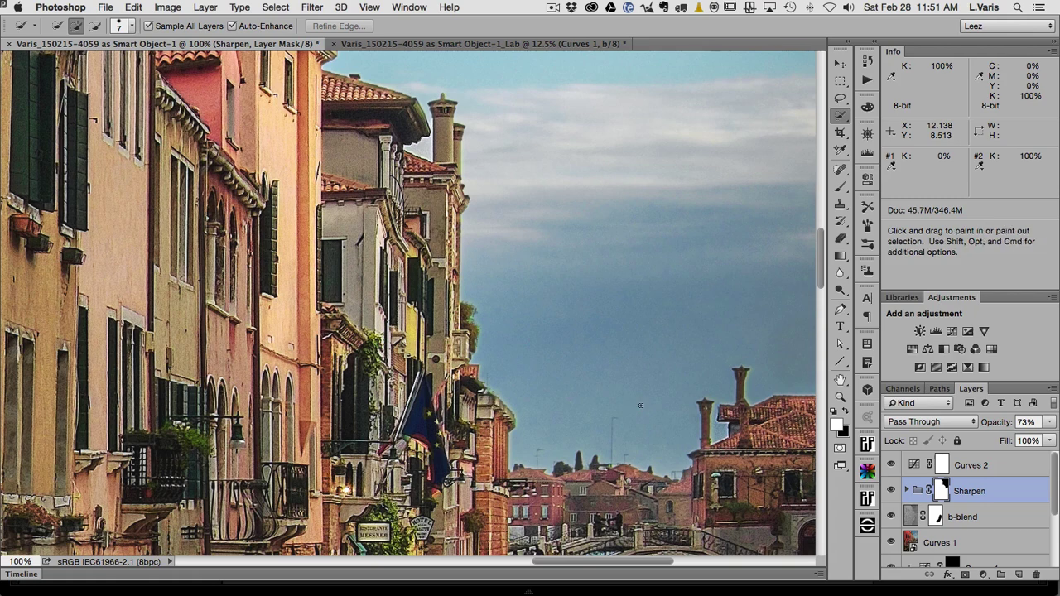
key("super+minus")
key("super+minus")
key("super+minus")
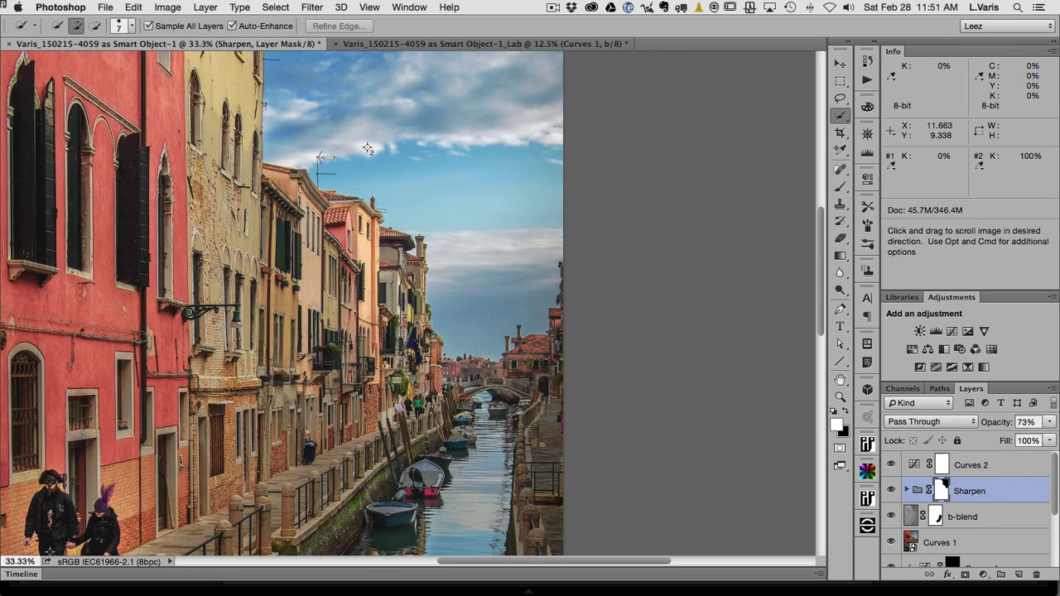
left_click_drag(433, 330, 580, 211)
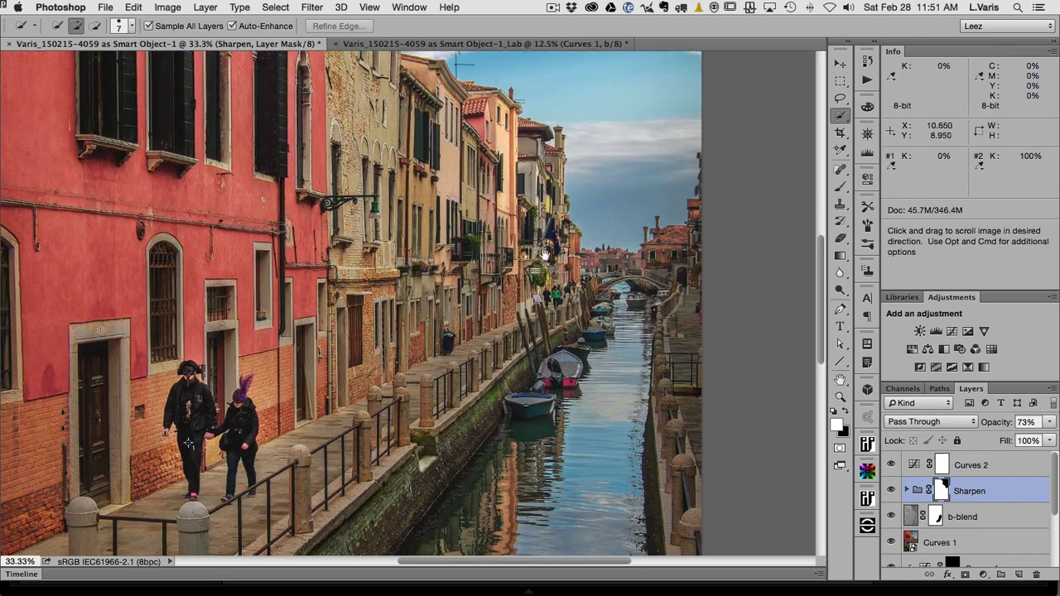
key("space")
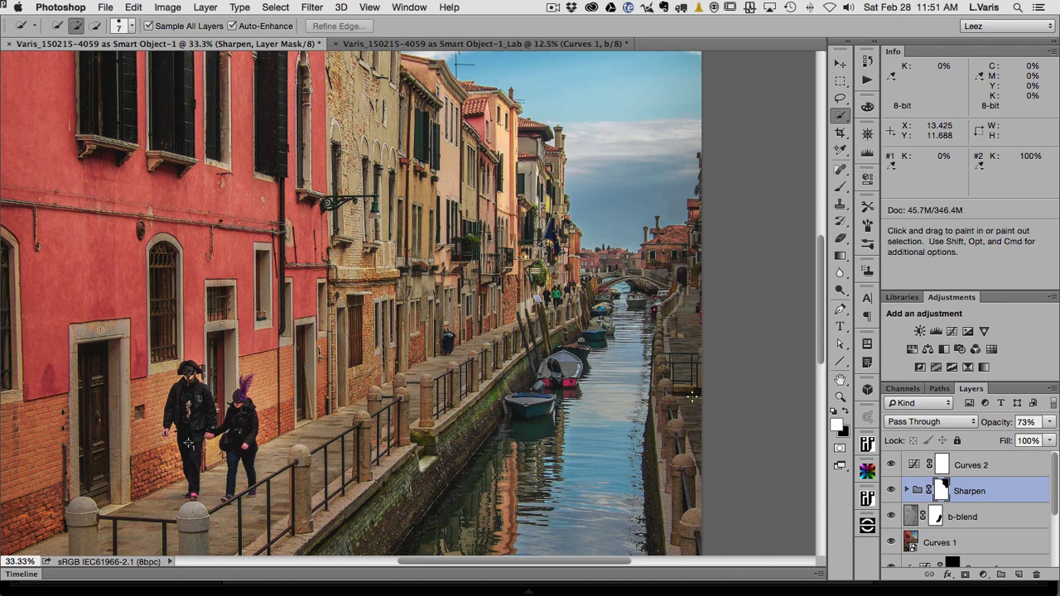
Paint black on the Sharpen group's mask with a 600-pixel brush, covering the distant buildings at 100% opacity and the adjoining facades at 30%.
left_click(841, 188)
left_click(845, 412)
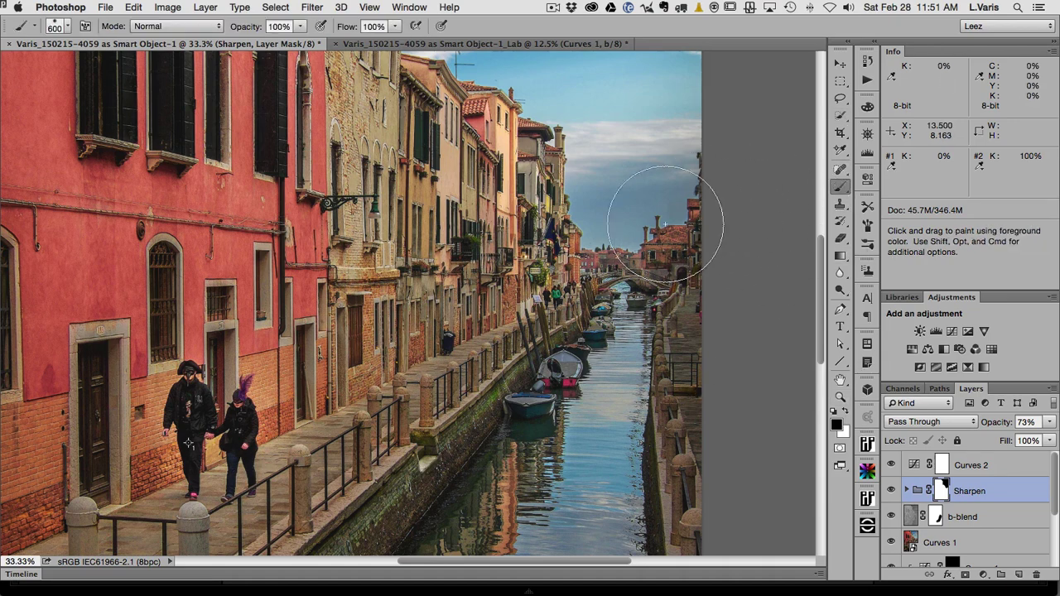
mouse_move(570, 245)
left_mouse_down()
mouse_move(582, 214)
mouse_move(571, 138)
mouse_move(570, 223)
mouse_move(566, 138)
mouse_move(567, 156)
mouse_move(671, 145)
mouse_move(632, 278)
mouse_move(589, 332)
mouse_move(577, 171)
mouse_move(549, 344)
mouse_move(542, 261)
mouse_move(567, 164)
mouse_move(537, 138)
mouse_move(529, 220)
mouse_move(456, 356)
mouse_move(501, 219)
mouse_move(583, 140)
left_mouse_up()
key("3")
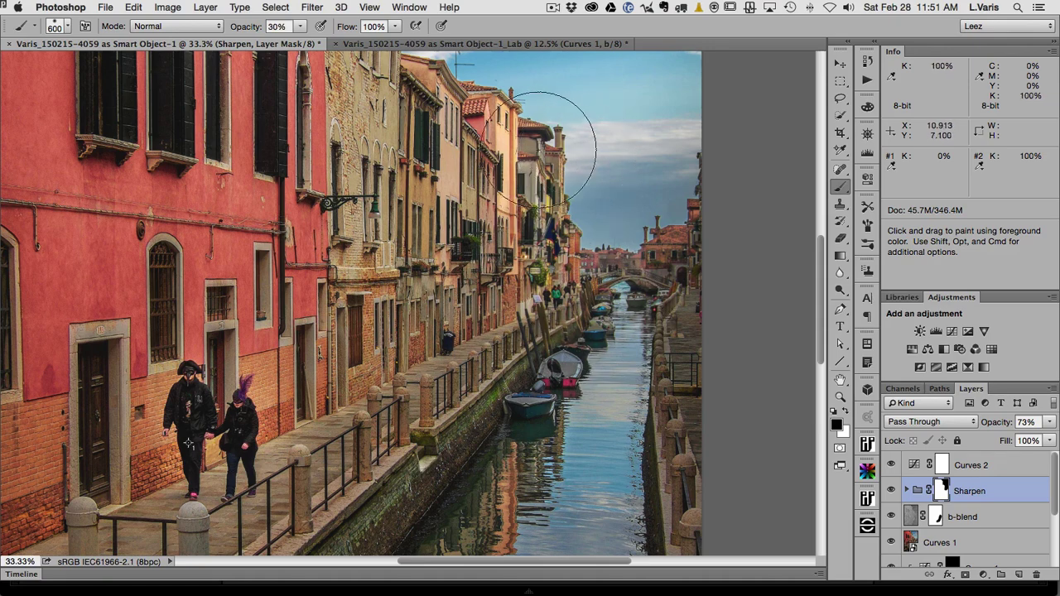
mouse_move(507, 172)
left_mouse_down()
mouse_move(522, 322)
mouse_move(500, 259)
mouse_move(549, 365)
mouse_move(594, 348)
left_mouse_up()
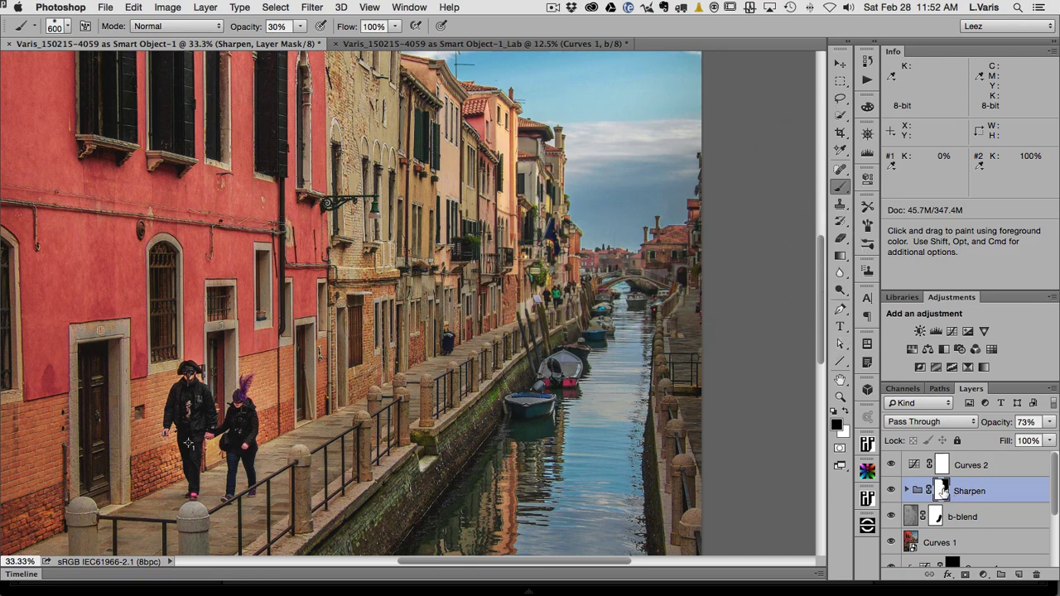
Inspect the painted Sharpen mask on its own, return to the image, and review the whole canal scene at 12.5%.
left_click(942, 490, "alt")
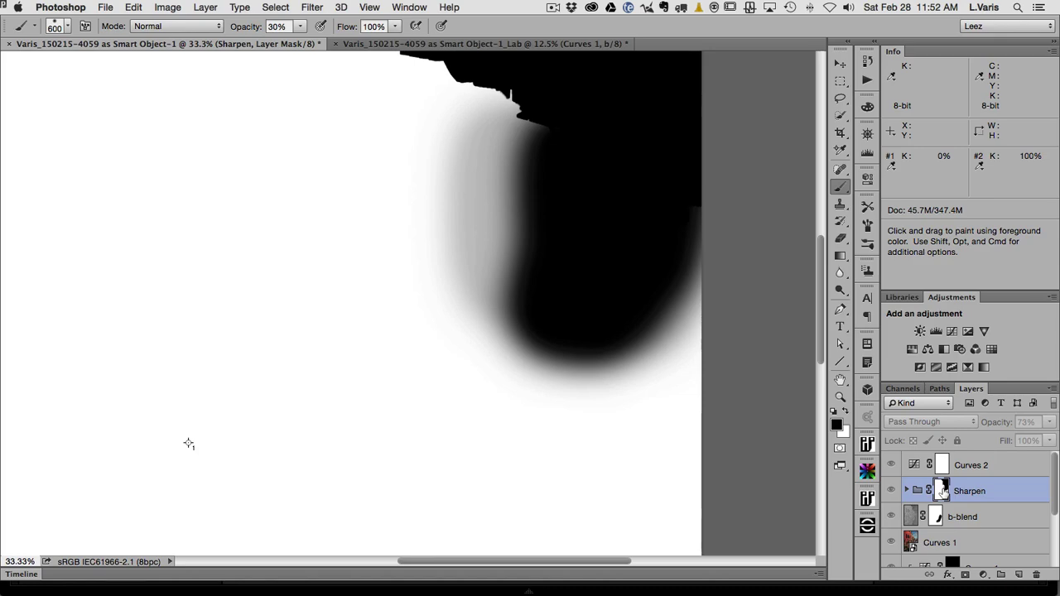
left_click(942, 490, "alt")
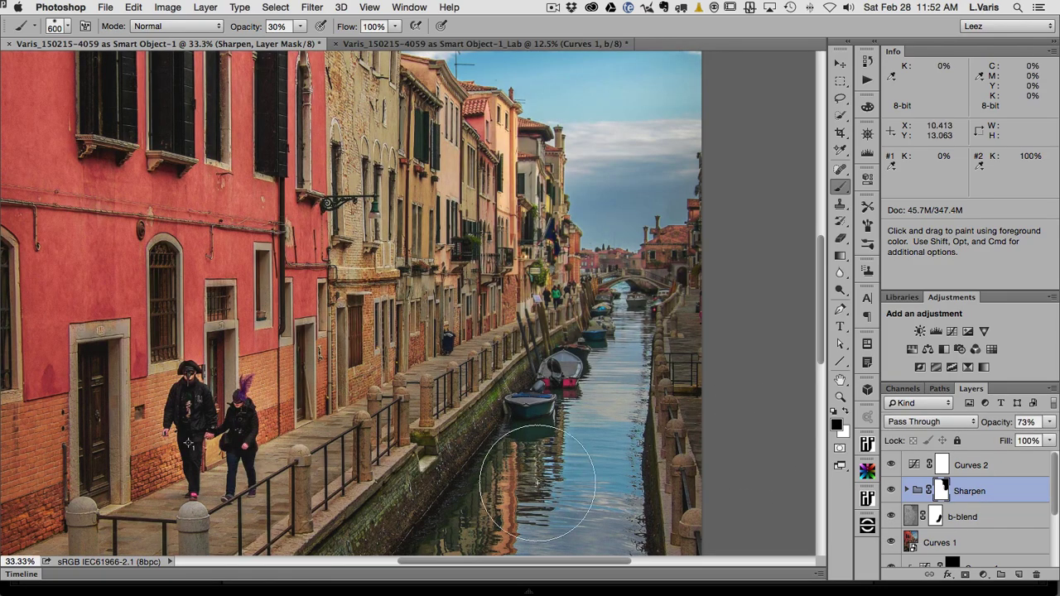
key("super+minus")
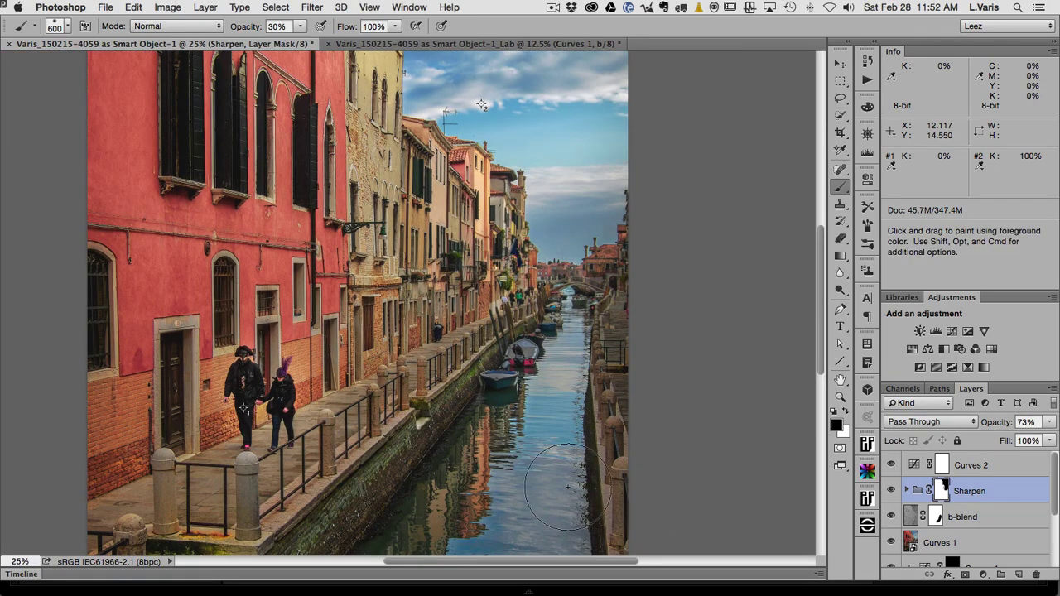
key("space")
left_click_drag(440, 337, 487, 246)
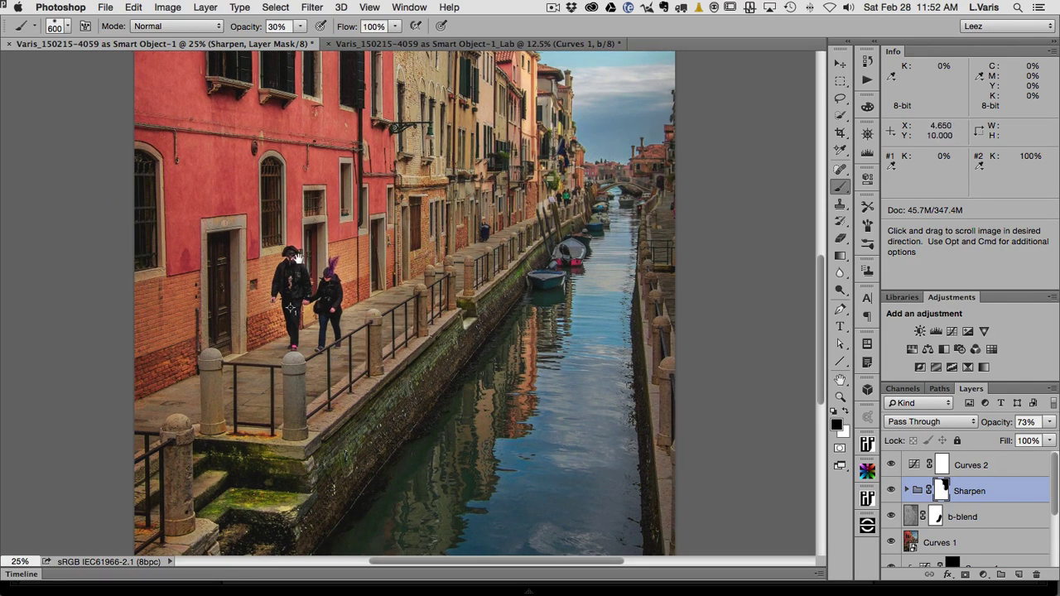
key("super+minus")
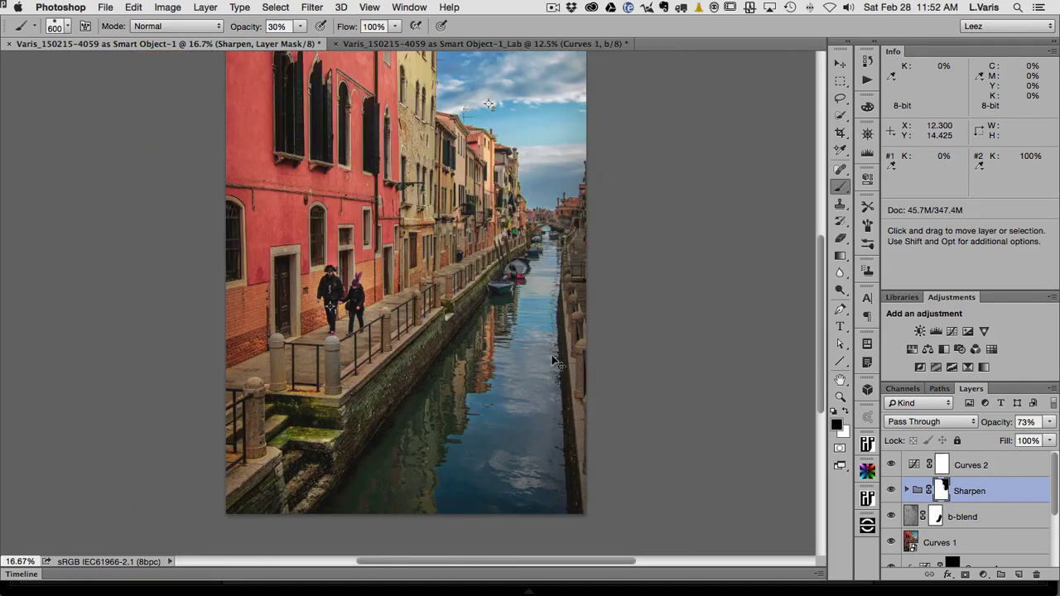
key("super+minus")
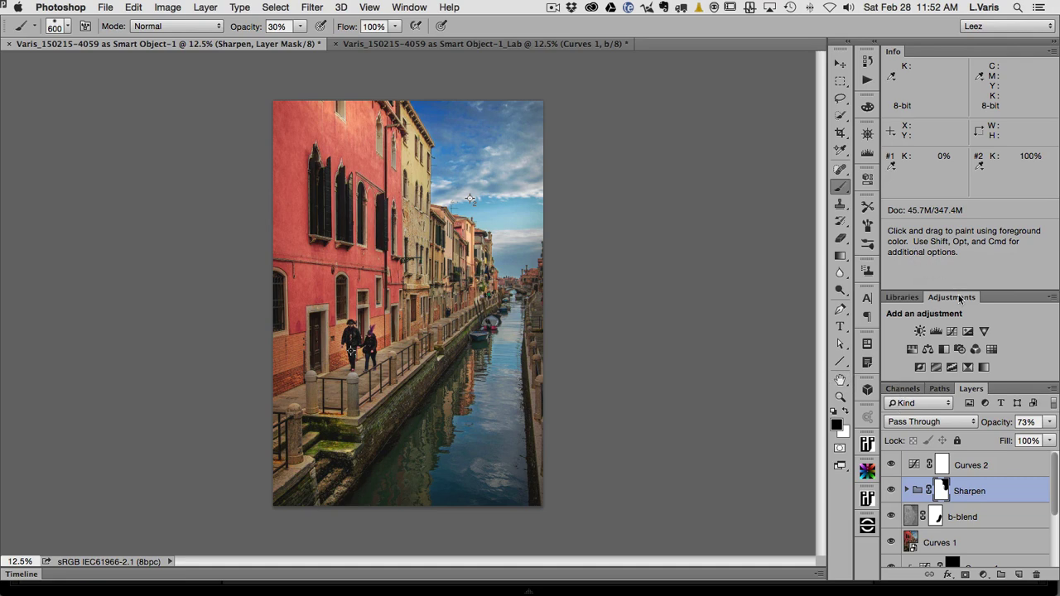
Collapse the Info panel to reveal the full layer stack and compare the image with and without the Curves 2 and b-blend layers.
double_click(892, 51)
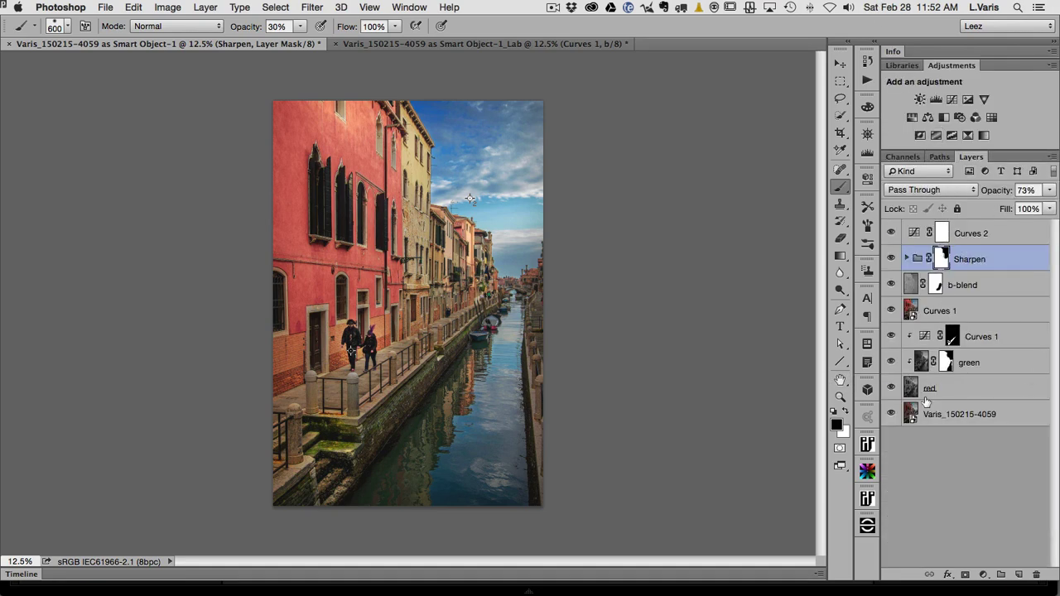
left_click(891, 234)
left_click(892, 235)
left_click(892, 286)
left_click(892, 286)
left_click(993, 285)
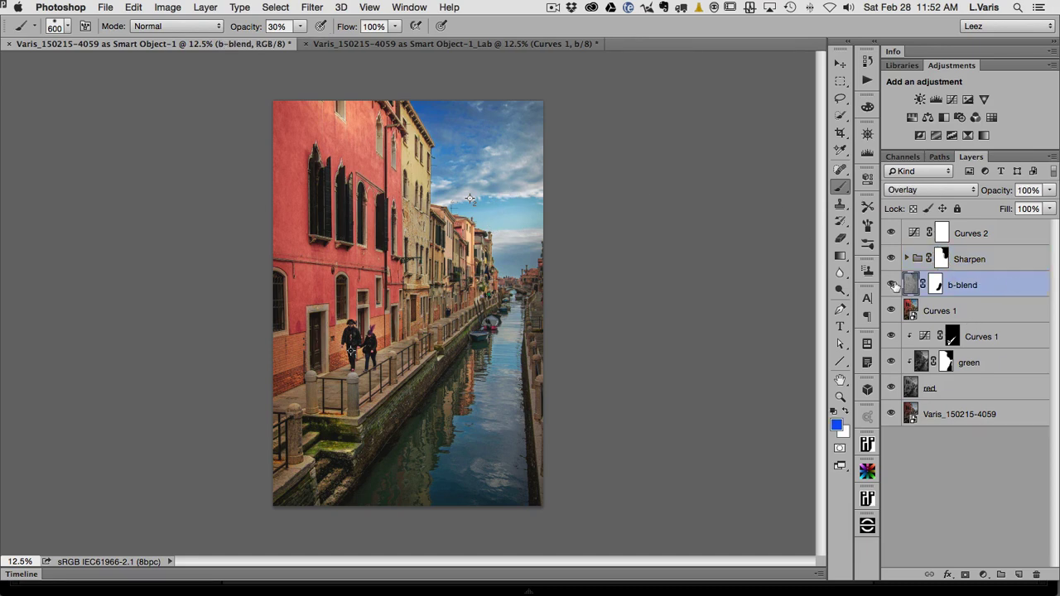
left_click(892, 286)
left_click(892, 286)
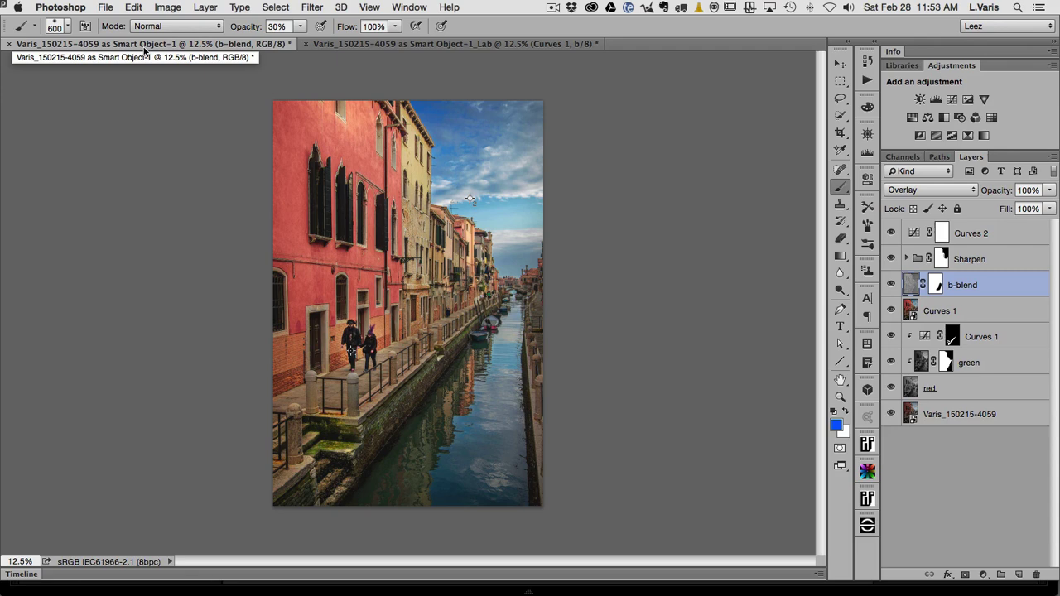
Save the photo with layers in Photoshop format in the WIP folder, with the file name ending in "as Smart Object-edit.psd".
left_click(105, 8)
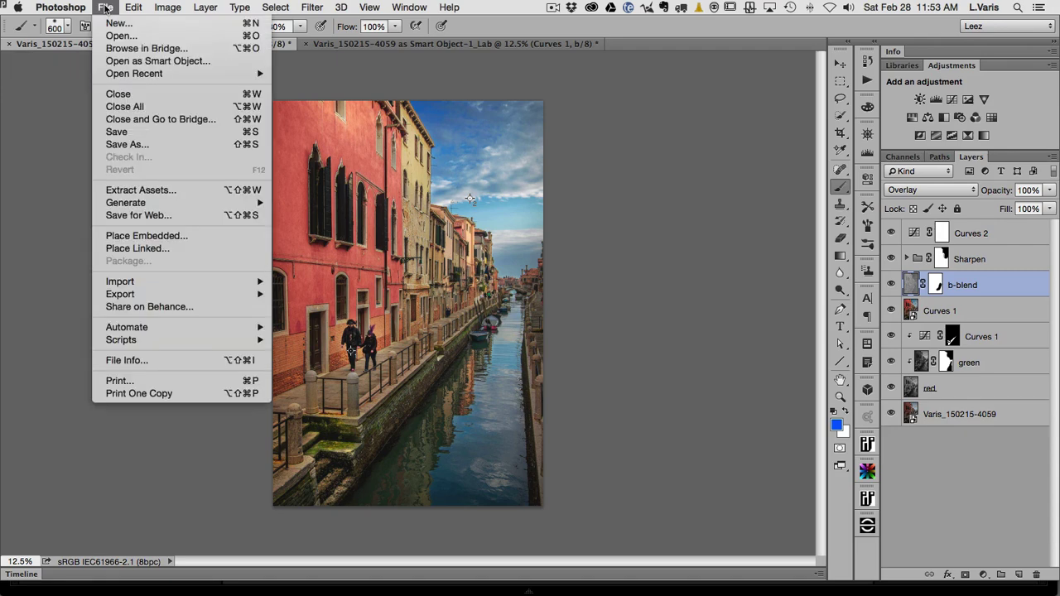
left_click(138, 144)
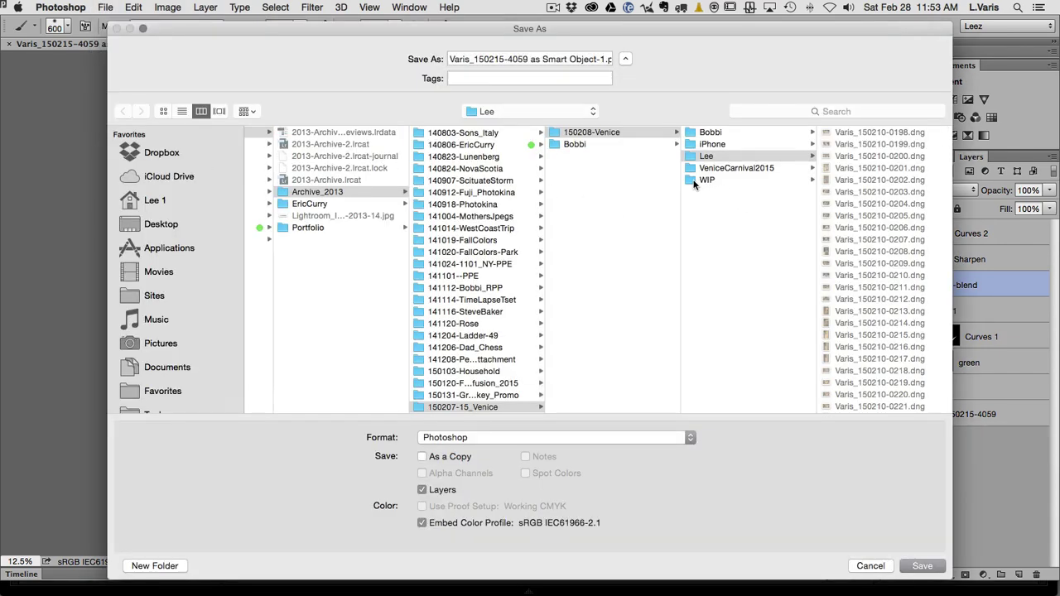
left_click(706, 180)
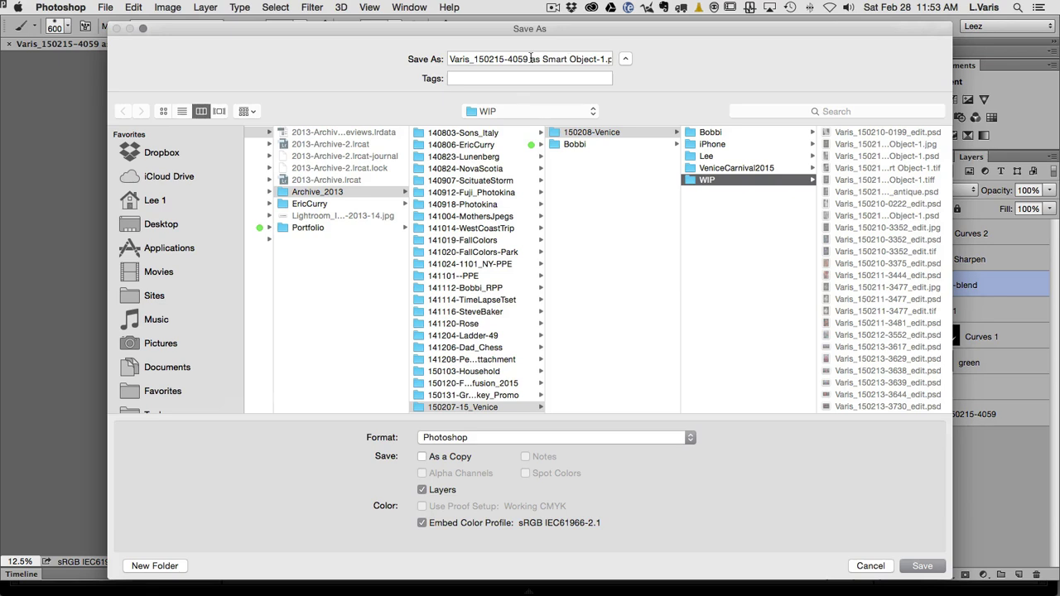
left_click(602, 59)
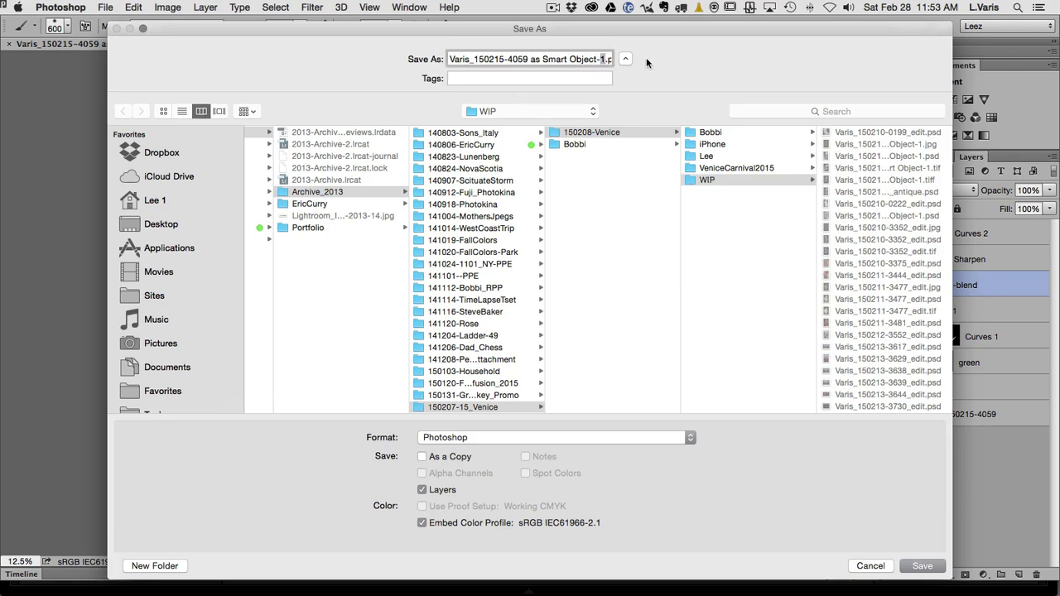
type("-edit")
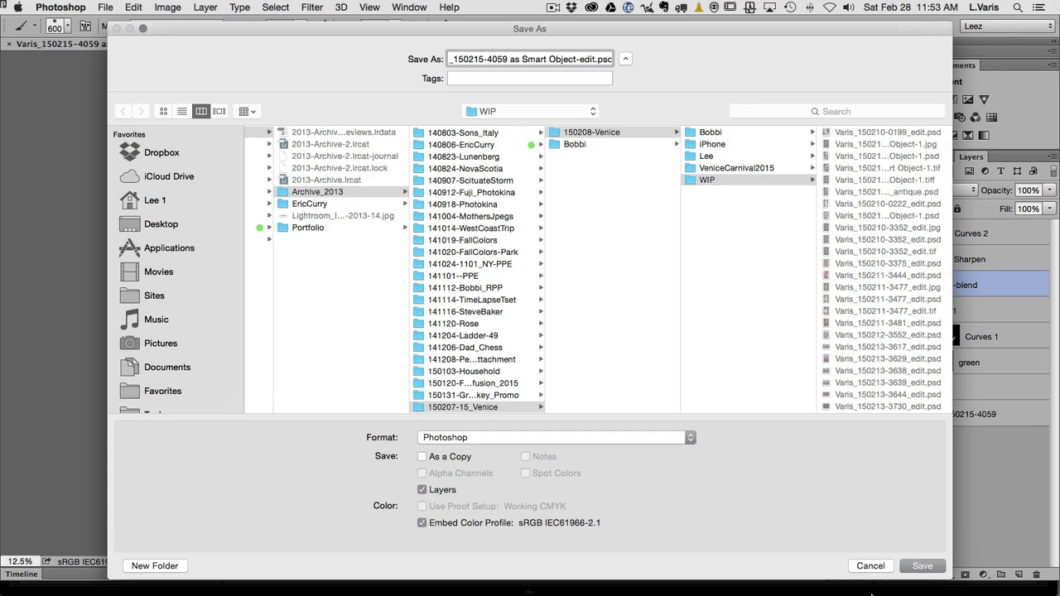
left_click(919, 567)
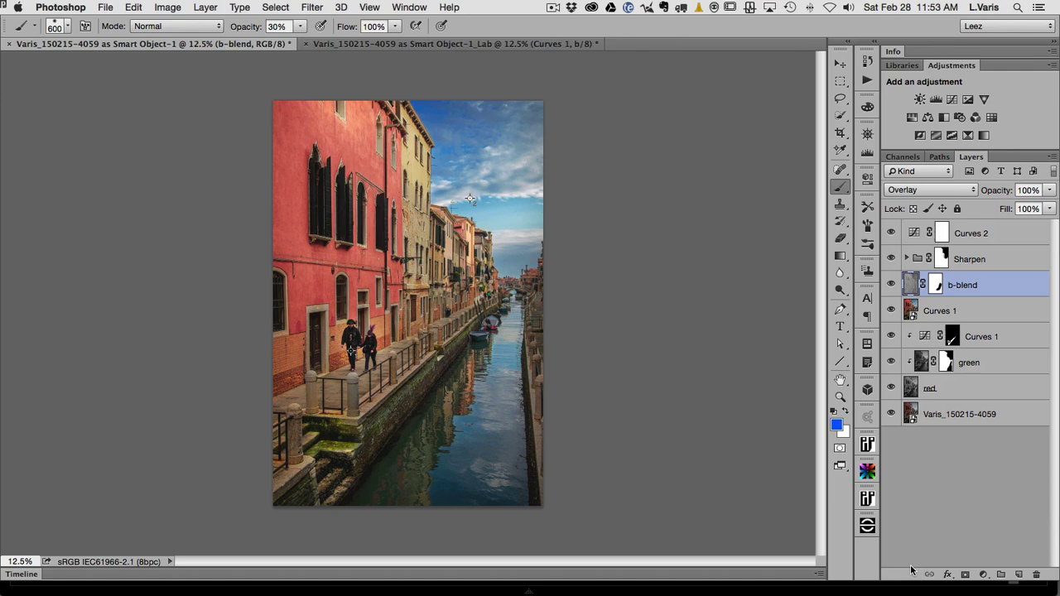